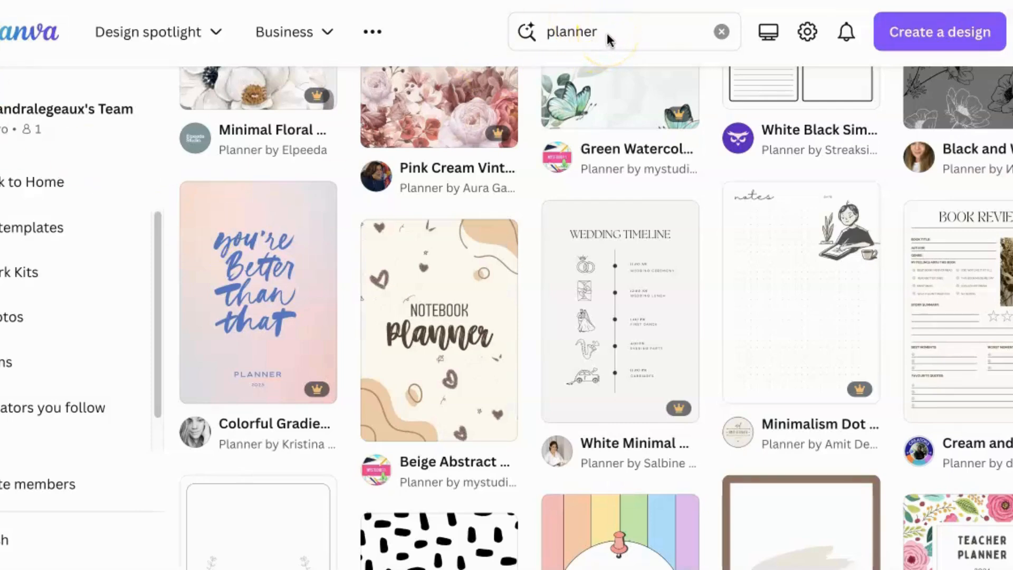
Browse the planner template results for notes, daily and weekly planner designs
scroll(563, 245, "up", 5)
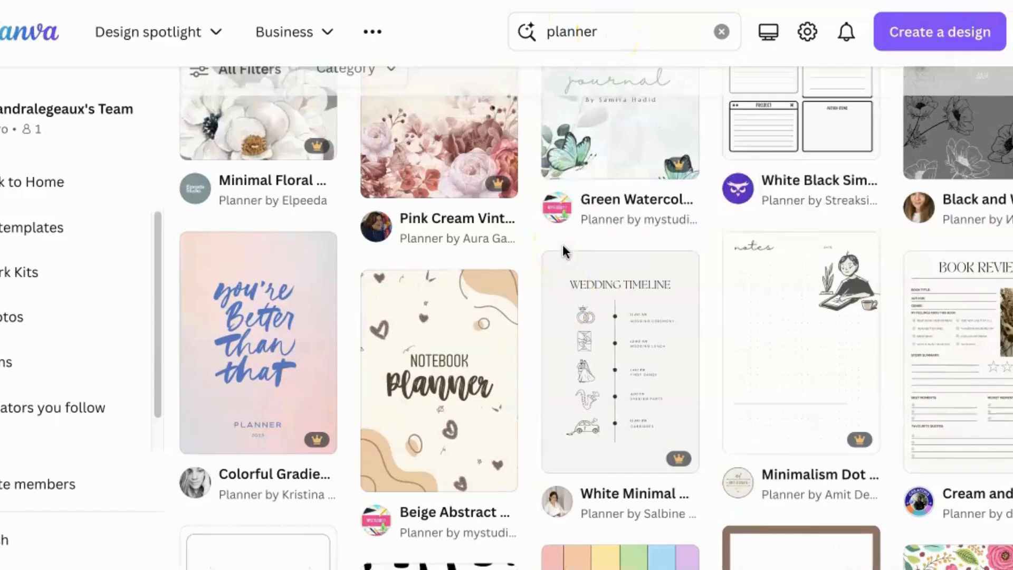
scroll(562, 245, "up", 10)
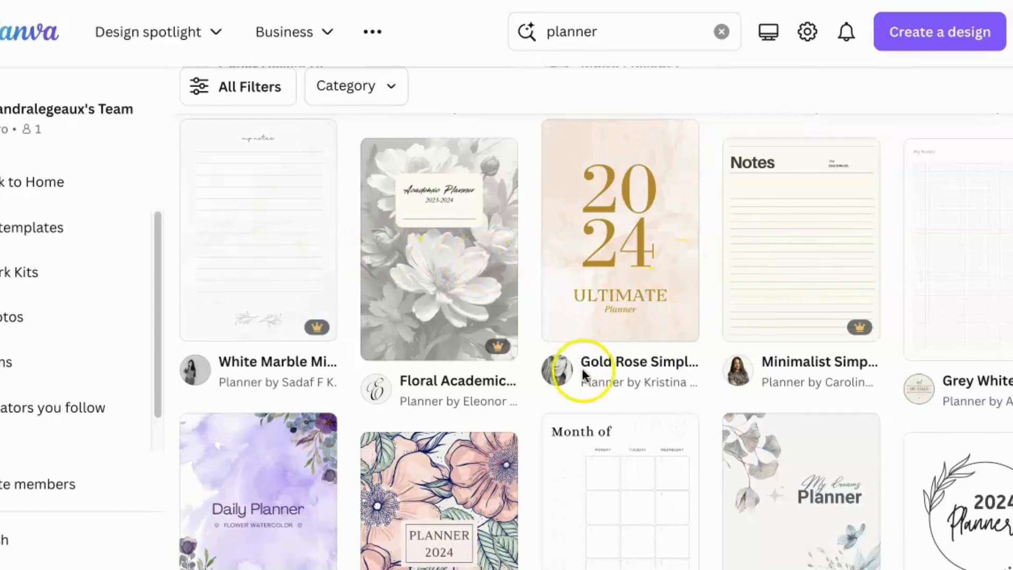
scroll(588, 380, "down", 1)
scroll(587, 376, "down", 10)
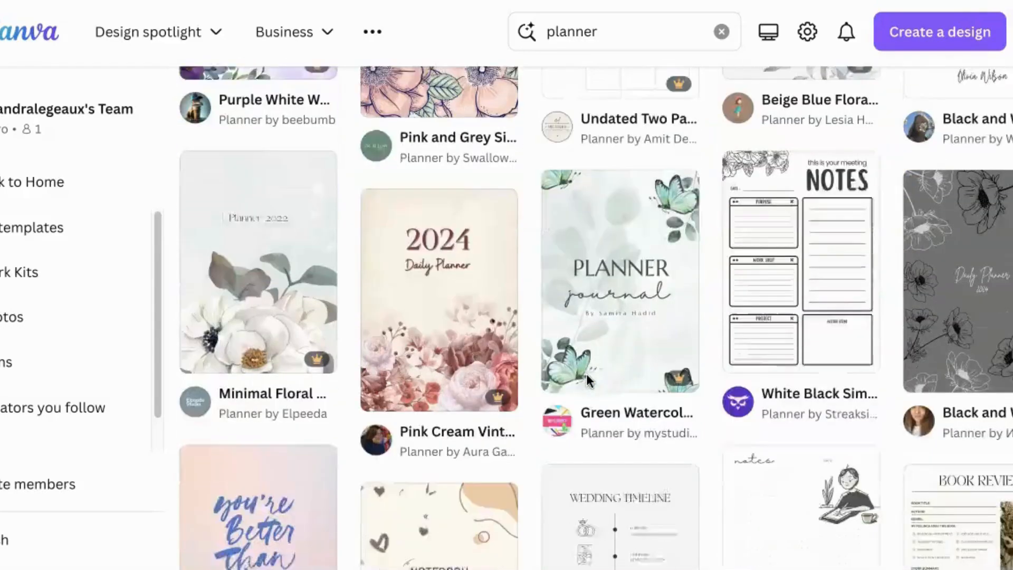
scroll(586, 379, "down", 10)
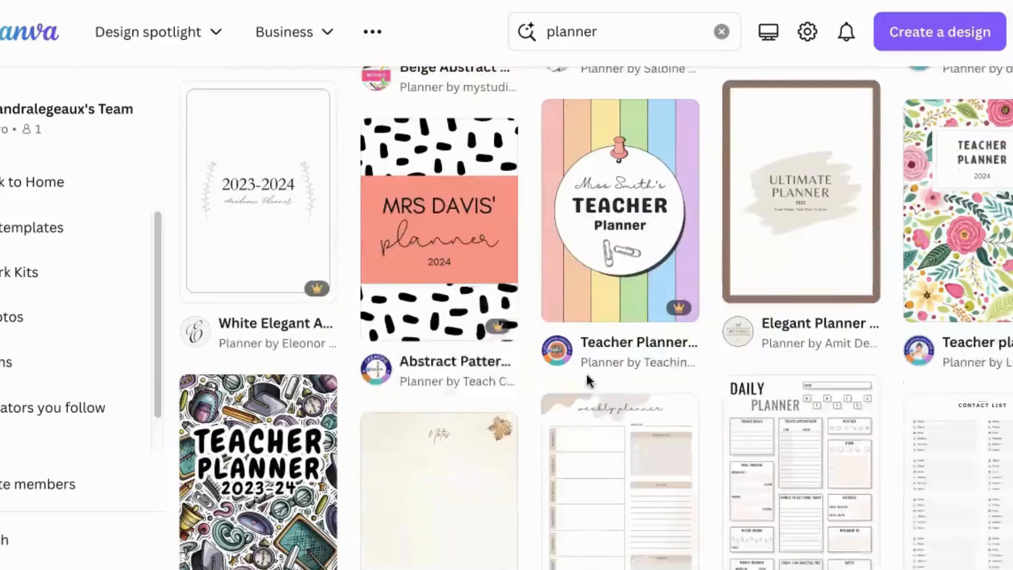
scroll(588, 378, "down", 8)
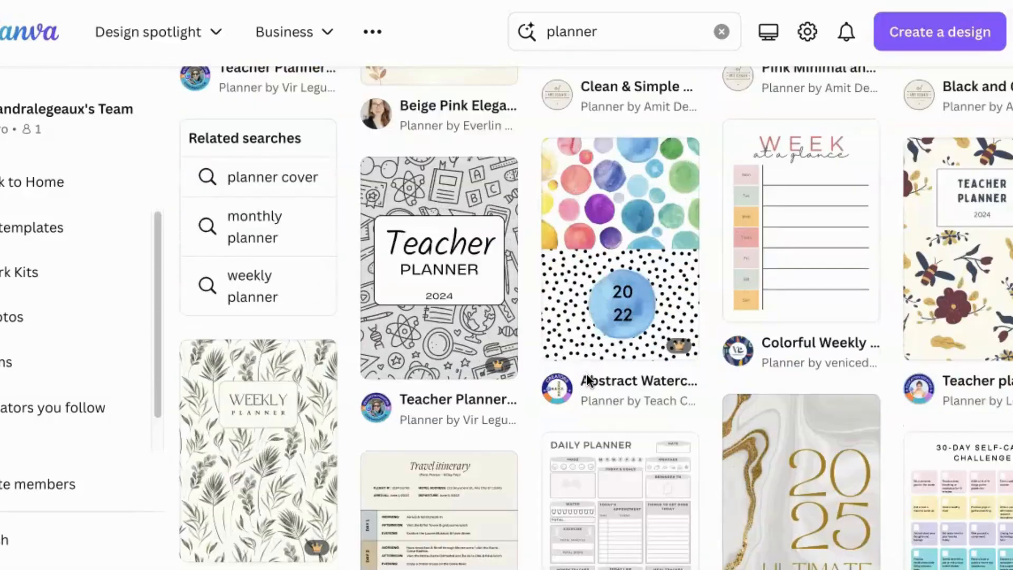
scroll(587, 379, "down", 2)
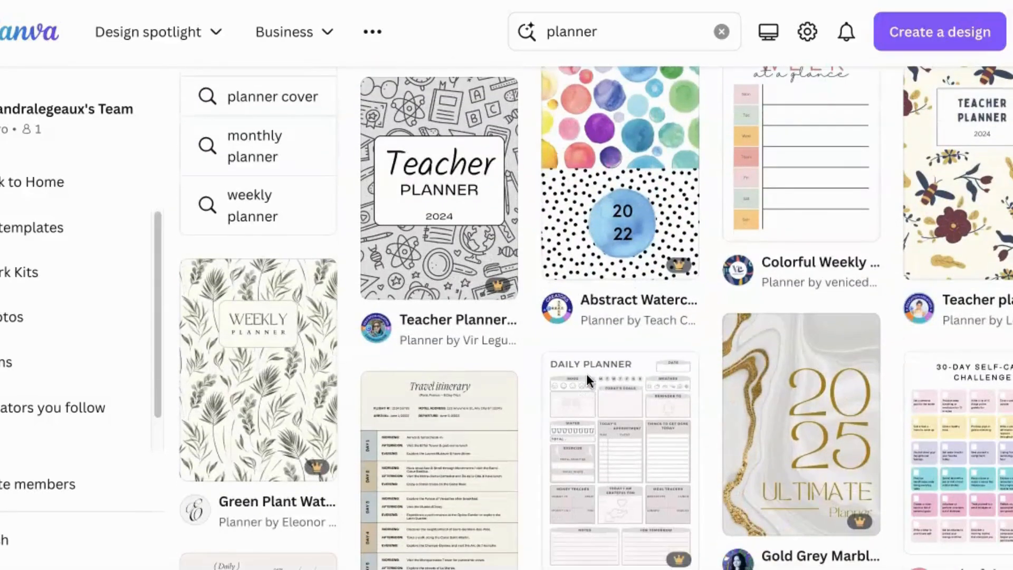
scroll(587, 378, "down", 5)
scroll(587, 379, "down", 4)
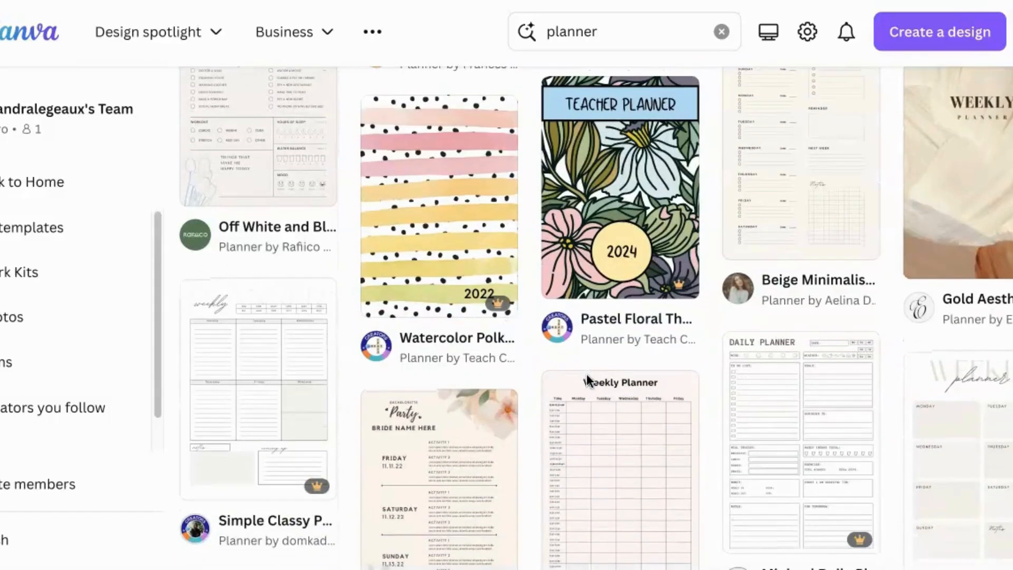
scroll(587, 380, "up", 20)
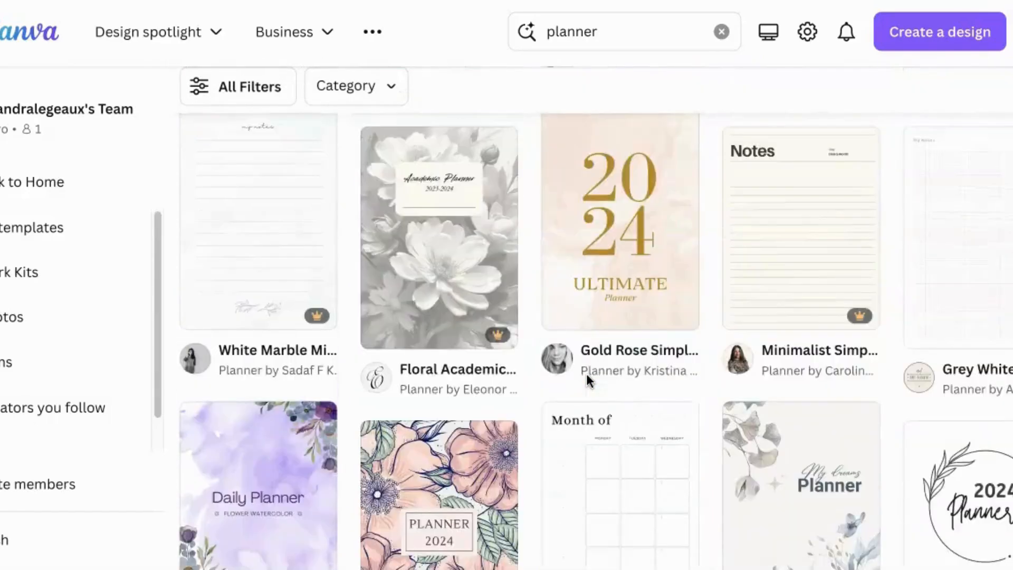
scroll(587, 374, "up", 2)
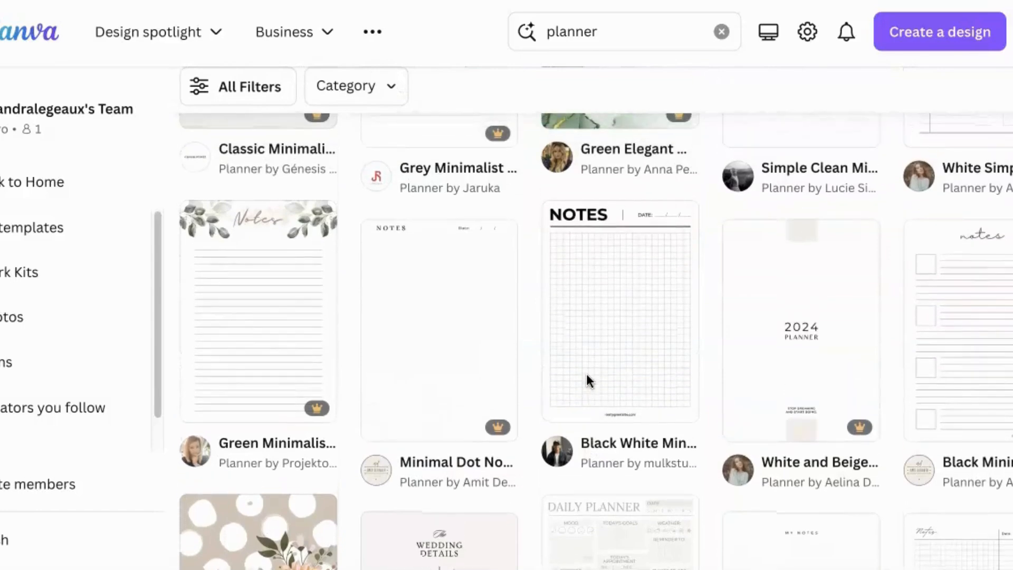
Open the Green Minimalist Notes Paper Planner template for customizing and dismiss the letterhead print offer
left_click(268, 345)
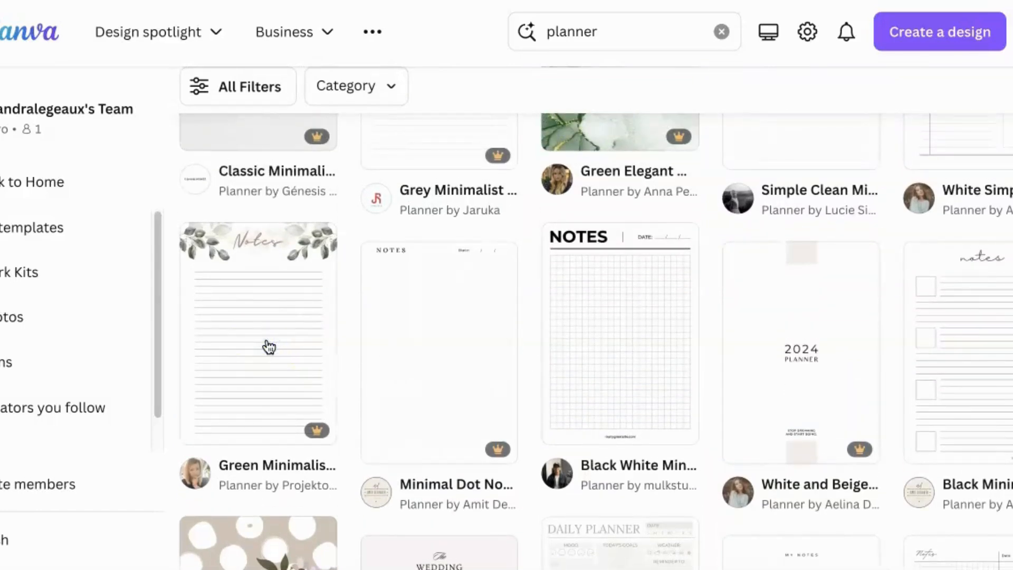
left_click(269, 346)
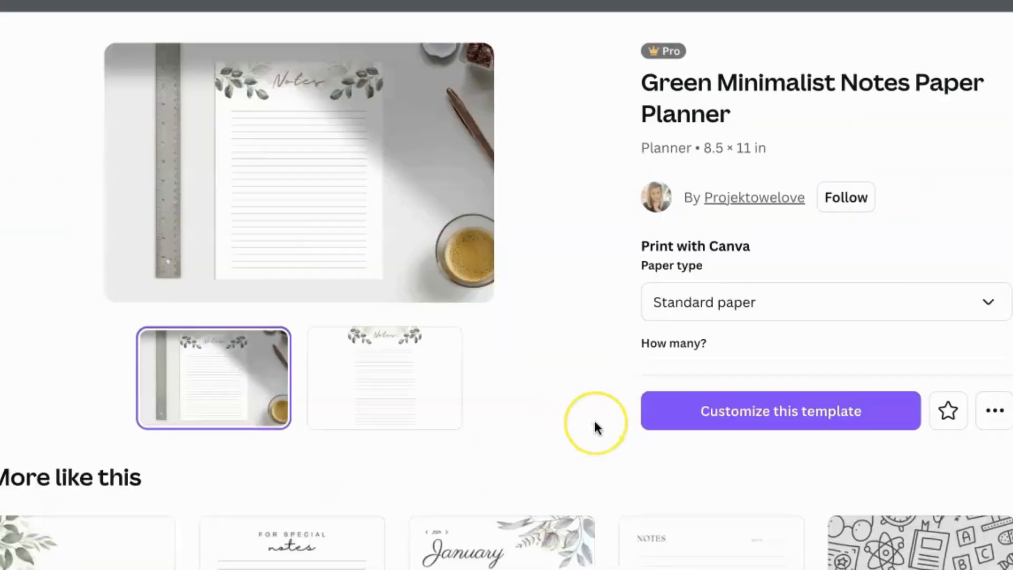
scroll(593, 419, "down", 6)
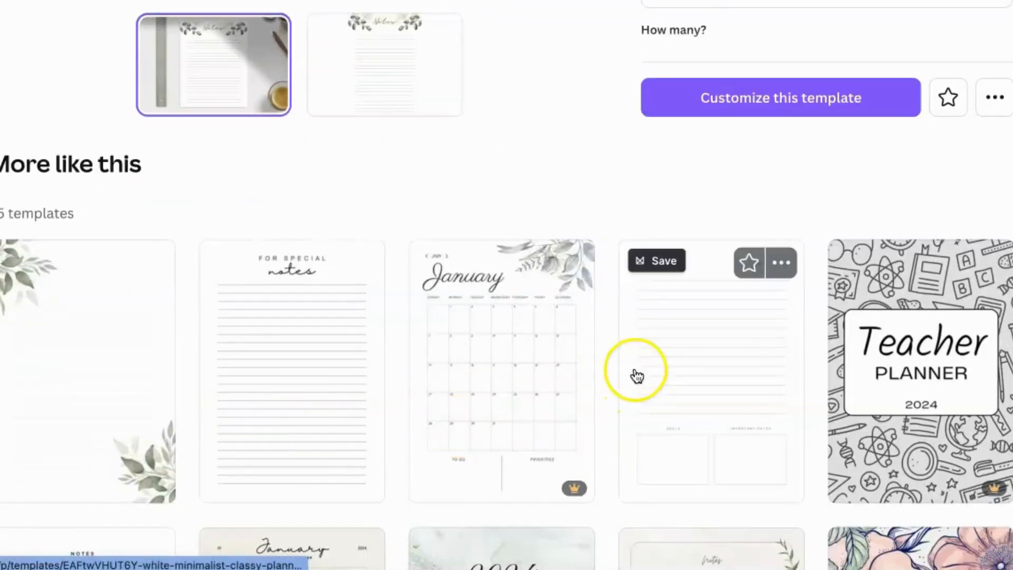
scroll(507, 311, "up", 5)
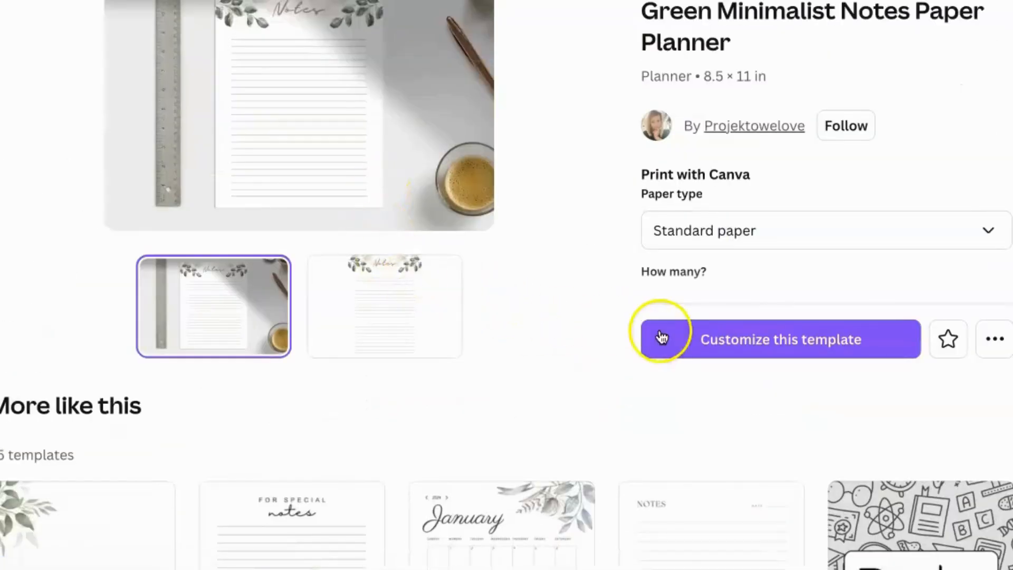
left_click(743, 340)
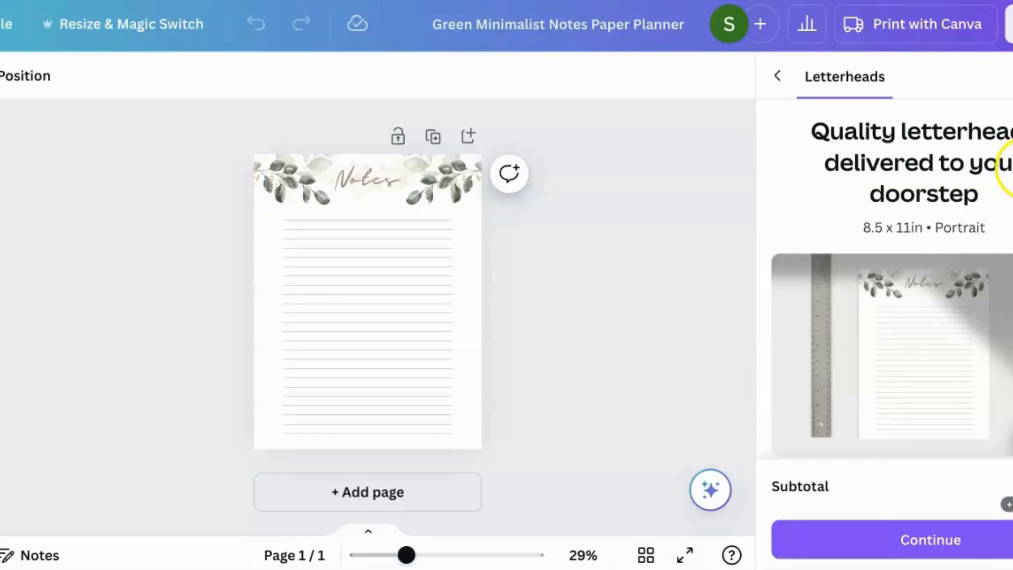
left_click(1012, 77)
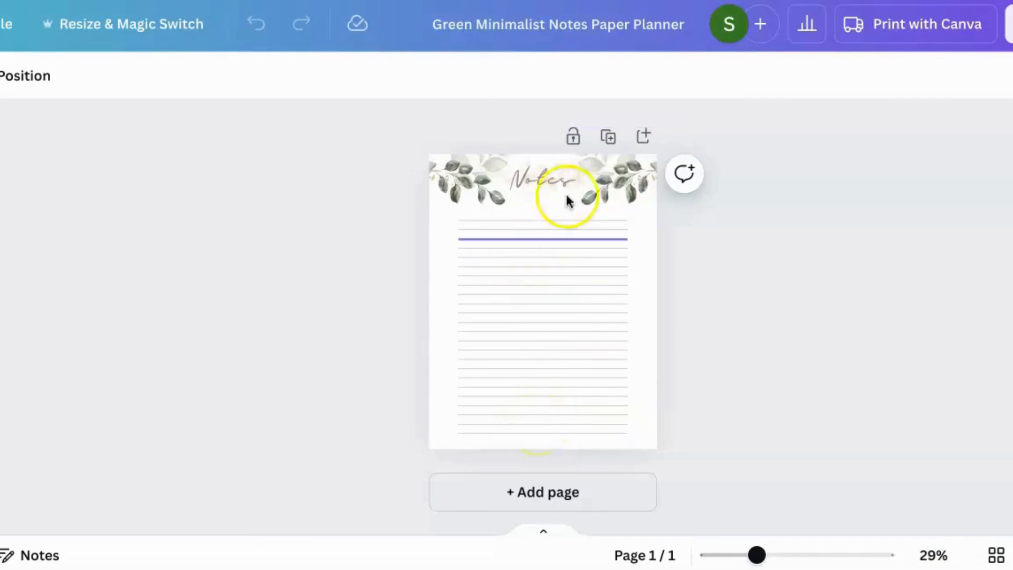
Duplicate the notes page and delete all elements from page 1, leaving it blank
left_click(607, 139)
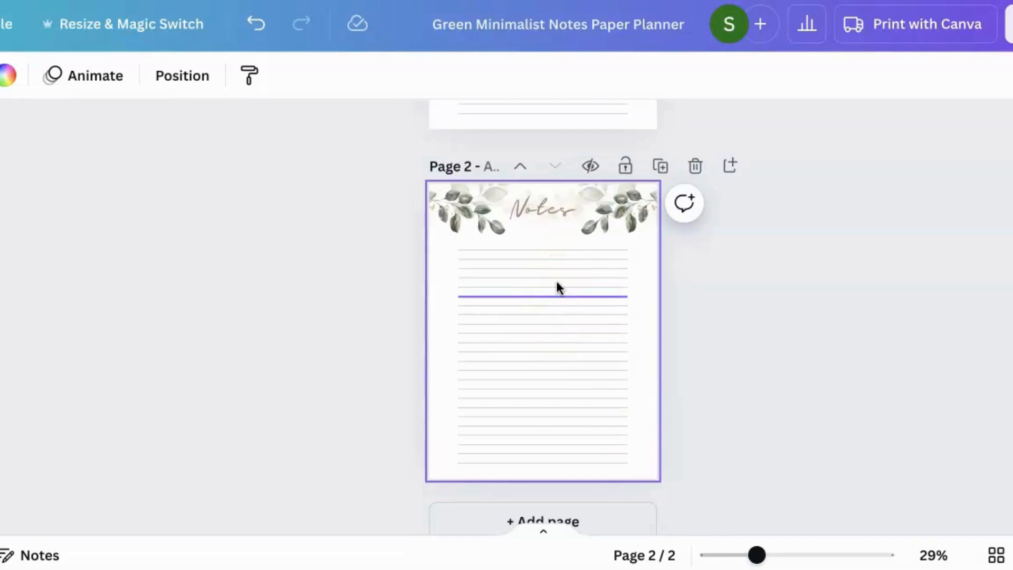
scroll(552, 328, "up", 6)
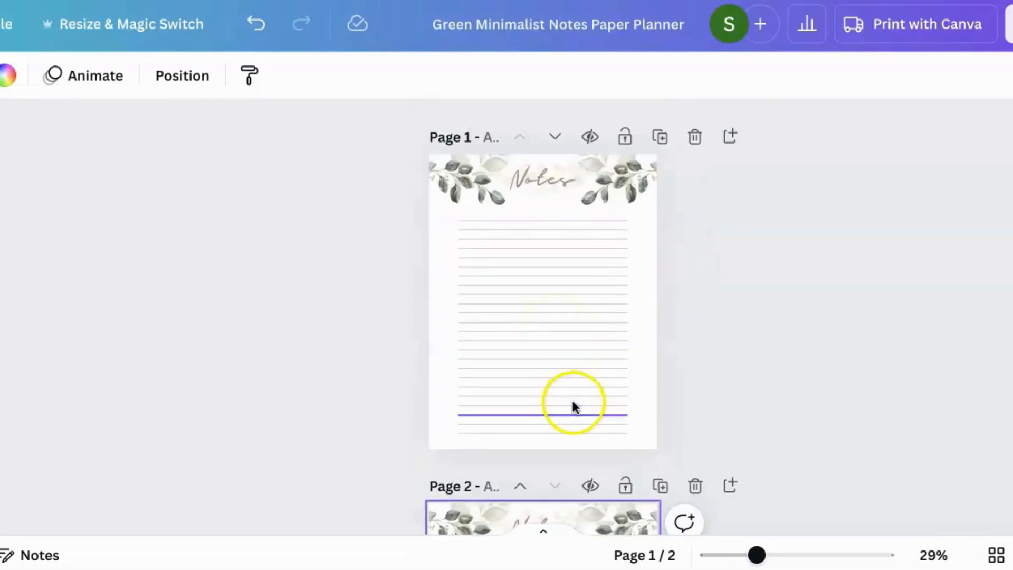
left_click_drag(665, 440, 415, 158)
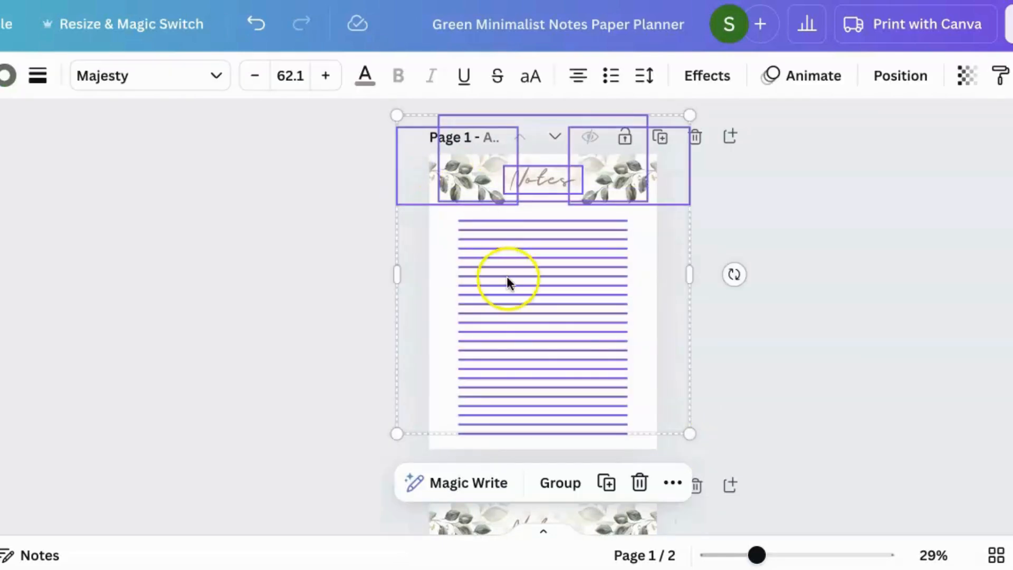
left_click(641, 486)
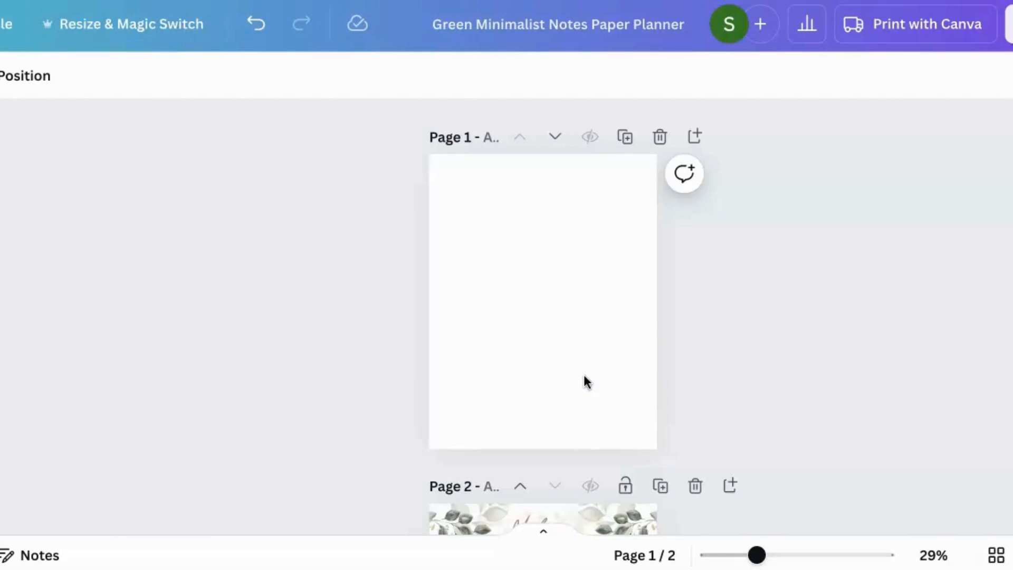
scroll(584, 377, "down", 5)
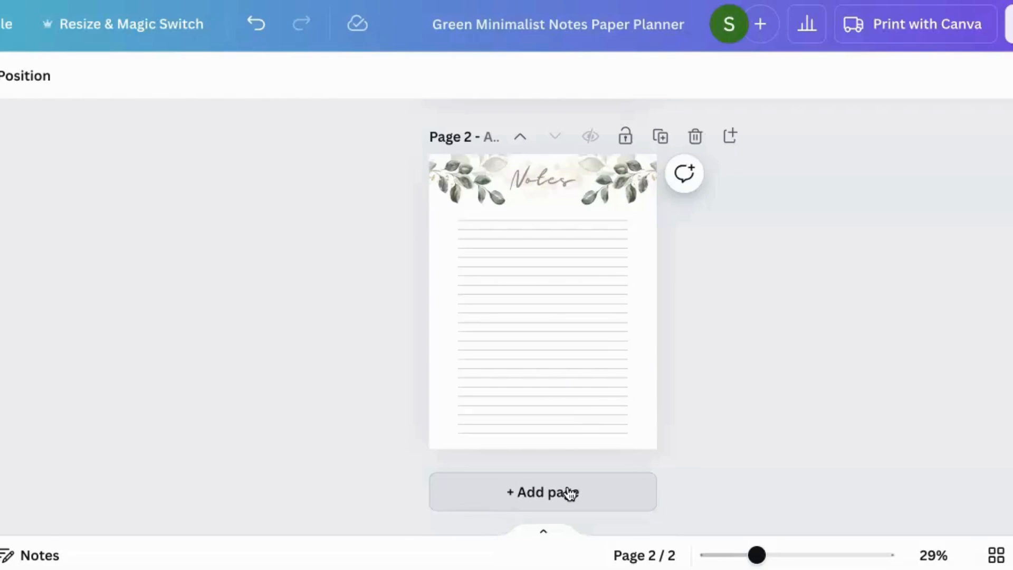
scroll(525, 300, "up", 5)
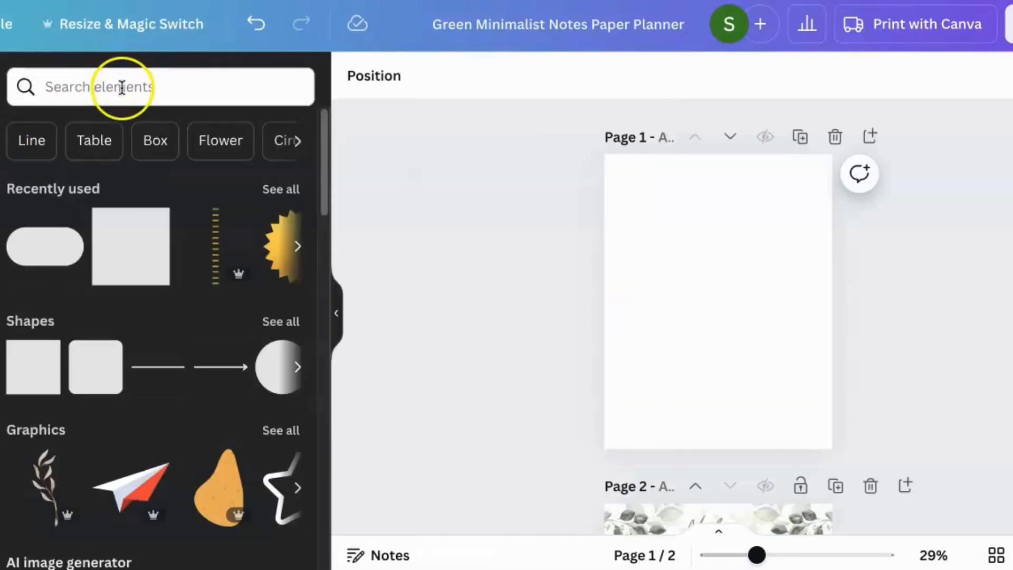
Search the design elements for "spiral notebook"
left_click(123, 87)
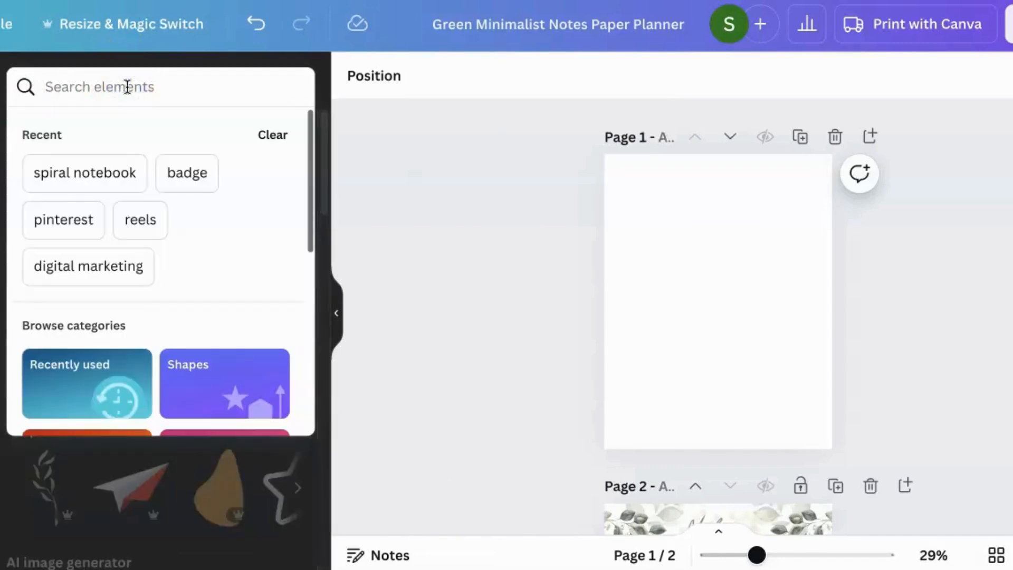
type("sppiral")
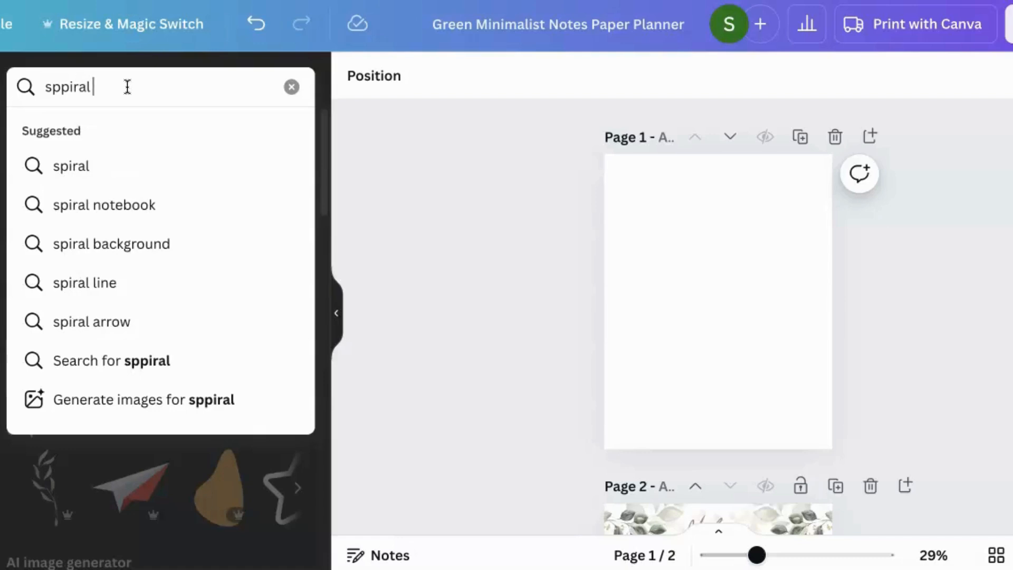
type(" notes")
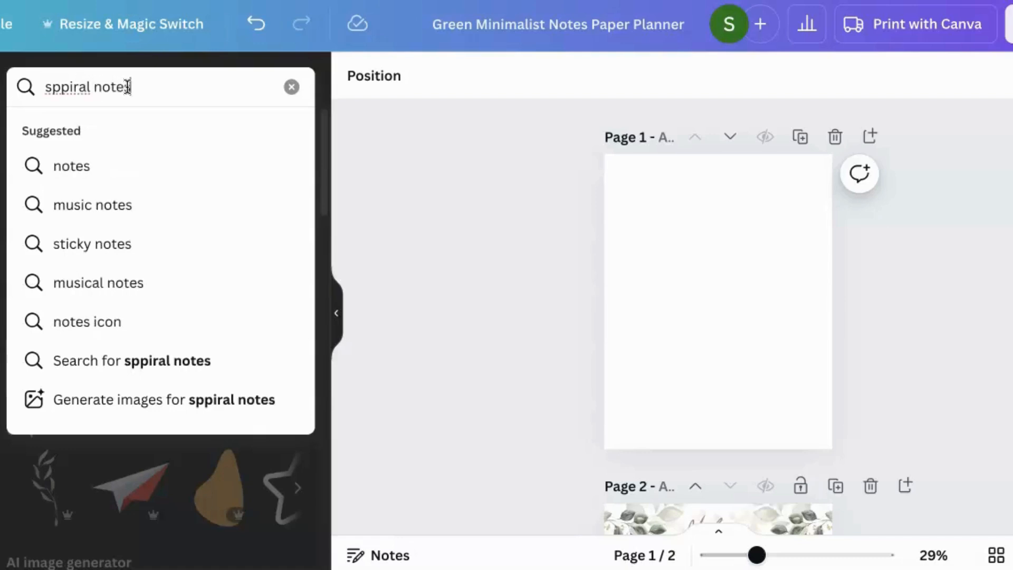
key("BackSpace")
key("BackSpace")
key("BackSpace")
key("BackSpace")
key("BackSpace")
key("BackSpace")
key("BackSpace")
key("BackSpace")
key("BackSpace")
key("BackSpace")
key("BackSpace")
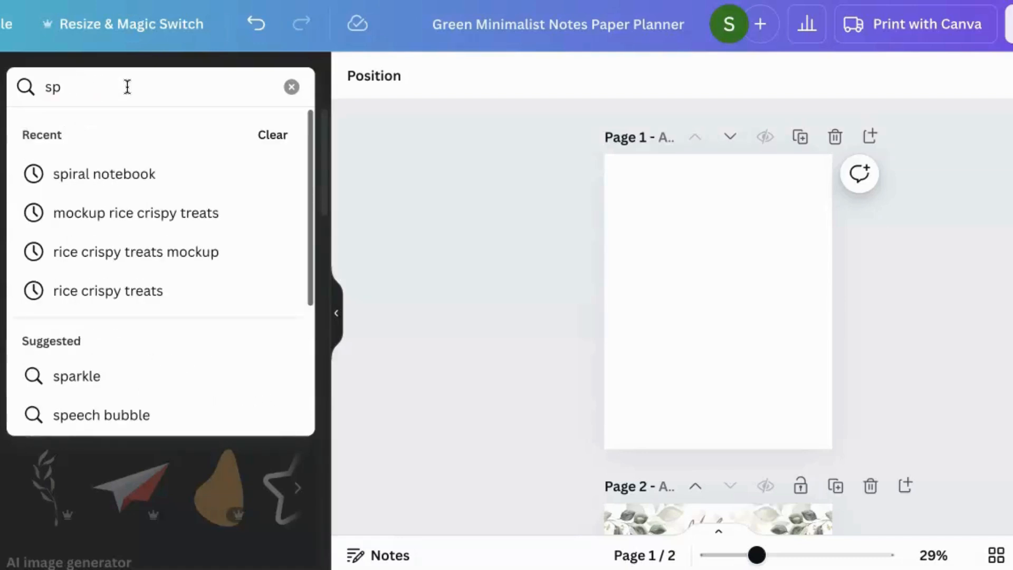
type("iral")
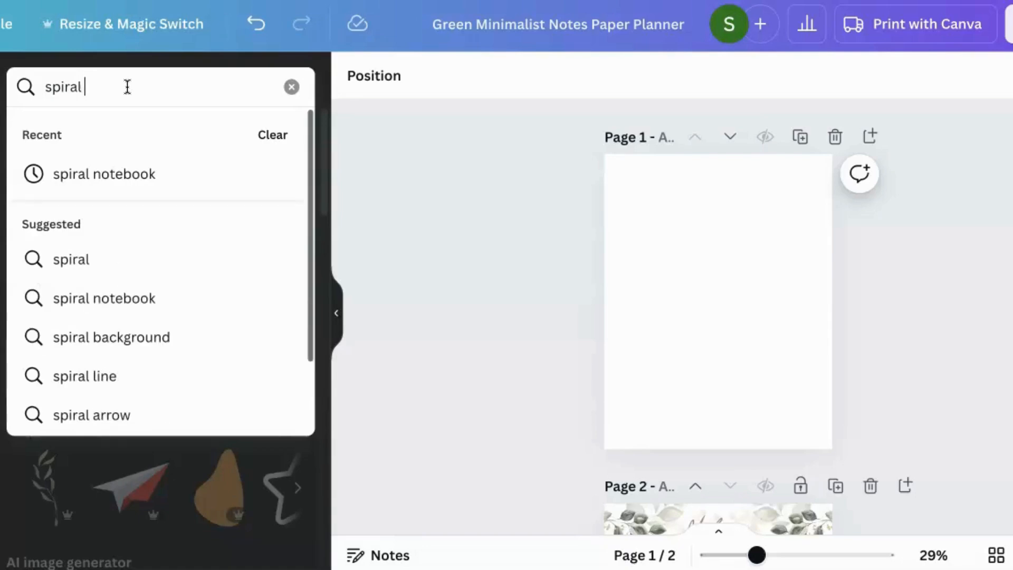
type(" note")
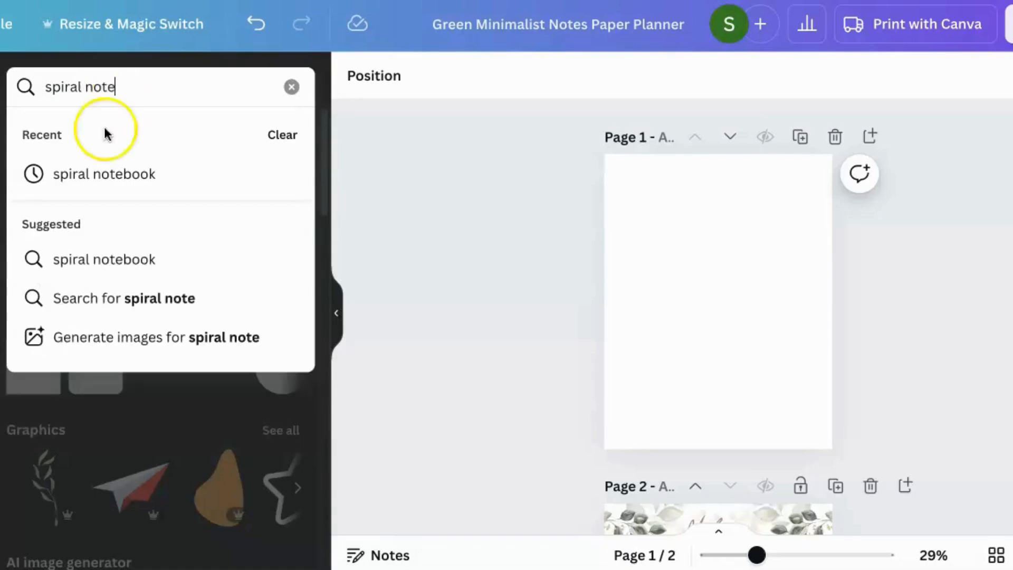
left_click(86, 174)
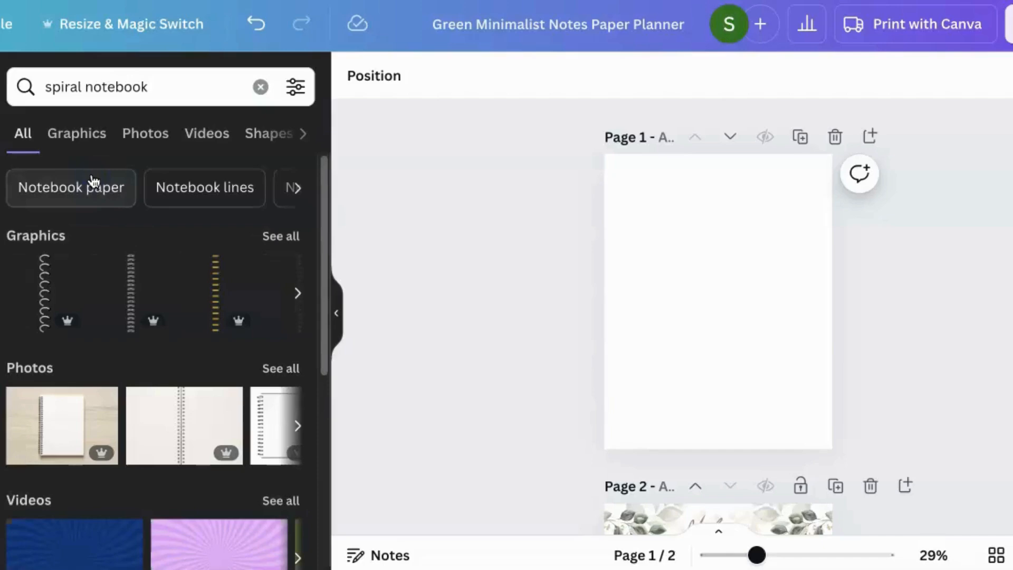
Add the gold spiral binding graphic to blank page 1 and place it along the page's left edge
left_click(274, 240)
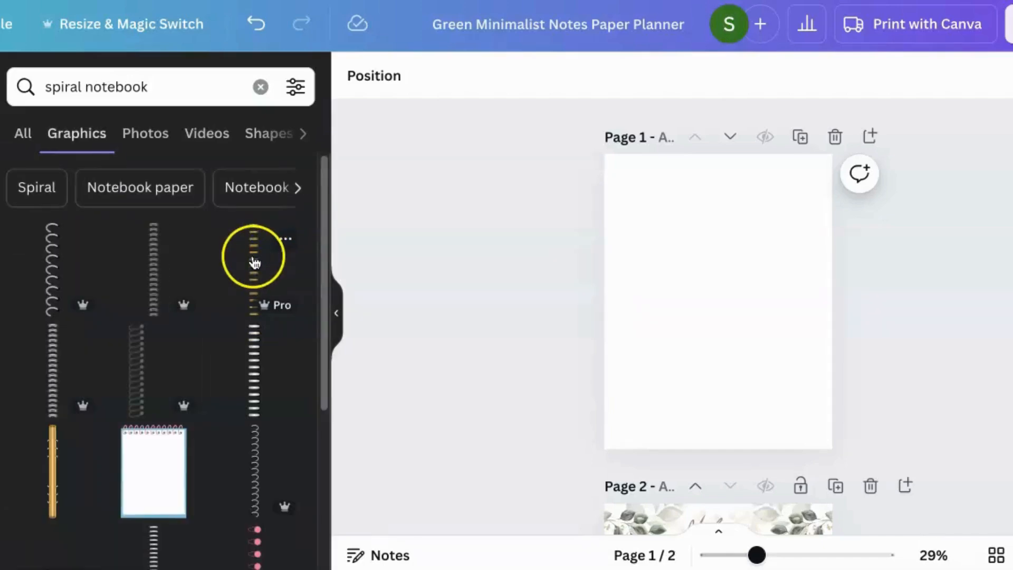
left_click(255, 271)
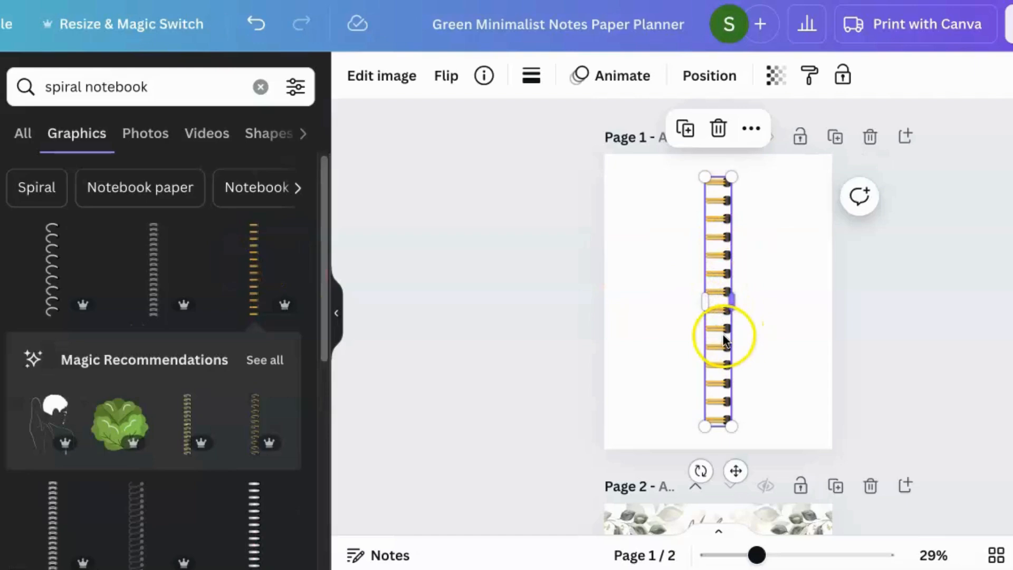
left_click_drag(724, 338, 632, 331)
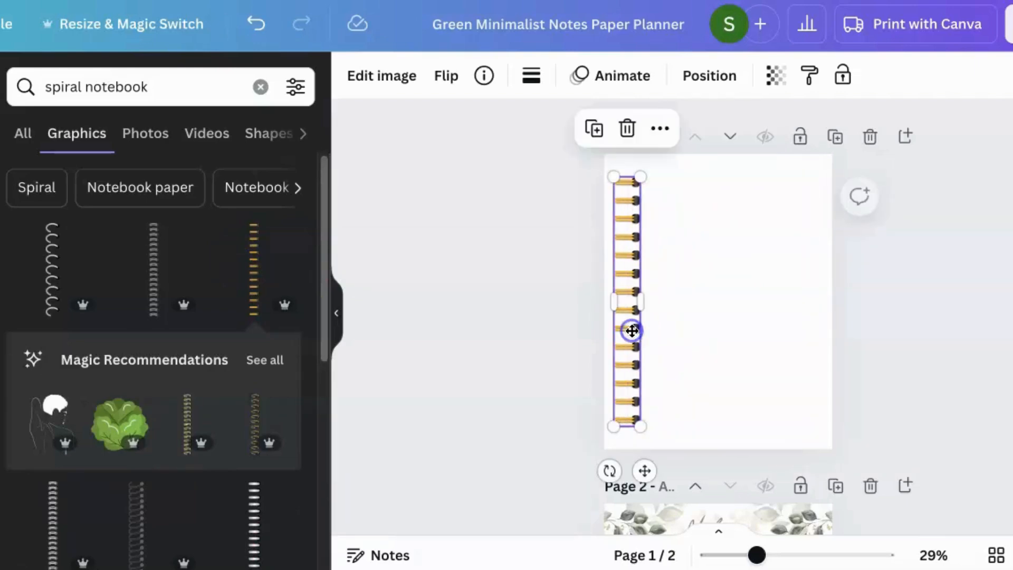
Lengthen the gold spiral binding to nearly the full page height, center it vertically, and clear the element search
left_click_drag(626, 178, 626, 168)
left_click_drag(626, 236, 628, 240)
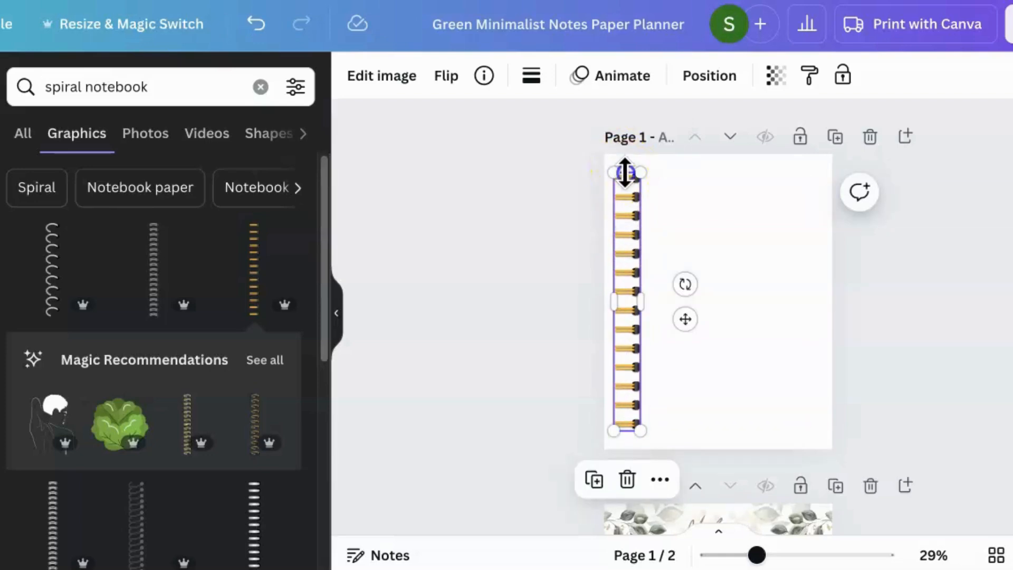
left_click_drag(625, 171, 626, 166)
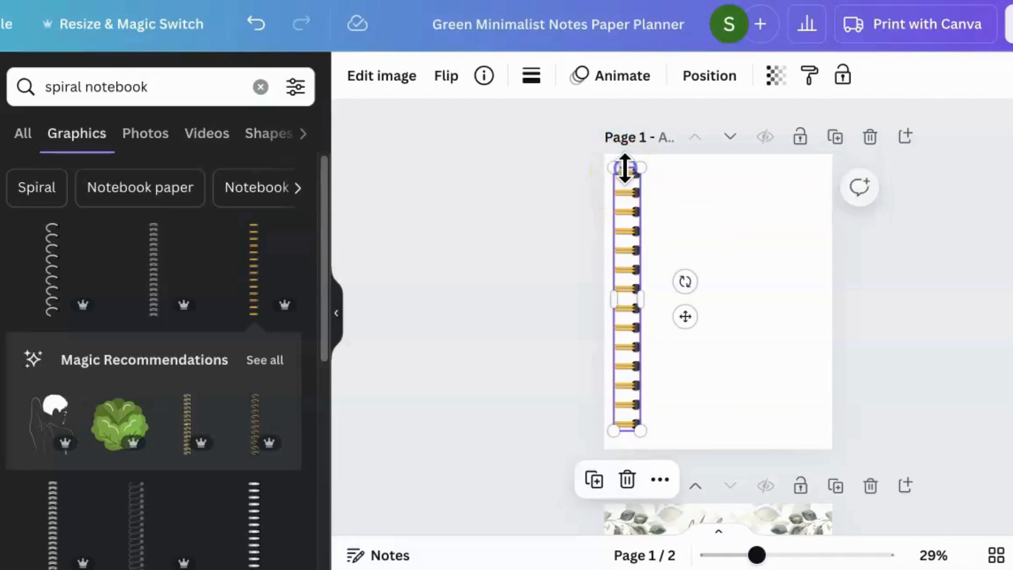
left_click_drag(628, 320, 629, 326)
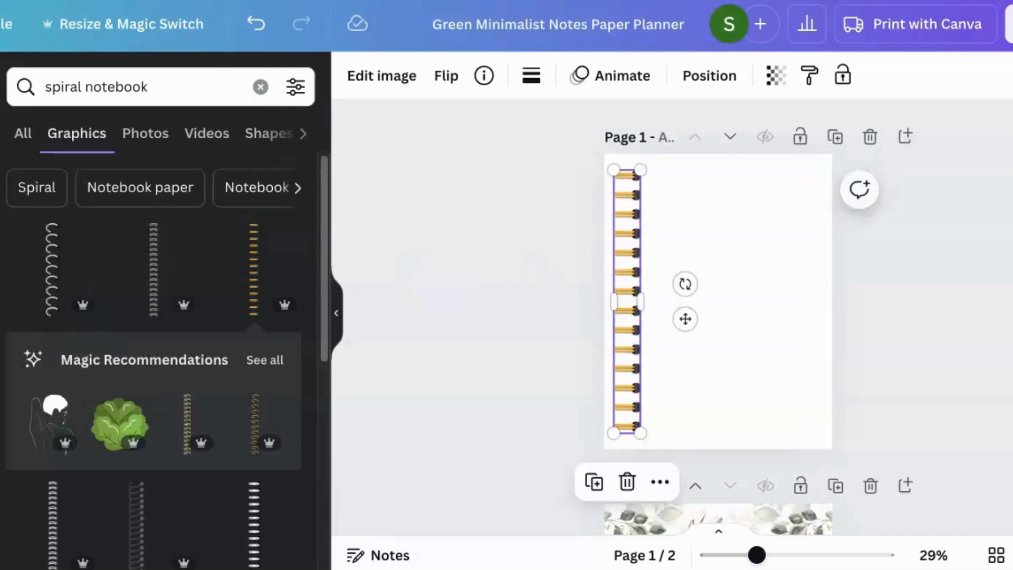
left_click(260, 87)
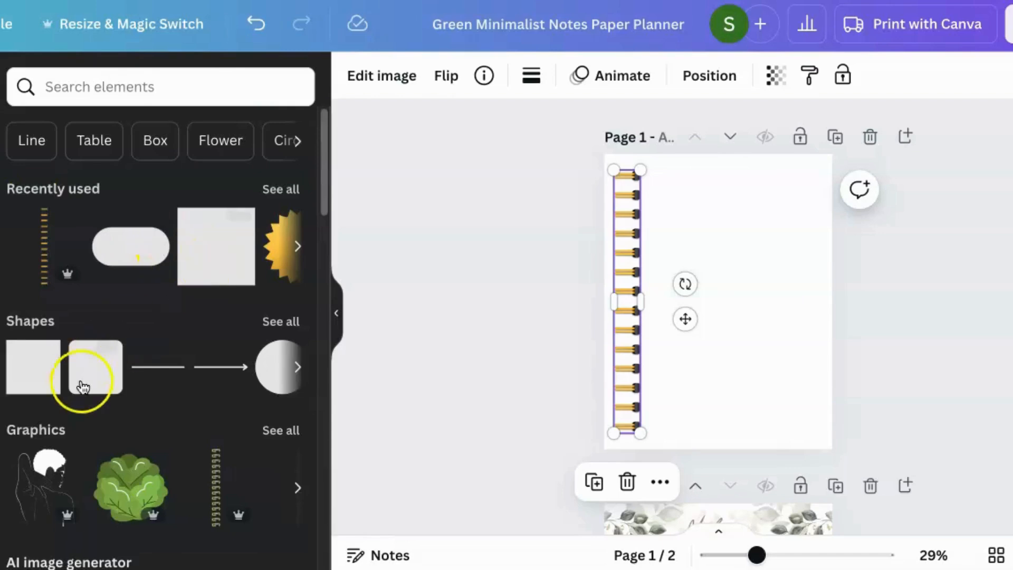
Add a square shape to page 1 and stretch it into a cover about 6.36 by 9.81 in, overlapping the spiral binding's inner edge
left_click(280, 322)
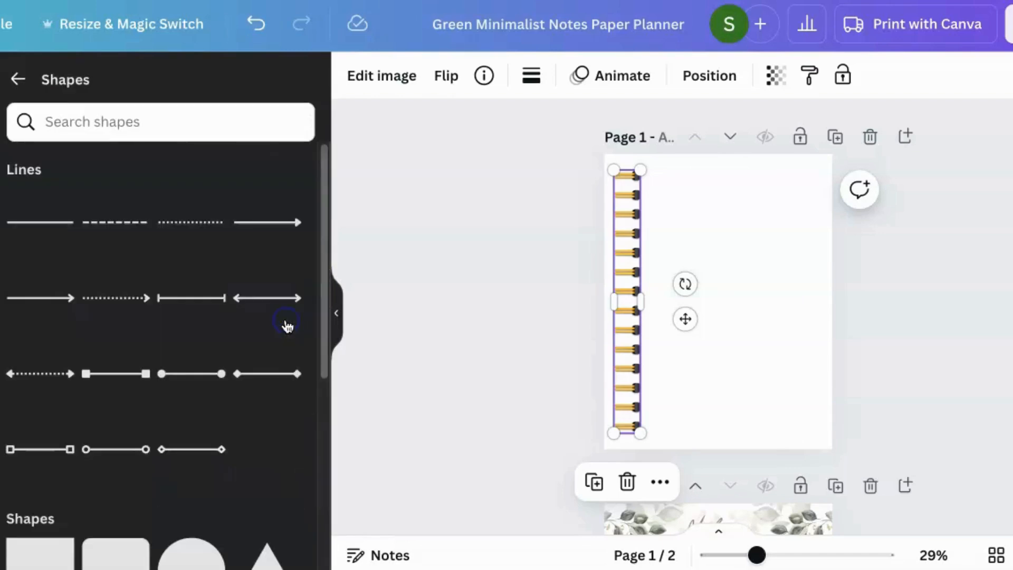
scroll(169, 339, "down", 6)
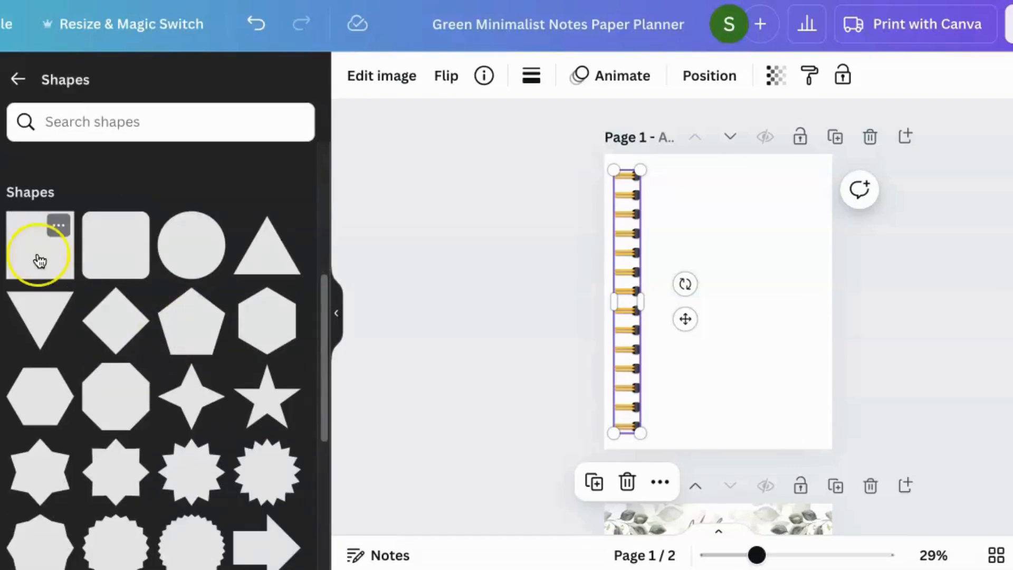
left_click(40, 261)
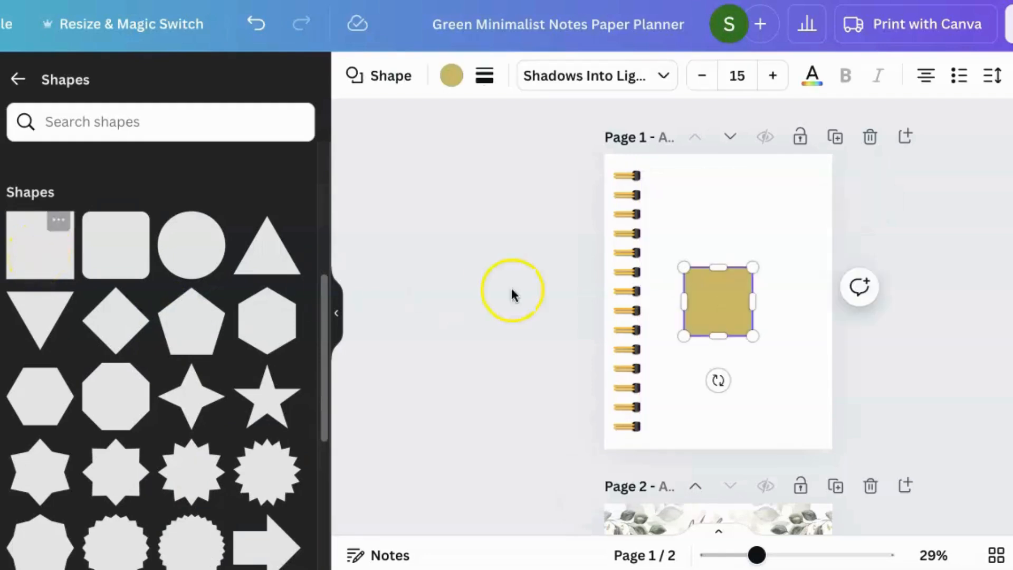
left_click_drag(726, 311, 802, 430)
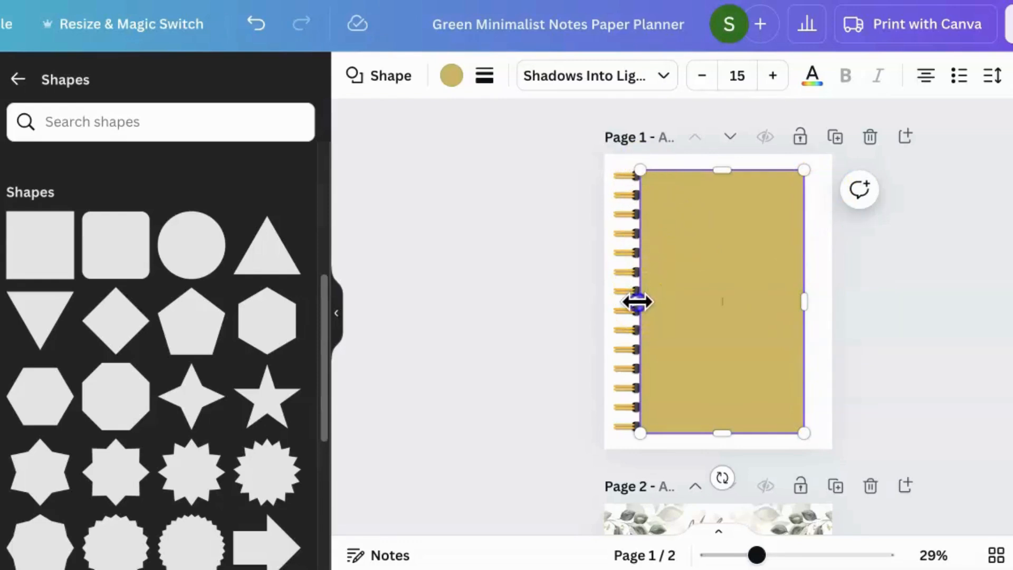
left_click_drag(634, 302, 631, 301)
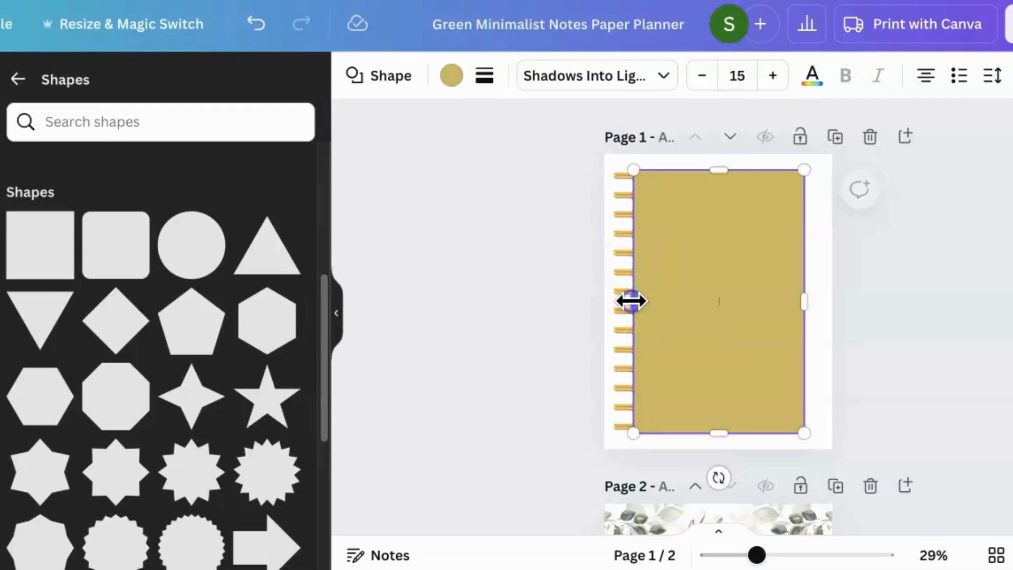
Send the gold cover rectangle backward so it sits behind the spiral binding
left_click(692, 216)
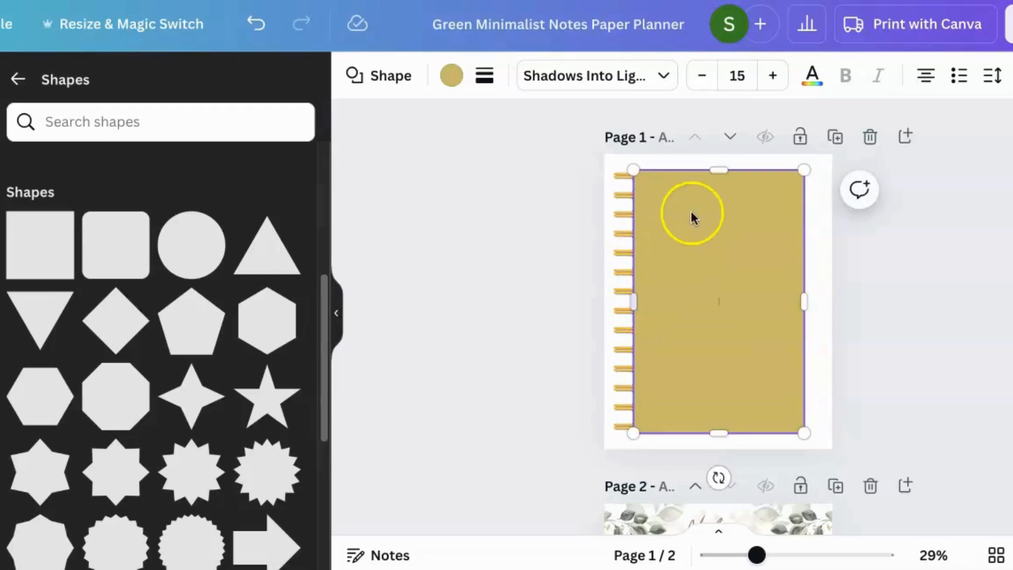
left_click(925, 245)
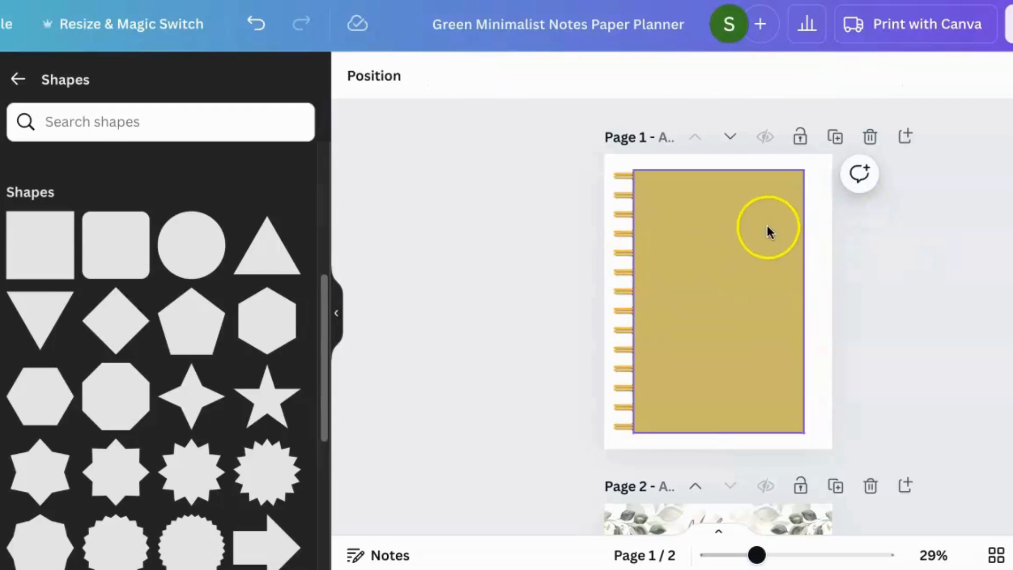
left_click(735, 246)
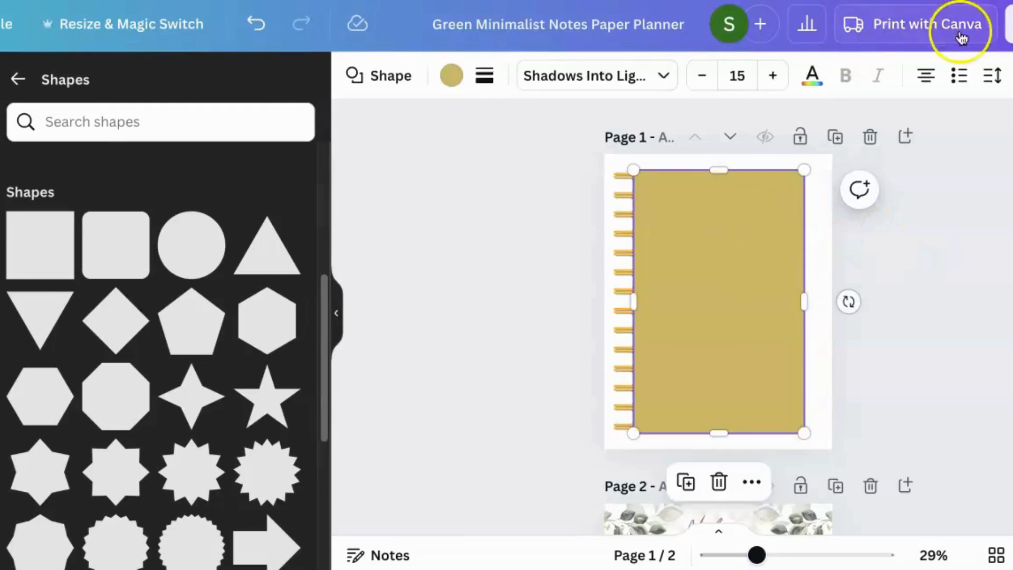
left_click(1008, 76)
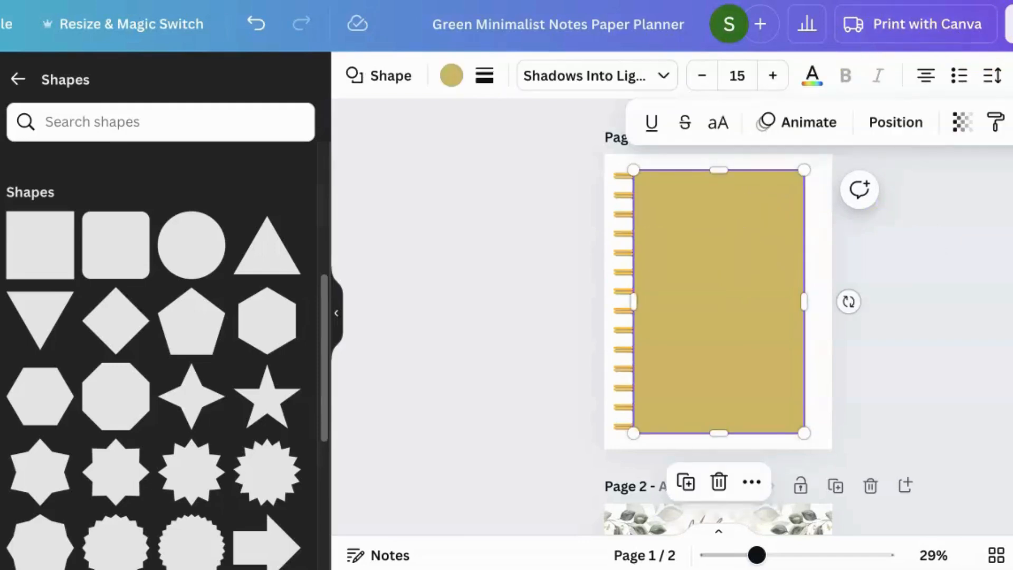
left_click(892, 132)
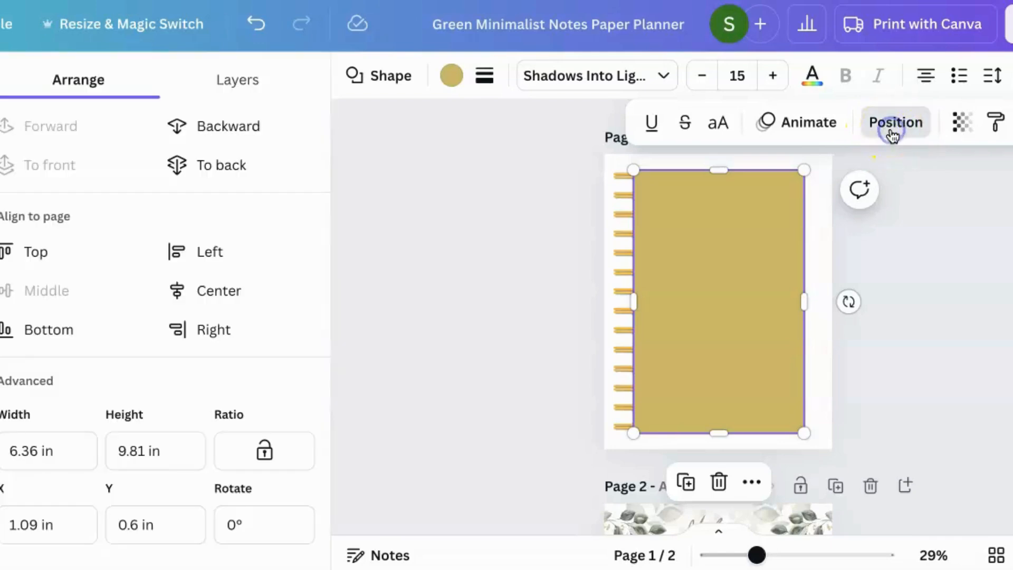
left_click(217, 128)
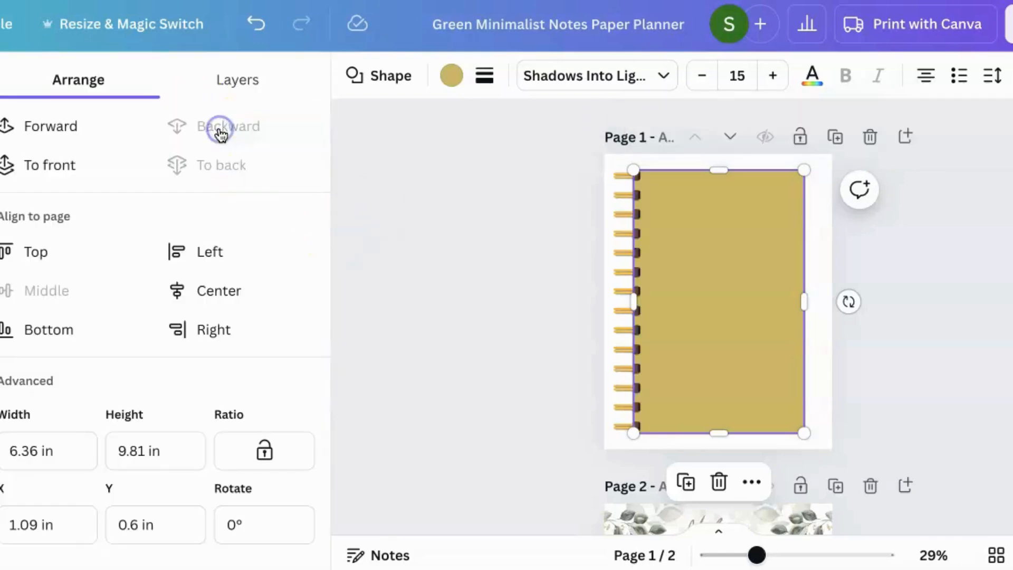
left_click(951, 260)
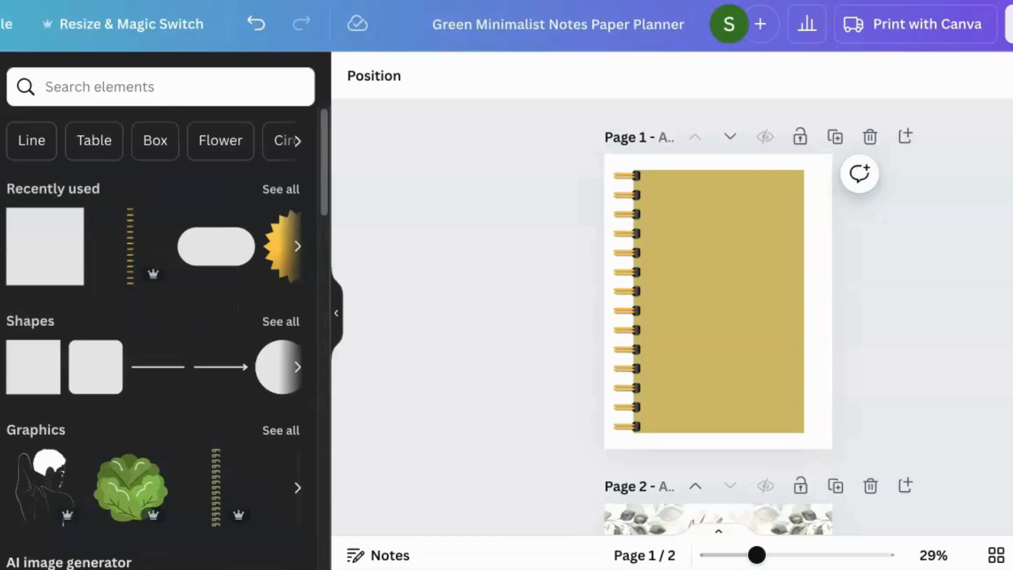
Add the recently used pill shape, shrink it to about half size, and place it as a tab overlapping the cover's upper-right corner
left_click(204, 255)
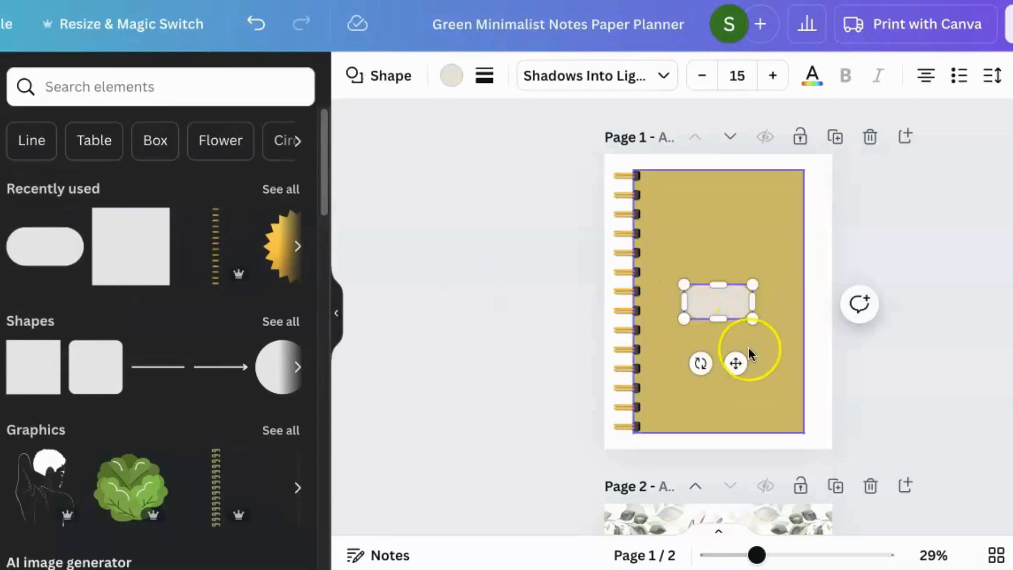
left_click_drag(749, 313, 714, 302)
left_click(717, 345)
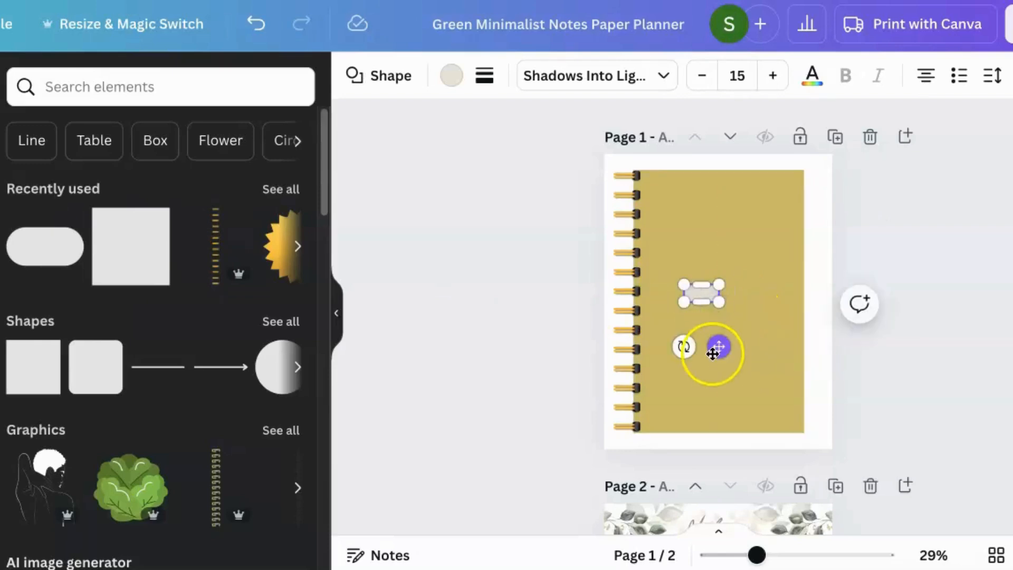
left_click_drag(719, 345, 827, 236)
left_click(938, 244)
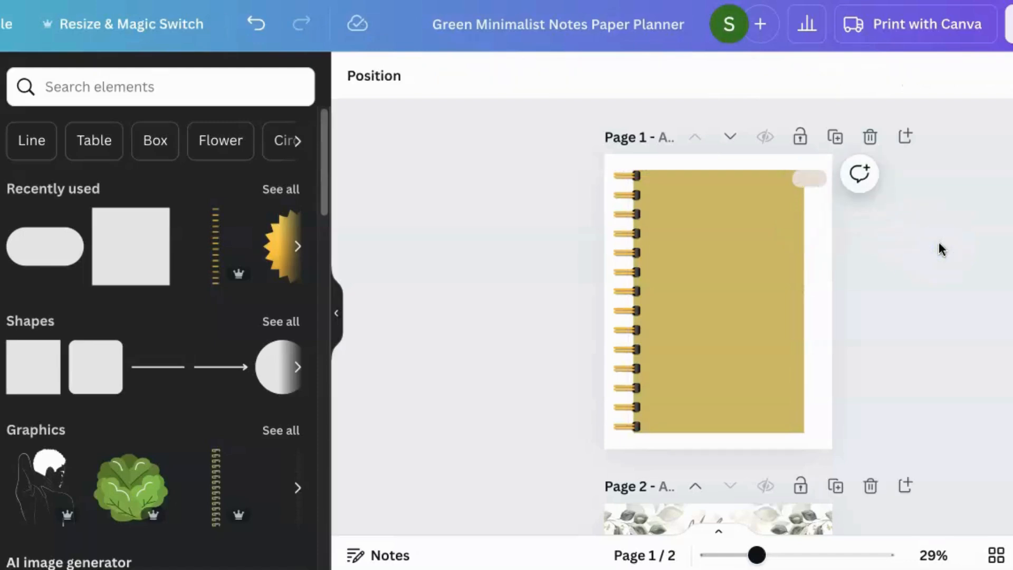
left_click(893, 357)
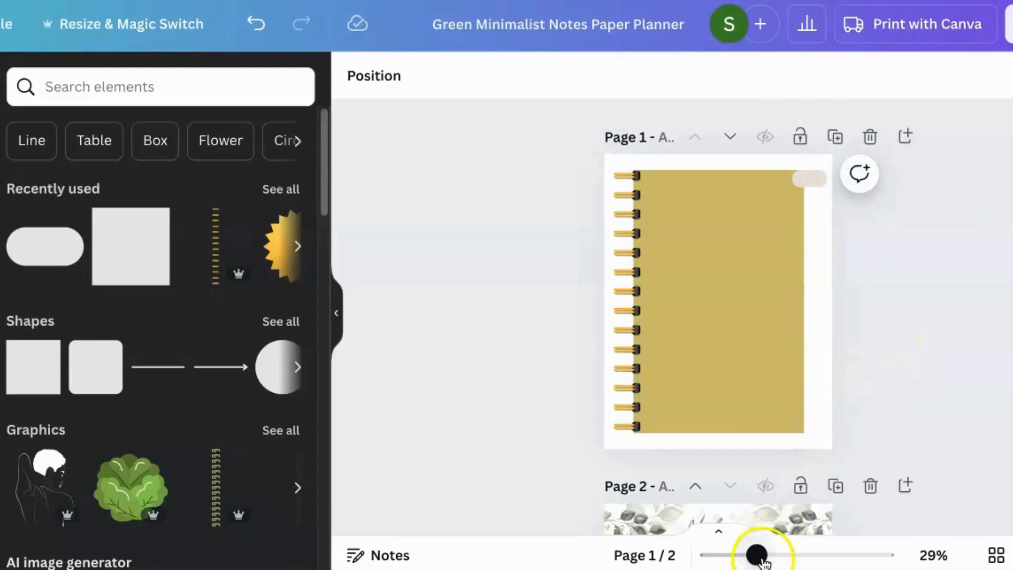
left_click_drag(763, 557, 799, 555)
left_click(824, 387)
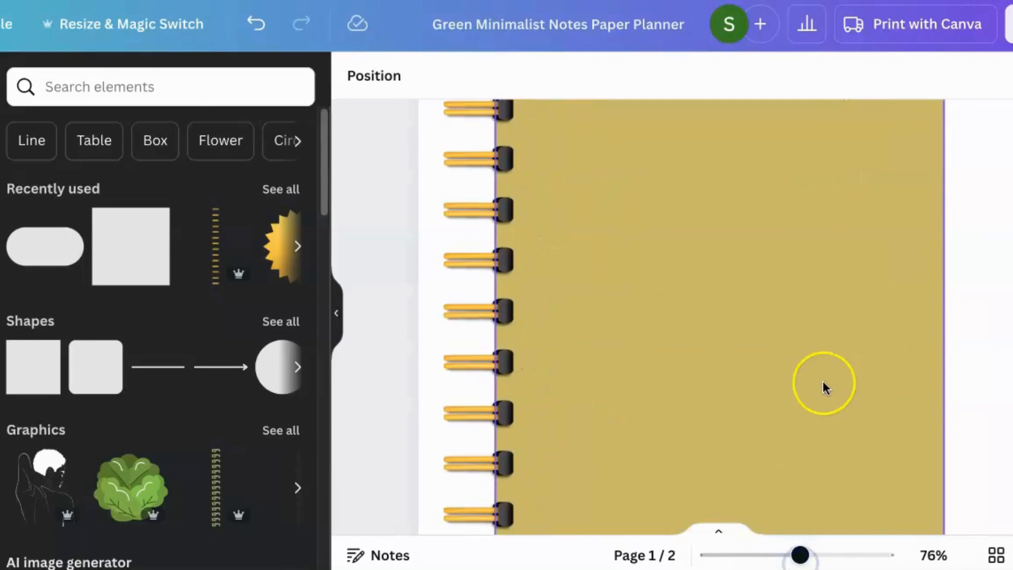
left_click(960, 223)
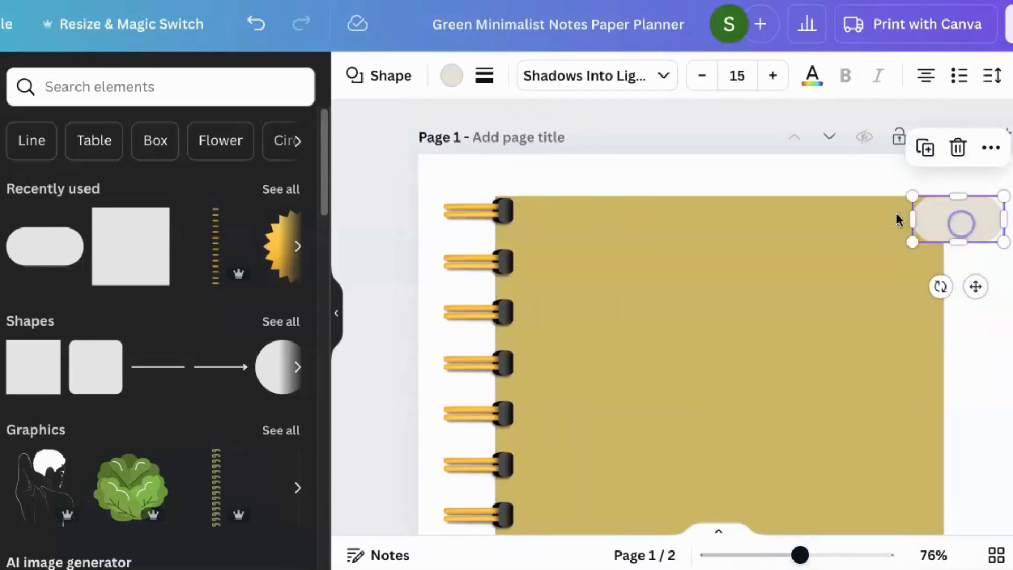
left_click(1, 216)
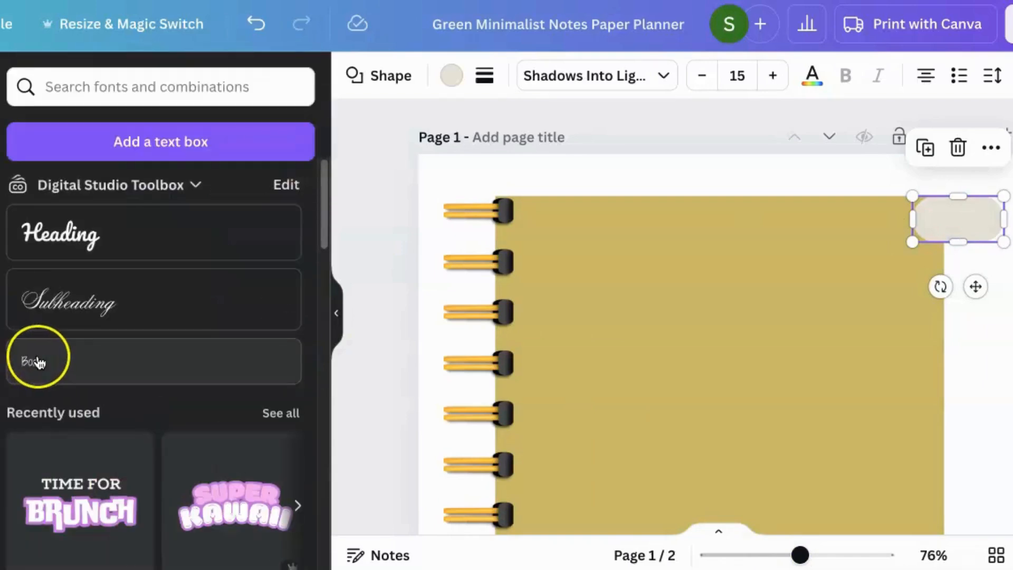
left_click(39, 365)
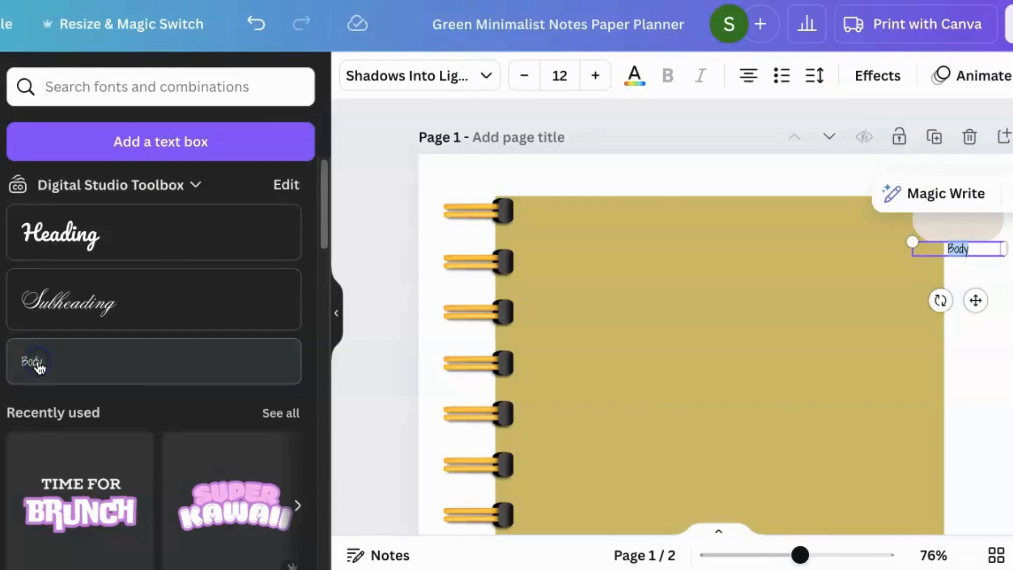
left_click(976, 302)
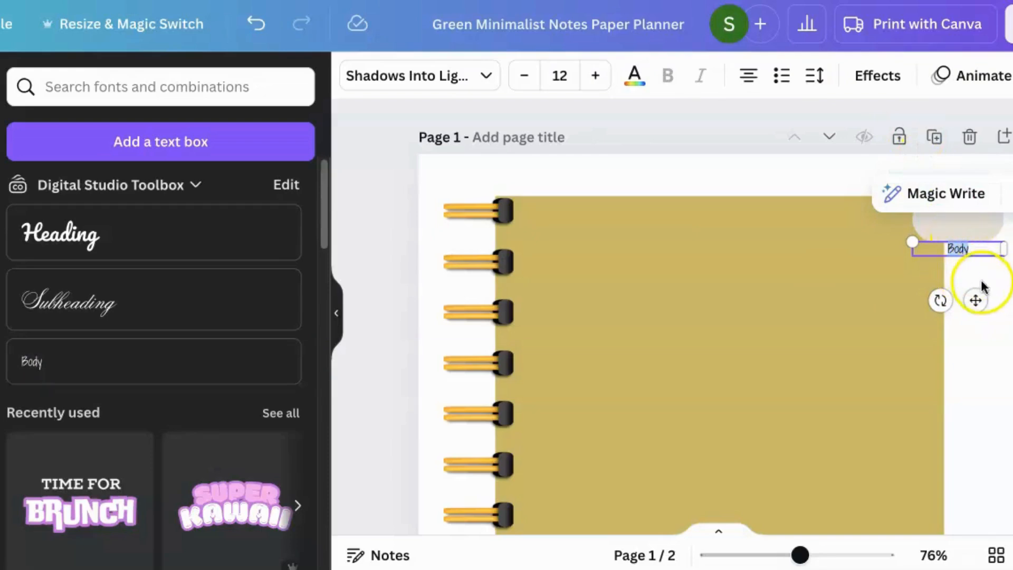
left_click(1002, 319)
left_click(966, 257)
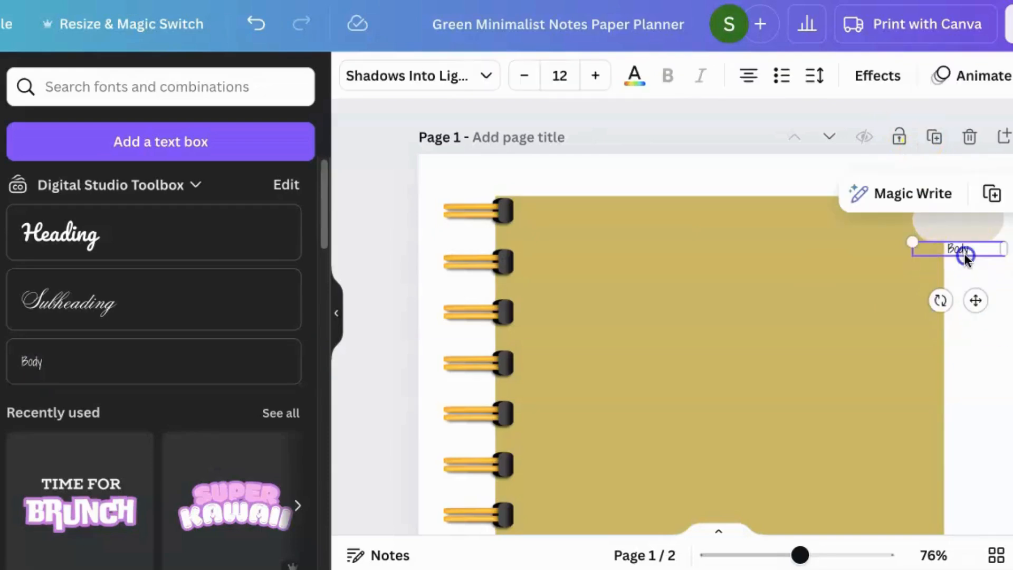
key("Delete")
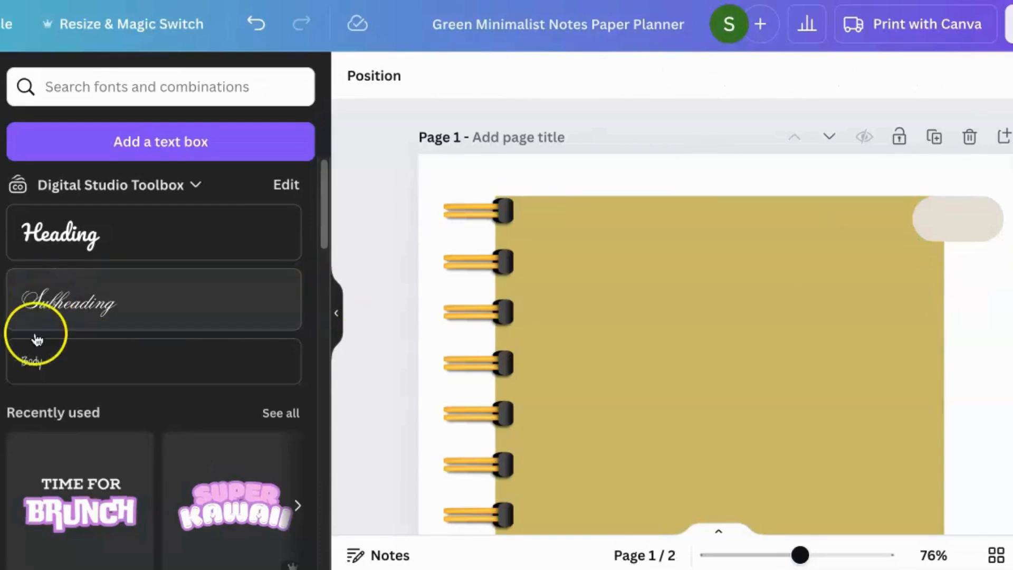
Add a heading text reading "Jan", scaled down to font size 16.5, on the beige tab
left_click(59, 236)
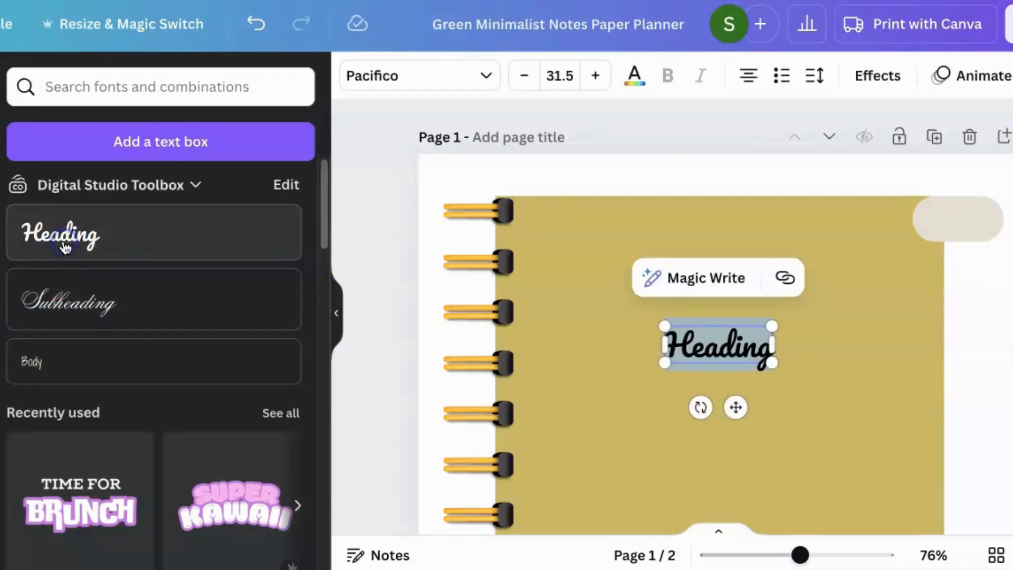
left_click_drag(769, 360, 702, 349)
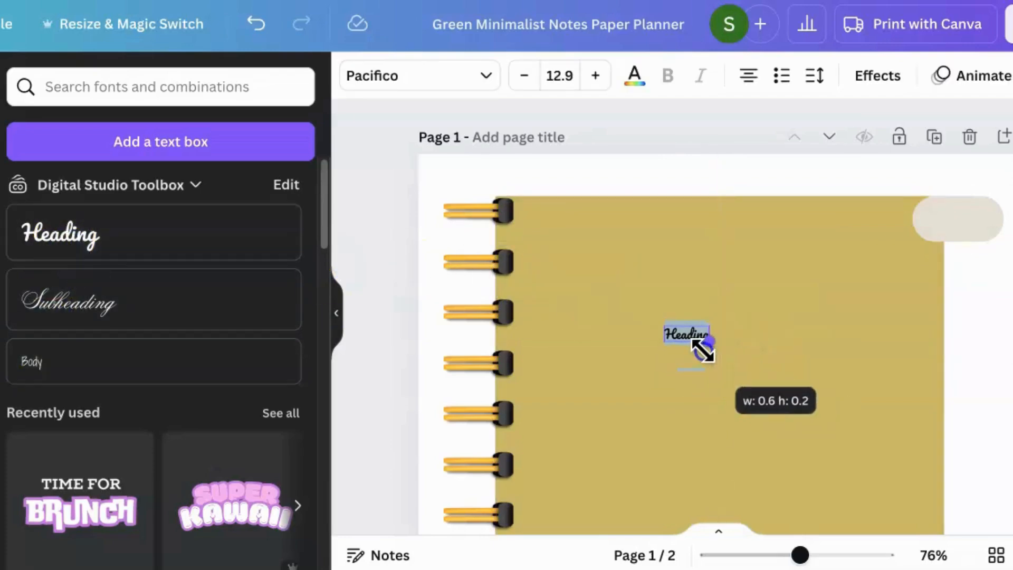
left_click_drag(705, 384, 975, 272)
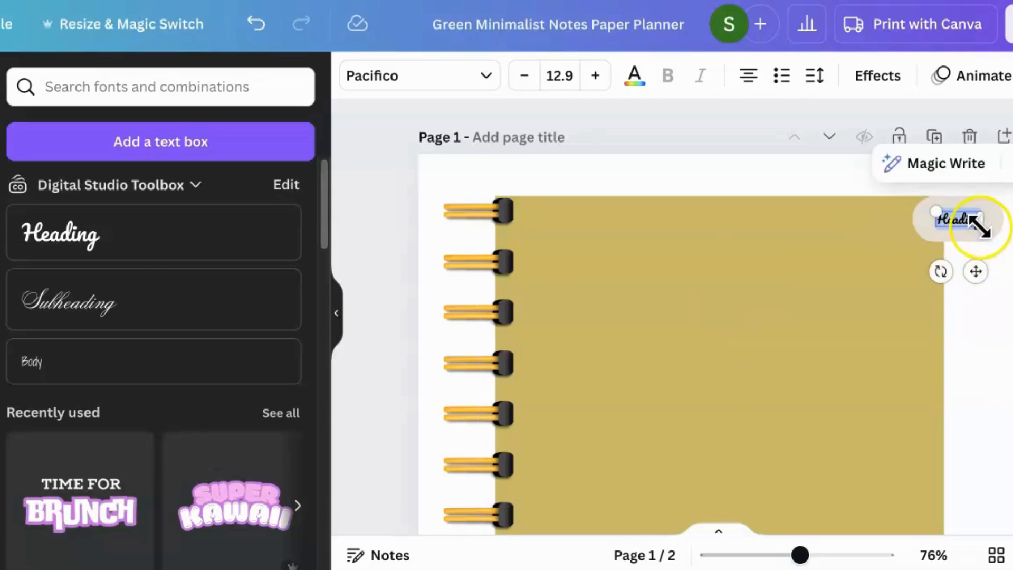
left_click_drag(977, 224, 992, 233)
type("d")
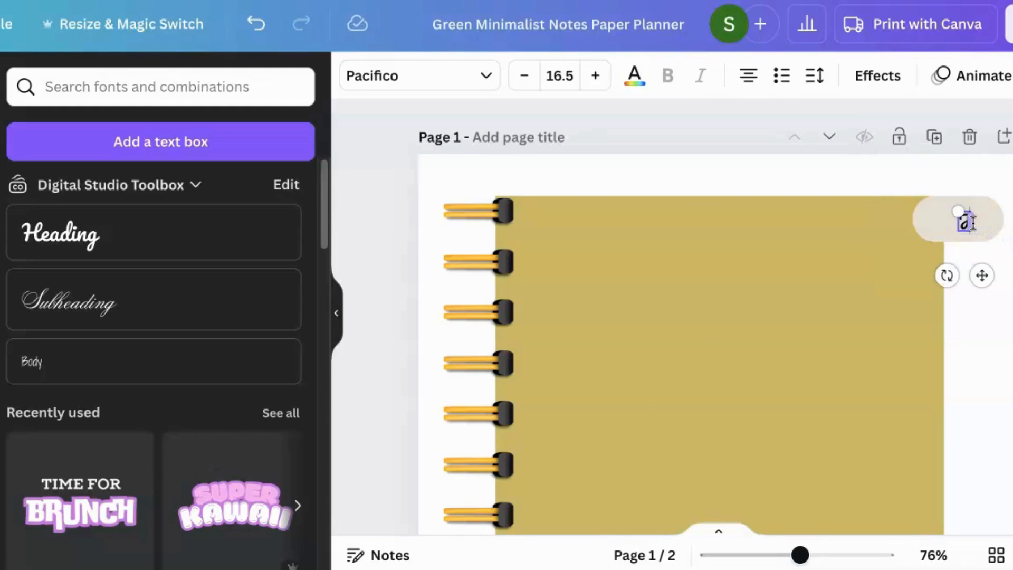
type("an")
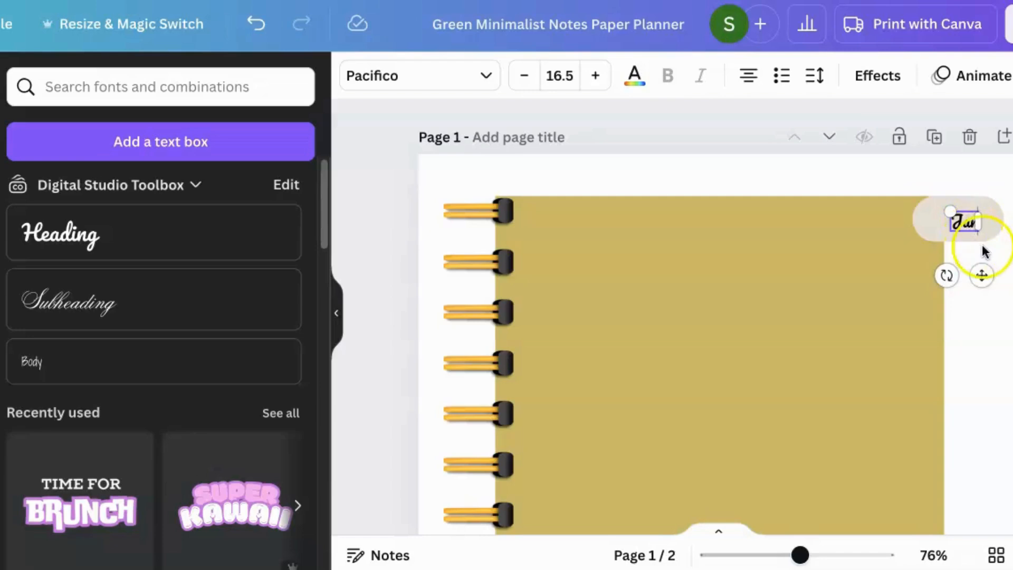
left_click(1001, 255)
Increase the "Jan" text to font size 21.5 and center it vertically on the beige tab
left_click(965, 222)
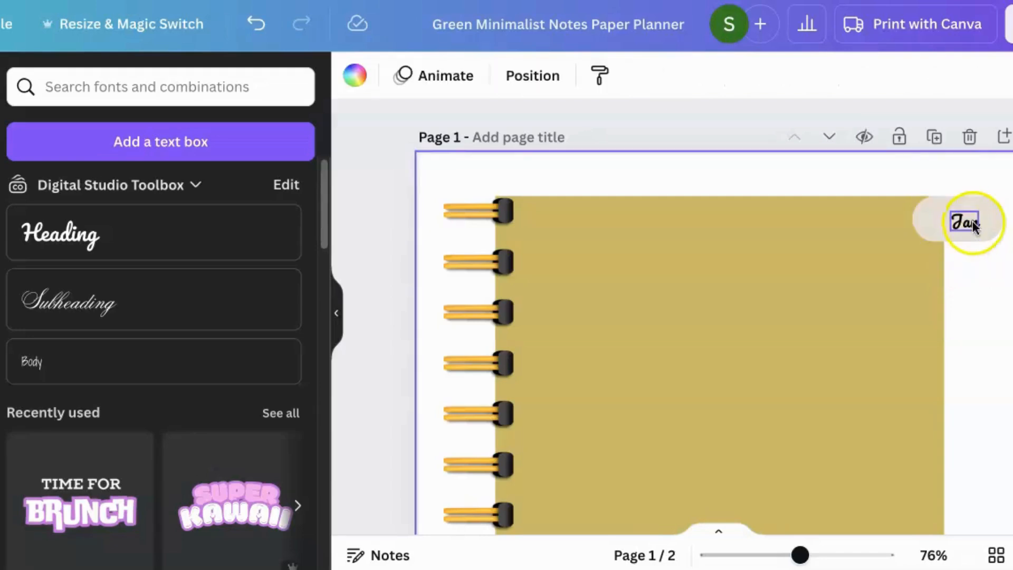
left_click(596, 76)
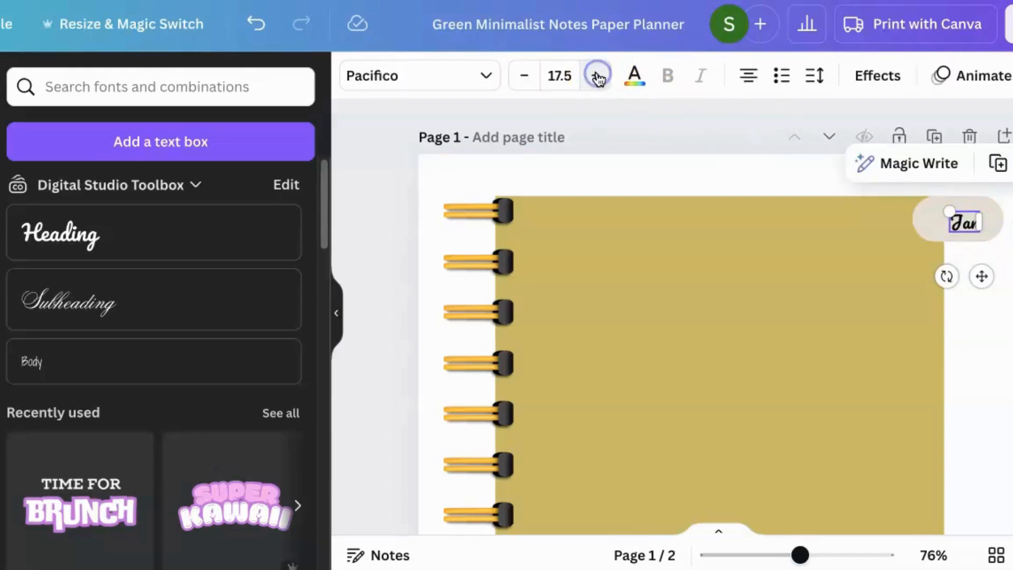
left_click(598, 75)
left_click(598, 75)
left_click(598, 75)
left_click(599, 75)
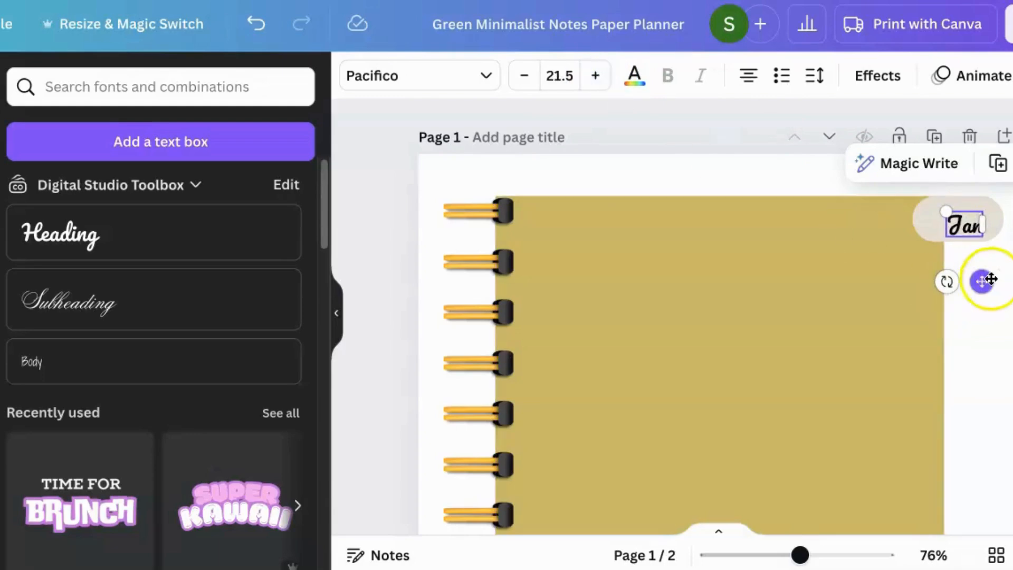
left_click_drag(981, 280, 982, 280)
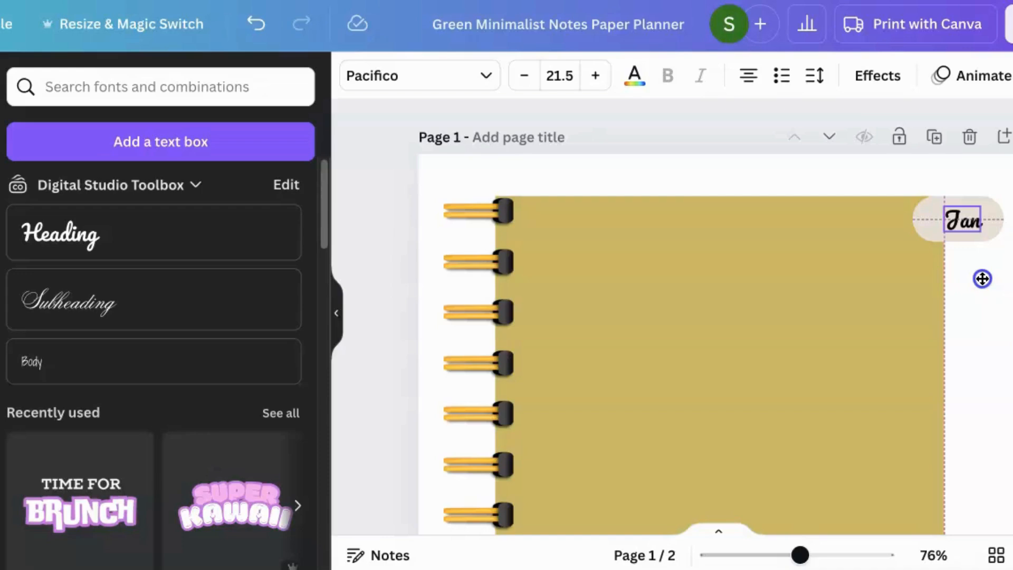
left_click_drag(982, 278, 981, 278)
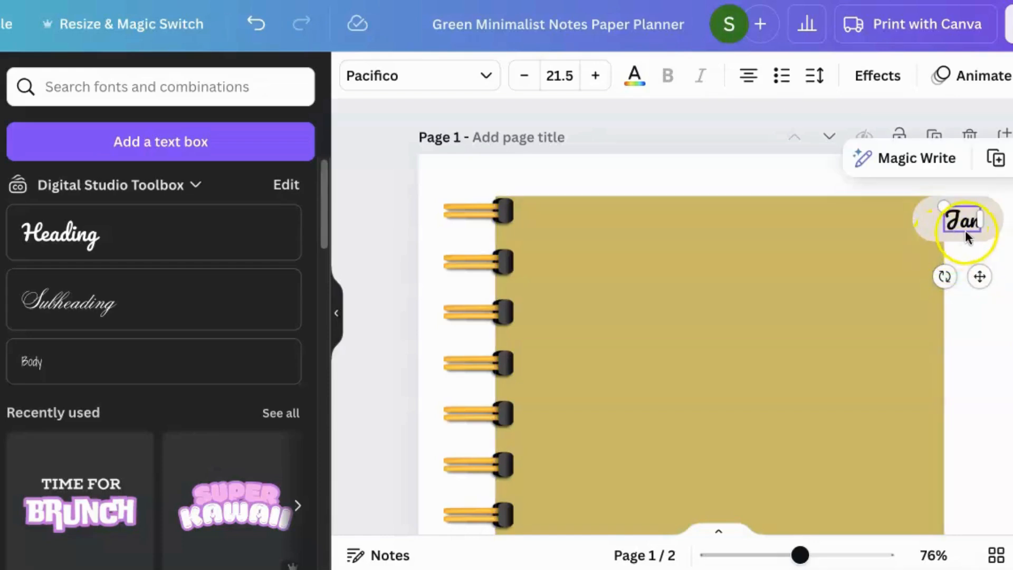
left_click(929, 225)
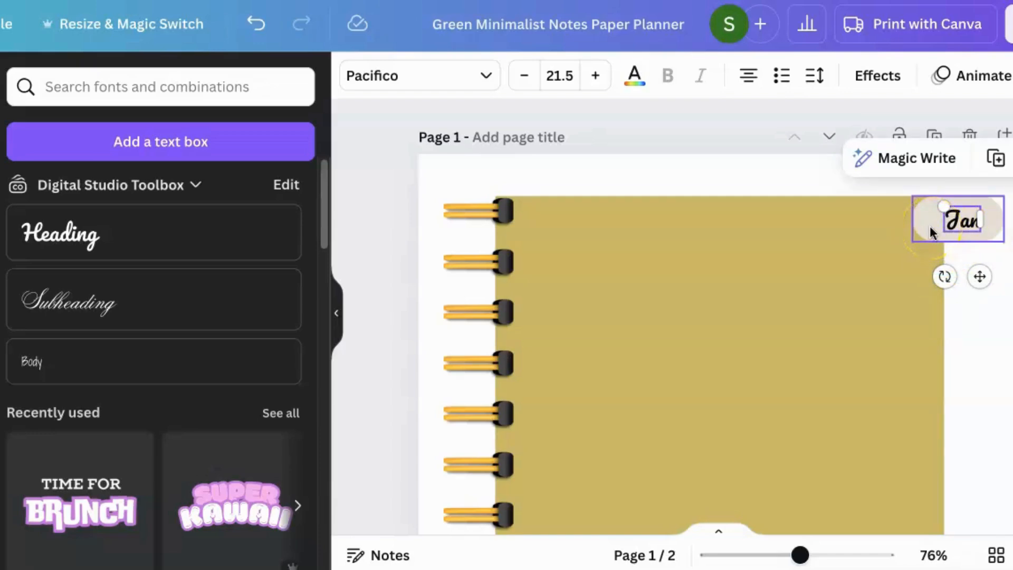
left_click(929, 225)
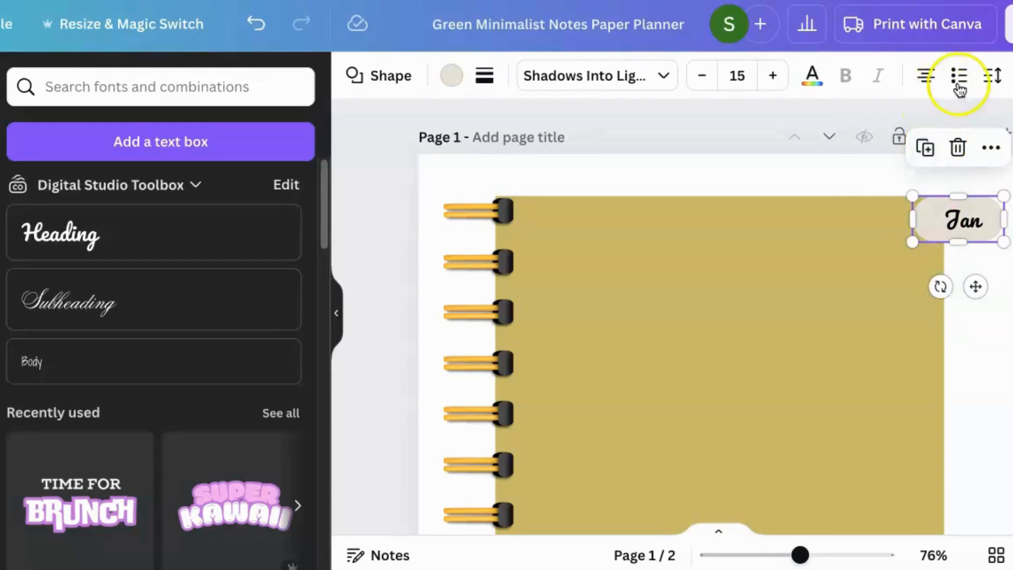
left_click(992, 153)
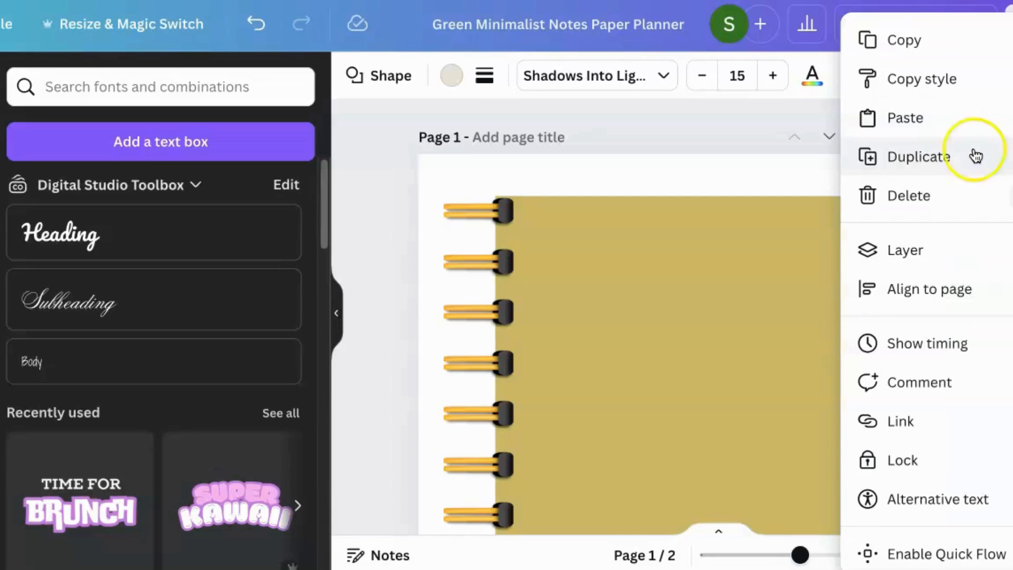
left_click(757, 112)
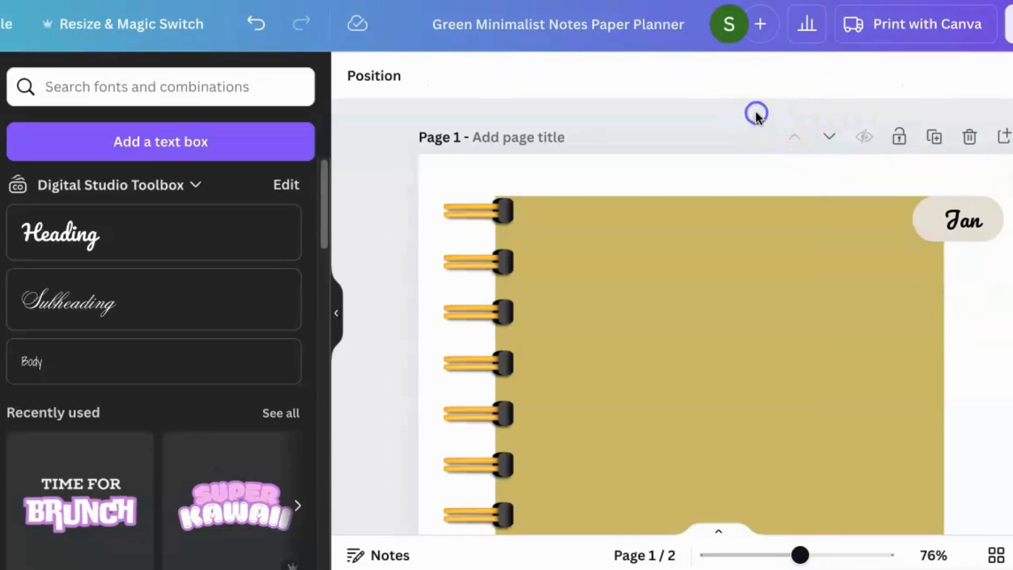
Send the pill shape behind the "Jan" text backward so the gold cover overlaps its inner end
left_click(962, 220)
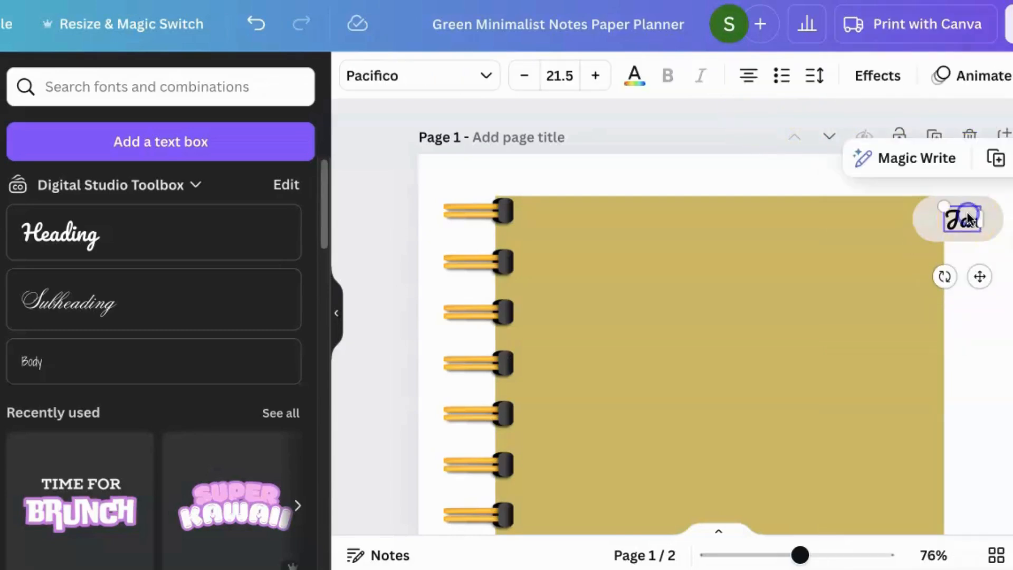
left_click(996, 227)
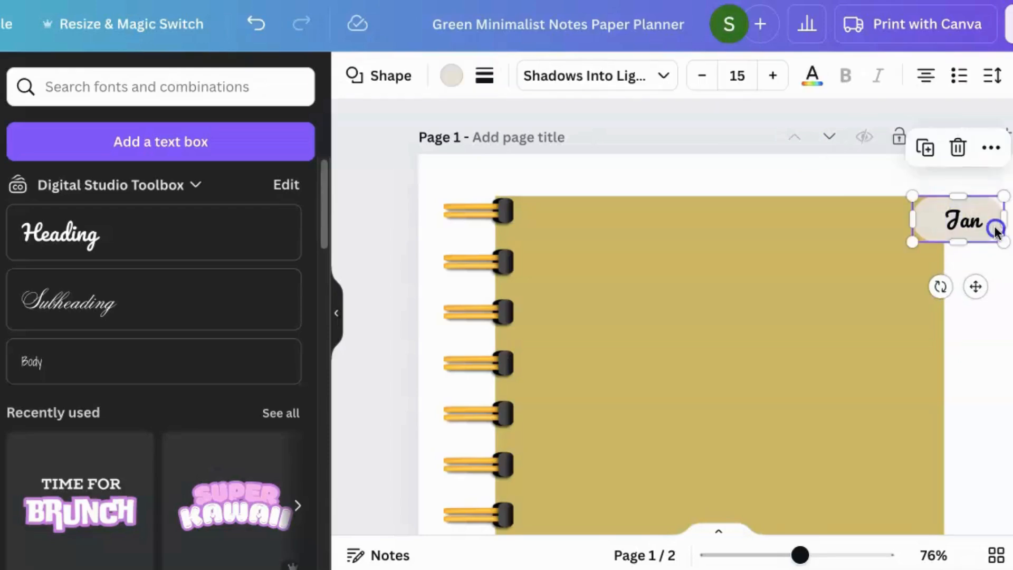
left_click(994, 149)
left_click(895, 122)
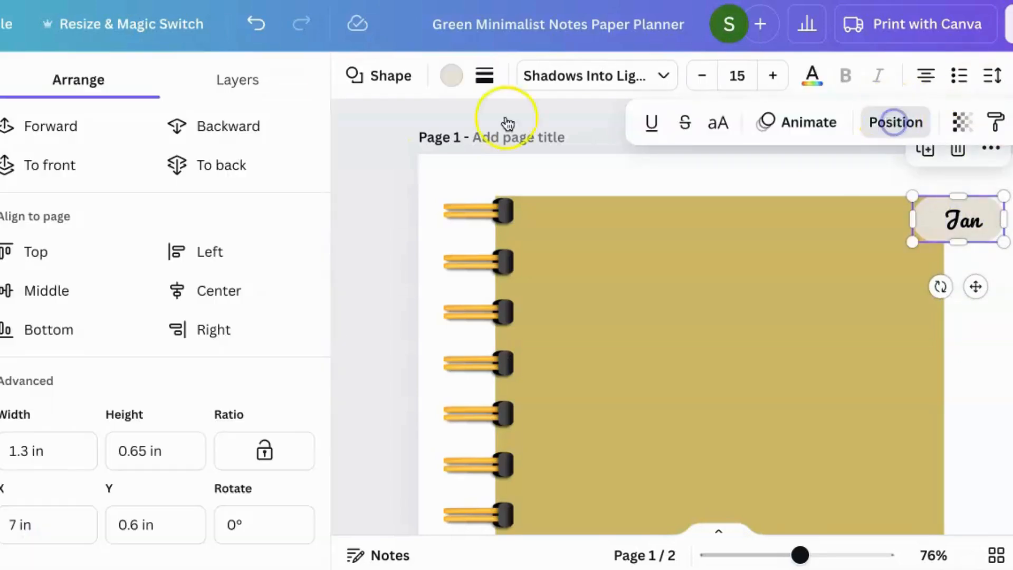
left_click(207, 127)
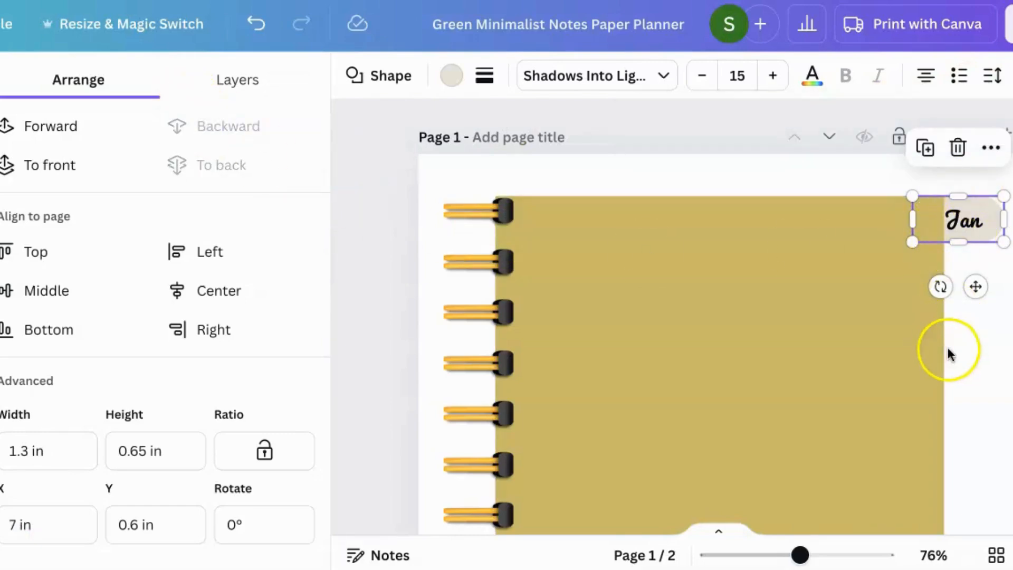
Select the pill shape together with its "Jan" text, duplicate them, and place the copy directly below the first tab
left_click(976, 217)
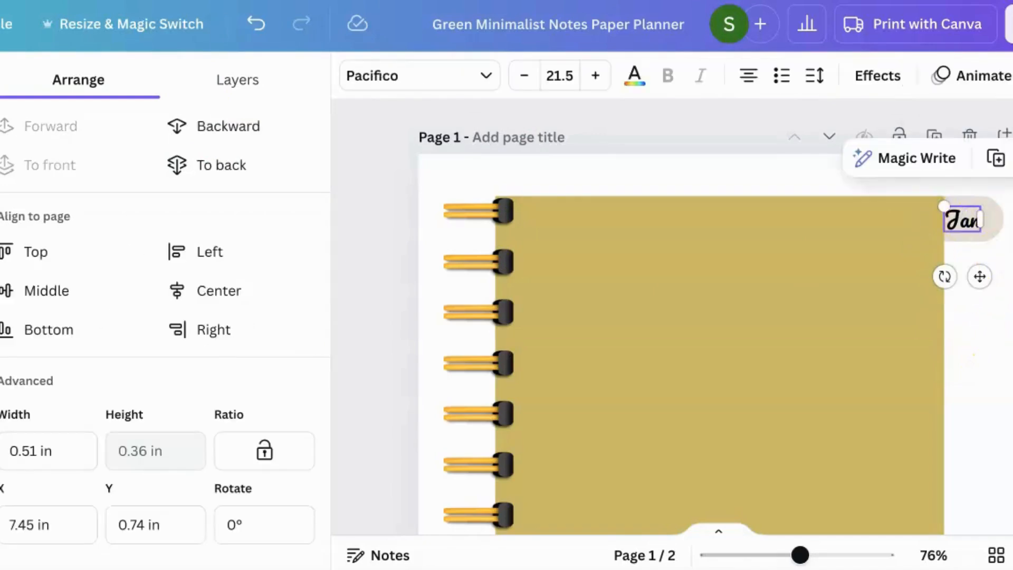
left_click(1010, 261)
left_click_drag(1010, 246, 970, 196)
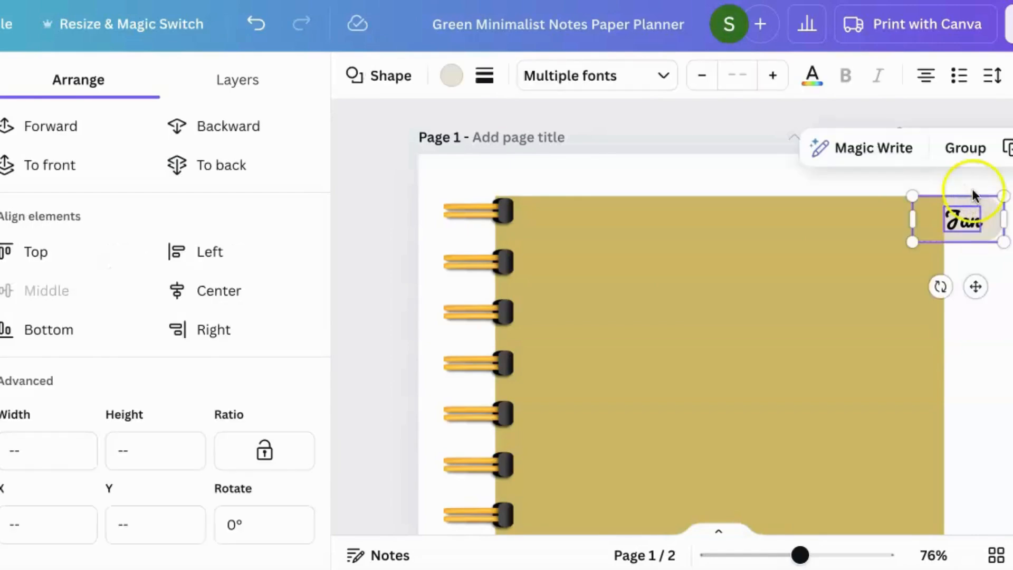
left_click(1008, 149)
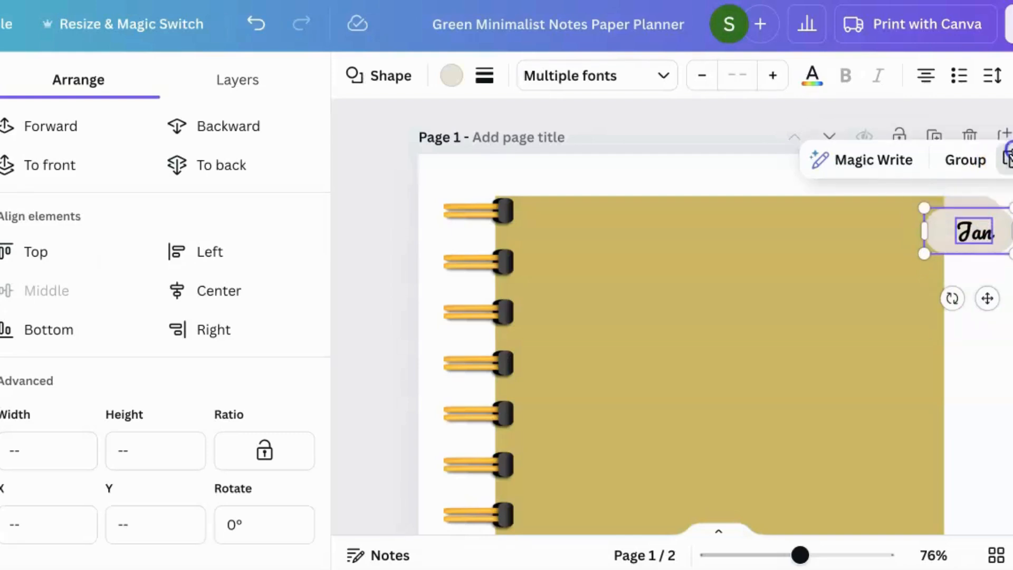
left_click_drag(984, 296, 978, 337)
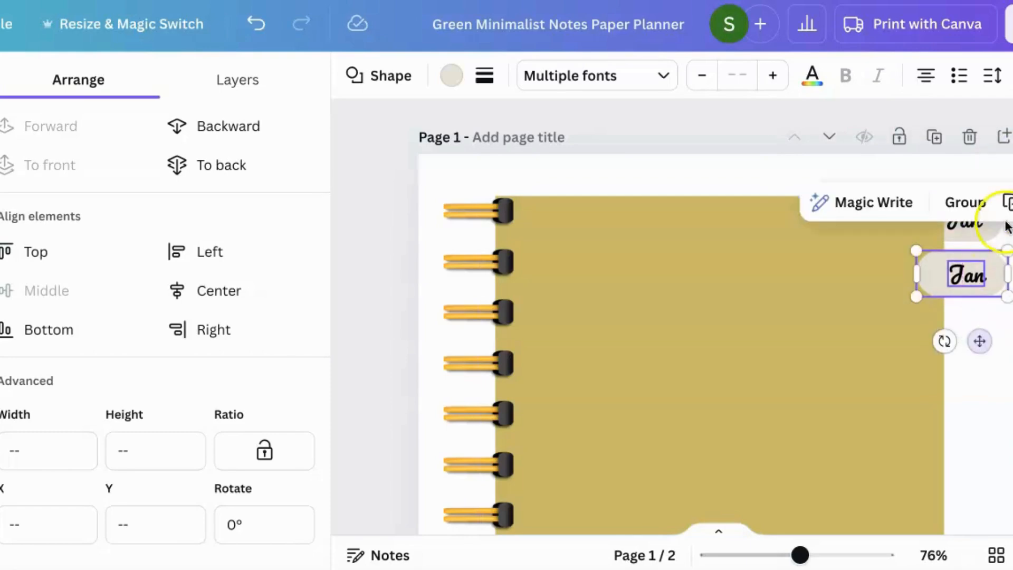
Duplicate the "Jan" tab eleven more times, forming an evenly spaced column down the cover's right edge
left_click(1007, 203)
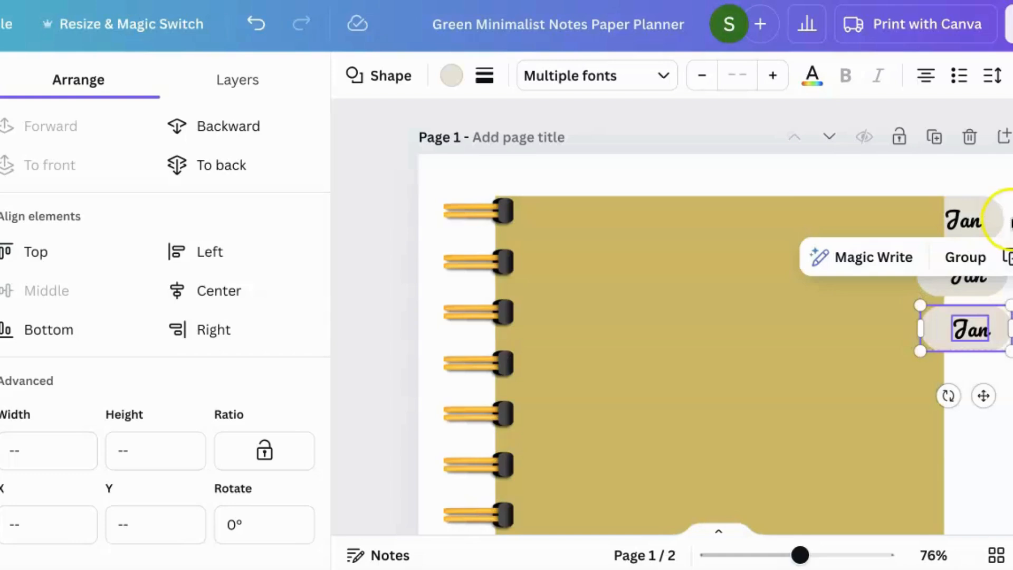
left_click(1007, 257)
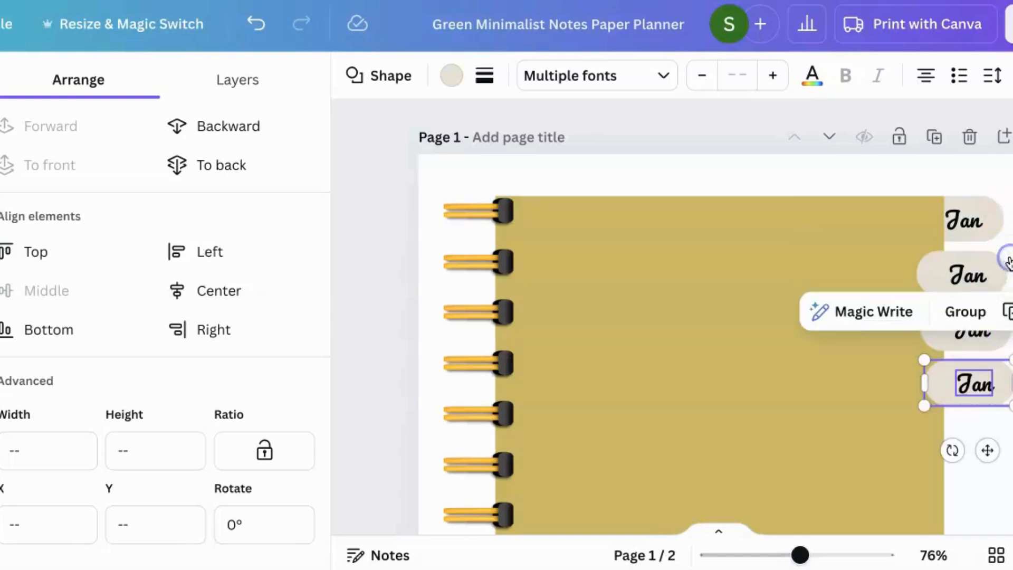
left_click(1008, 311)
left_click(1007, 364)
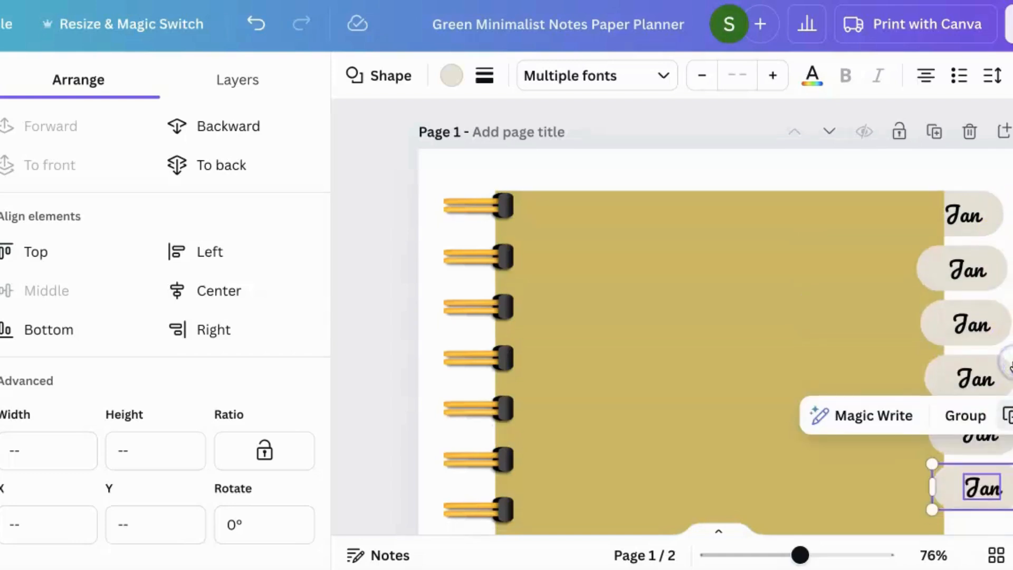
scroll(1009, 364, "down", 5)
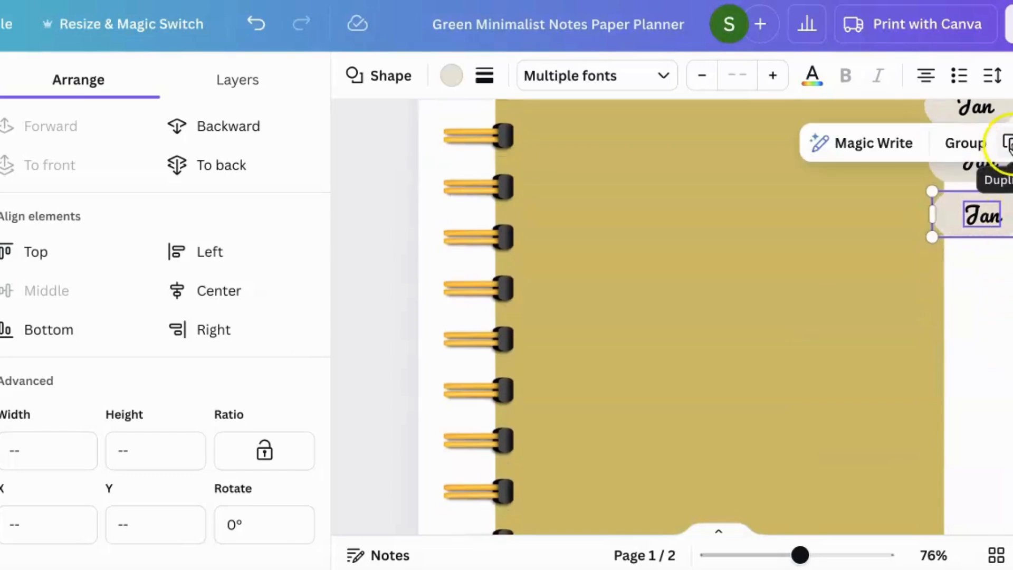
left_click(1009, 142)
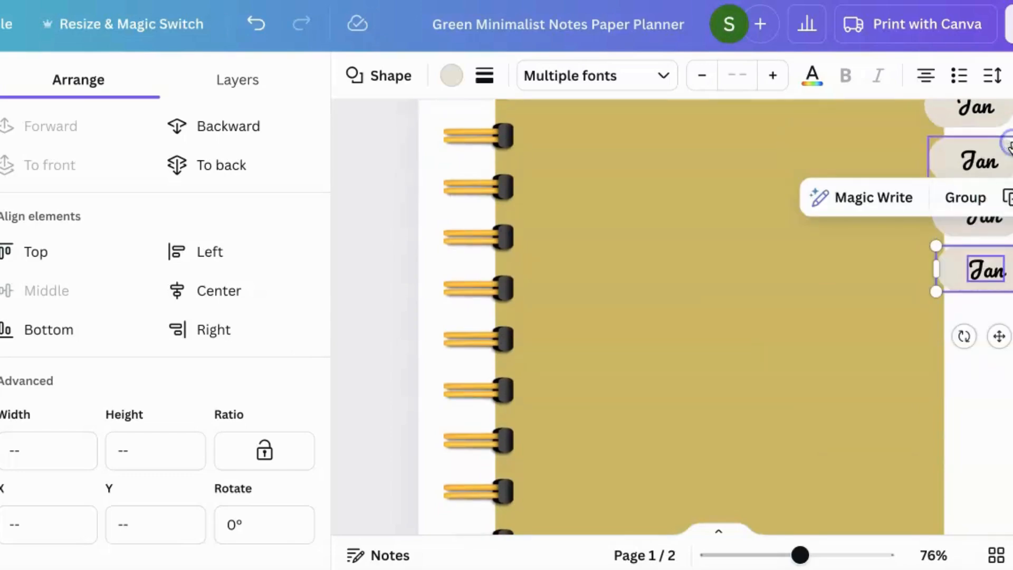
left_click(1008, 197)
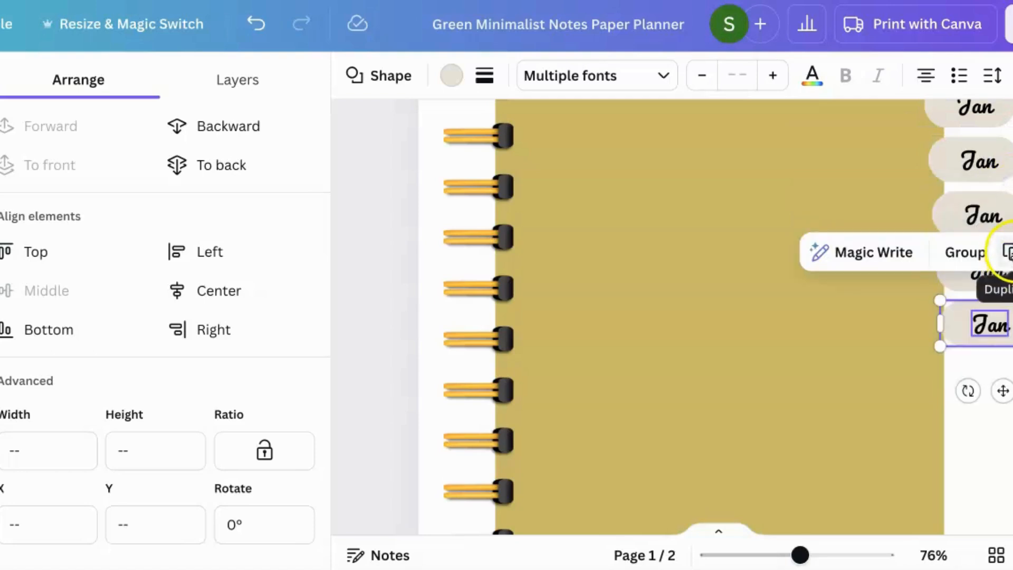
left_click(1009, 253)
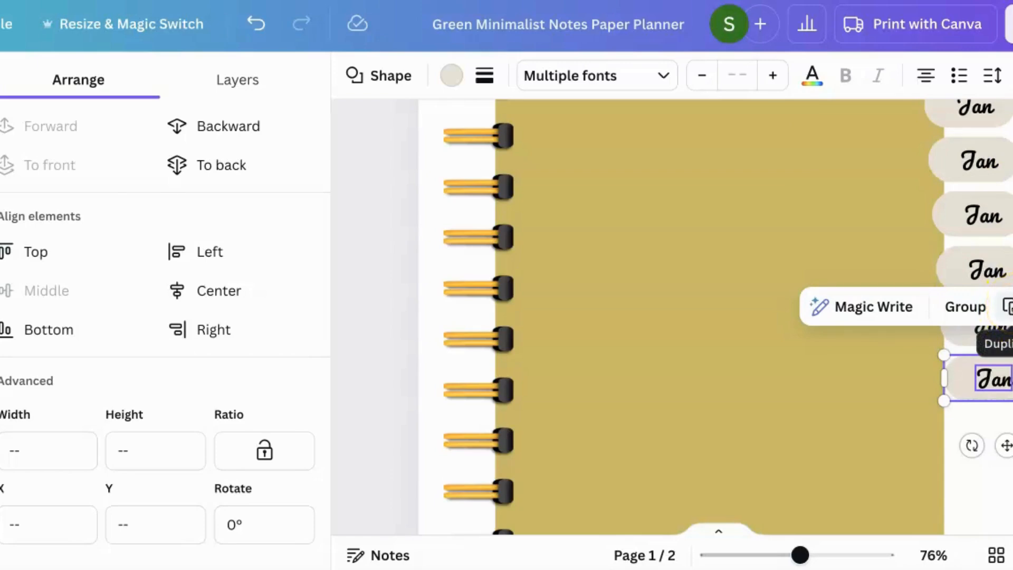
left_click(1009, 307)
left_click(1008, 362)
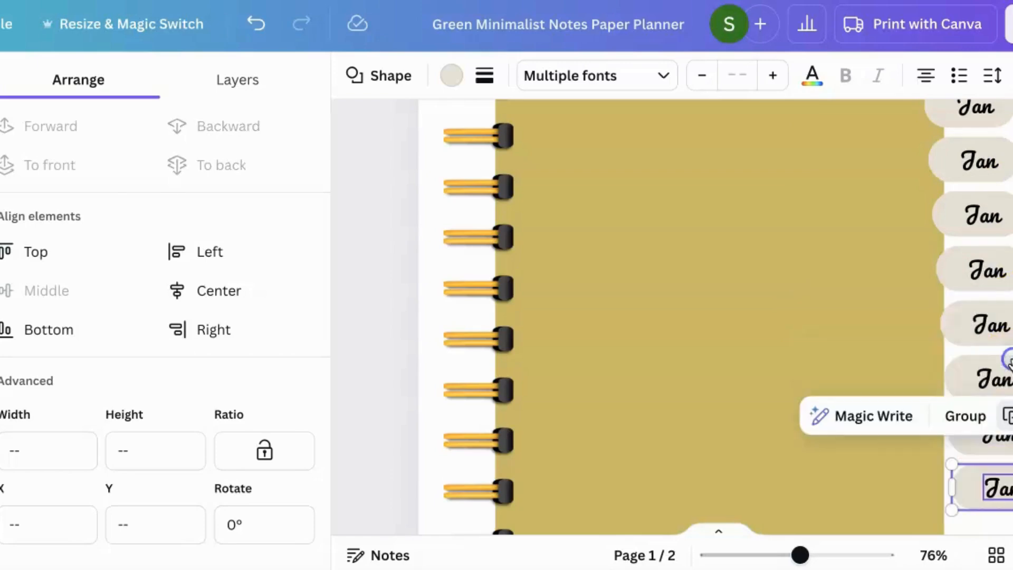
scroll(994, 491, "down", 3)
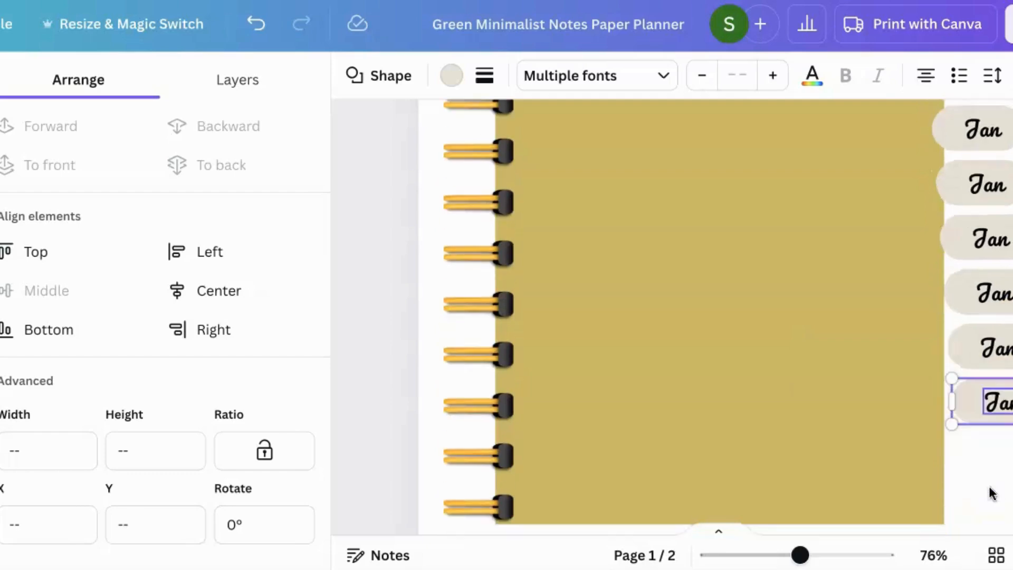
left_click(1009, 290)
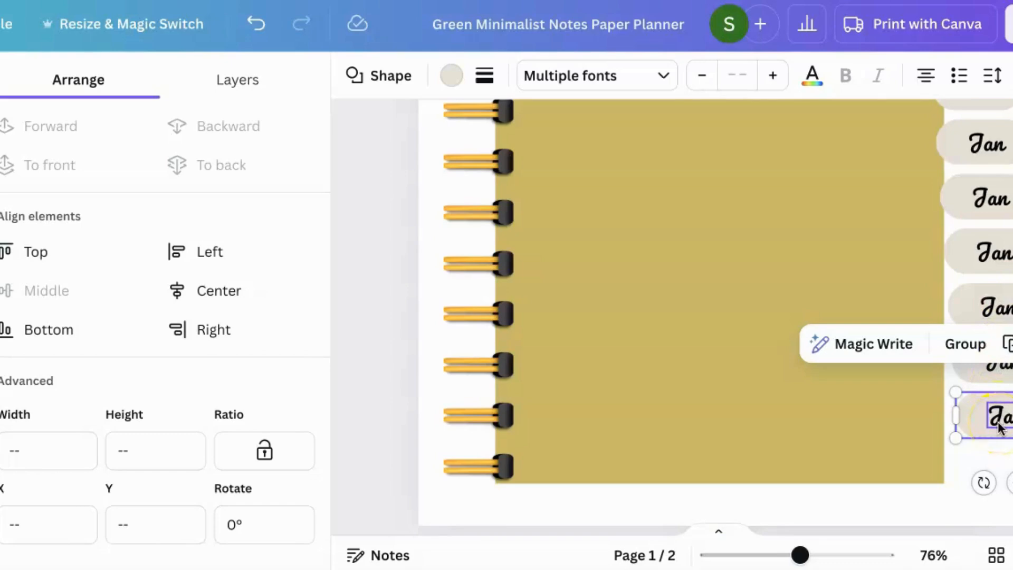
left_click(1008, 344)
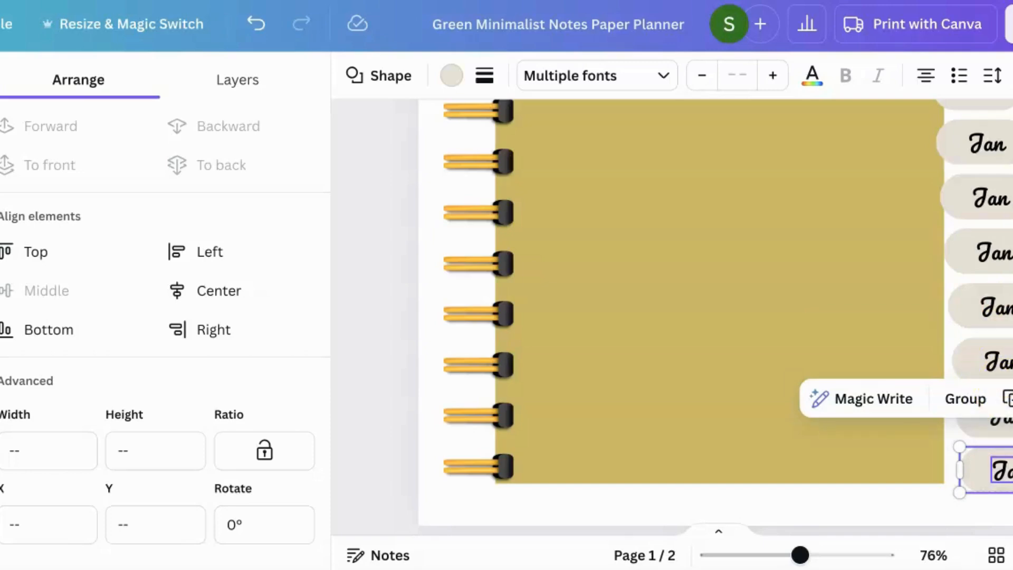
Shift the fifth tab's pill shape left to X 7.14 in and move its "Jan" text left to match
left_click(888, 332)
scroll(888, 330, "up", 1)
scroll(888, 331, "up", 3)
left_click(982, 295)
left_click(1007, 295)
left_click_drag(1006, 295, 999, 292)
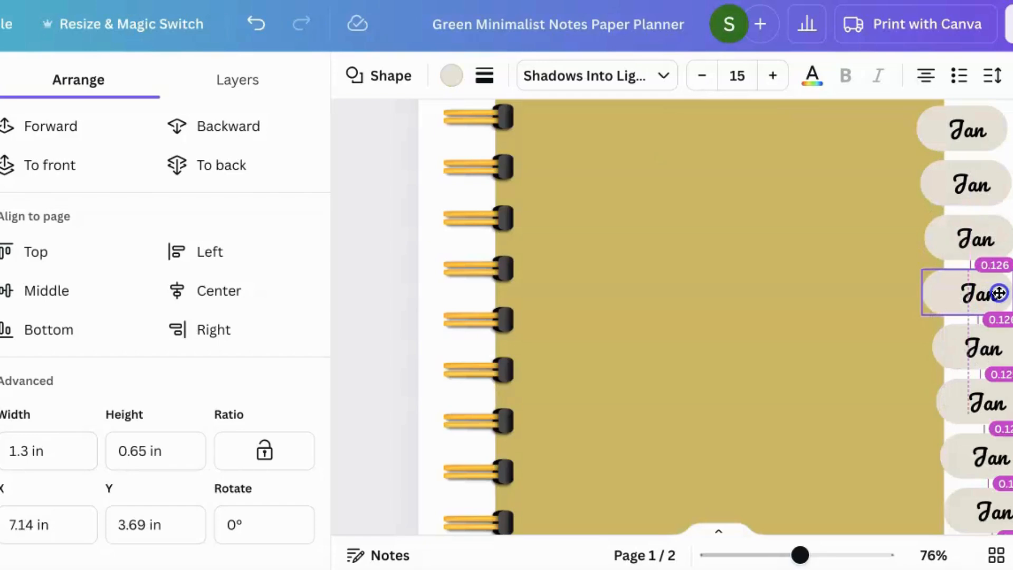
left_click_drag(998, 292, 969, 294)
left_click(978, 296)
Move the sixth tab's pill shape left to X 7.14 in and its "Jan" text to X 7.62 in
left_click(1007, 345)
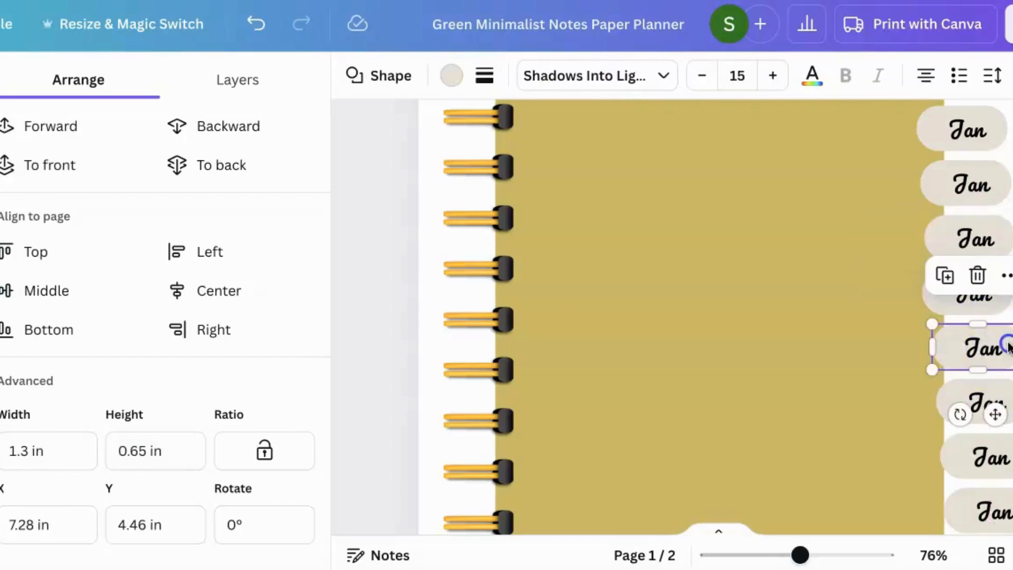
left_click_drag(1007, 346, 1006, 343)
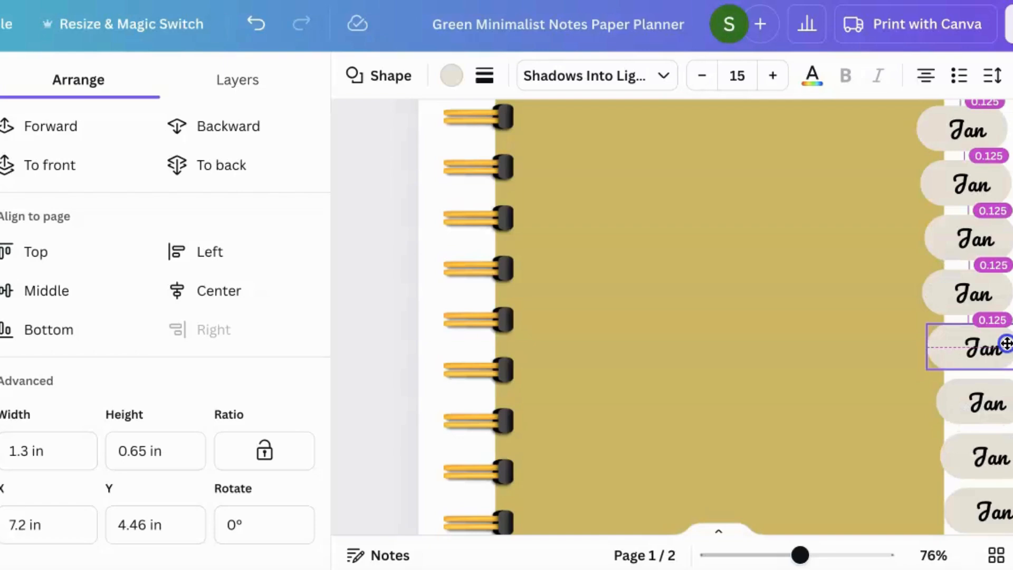
left_click_drag(1006, 343, 1002, 344)
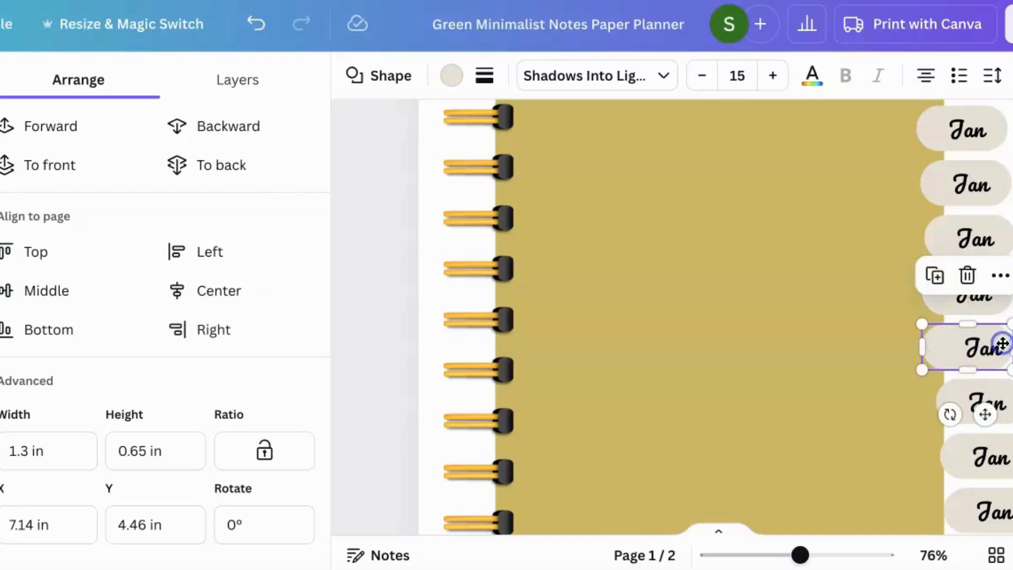
key("Escape")
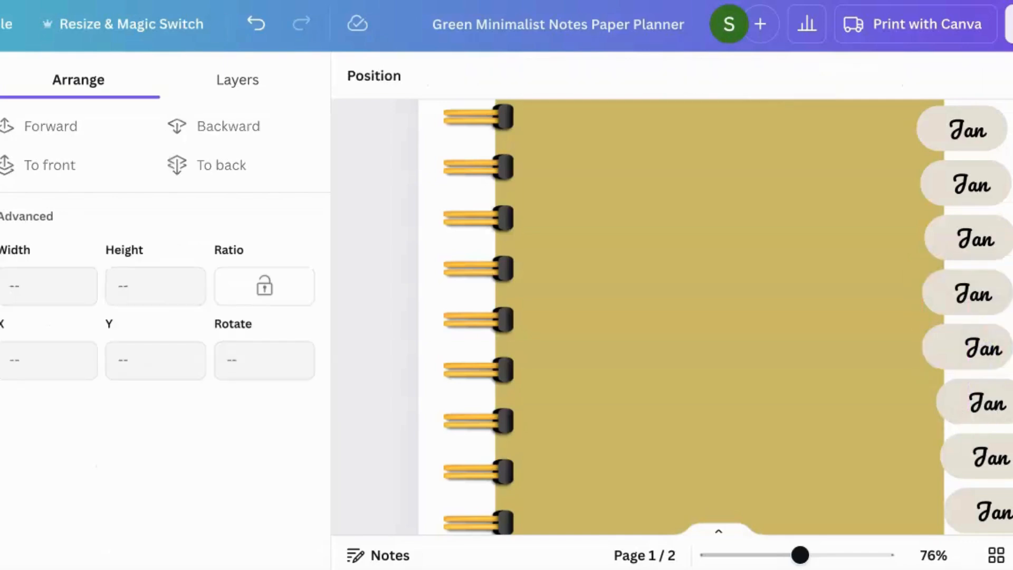
left_click(982, 348)
left_click_drag(984, 352, 980, 353)
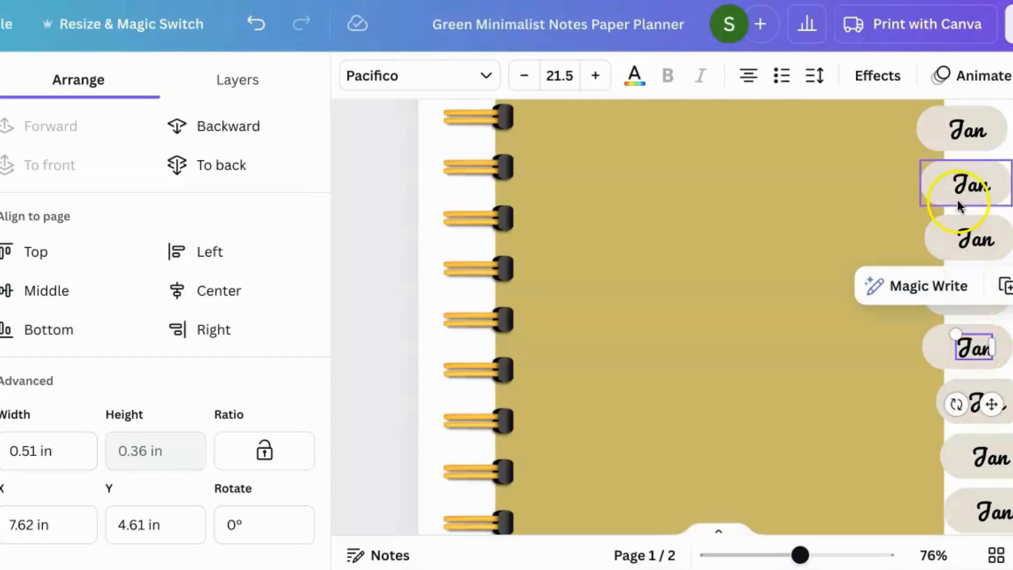
Move the seventh tab's pill shape left in line with the tabs above and its "Jan" text to X 7.62 in
left_click(1007, 405)
left_click_drag(1011, 408, 977, 404)
left_click(984, 409)
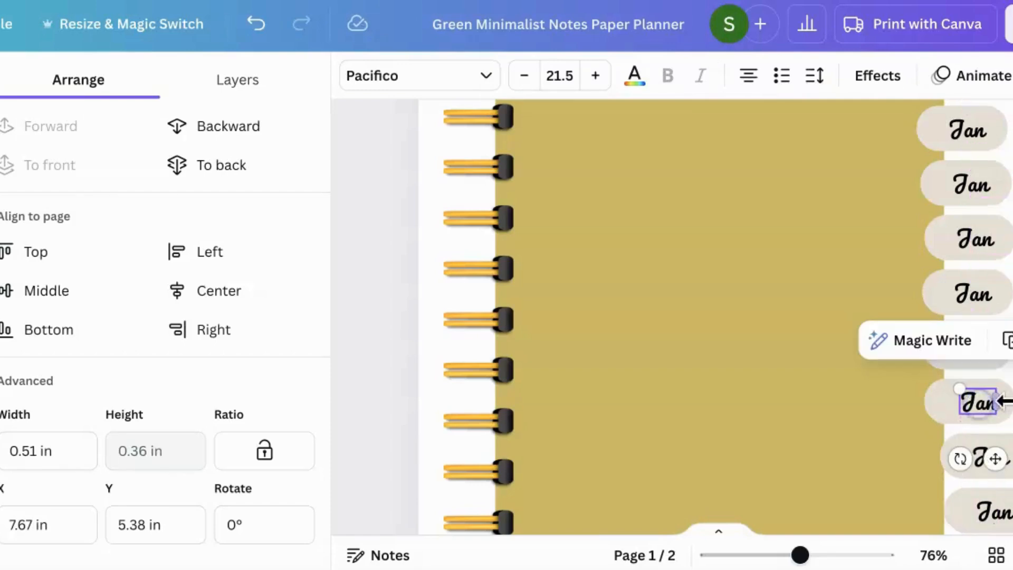
left_click(981, 406)
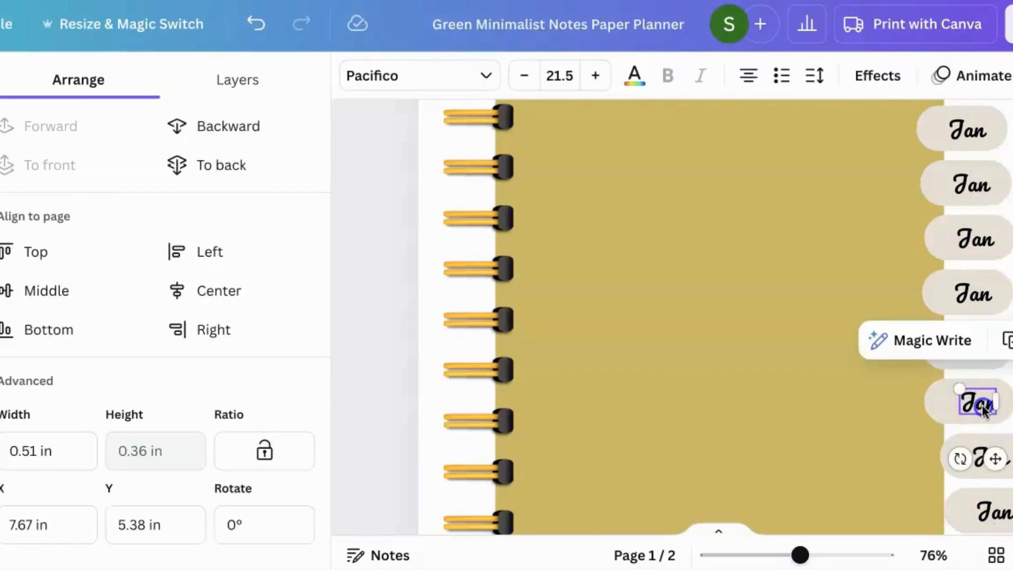
left_click_drag(982, 410, 979, 406)
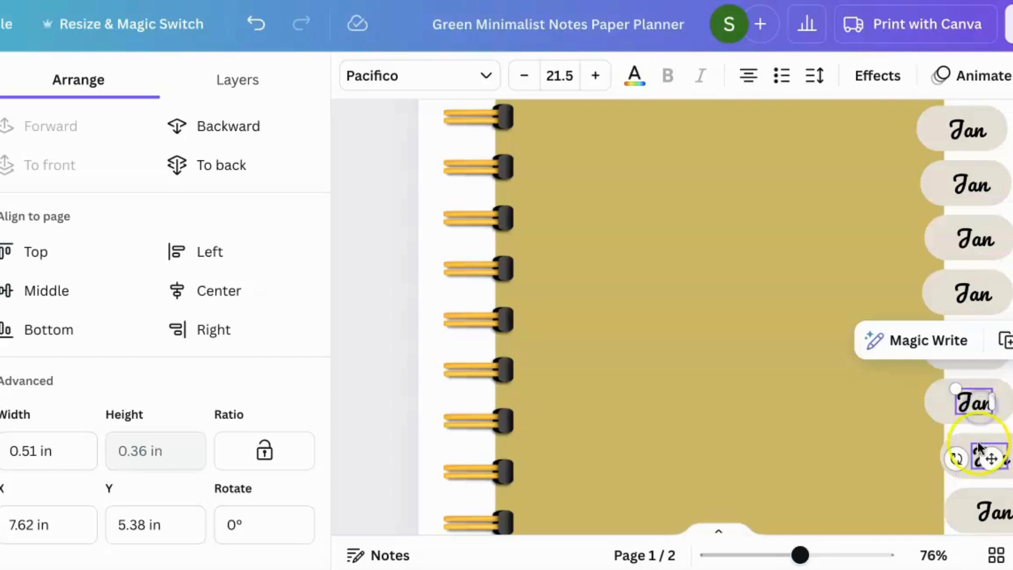
Shift the eighth tab's pill shape and its "Jan" text left in line with the seventh tab
left_click(1009, 454)
left_click_drag(1008, 452, 1000, 452)
left_click_drag(988, 452, 974, 452)
Nudge the third tab's pill shape slightly right and move the second tab's pill shape to X 7.17 in
left_click_drag(972, 198, 976, 199)
left_click(941, 136)
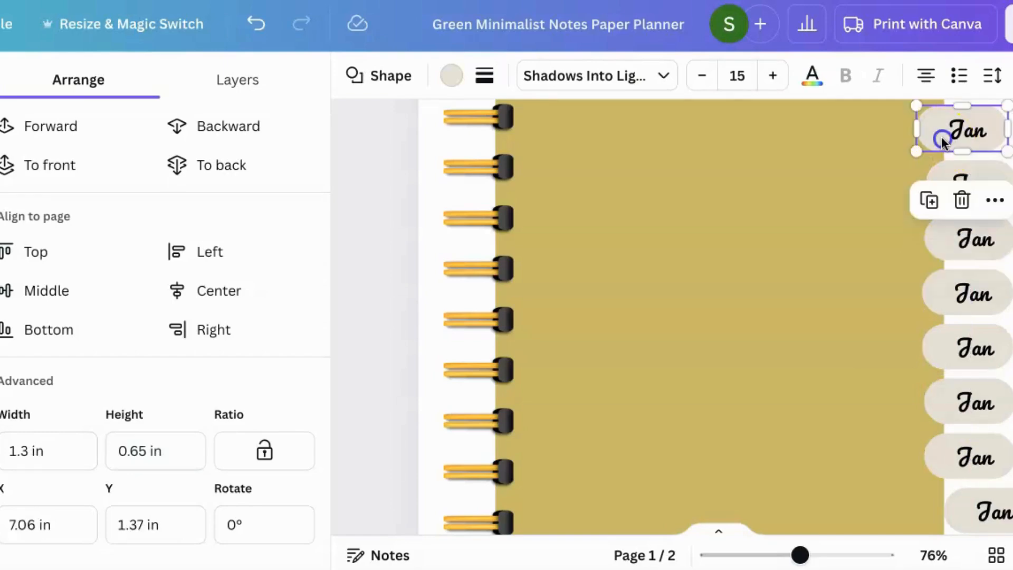
left_click_drag(945, 136, 950, 138)
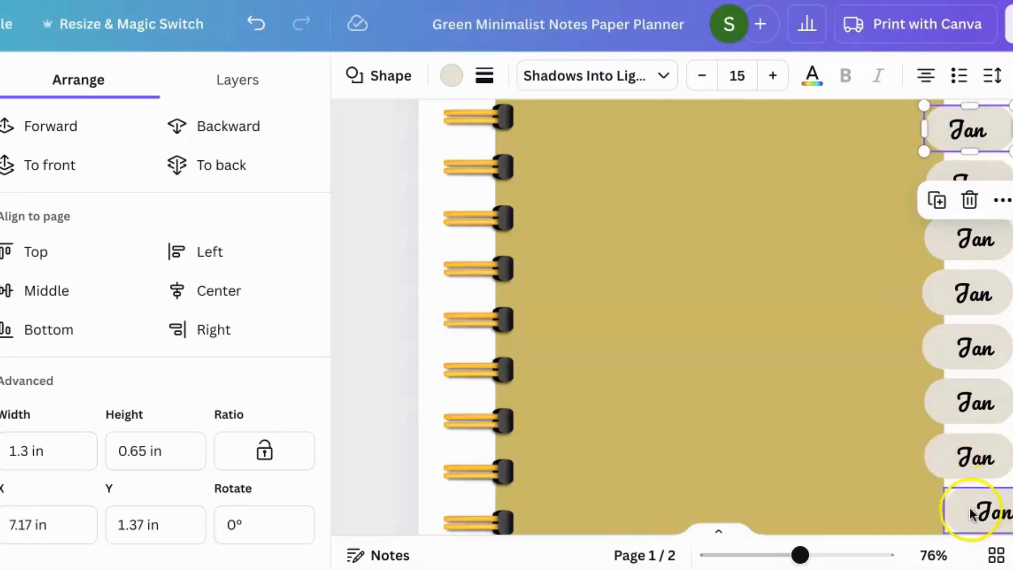
Move the ninth tab's pill shape left to X 7.14 in and its "Jan" text to X 7.62 in
left_click_drag(964, 522, 942, 514)
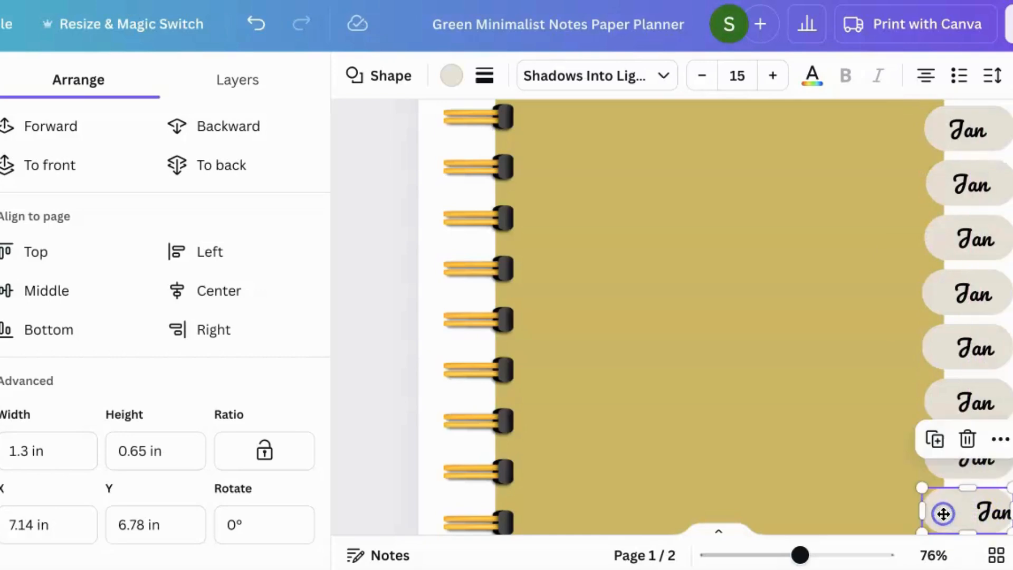
key("Escape")
scroll(672, 317, "down", 2)
scroll(1002, 403, "up", 1)
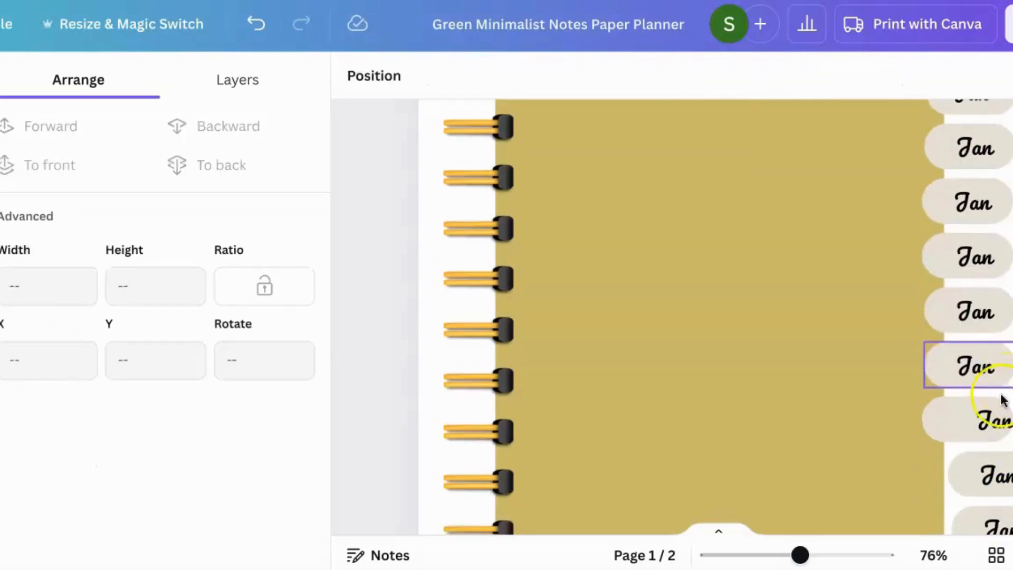
left_click_drag(987, 420, 967, 423)
scroll(986, 407, "down", 3)
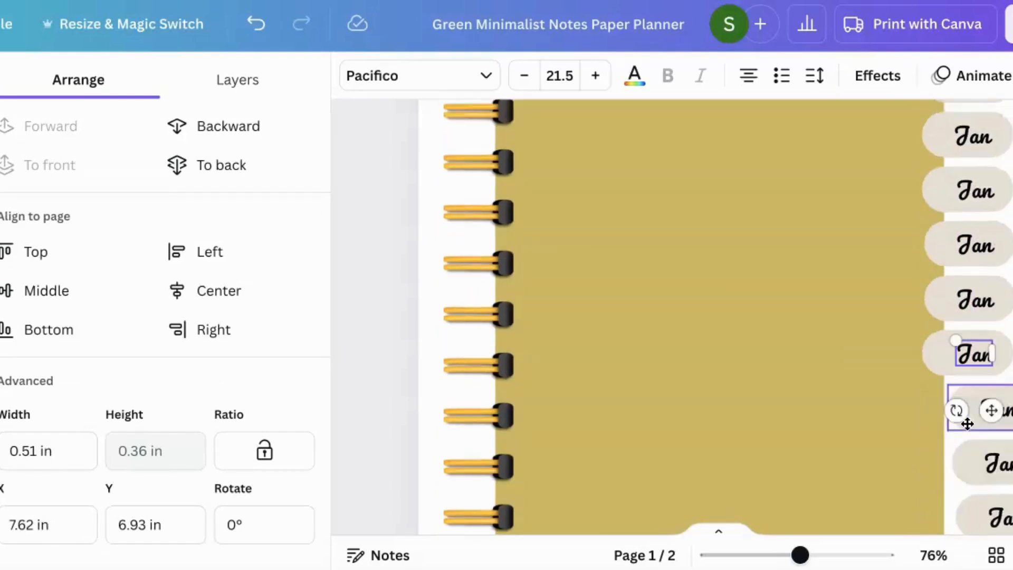
Move the tenth tab's pill shape left in line with the tabs above and nudge the ninth tab's pill slightly right
left_click_drag(969, 362, 946, 361)
left_click(1008, 316)
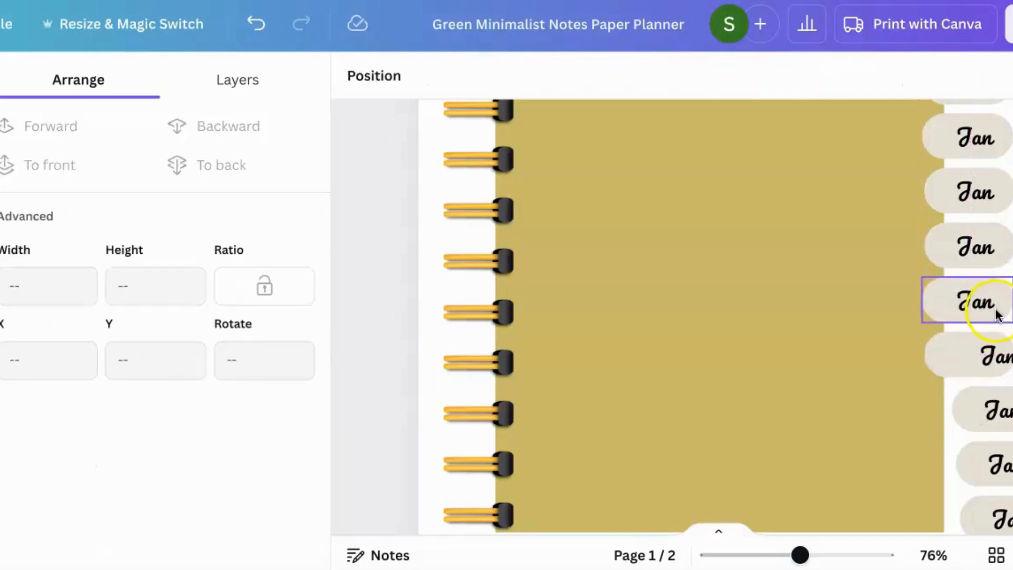
left_click_drag(996, 312, 1002, 305)
Move the eleventh tab's pill shape left to X 7.23 in and shift the tenth and eleventh tabs' "Jan" texts left
left_click_drag(969, 407, 948, 398)
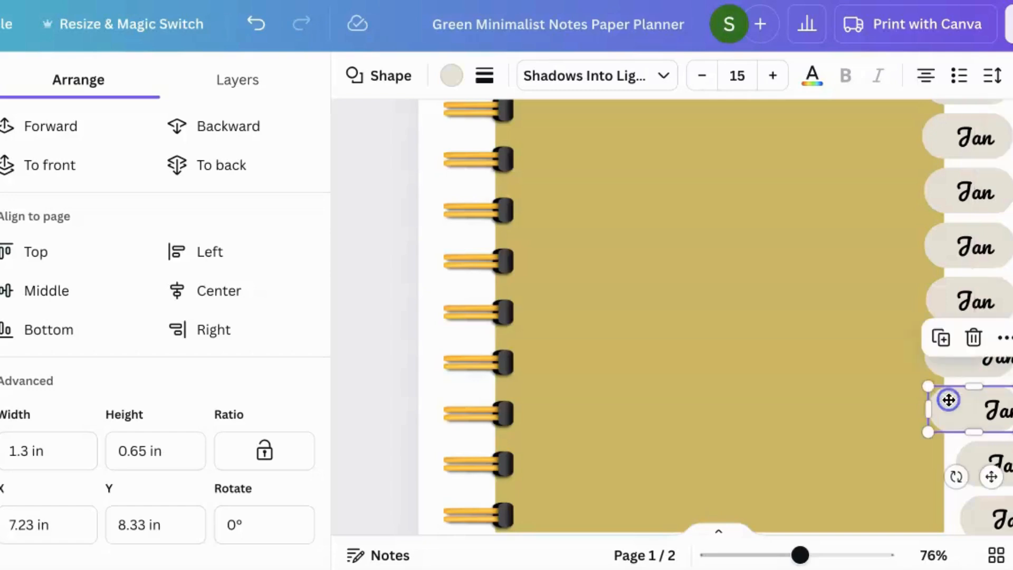
left_click(1009, 381)
left_click_drag(994, 364, 968, 361)
left_click_drag(1002, 411, 979, 409)
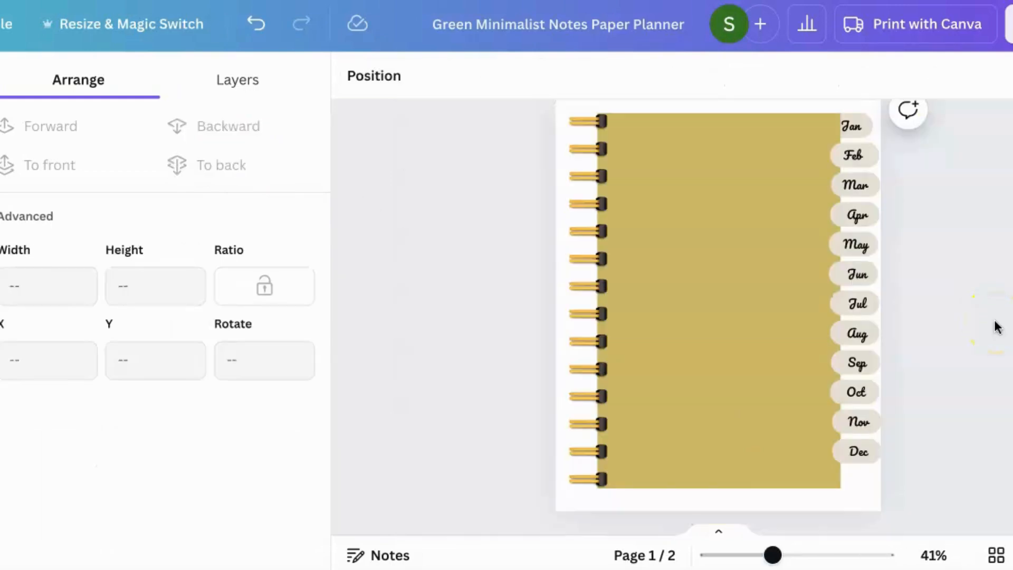
Move the whole column of month tabs from Jan to Dec, shapes and labels together, slightly down the page
scroll(997, 327, "up", 1)
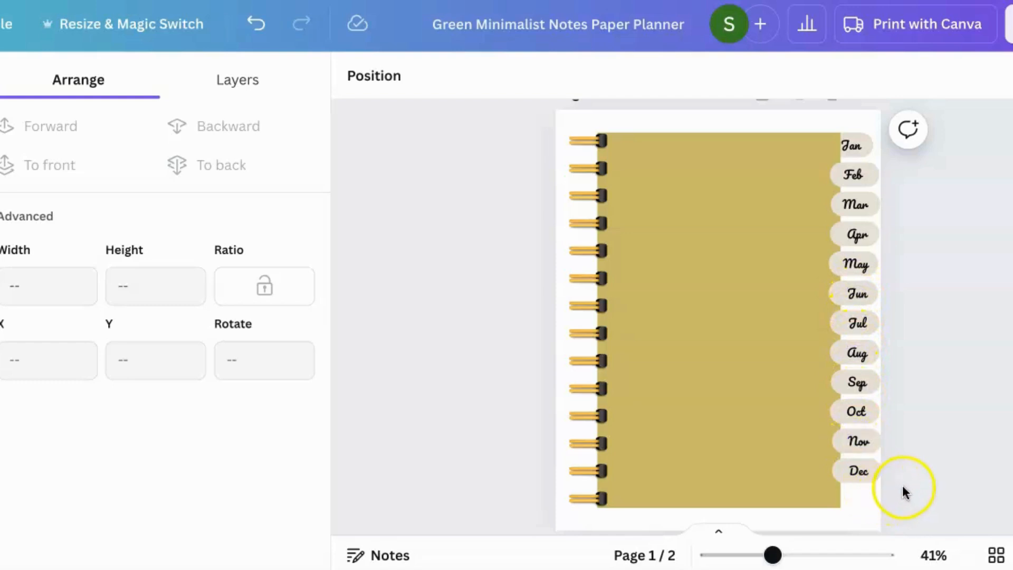
left_click_drag(900, 485, 864, 161)
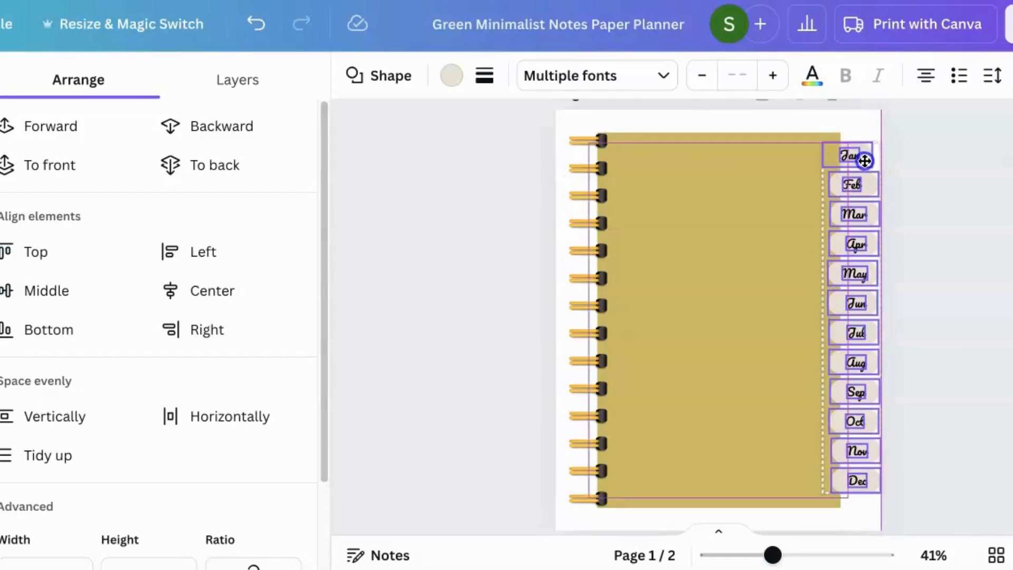
left_click_drag(864, 161, 864, 161)
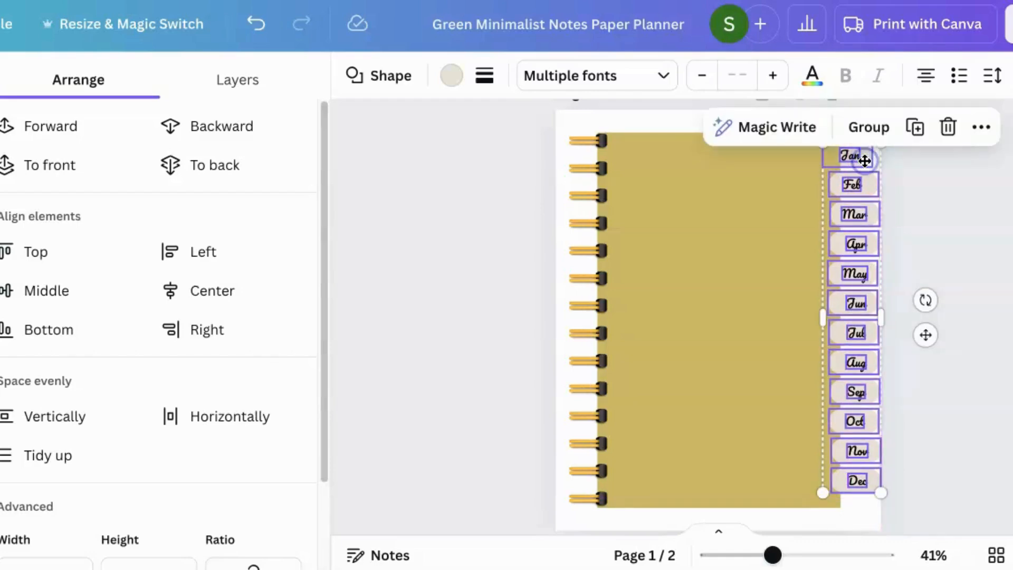
left_click(936, 227)
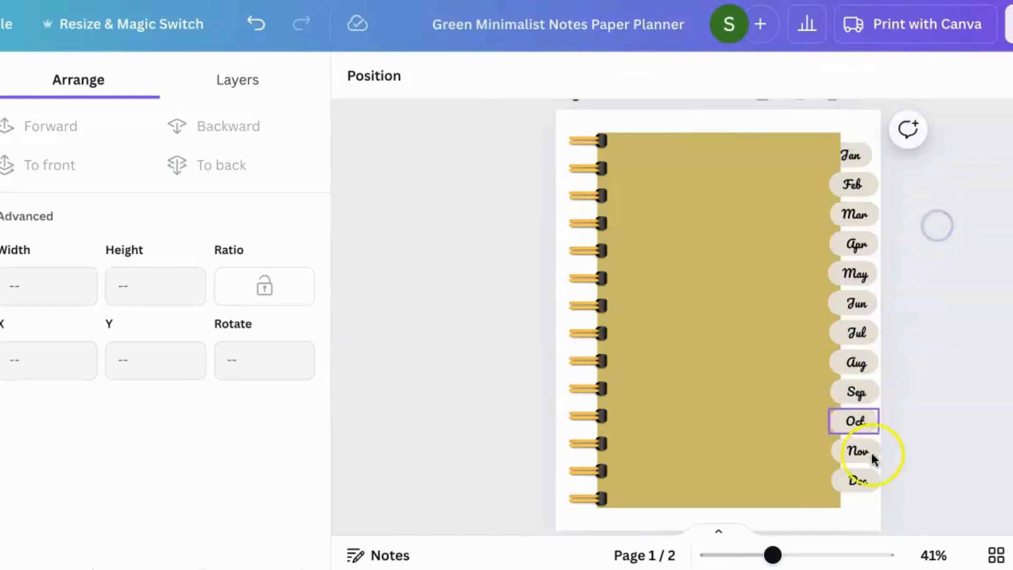
Send the Feb to Dec tabs with their labels backward behind the gold cover
left_click_drag(893, 489, 852, 180)
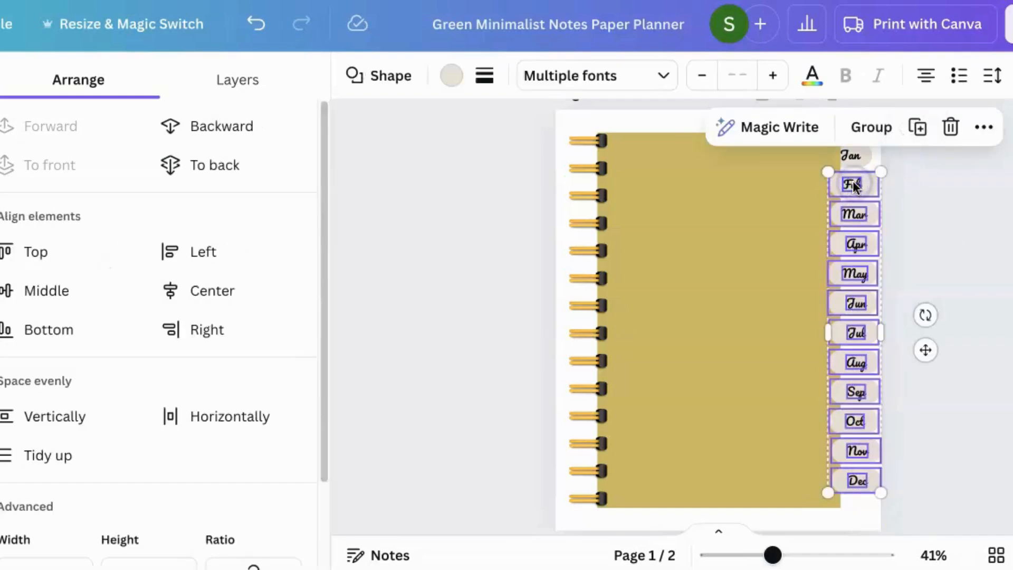
left_click(983, 127)
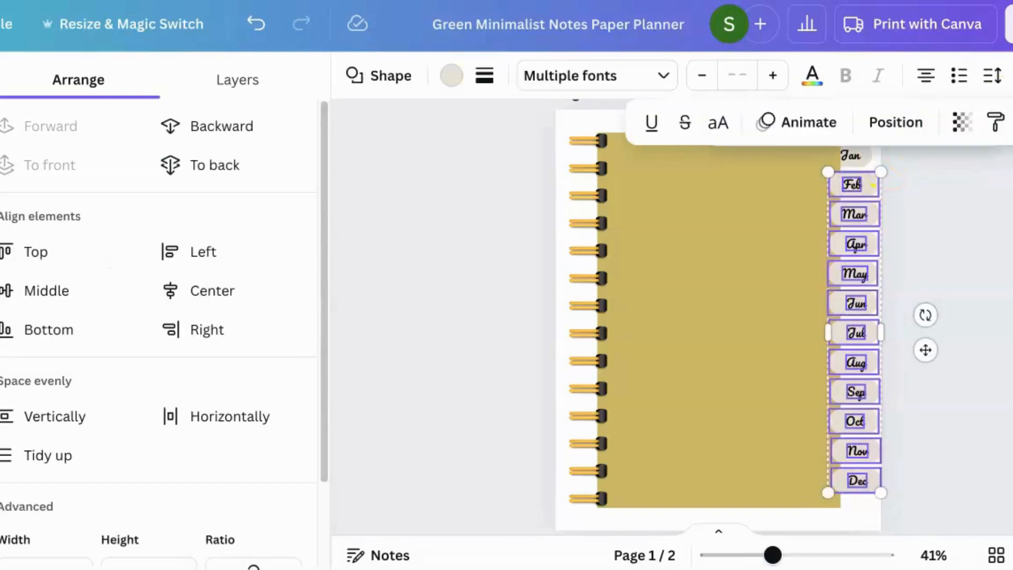
left_click(905, 127)
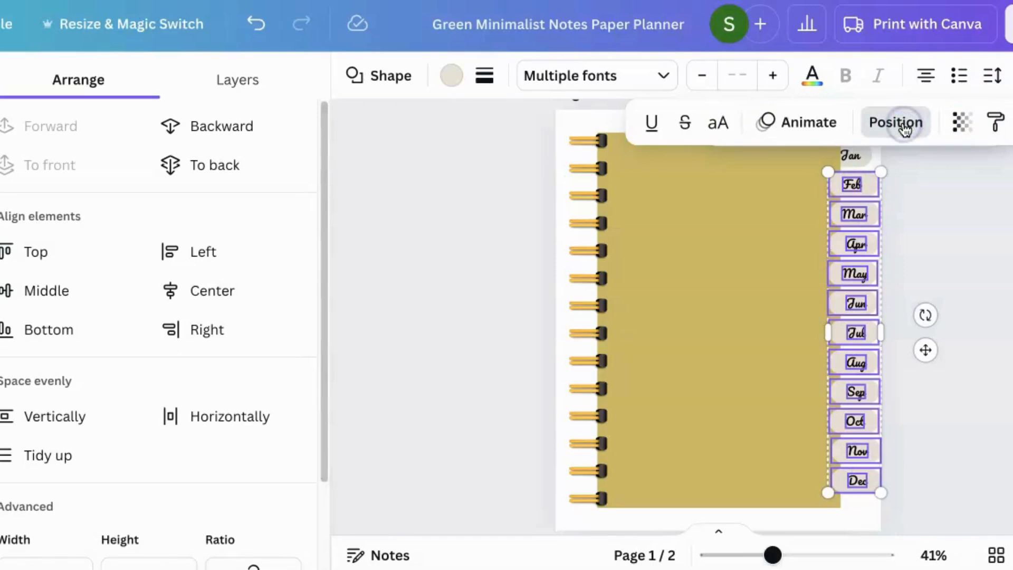
left_click(243, 126)
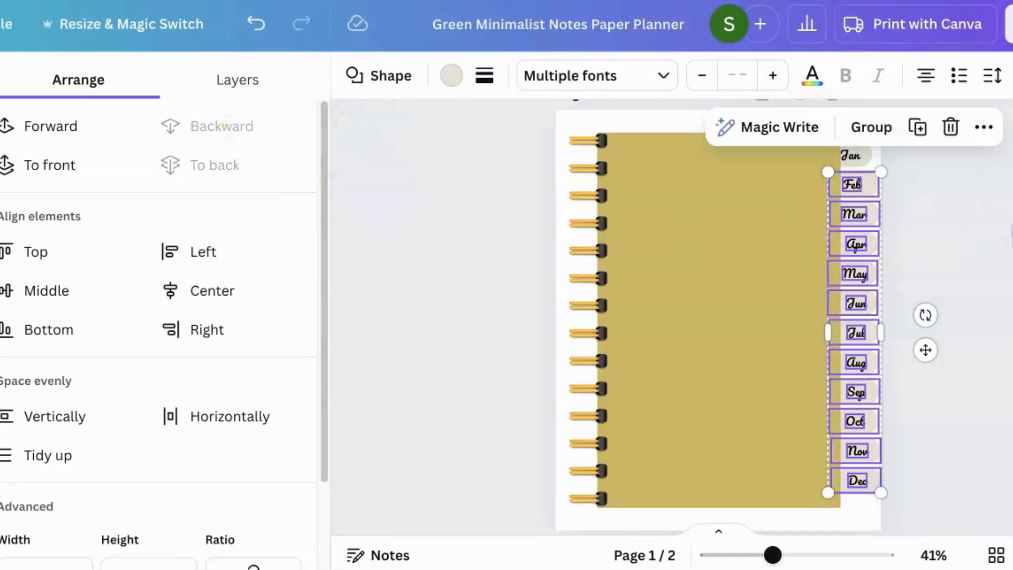
left_click(999, 240)
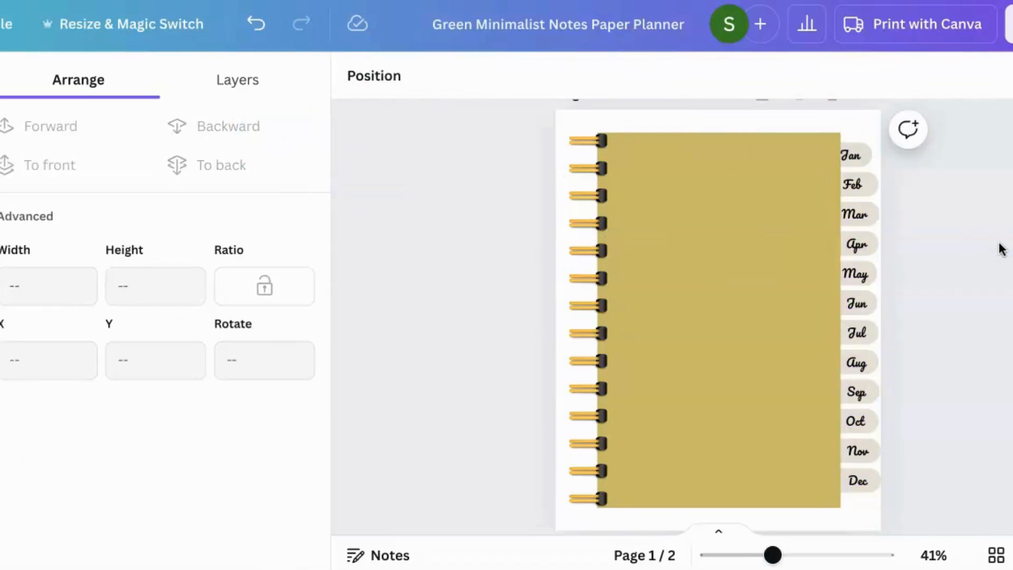
Move the Feb to Dec tabs together slightly left and down so they line up under the Jan tab
left_click_drag(895, 490, 858, 186)
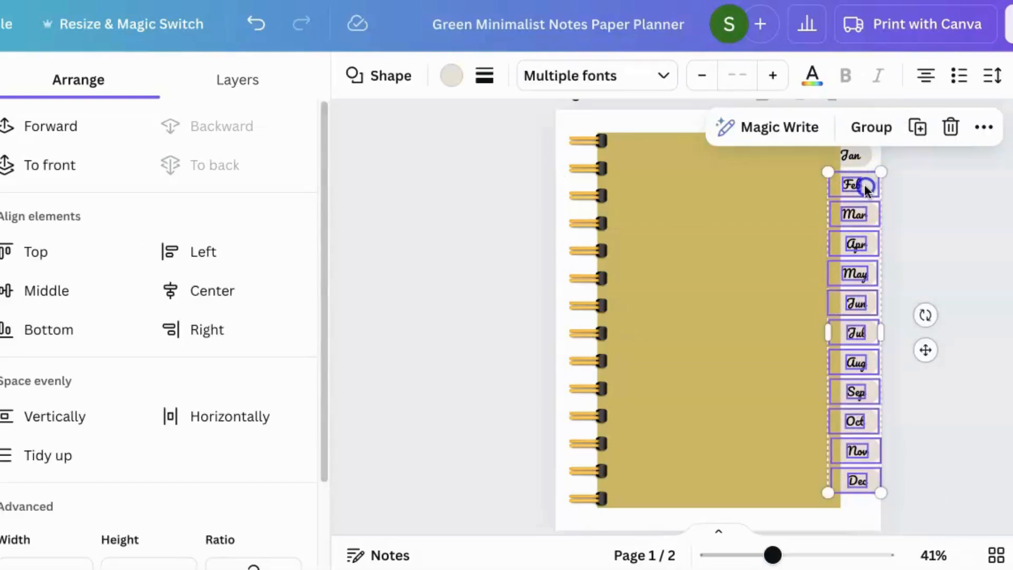
left_click_drag(863, 184, 864, 188)
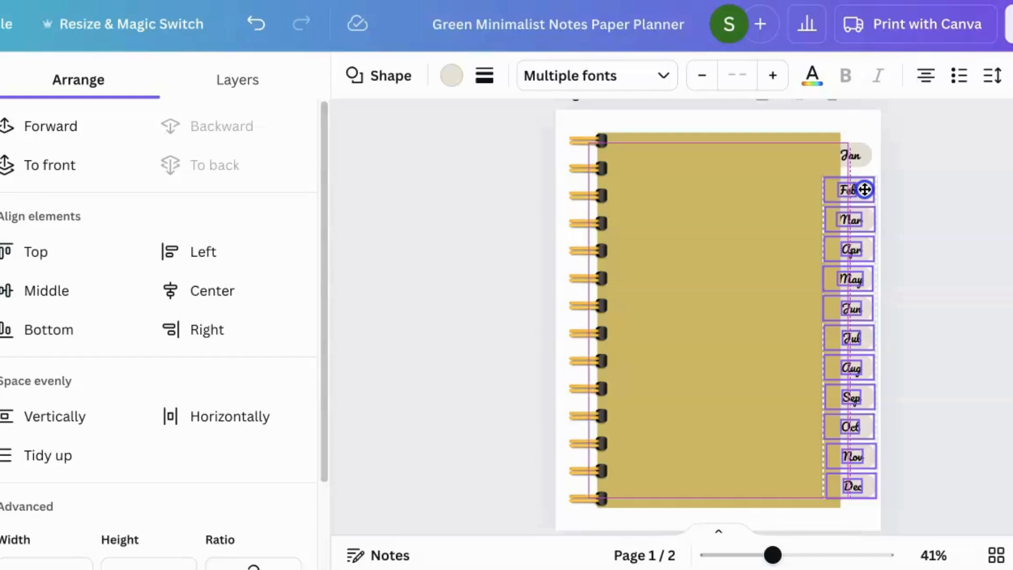
left_click_drag(864, 189, 862, 190)
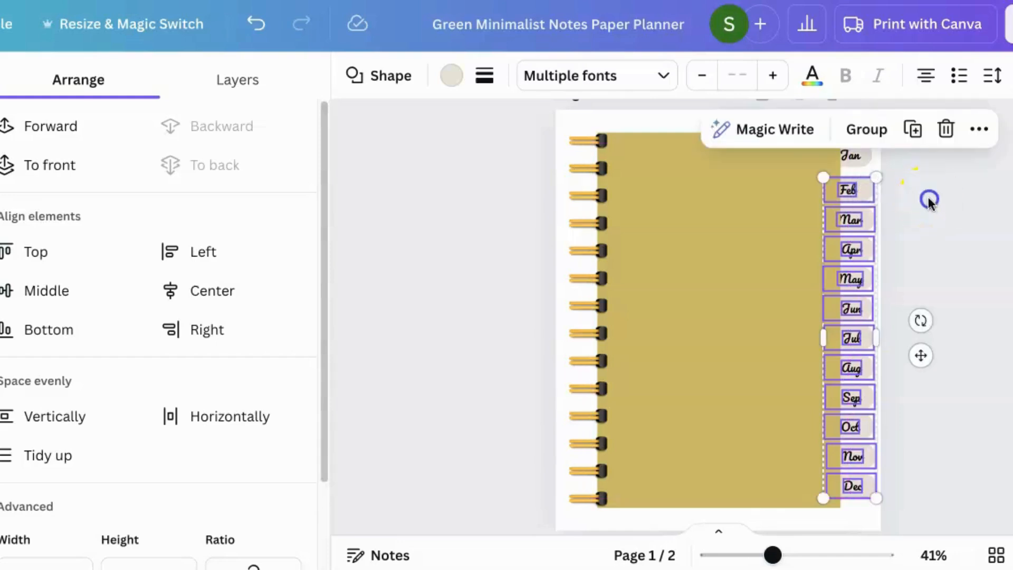
left_click(928, 201)
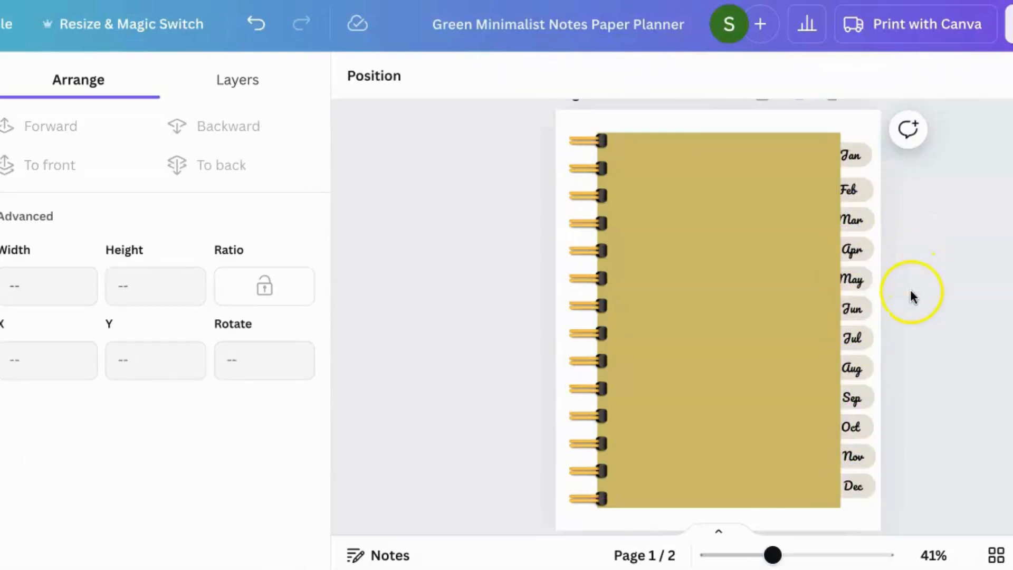
Duplicate the notebook page repeatedly until the planner has 15 pages
scroll(969, 229, "up", 1)
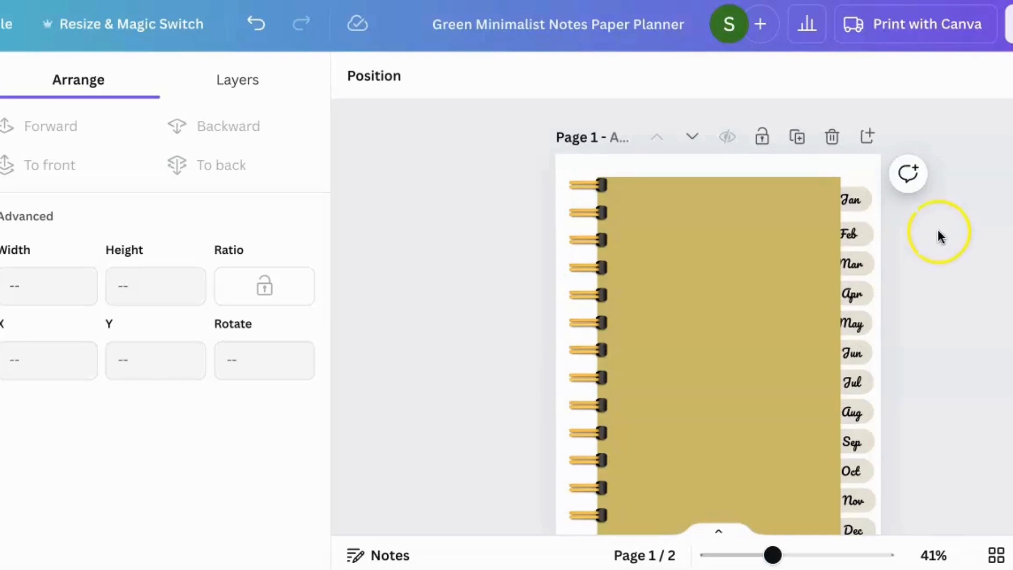
left_click(798, 139)
left_click(798, 136)
left_click(796, 138)
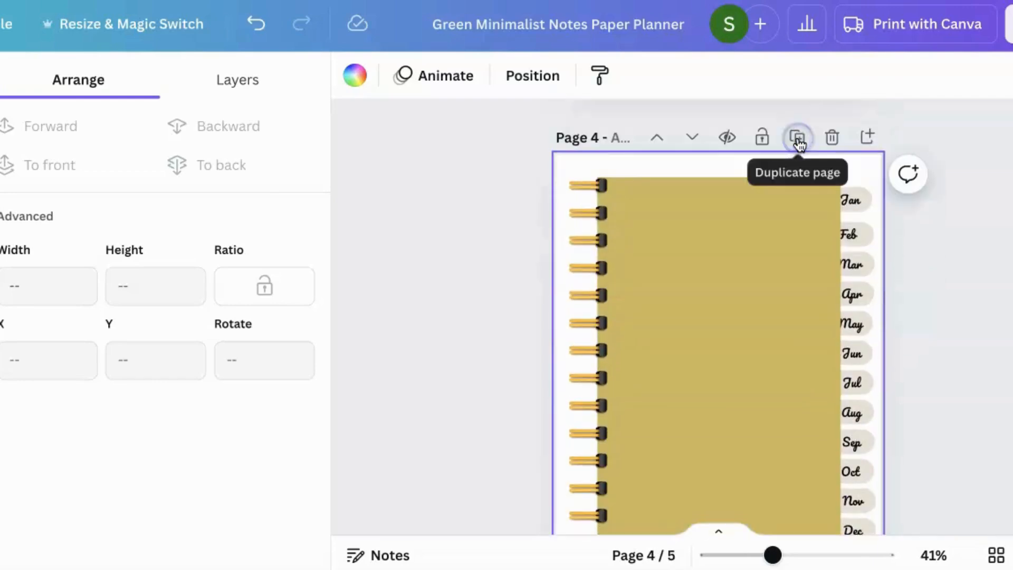
left_click(796, 140)
left_click(798, 140)
left_click(797, 138)
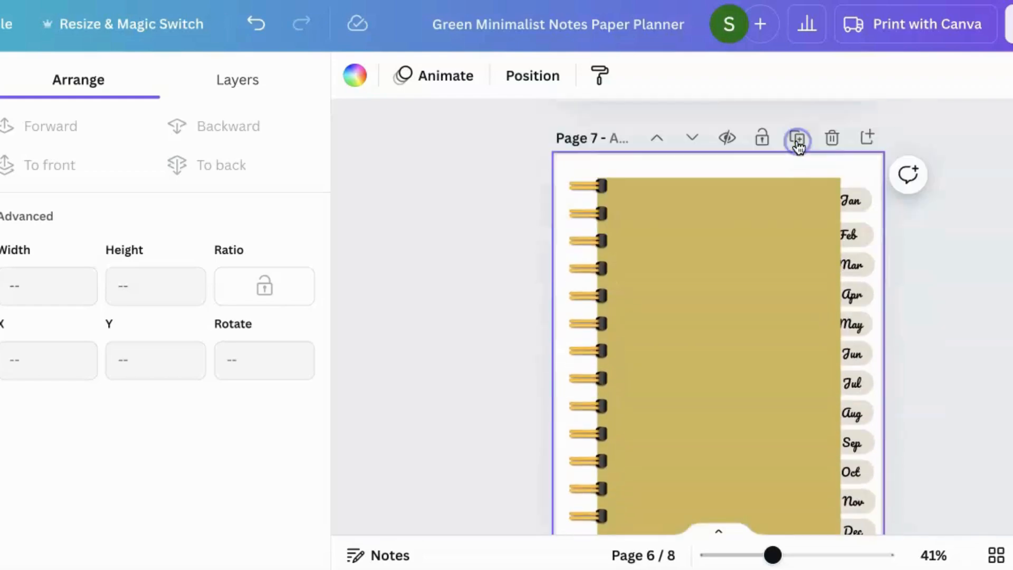
left_click(796, 139)
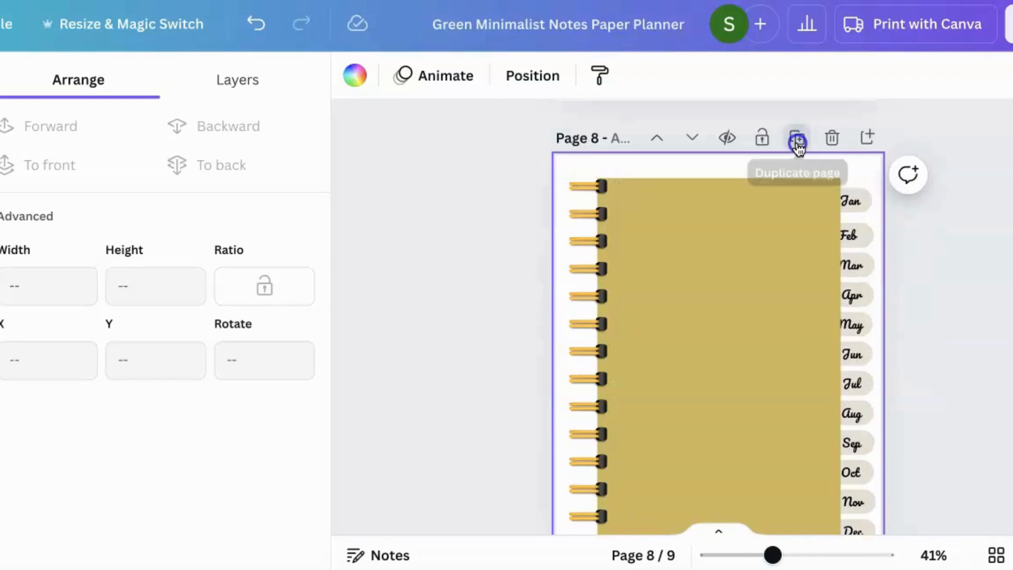
left_click(797, 140)
left_click(797, 139)
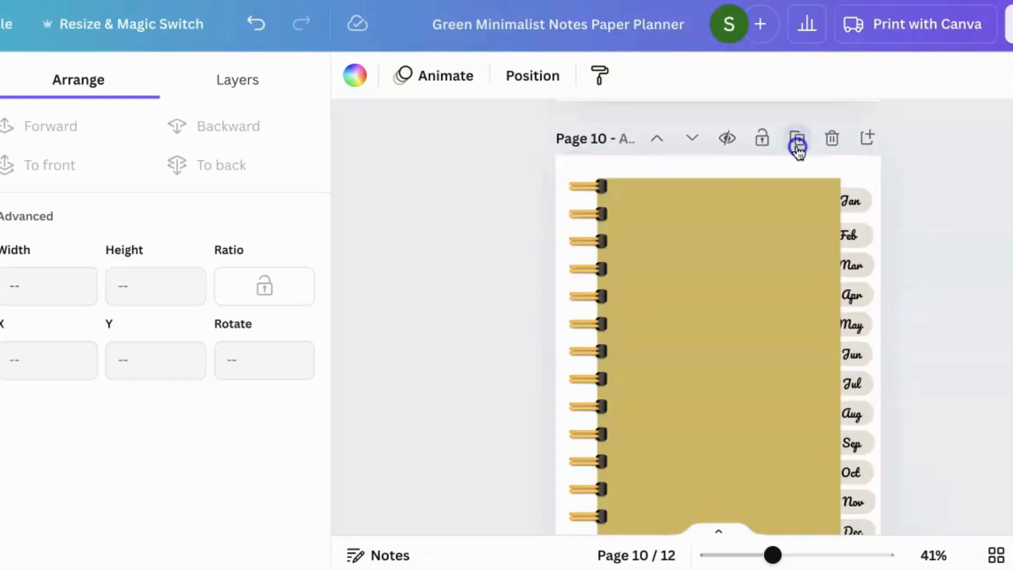
left_click(797, 139)
left_click(801, 141)
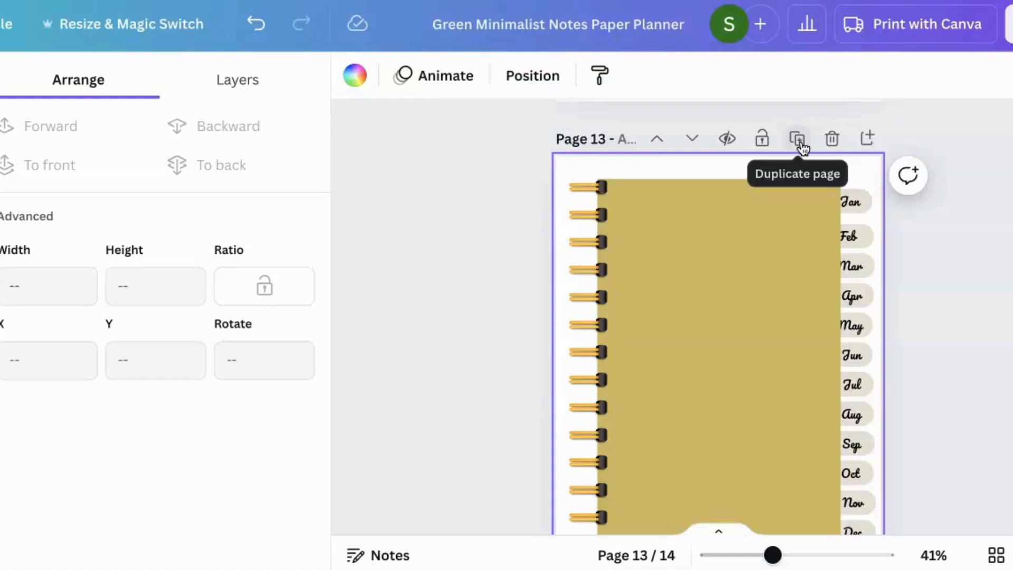
left_click(798, 141)
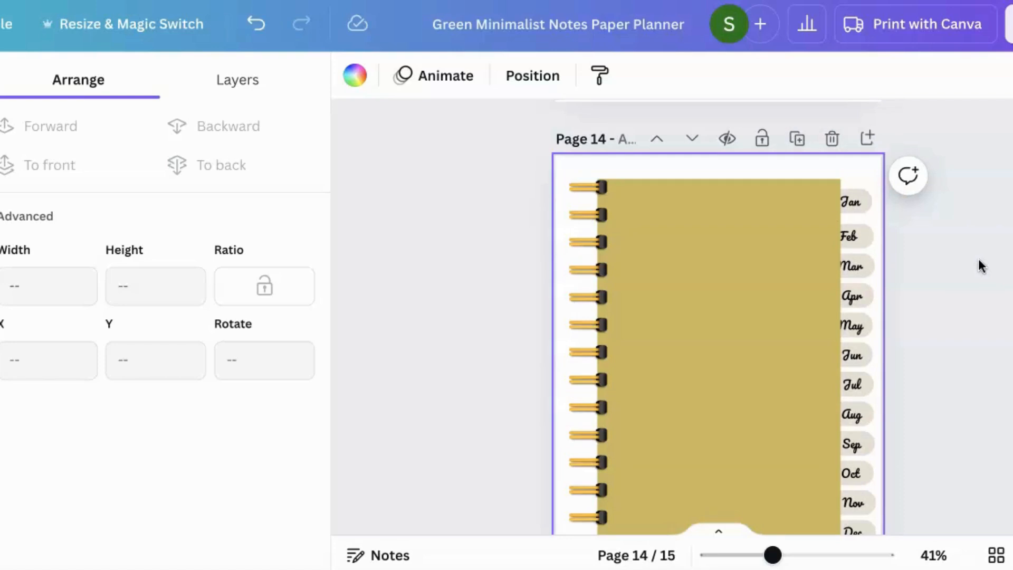
left_click(939, 265)
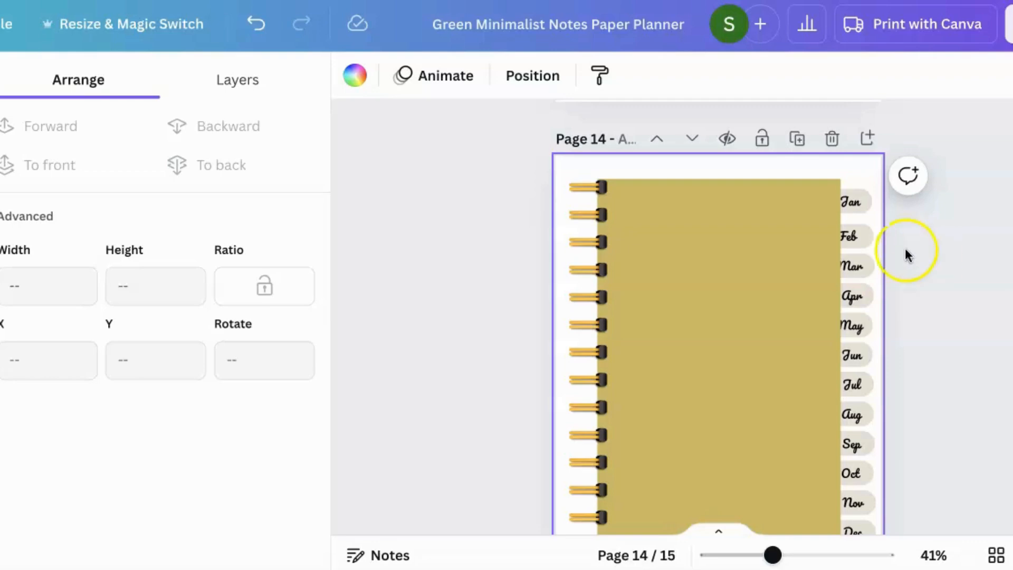
Give page 1 the page title "Title"
scroll(976, 235, "up", 10)
scroll(979, 240, "up", 15)
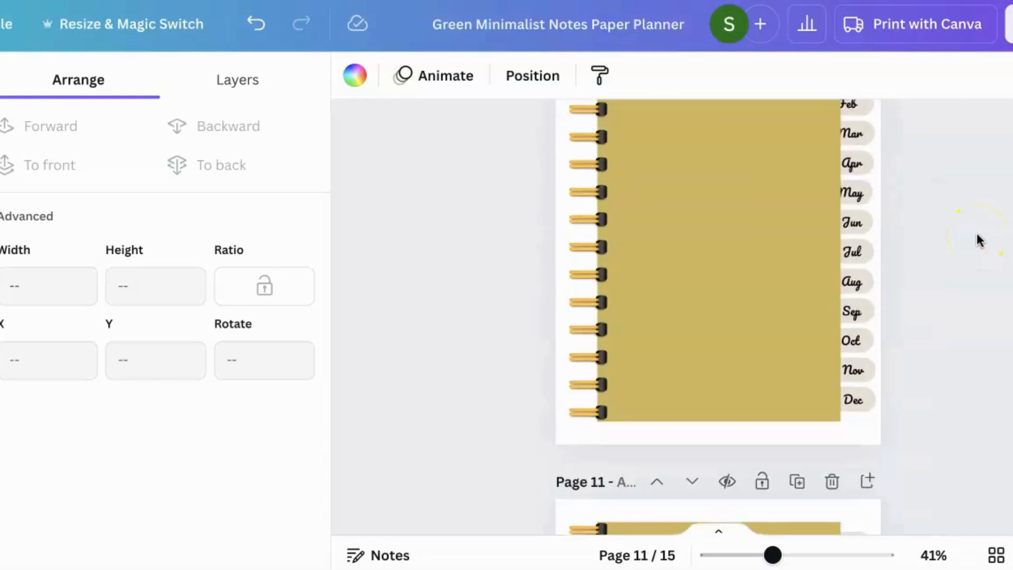
scroll(977, 240, "up", 12)
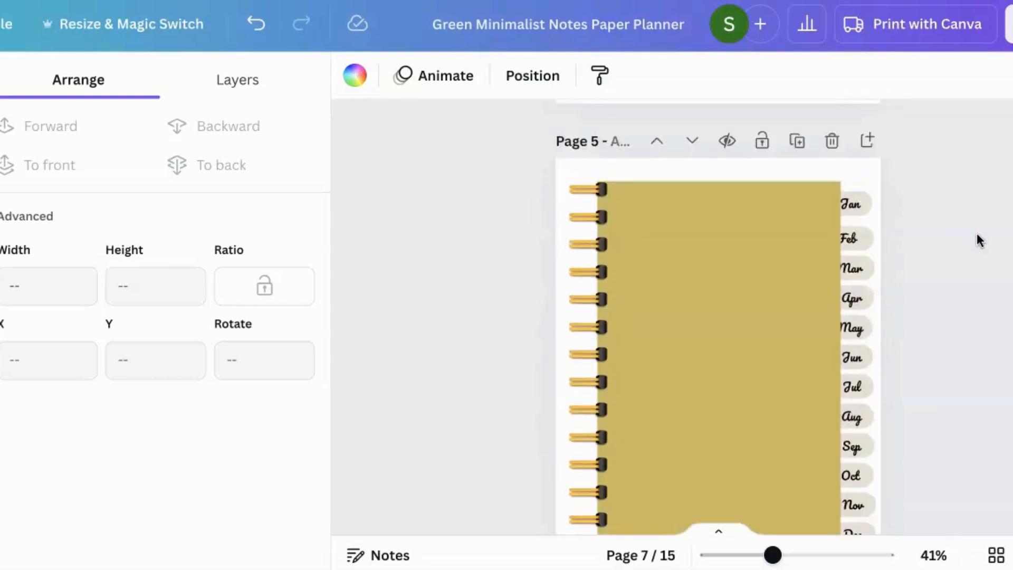
scroll(976, 233, "up", 5)
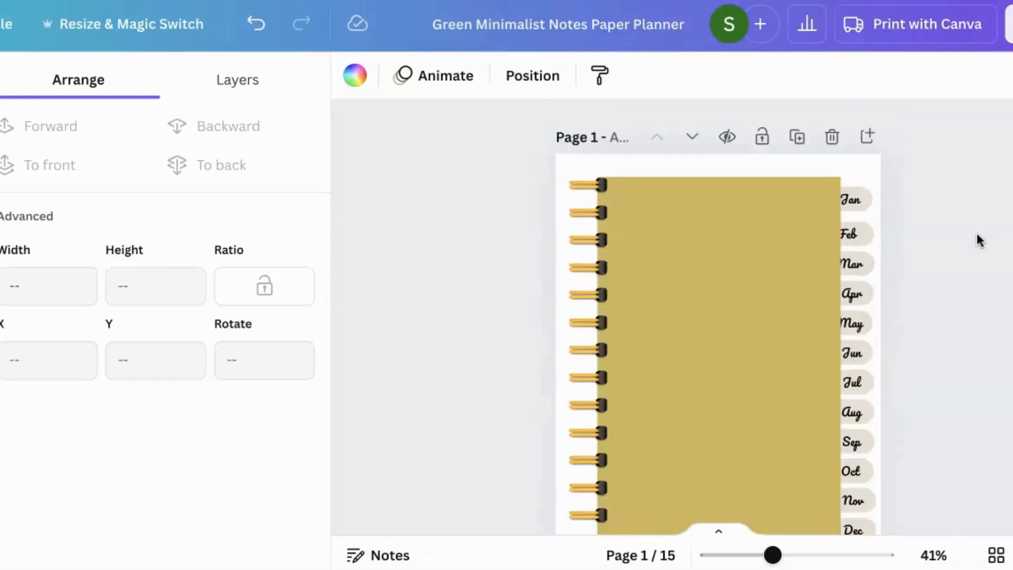
left_click(616, 135)
type("Title")
left_click(615, 189)
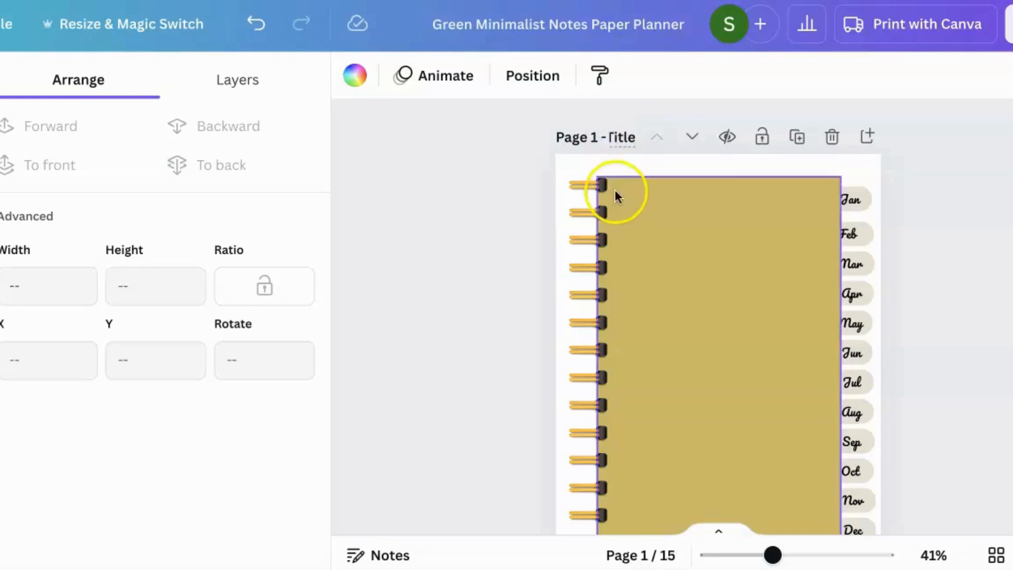
Give page 2 the page title "Jan"
scroll(626, 217, "down", 5)
left_click(624, 311)
left_click(612, 350)
type("Jan")
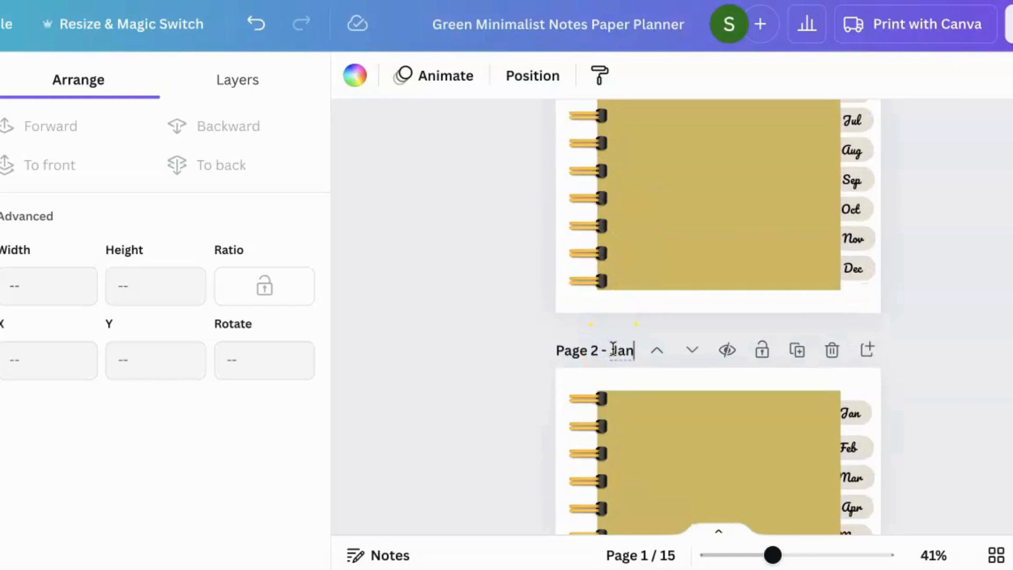
left_click(613, 348)
Give page 3 the page title "Feb"
scroll(613, 348, "down", 5)
scroll(612, 348, "down", 5)
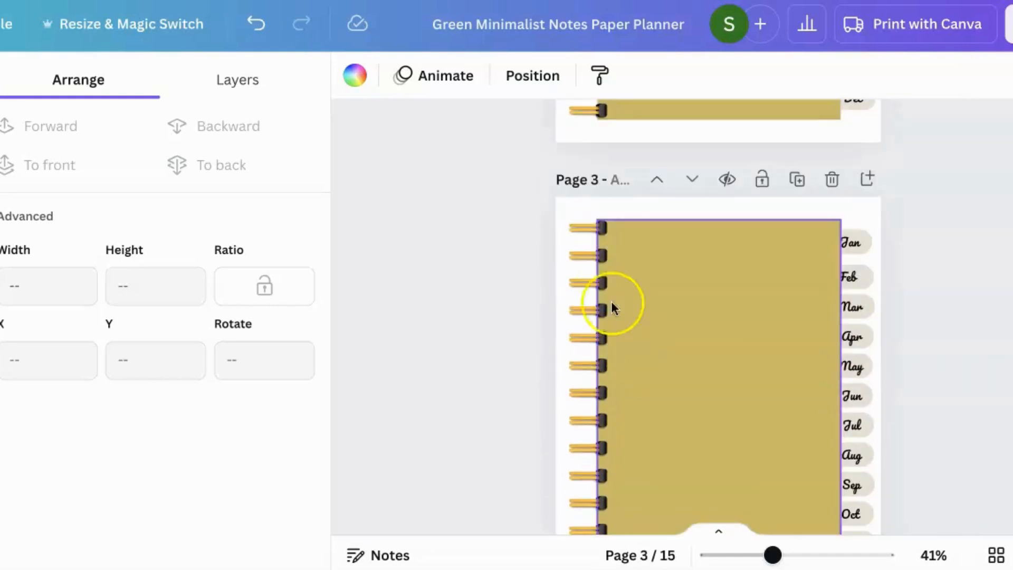
left_click(618, 176)
type("Feb")
left_click(624, 258)
Give page 4 the page title "Mar"
scroll(625, 258, "down", 5)
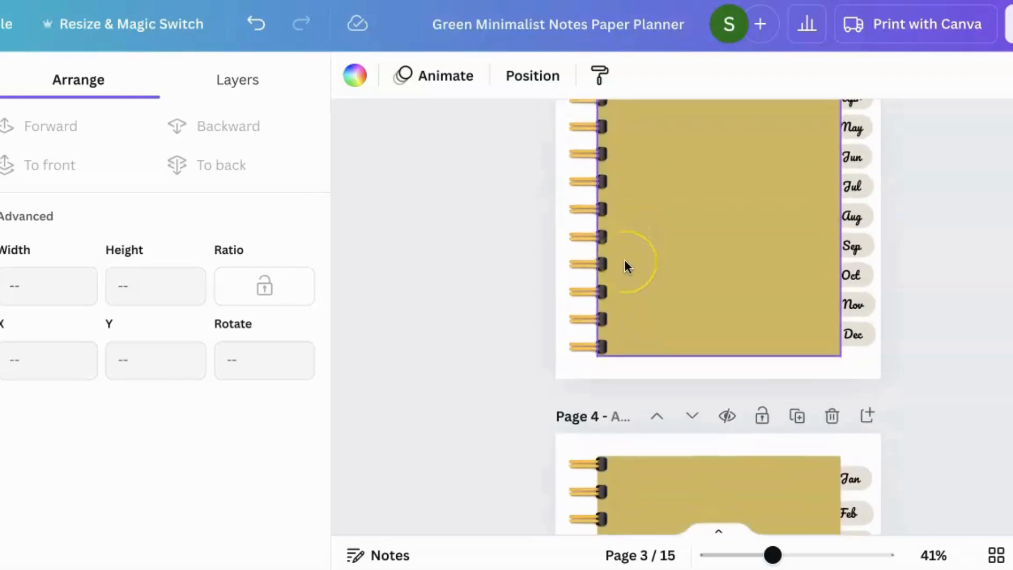
left_click(617, 283)
type("Mar")
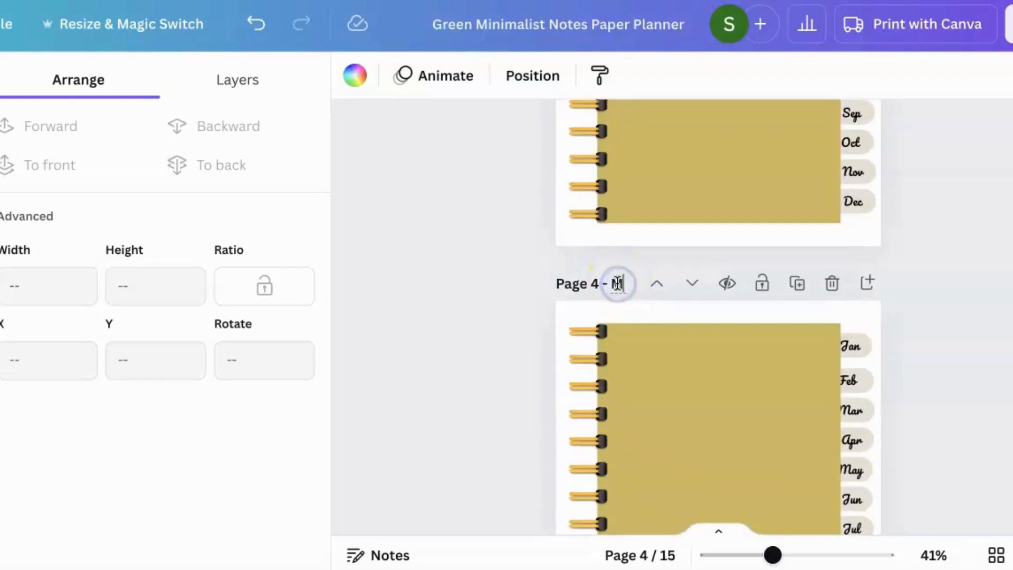
Finish the title of page 4 and give page 5 the page title "Apr"
left_click(622, 433)
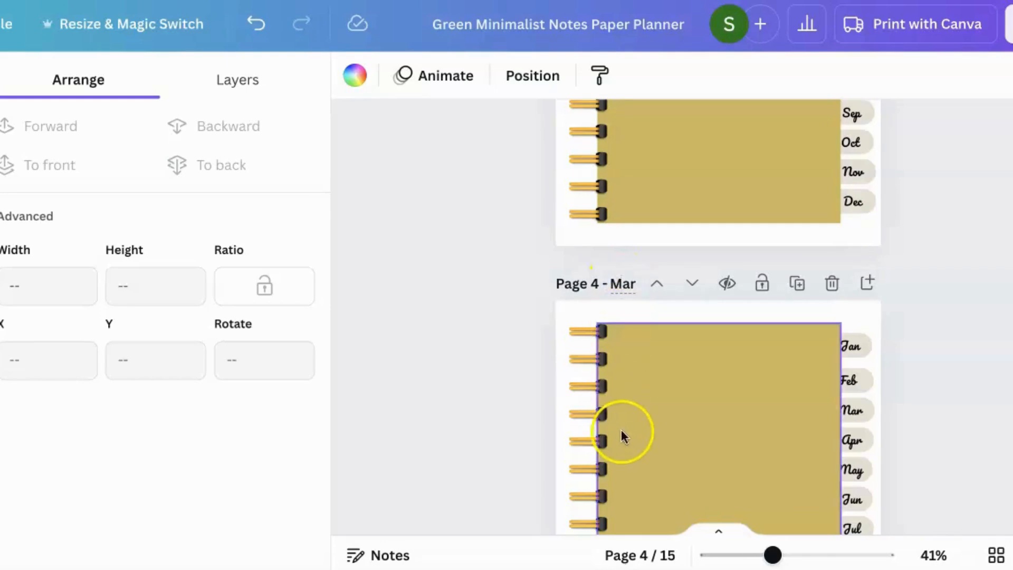
scroll(622, 432, "down", 5)
left_click(616, 388)
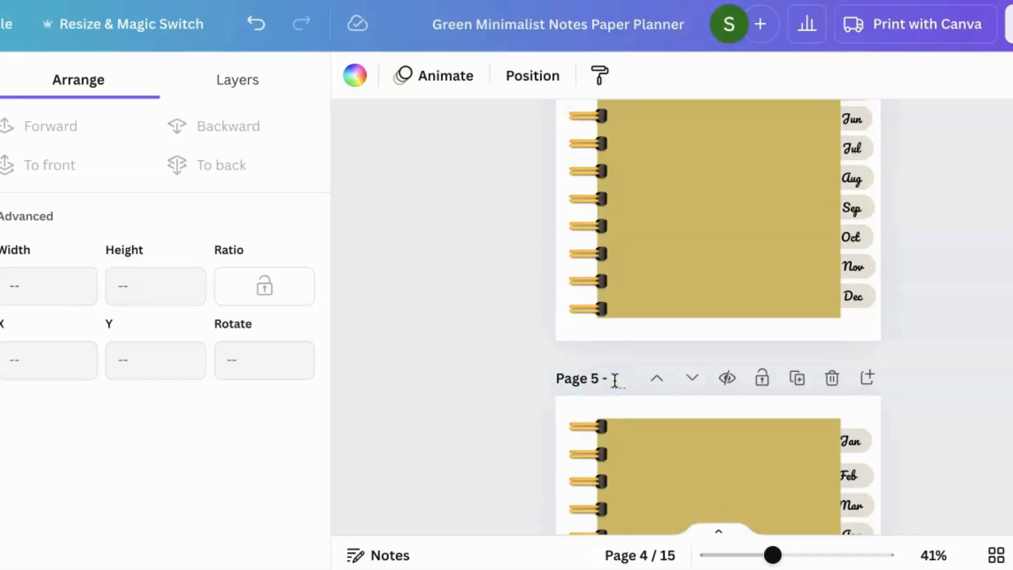
type("Apr")
left_click(617, 436)
scroll(628, 436, "down", 6)
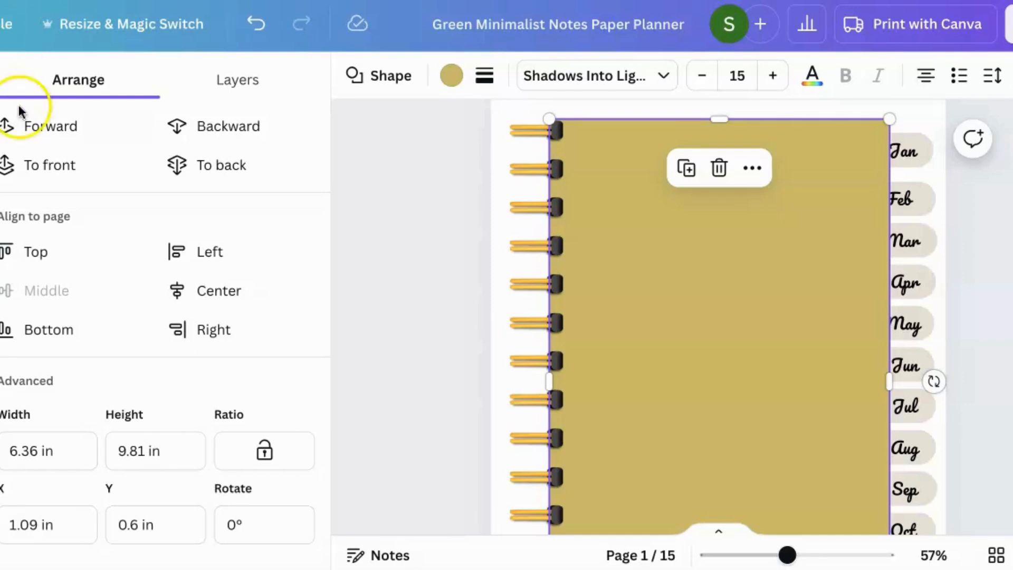
Link the "Jan" label text on the title page to the document page "2 - Jan"
left_click(903, 154)
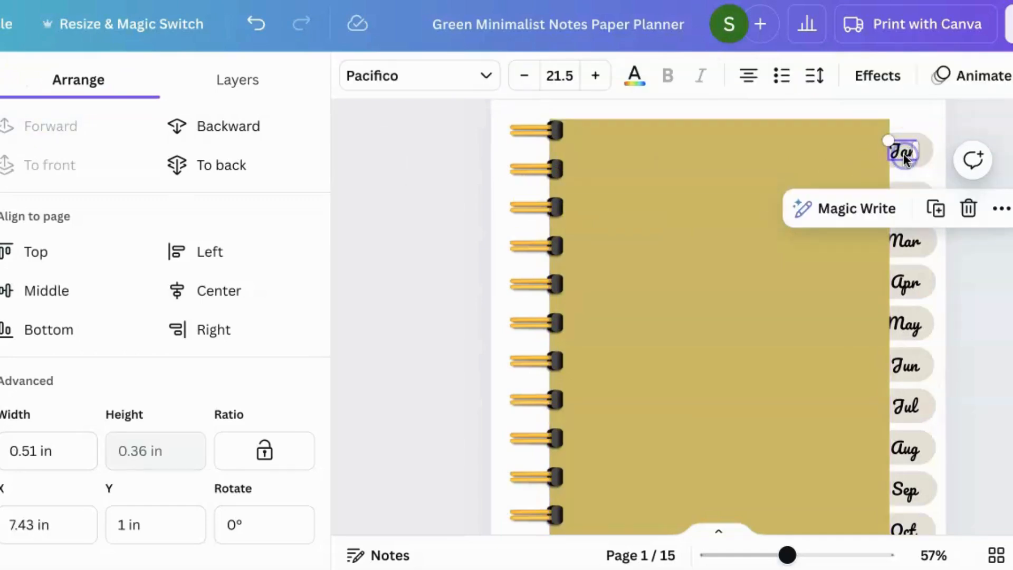
left_click(998, 211)
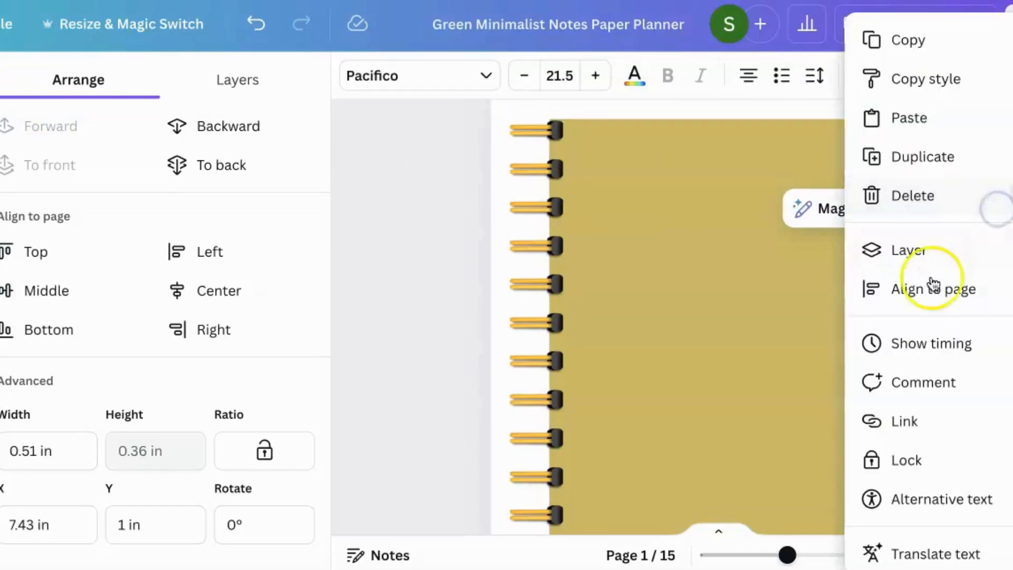
left_click(904, 422)
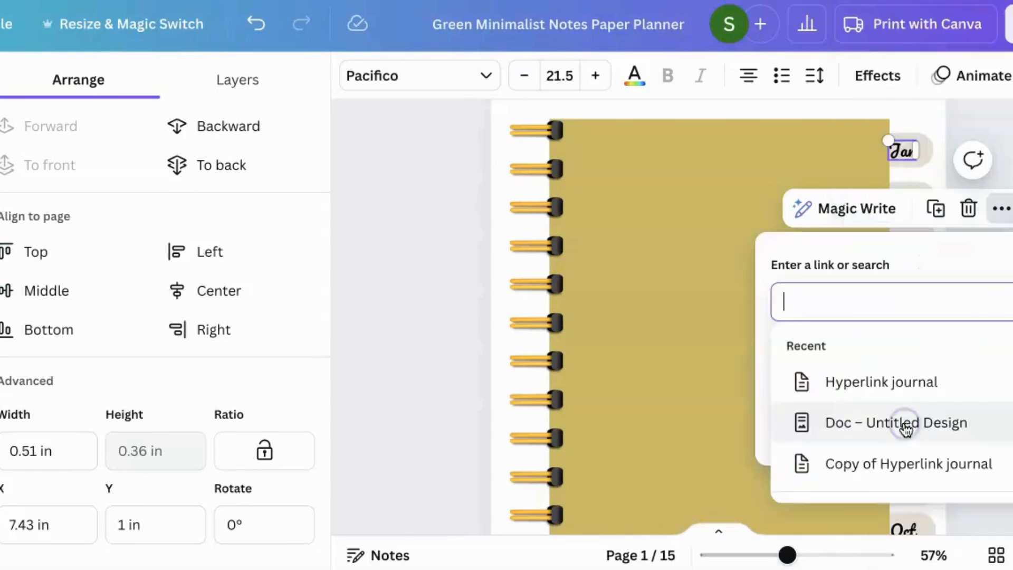
scroll(861, 391, "down", 3)
left_click(858, 423)
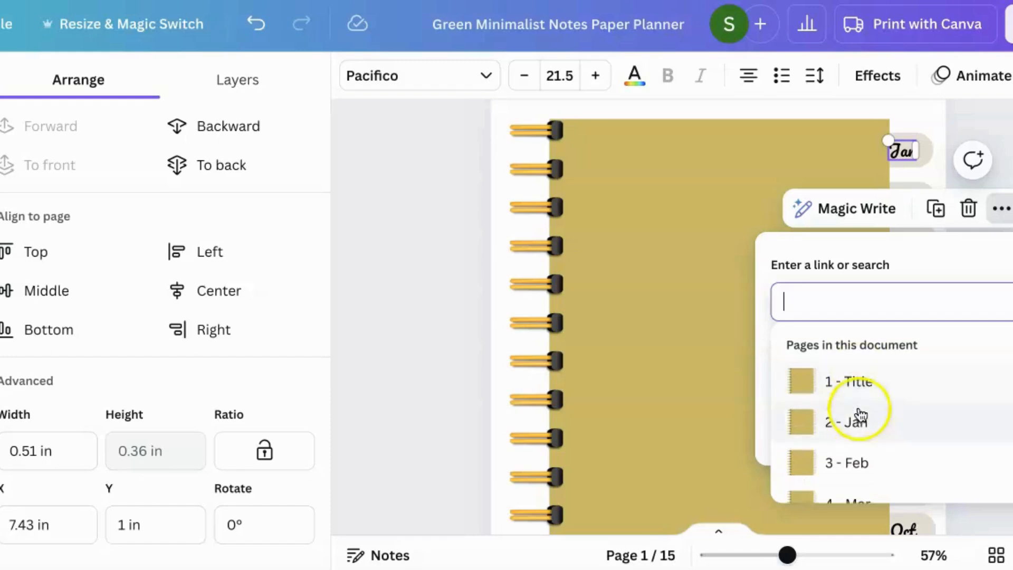
left_click(859, 423)
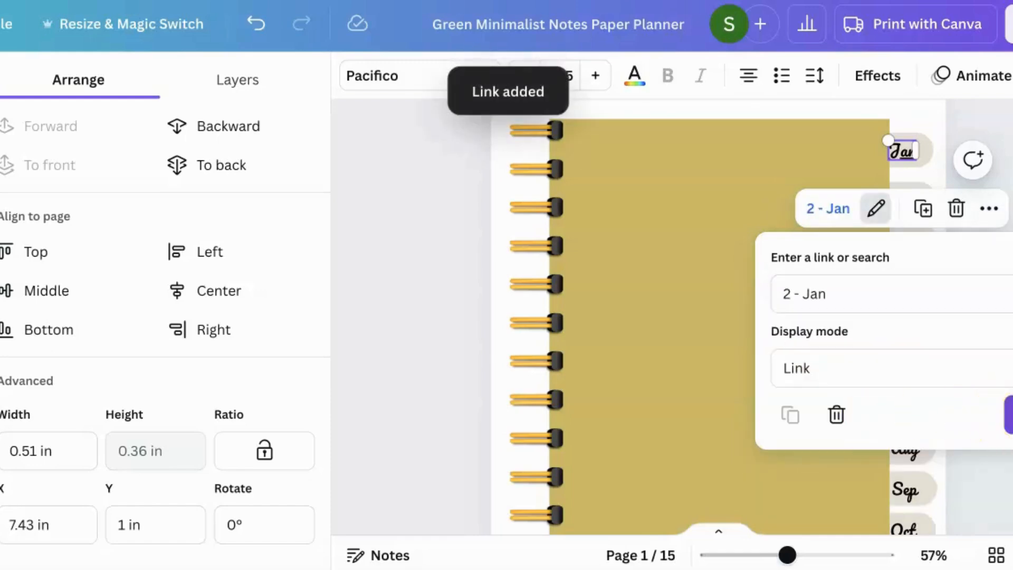
left_click(1008, 414)
left_click(961, 158)
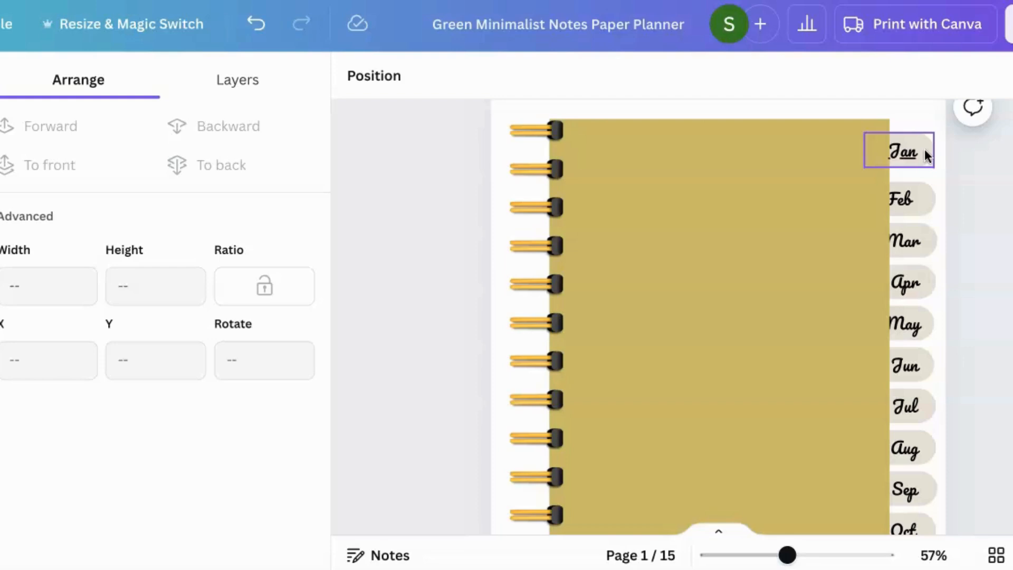
Link the tab shape behind the "Jan" label on page 1 to the page "2 - Jan" as well
left_click(924, 149)
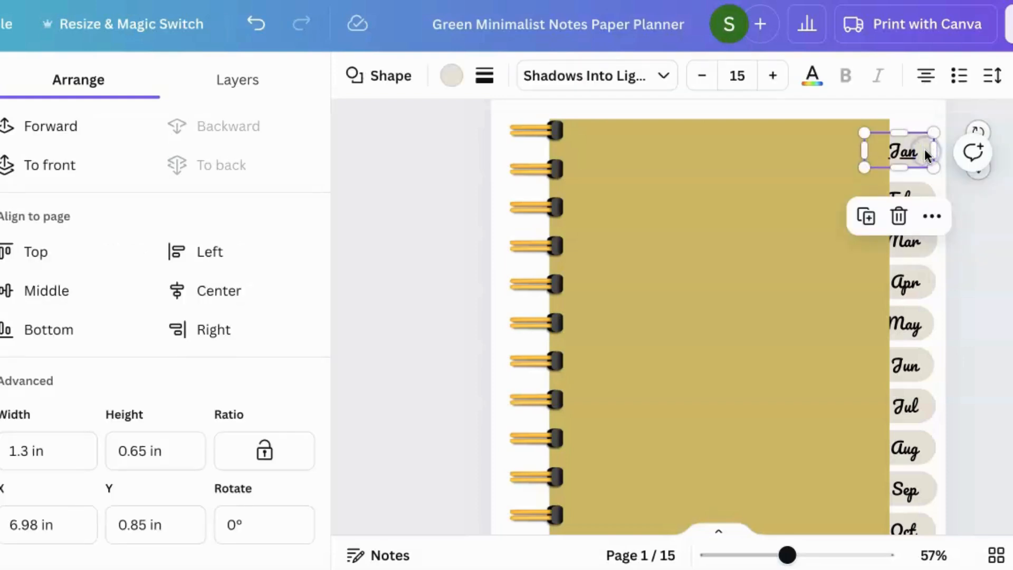
left_click(932, 221)
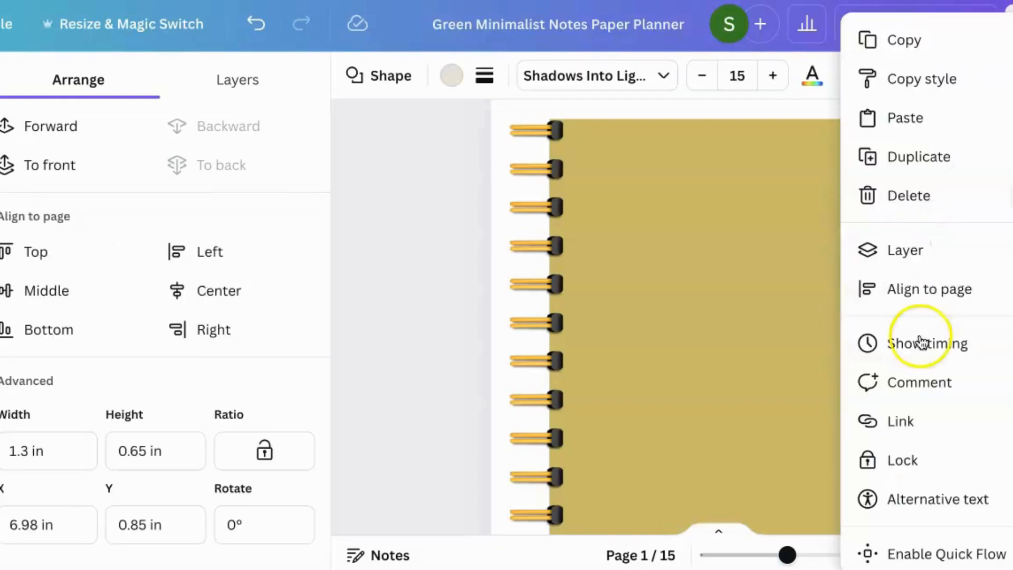
left_click(914, 422)
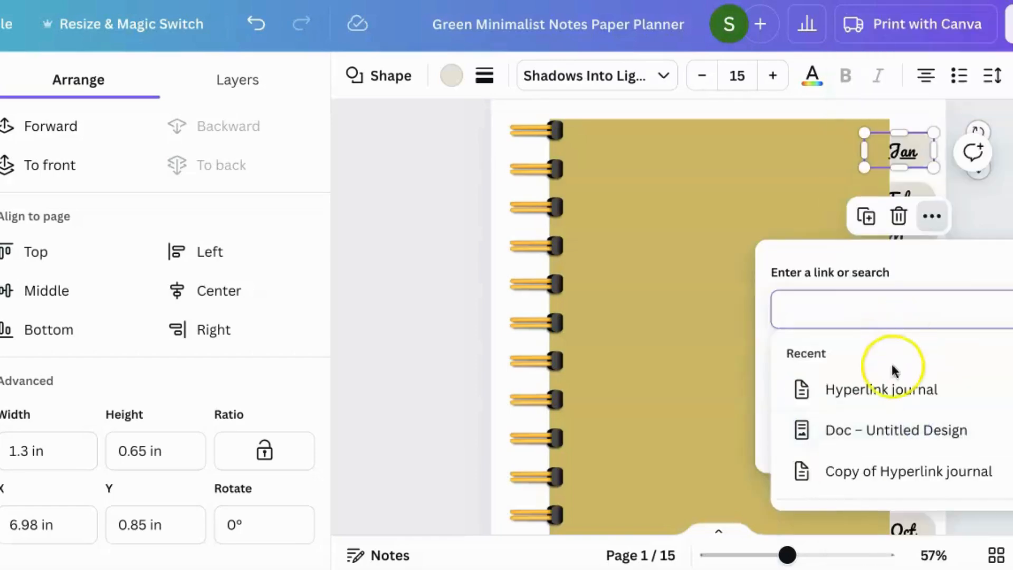
scroll(880, 447, "down", 3)
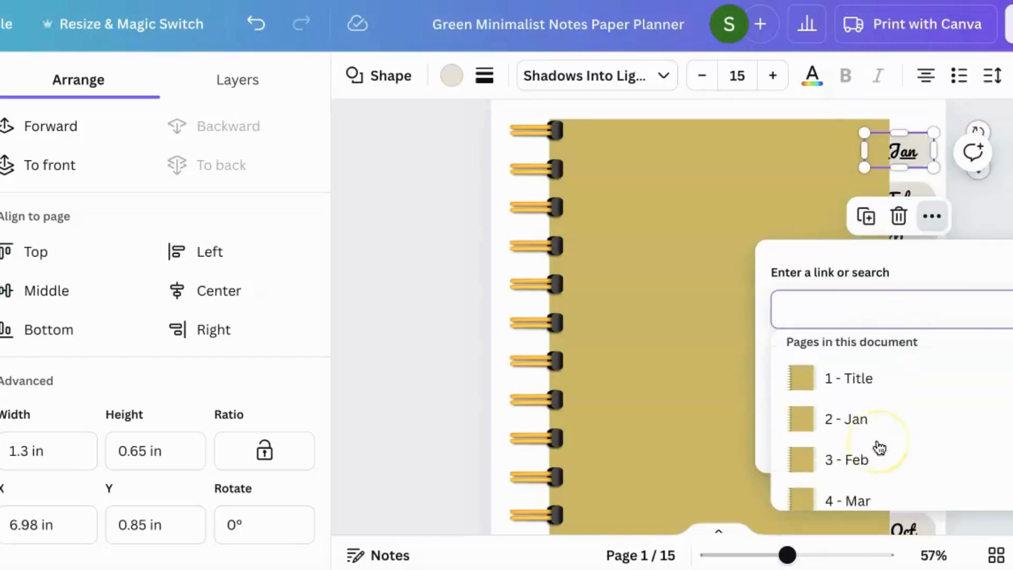
left_click(880, 415)
key("Escape")
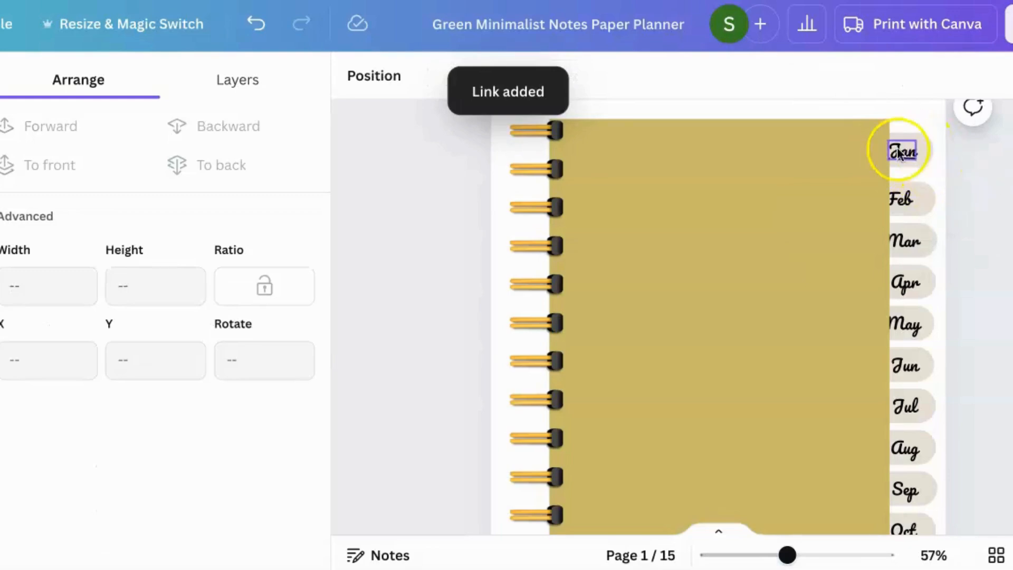
Link the "Feb" label text on page 1 to the document page "3 - Feb"
left_click(903, 199)
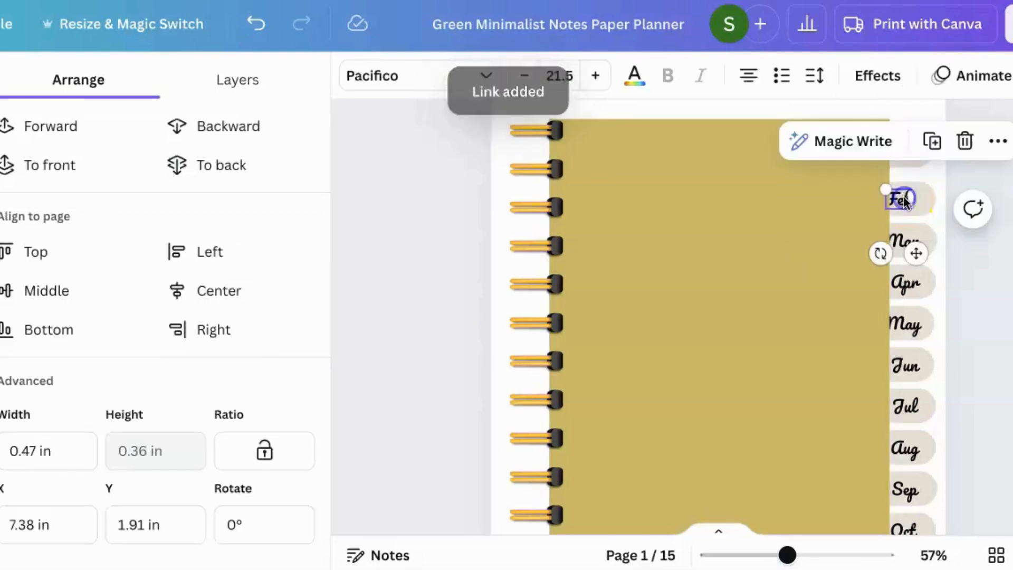
left_click(997, 143)
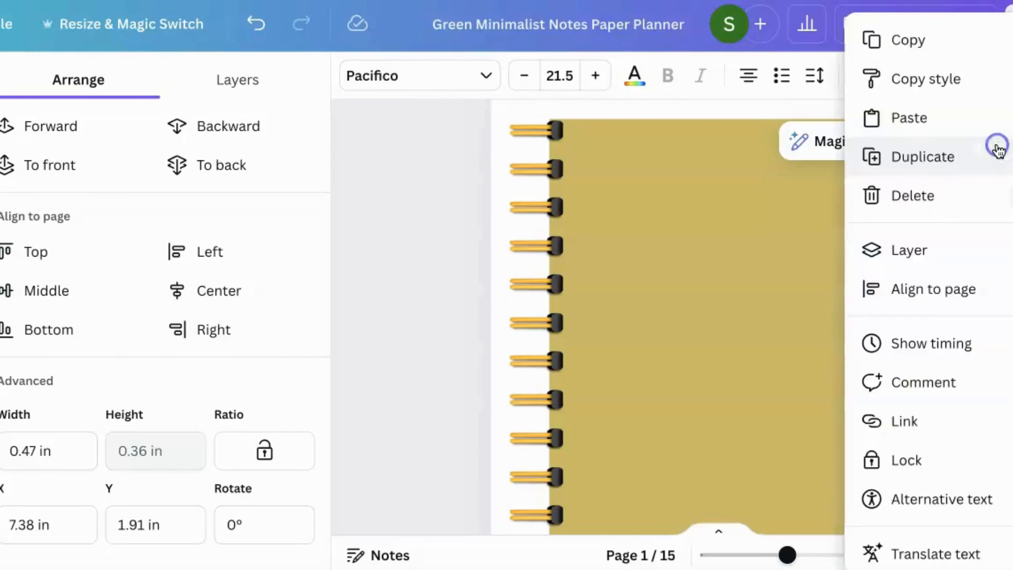
left_click(908, 422)
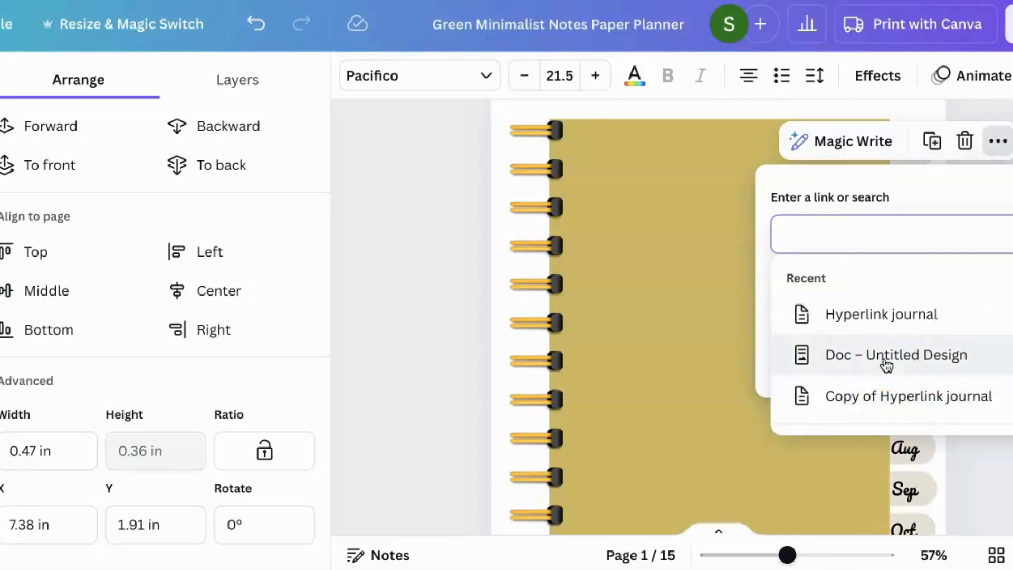
scroll(886, 364, "down", 5)
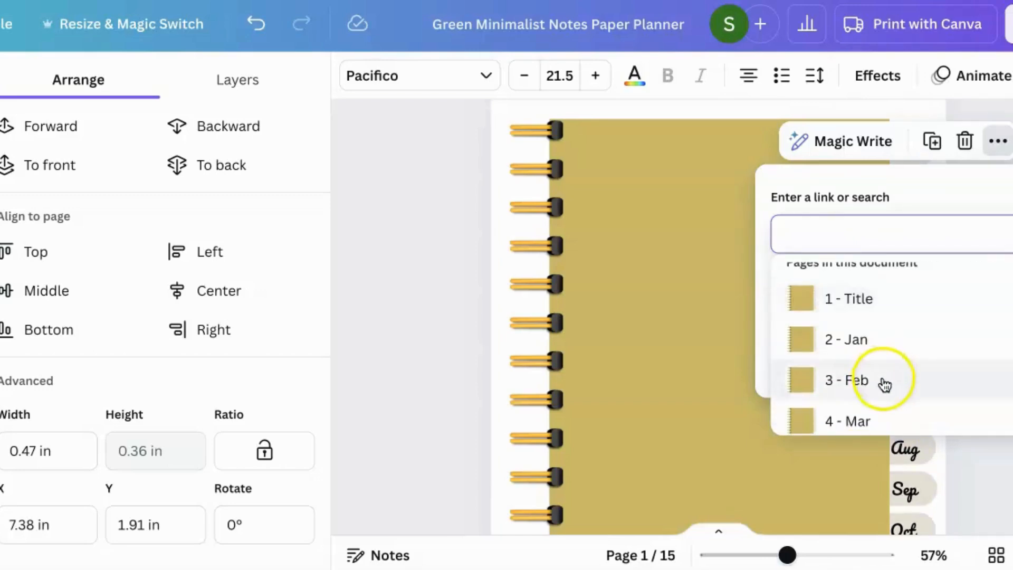
left_click(884, 385)
left_click(1008, 342)
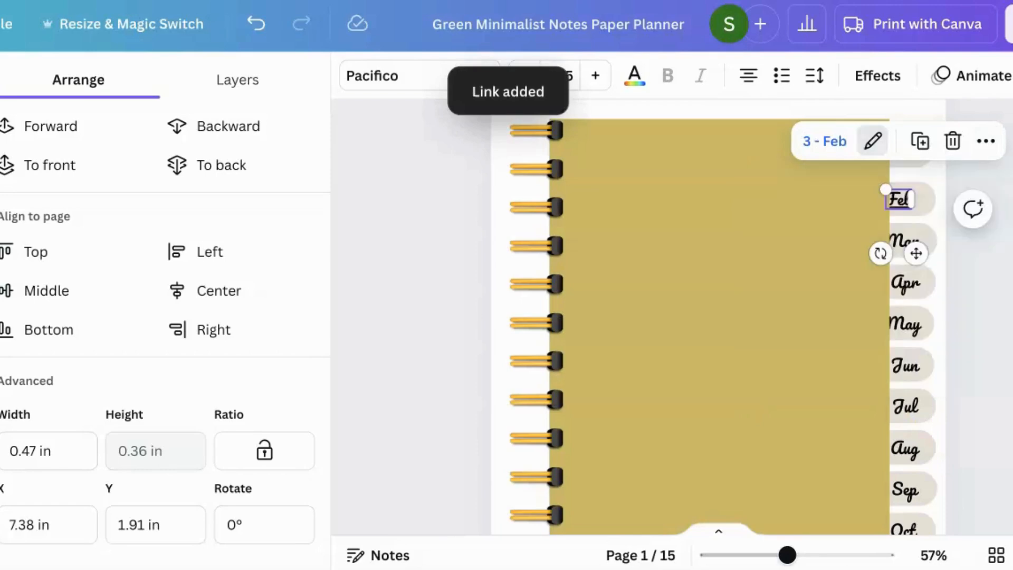
Link the tab shape behind the "Feb" label on page 1 to the page "3 - Feb" as well
left_click(923, 199)
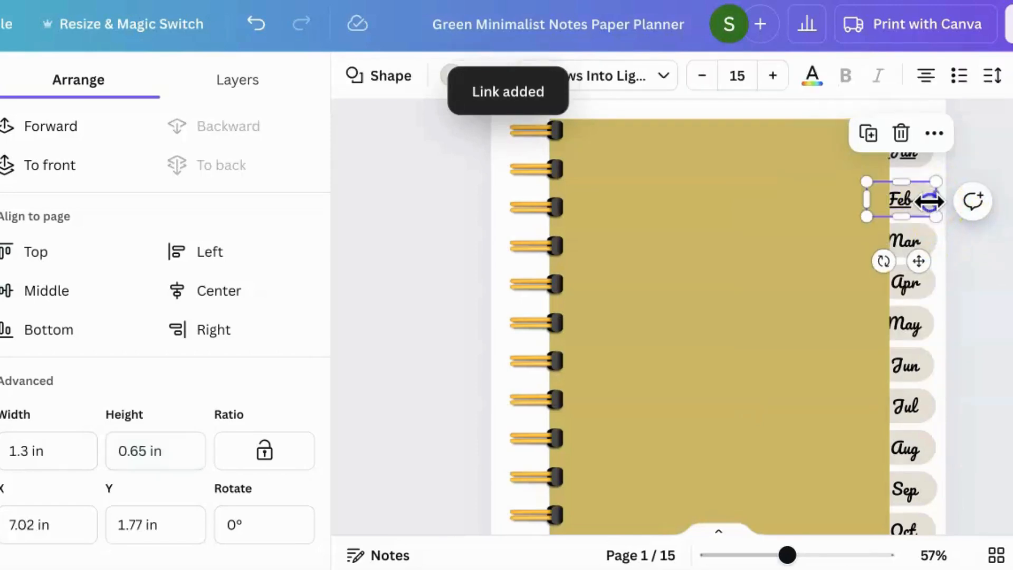
left_click(936, 132)
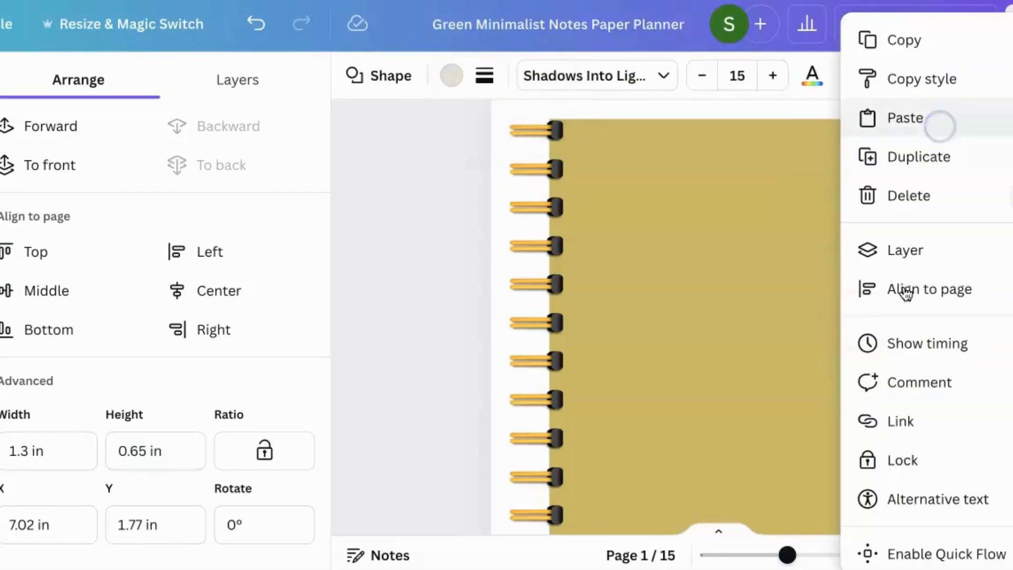
left_click(921, 422)
scroll(916, 354, "down", 3)
left_click(911, 314)
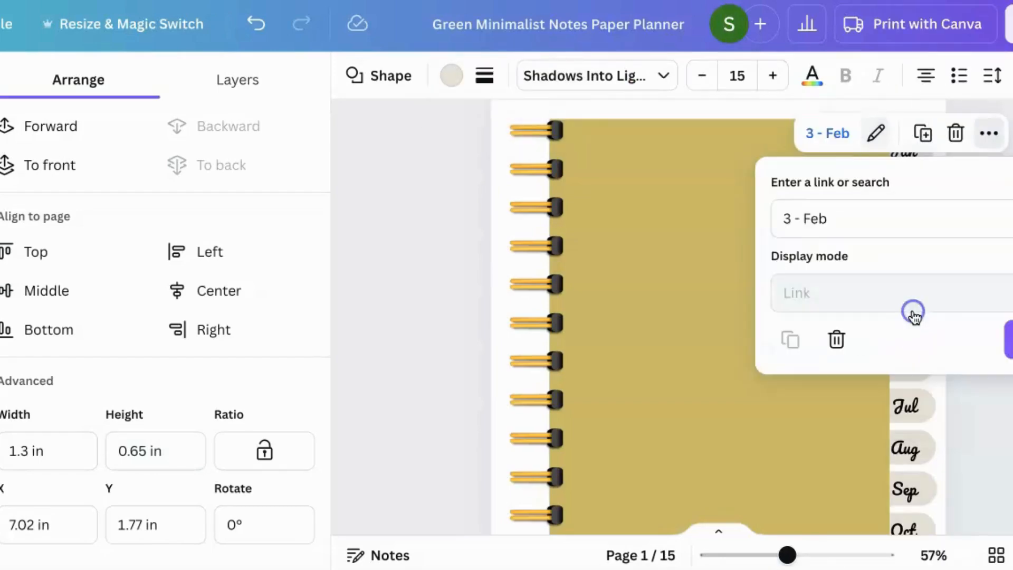
left_click(1009, 339)
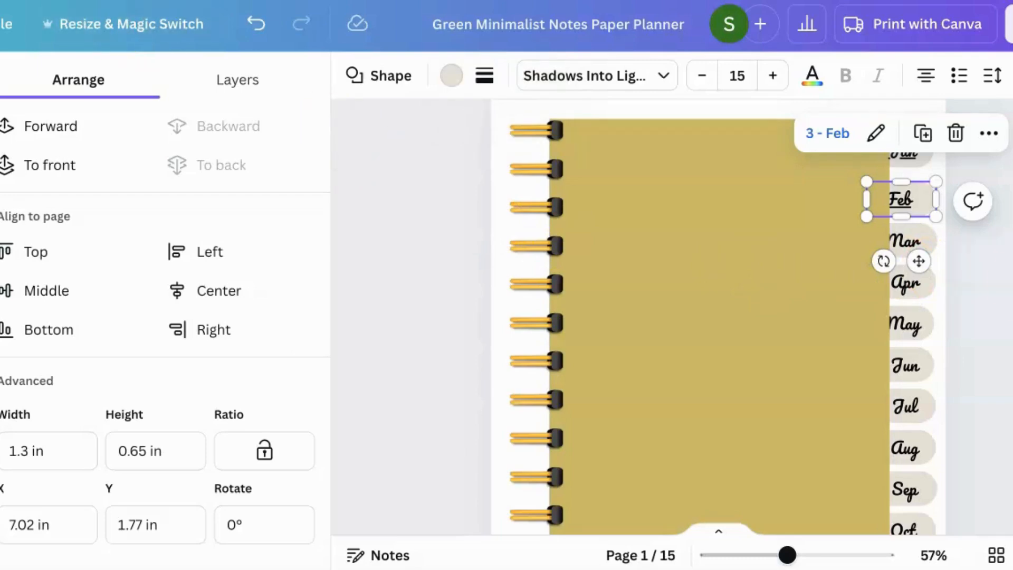
Delete all the unlinked month tabs and their labels from page 2, including the leftover "Jan" label
scroll(1001, 272, "up", 5)
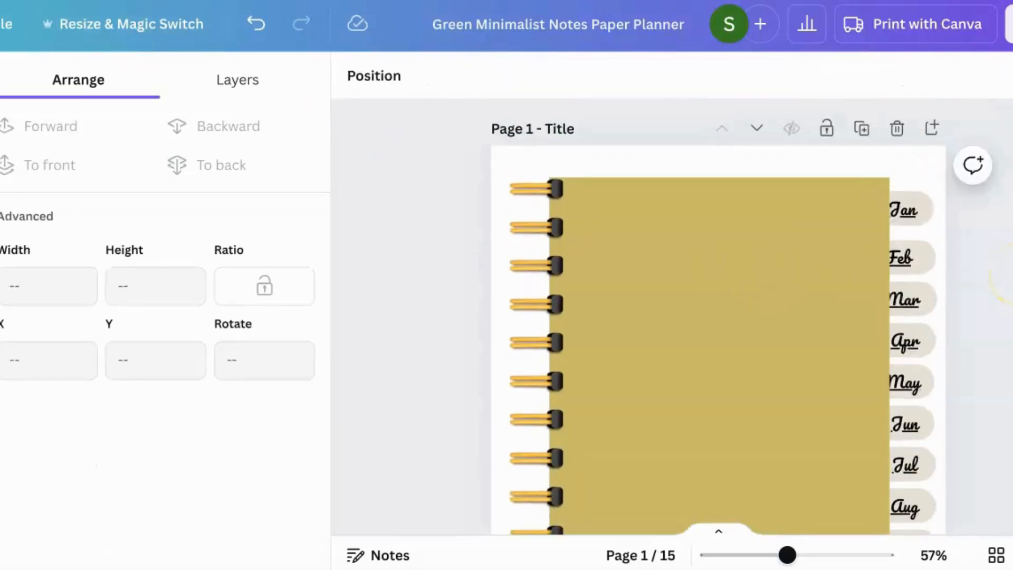
scroll(1008, 274, "down", 2)
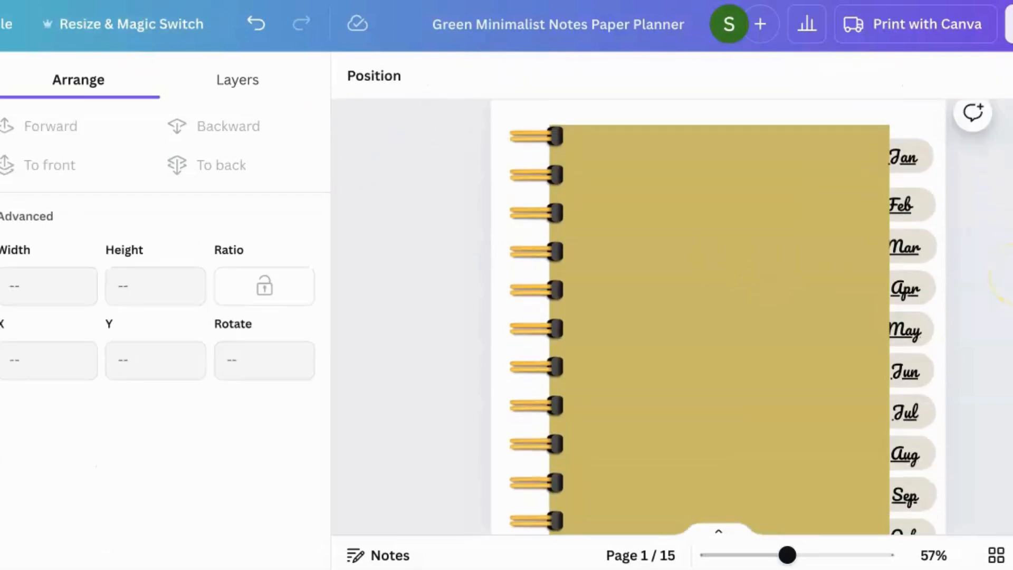
scroll(771, 274, "down", 2)
left_click_drag(788, 555, 770, 555)
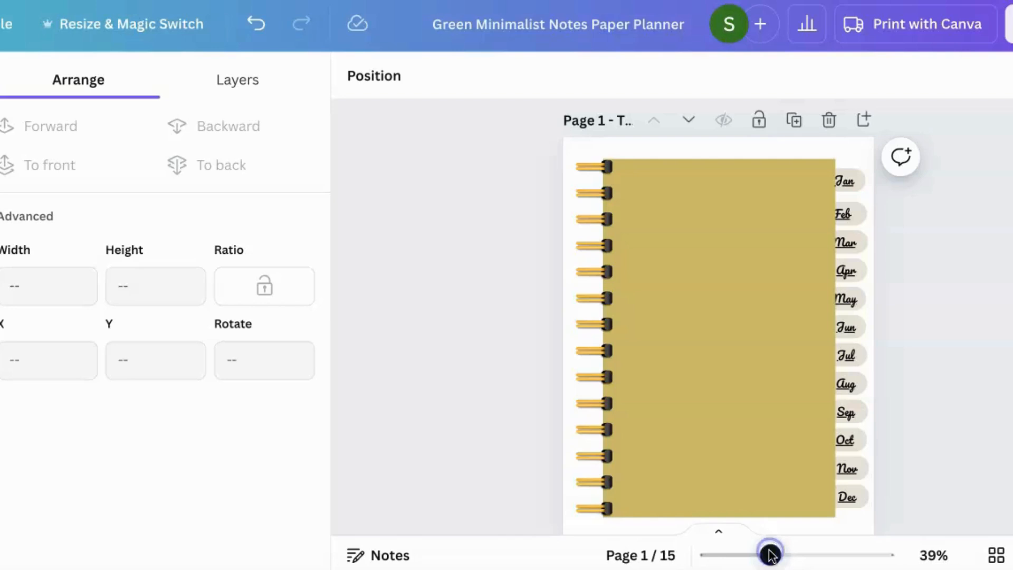
scroll(950, 425, "down", 5)
scroll(950, 434, "down", 4)
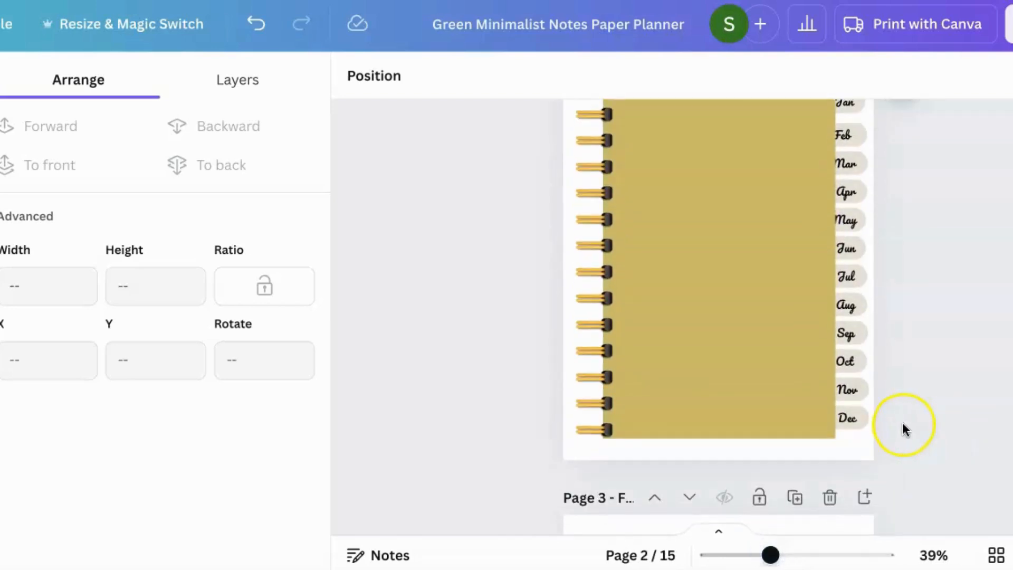
scroll(903, 428, "up", 1)
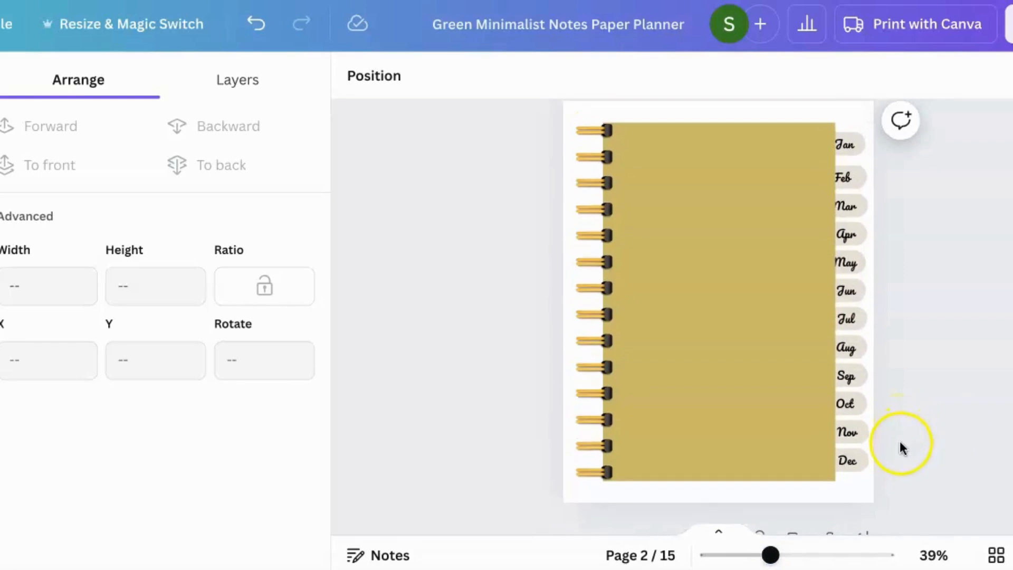
left_click_drag(898, 470, 840, 150)
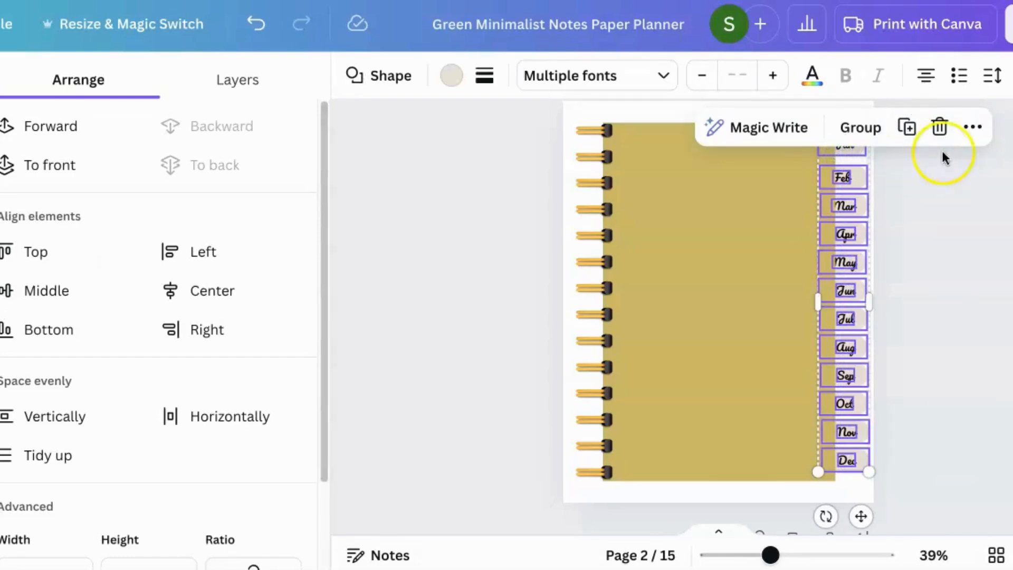
left_click(939, 133)
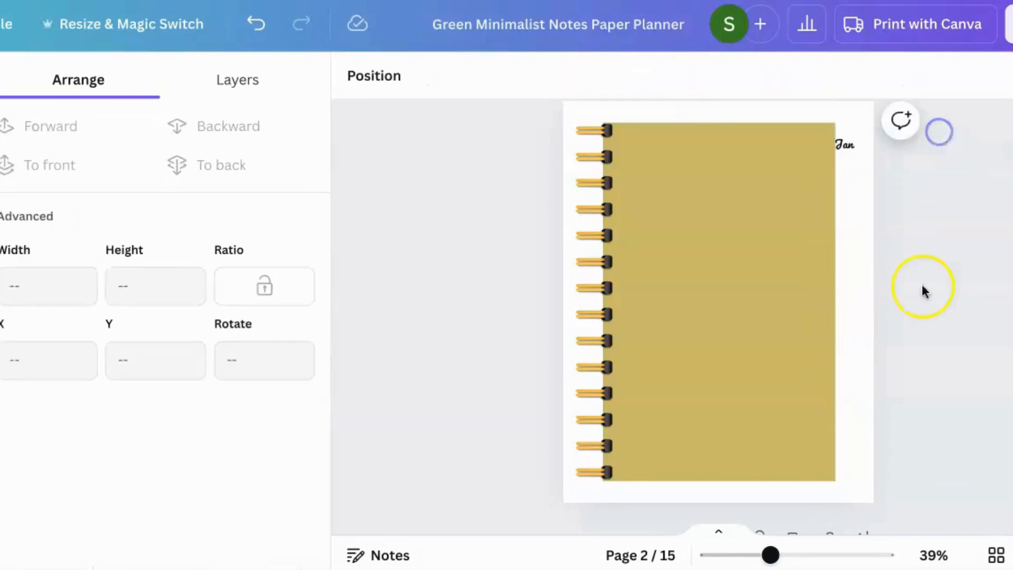
left_click(853, 146)
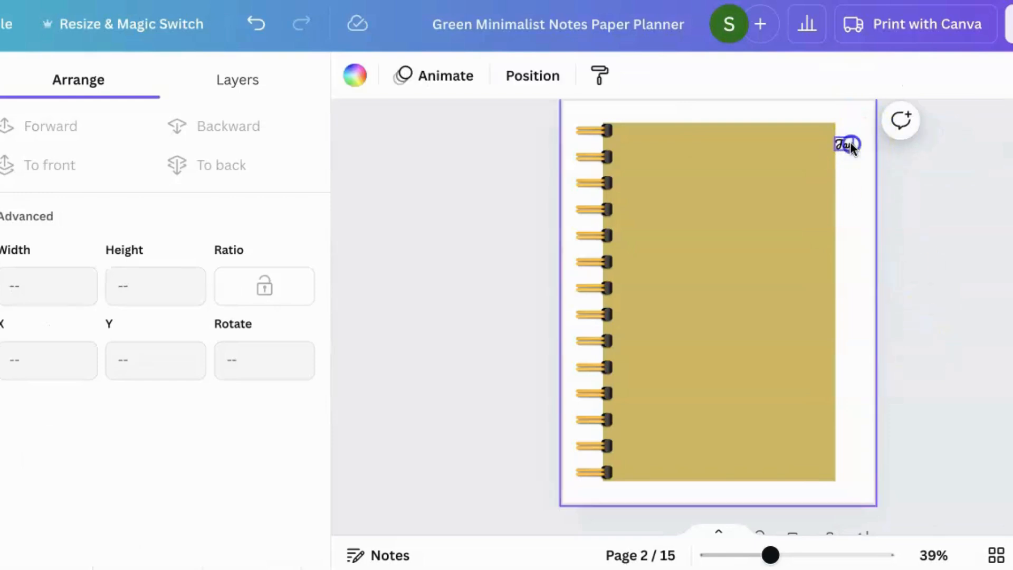
left_click(850, 141)
left_click(911, 201)
Select all twelve unlinked month tabs with their labels on page 3 and delete them
scroll(915, 277, "down", 5)
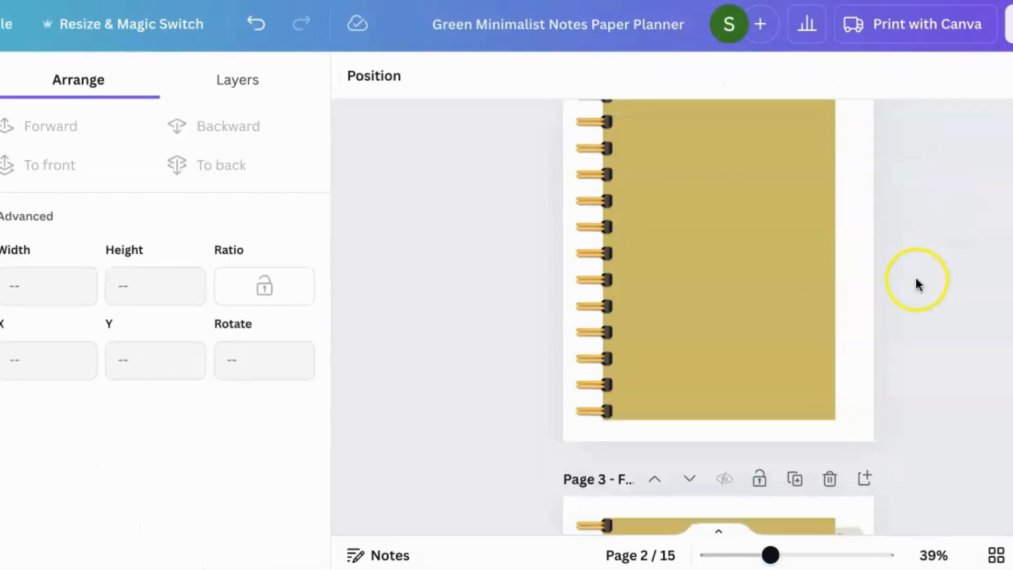
scroll(878, 406, "down", 2)
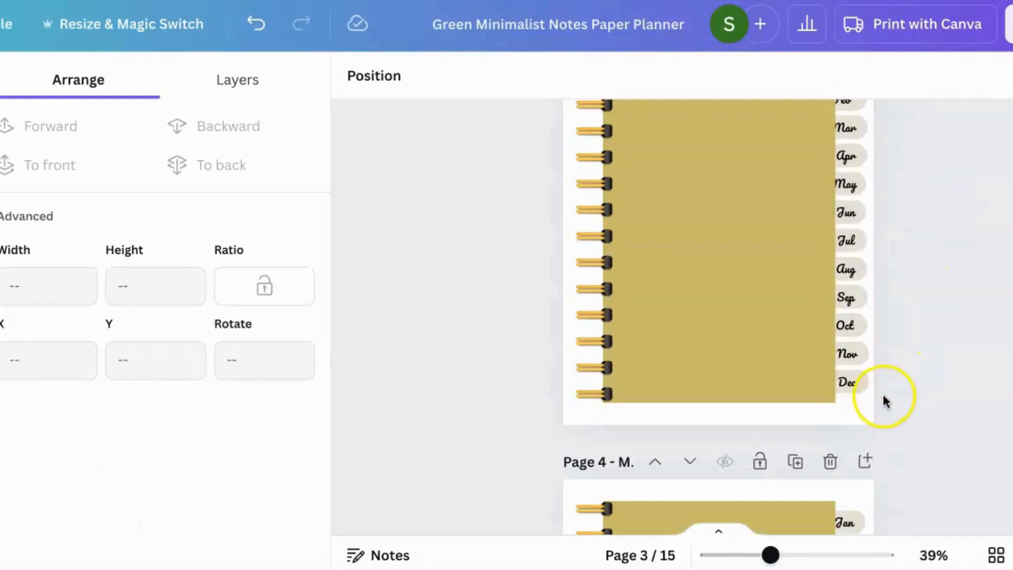
left_click_drag(879, 388, 865, 233)
scroll(868, 235, "up", 3)
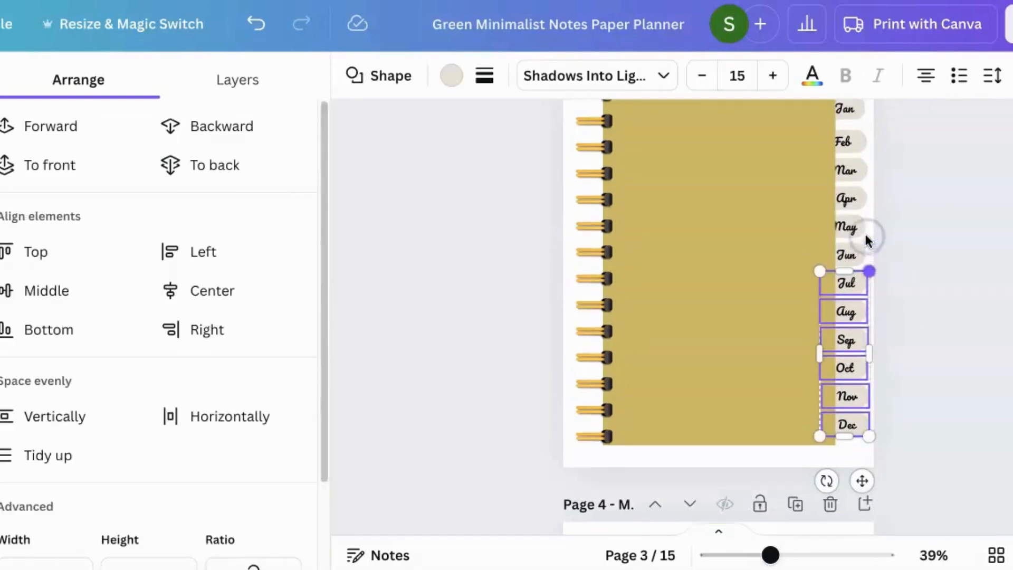
left_click_drag(880, 163, 853, 402)
left_click(932, 355)
left_click(895, 511)
left_click_drag(895, 511, 850, 181)
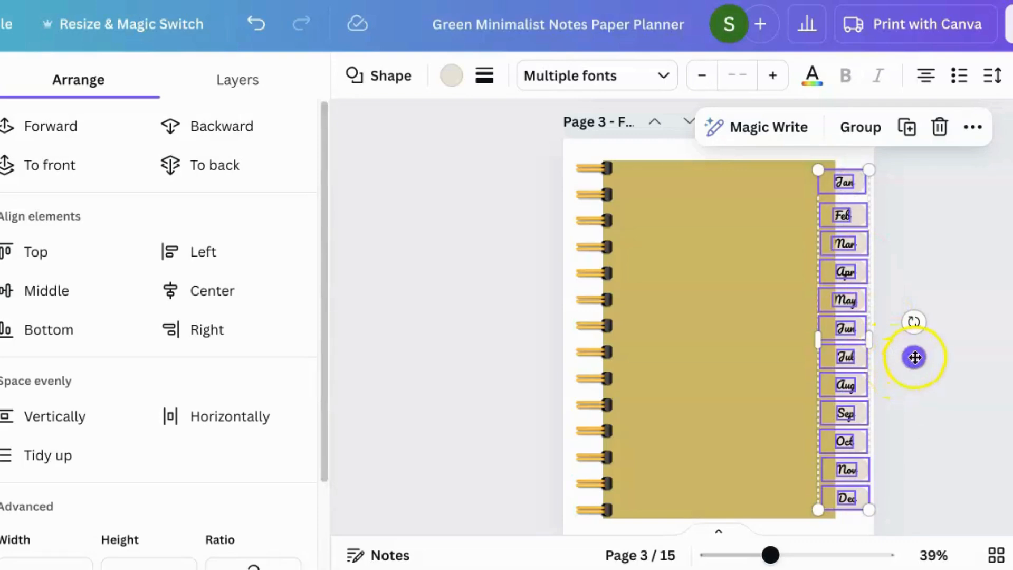
left_click(940, 128)
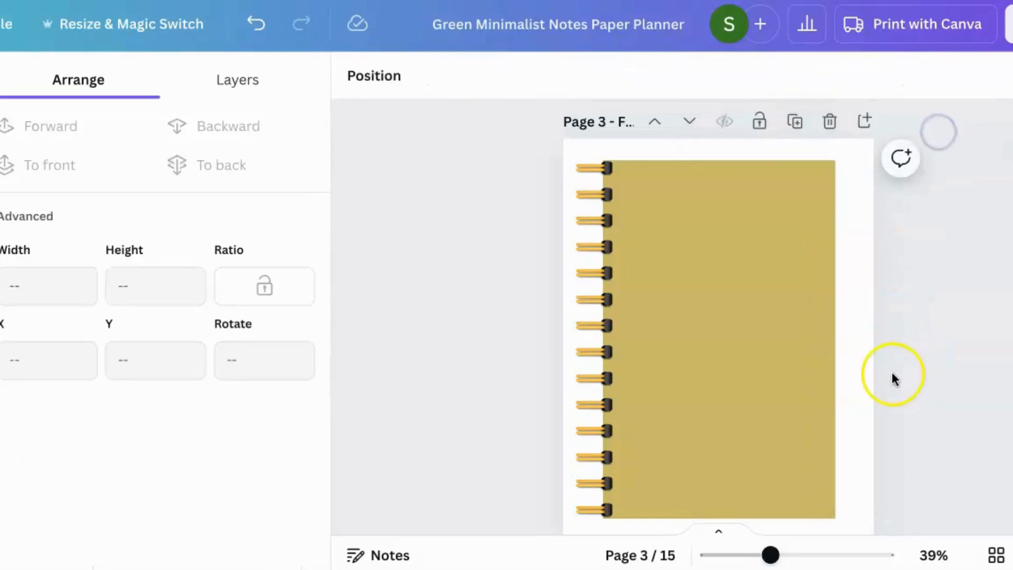
Delete all the unlinked month tabs and labels, Jan through Dec, from pages 4 and 5
scroll(893, 378, "down", 6)
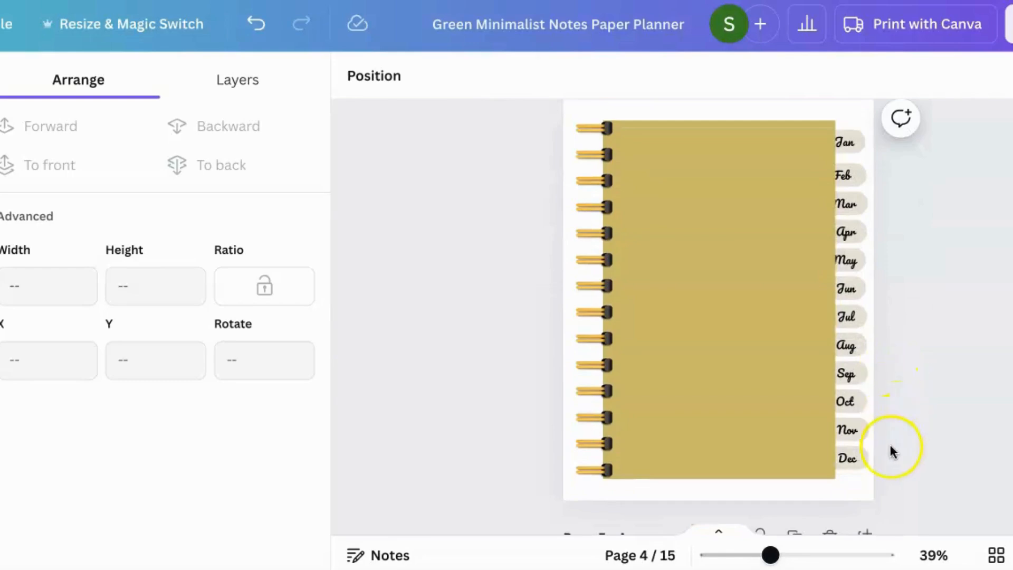
left_click_drag(878, 466, 847, 130)
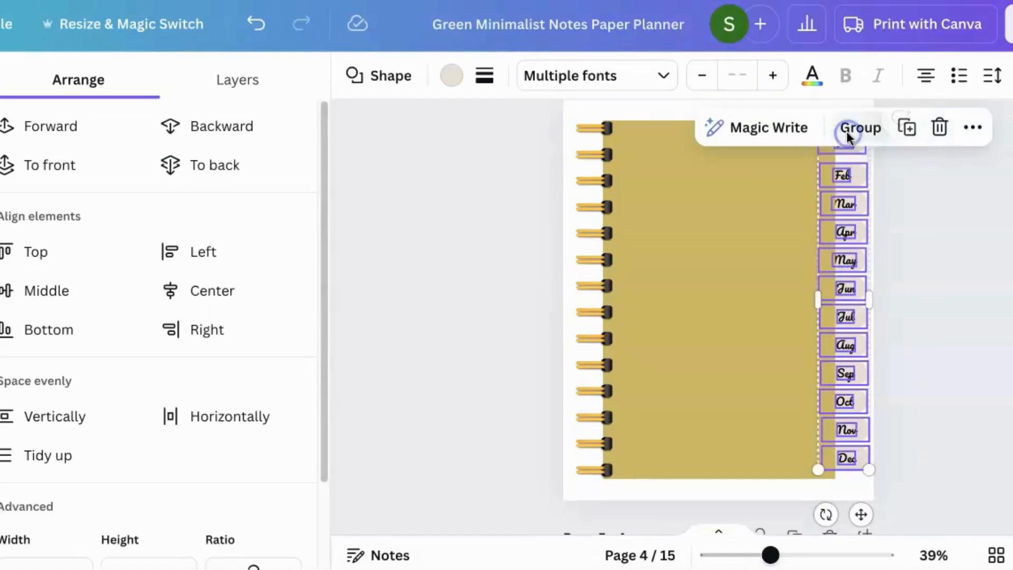
left_click(939, 129)
scroll(895, 358, "down", 5)
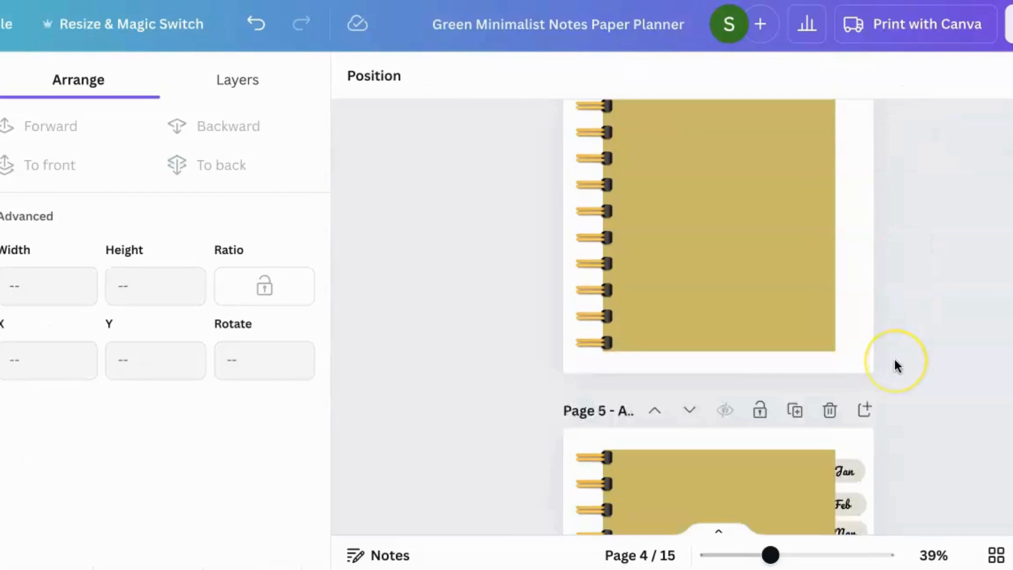
scroll(896, 366, "down", 2)
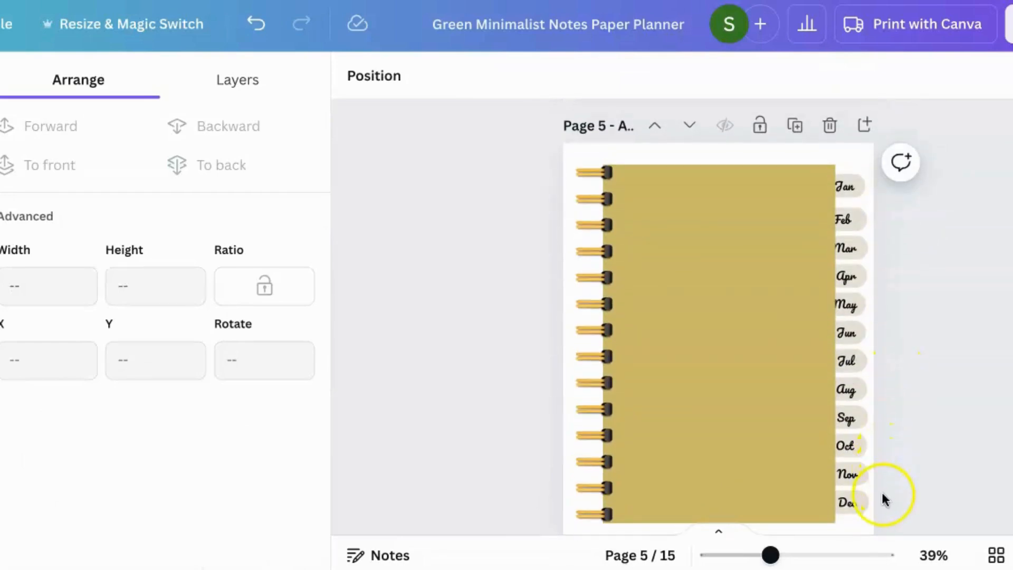
left_click_drag(875, 511, 849, 187)
left_click(939, 129)
Delete the unlinked month tabs from page 6, including the remaining Jan to May tabs and labels
scroll(915, 361, "down", 8)
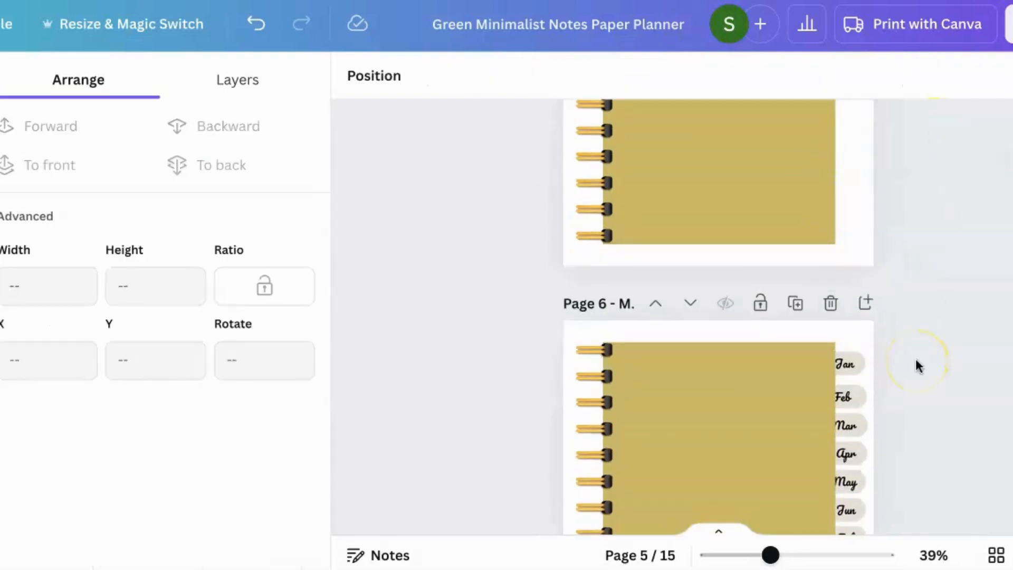
left_click(894, 424)
left_click_drag(886, 422, 855, 227)
left_click(910, 184)
left_click(939, 181)
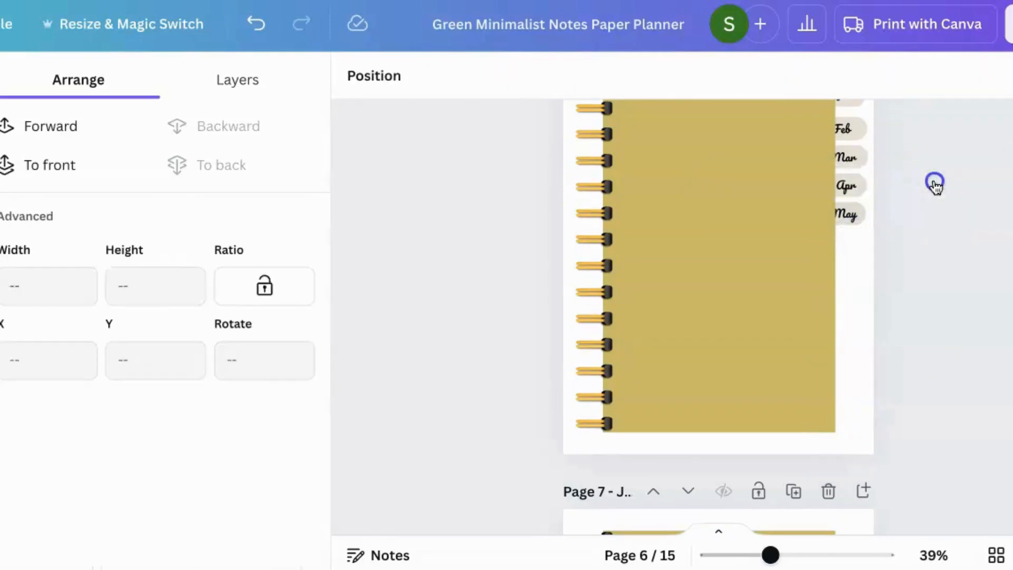
scroll(925, 230, "up", 3)
left_click(890, 369)
left_click_drag(891, 373, 850, 222)
left_click(924, 181)
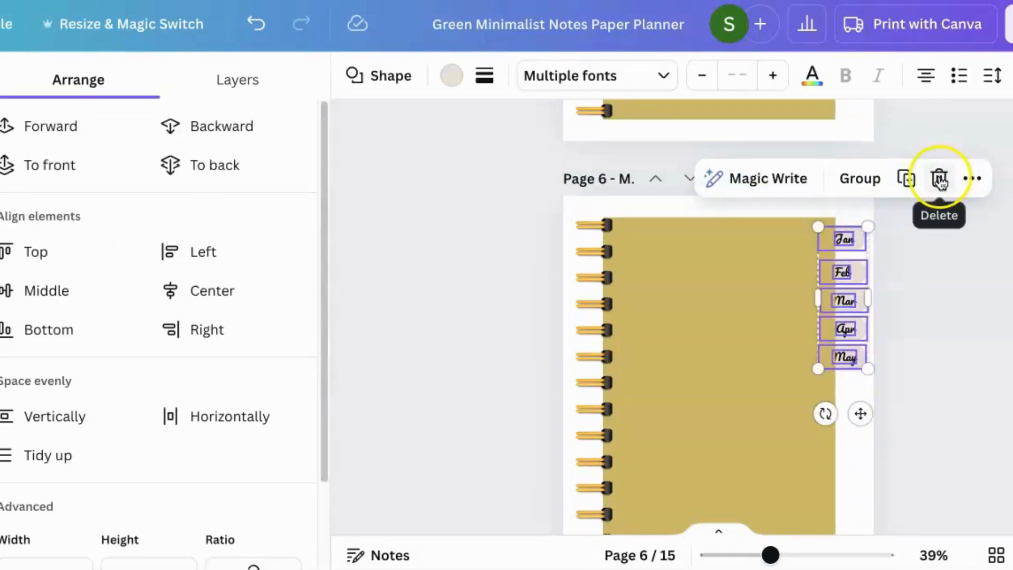
left_click(938, 179)
Delete all the unlinked month tabs and labels from page 7, including the leftover "Feb" label
scroll(902, 338, "down", 5)
scroll(904, 342, "down", 3)
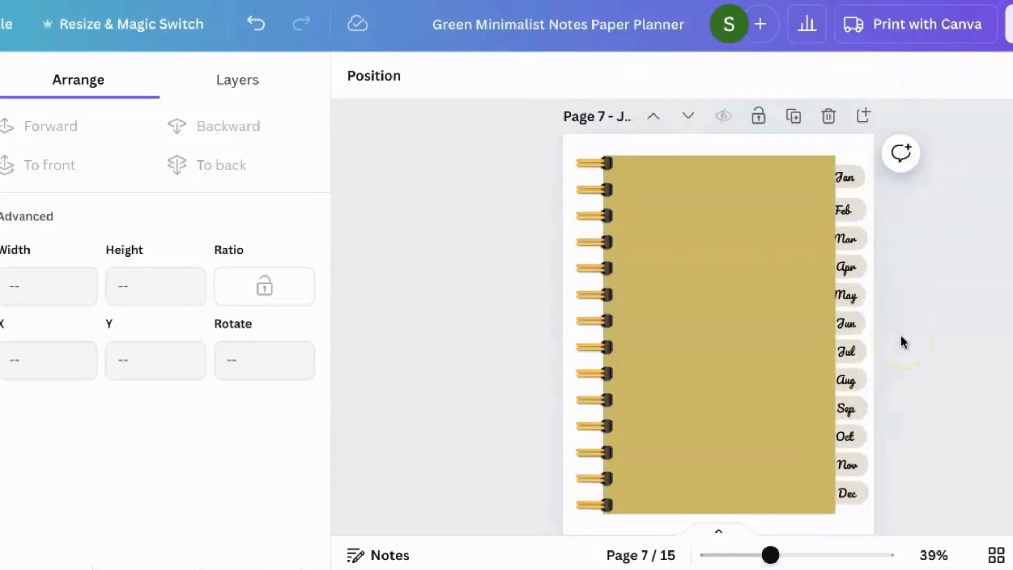
left_click_drag(872, 511, 851, 168)
left_click(940, 127)
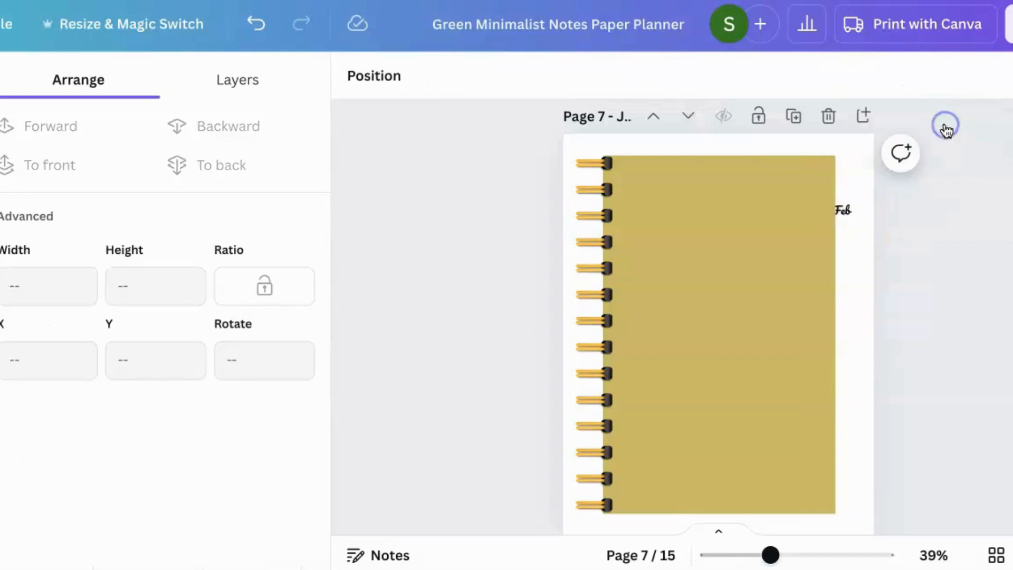
left_click(848, 211)
left_click(903, 154)
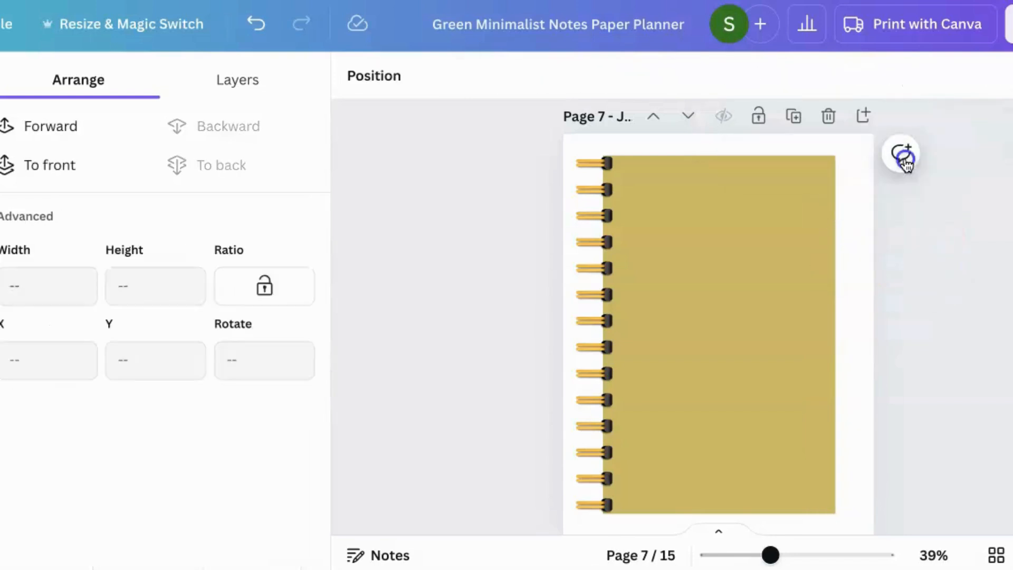
Group all the linked month tabs and labels on page 1 and copy the group
scroll(934, 270, "down", 2)
scroll(935, 270, "up", 20)
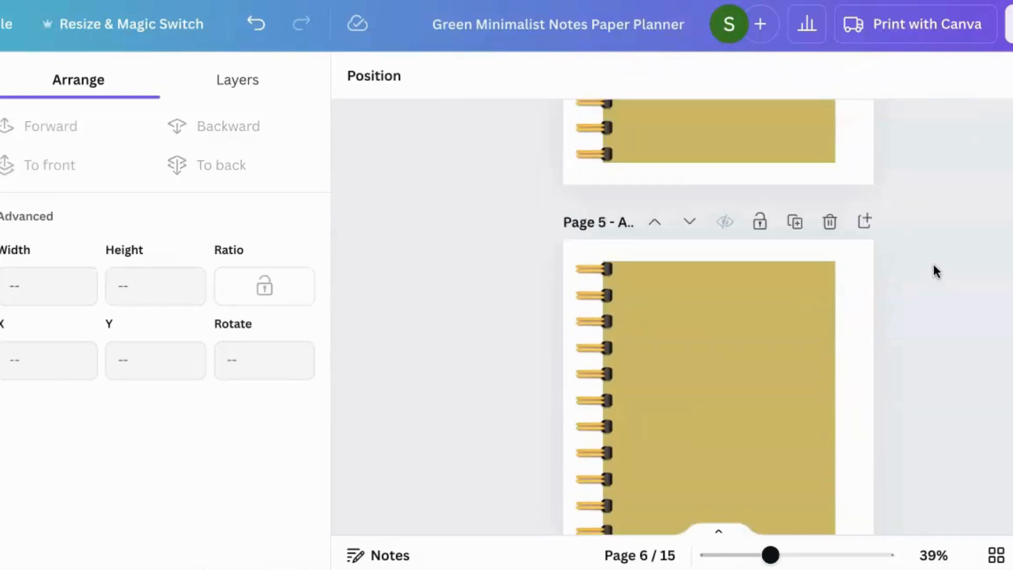
scroll(934, 270, "up", 15)
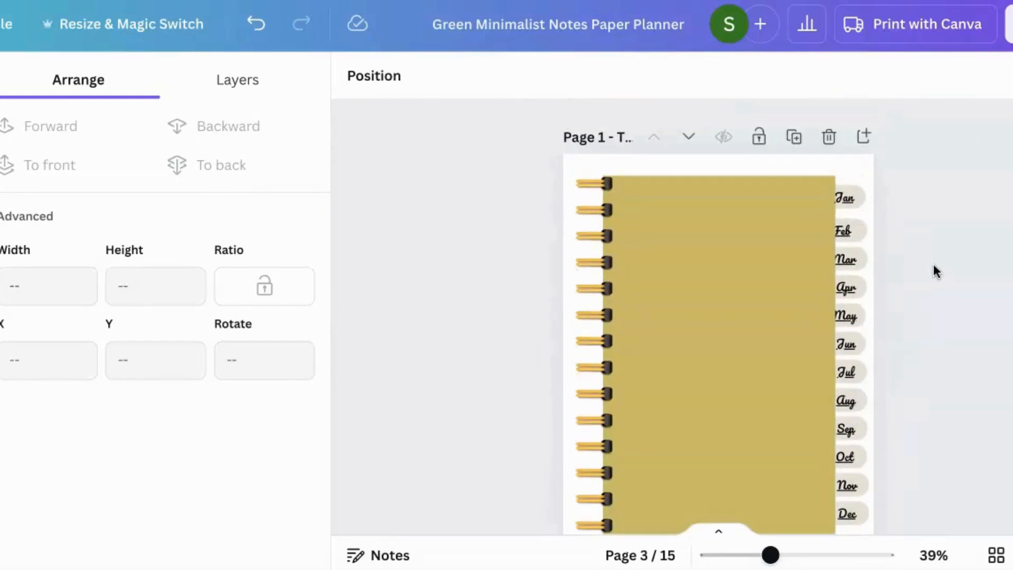
scroll(935, 270, "down", 2)
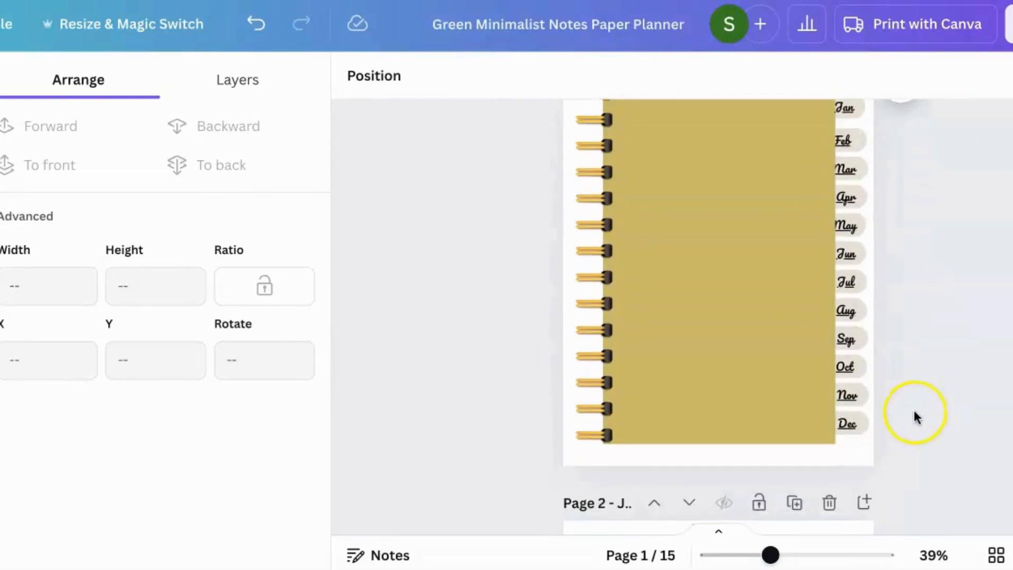
scroll(916, 417, "up", 2)
left_click_drag(904, 515, 834, 172)
left_click(865, 136)
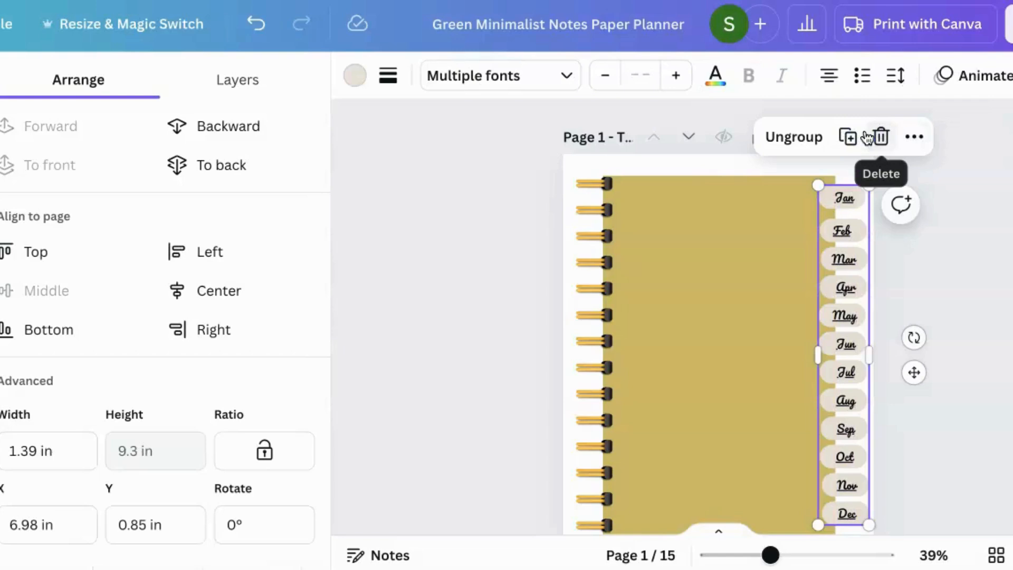
left_click(849, 138)
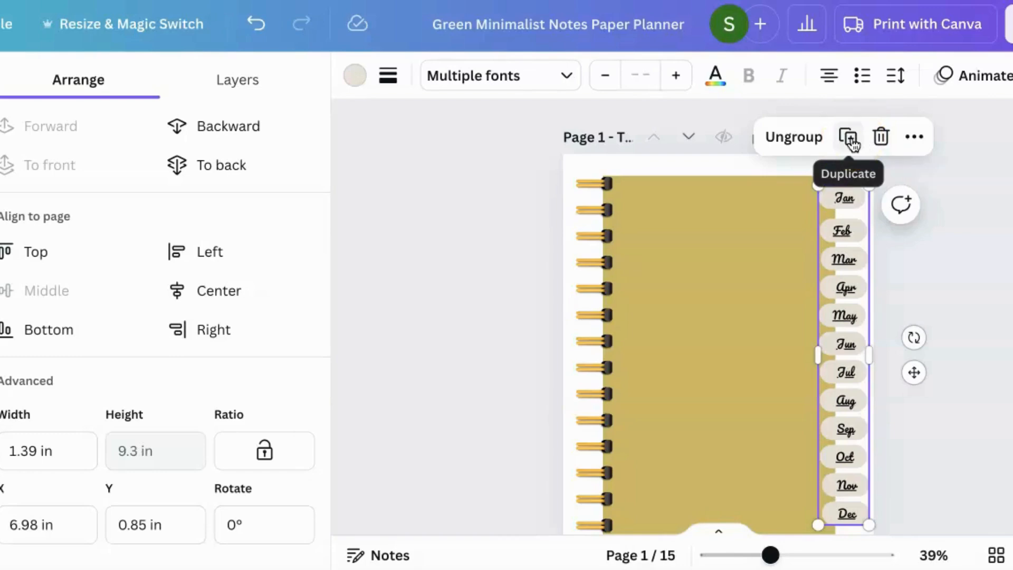
left_click(847, 138)
Paste the copied group of linked month tabs onto pages 2 and 3
scroll(859, 326, "down", 3)
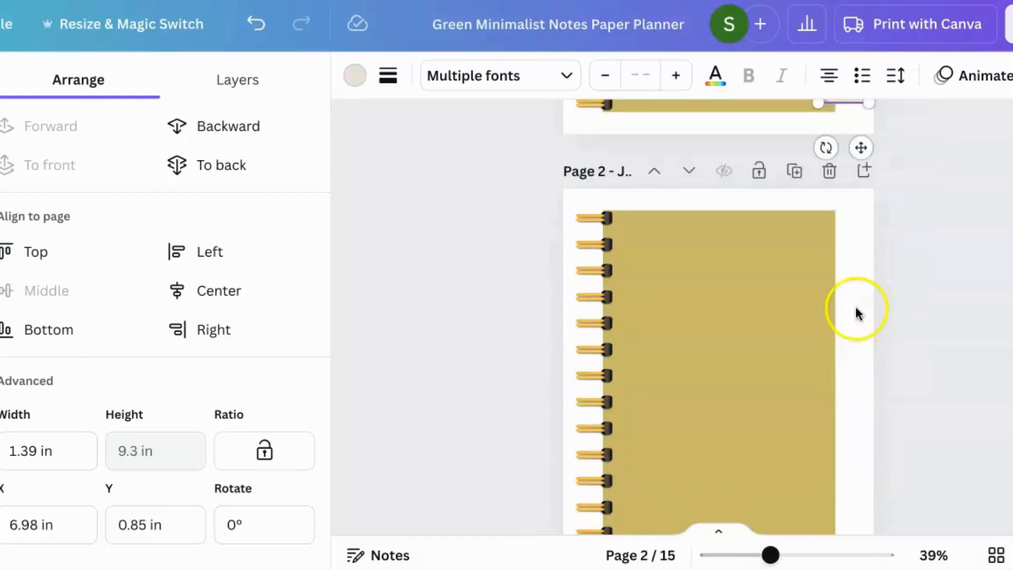
left_click(855, 309)
left_click(859, 312)
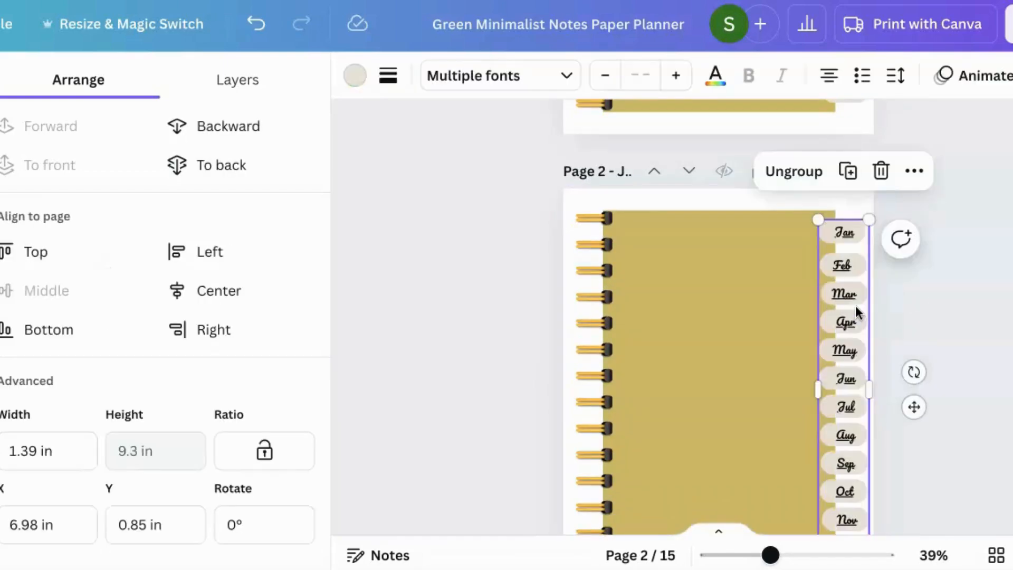
scroll(859, 312, "down", 5)
left_click(856, 299)
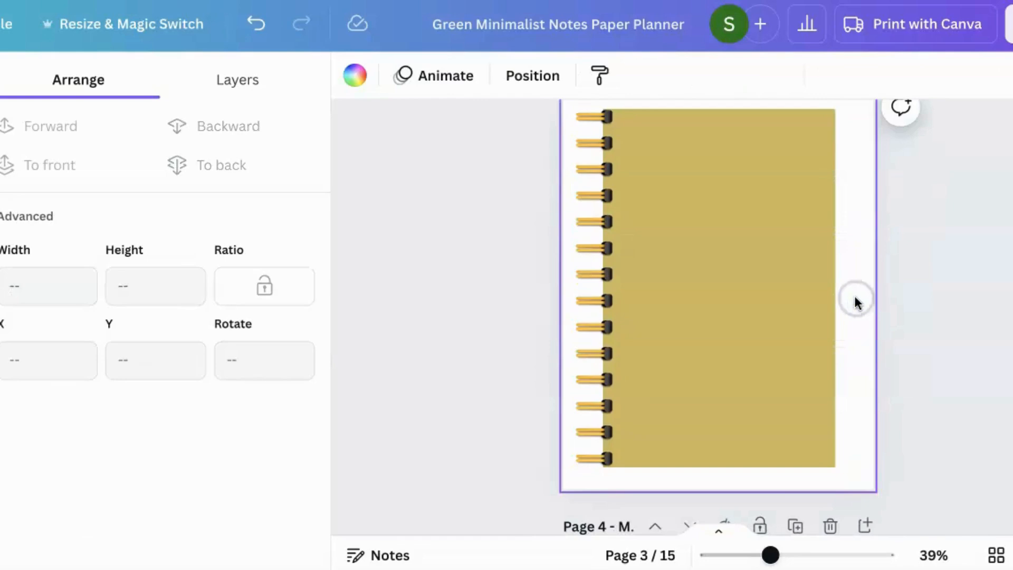
key("ctrl+v")
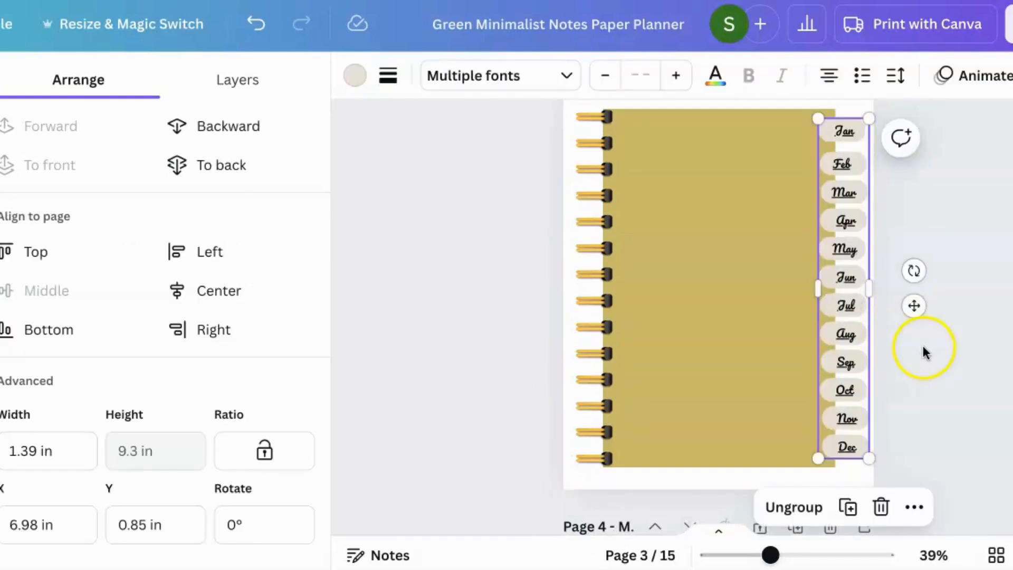
Paste the group of linked month tabs onto pages 4 and 5
scroll(923, 350, "down", 5)
left_click(858, 324)
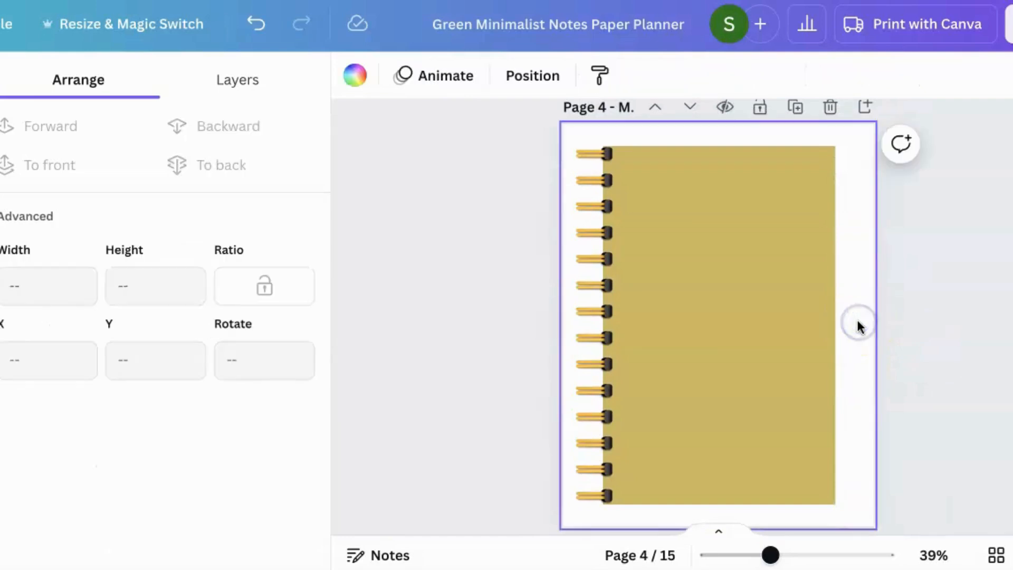
key("ctrl+v")
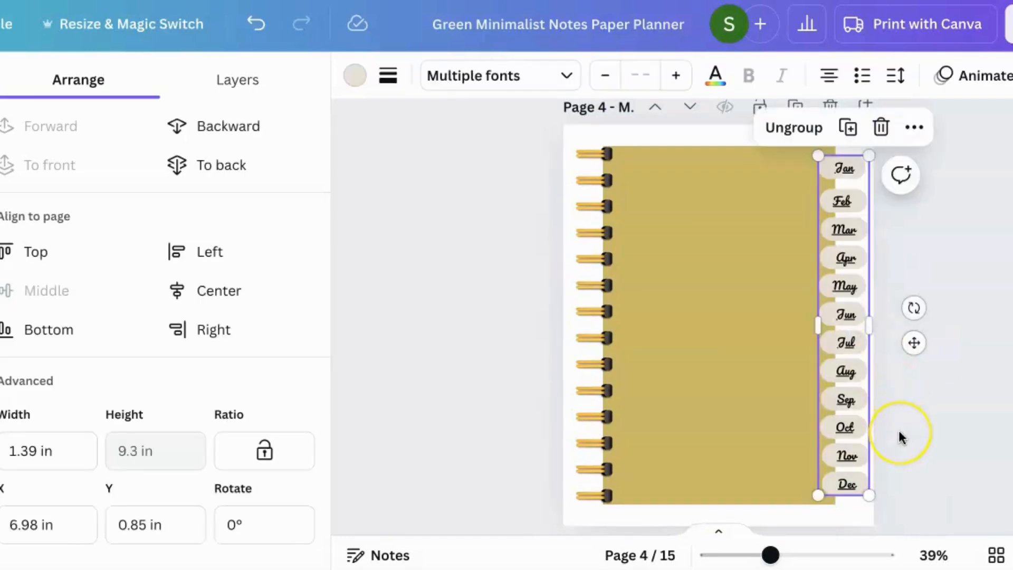
scroll(901, 436, "down", 5)
left_click(860, 397)
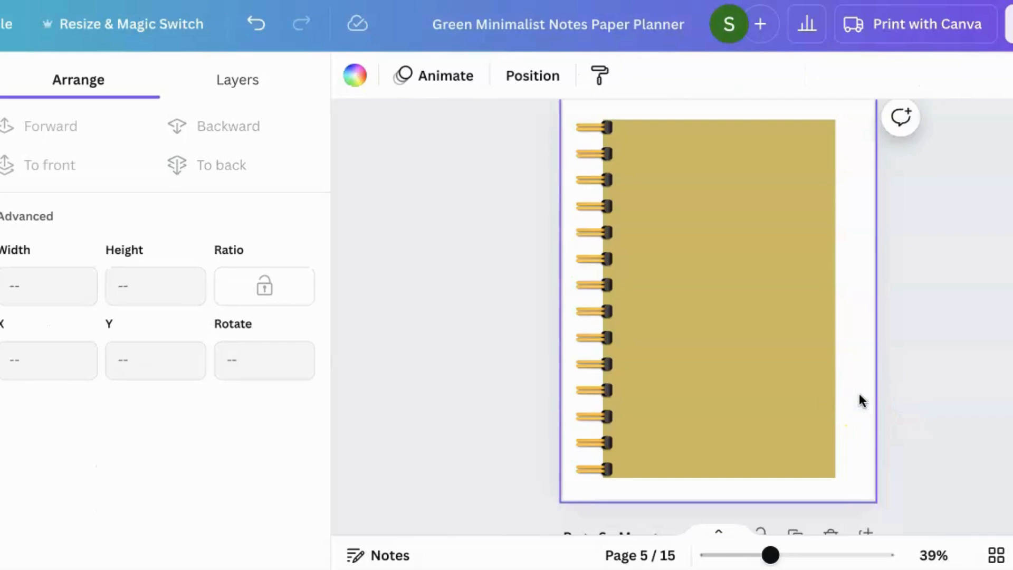
key("ctrl+v")
Paste the group of linked month tabs onto pages 6 and 7
scroll(943, 404, "down", 5)
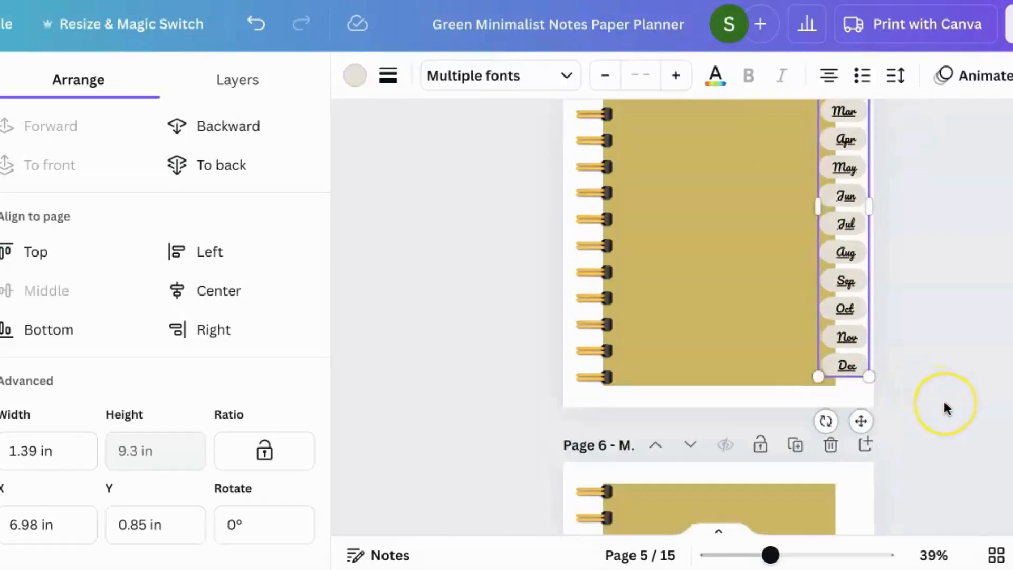
scroll(928, 409, "down", 5)
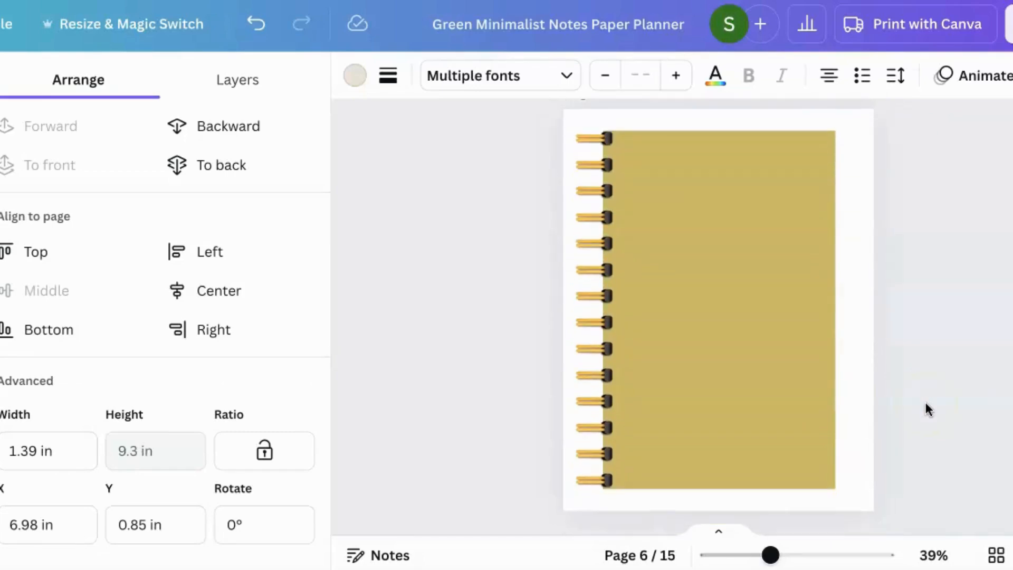
left_click(865, 319)
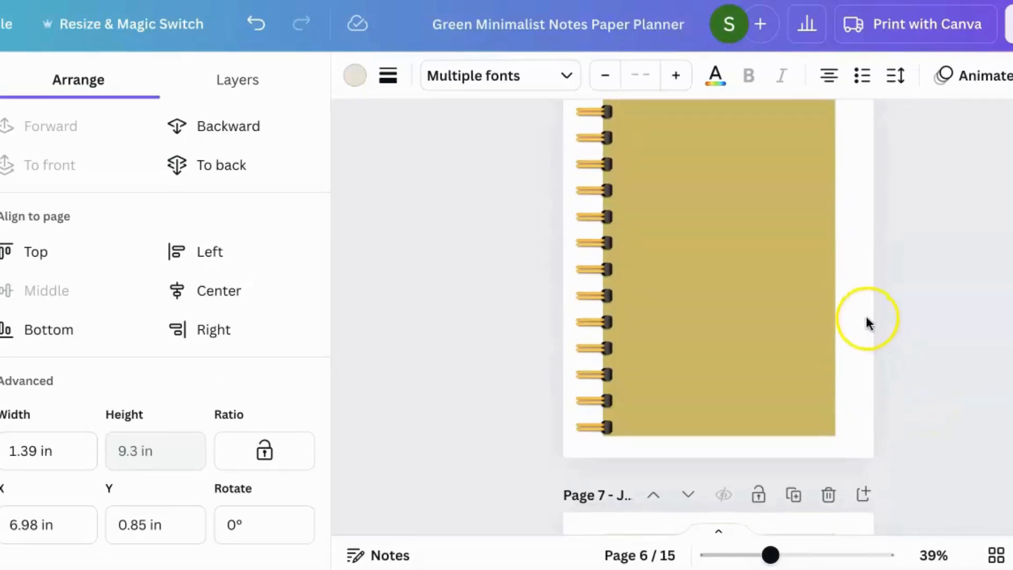
key("ctrl+v")
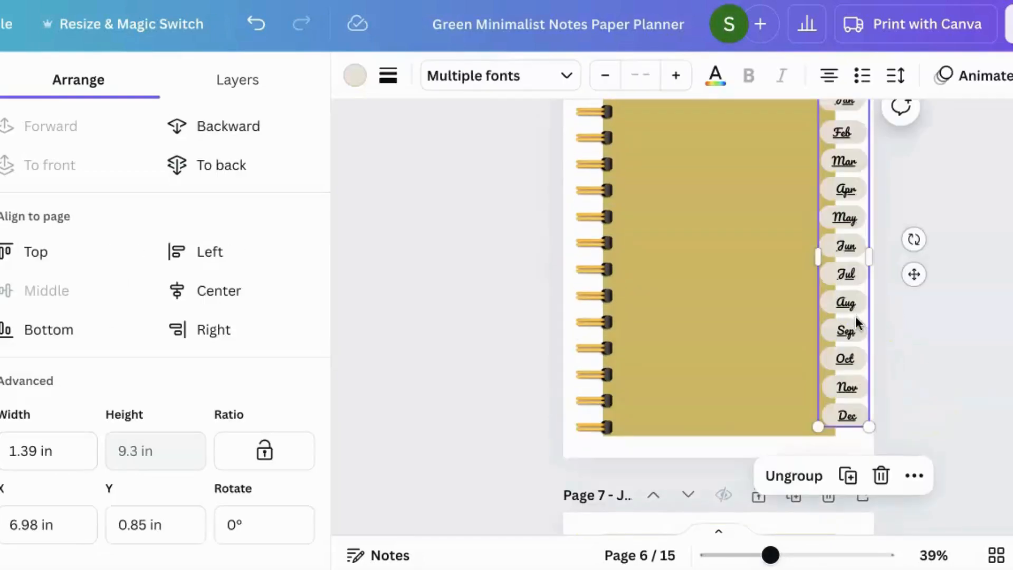
scroll(862, 325, "down", 5)
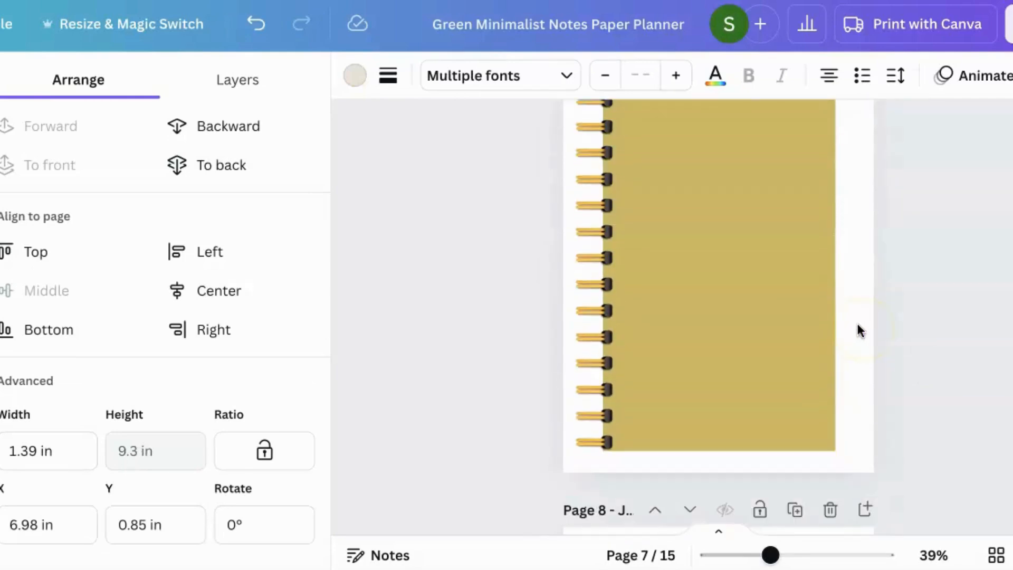
left_click(856, 323)
key("ctrl+v")
left_click(893, 344)
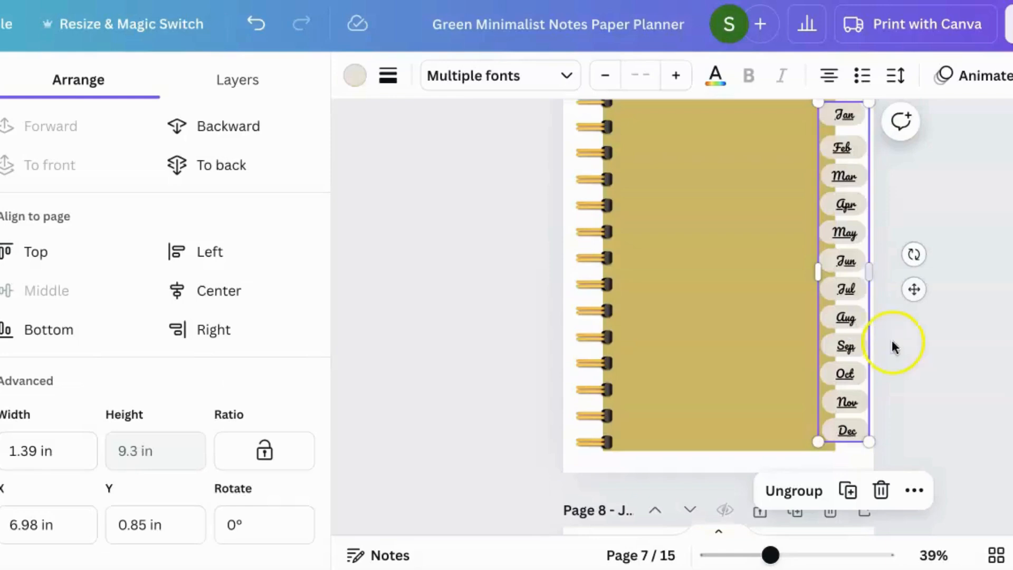
Open the title of page 8 to check which month the page belongs to
scroll(925, 376, "down", 5)
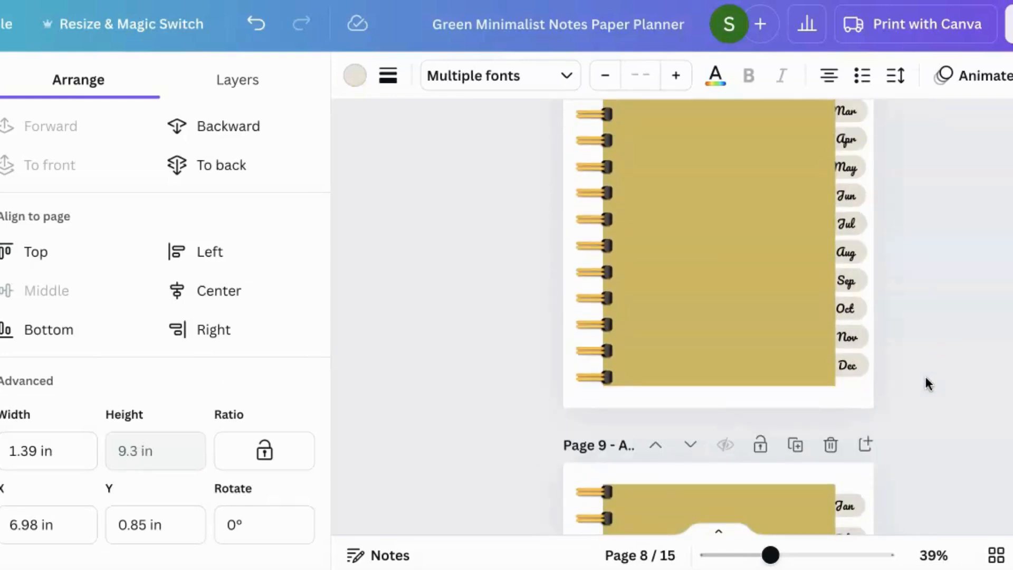
scroll(926, 376, "up", 5)
left_click(646, 302)
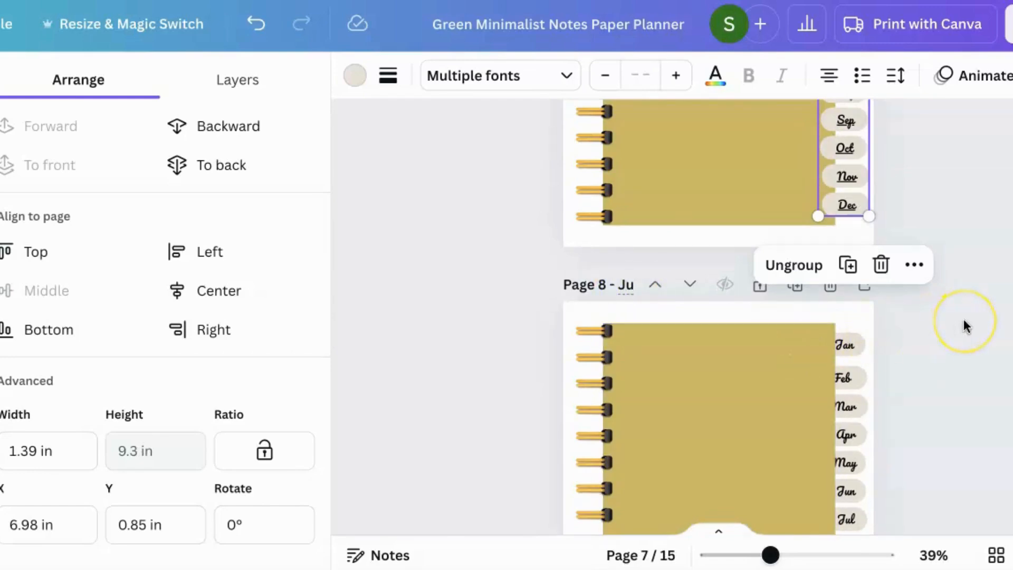
scroll(966, 326, "up", 6)
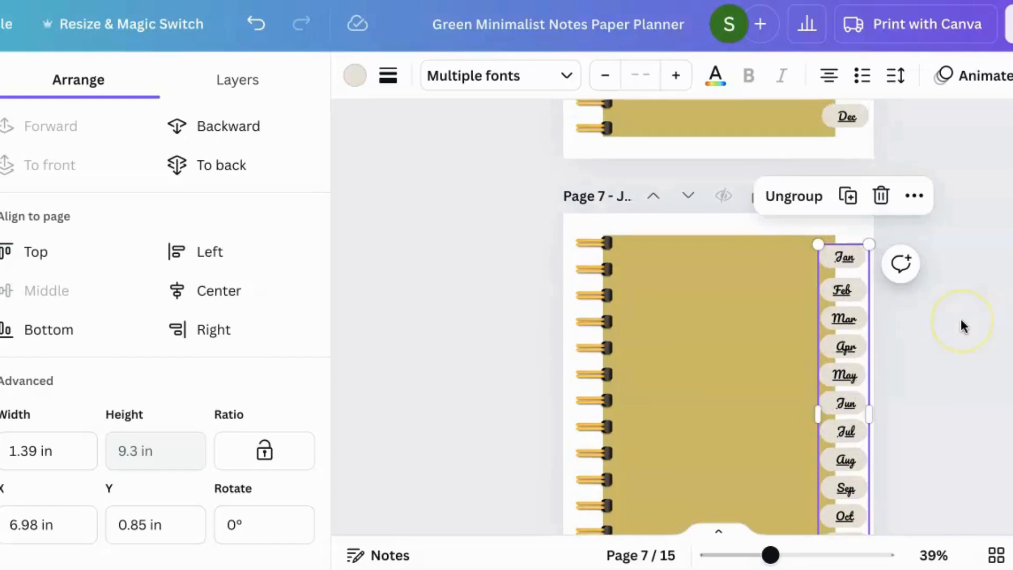
scroll(960, 320, "down", 5)
scroll(961, 320, "up", 4)
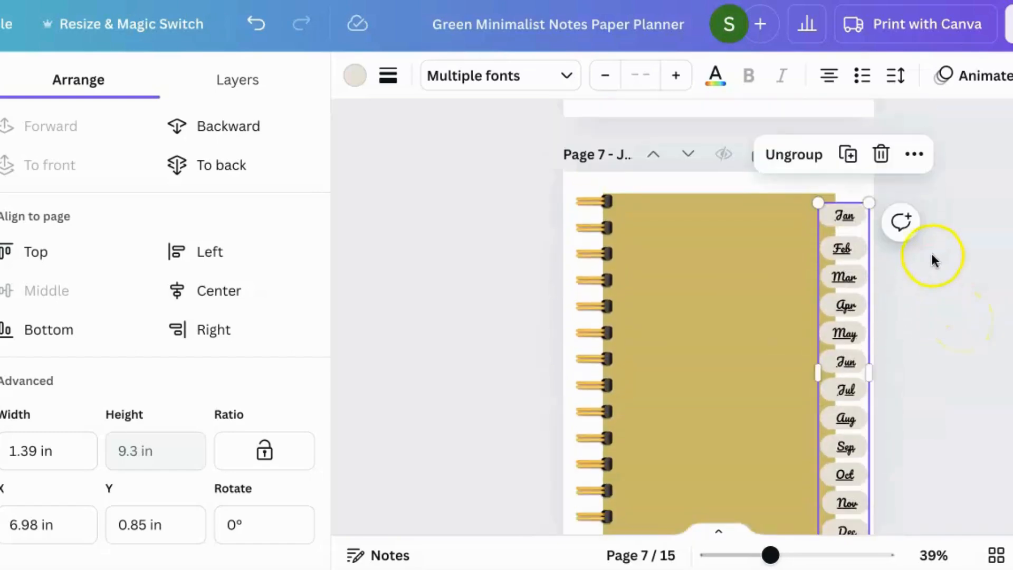
left_click(914, 154)
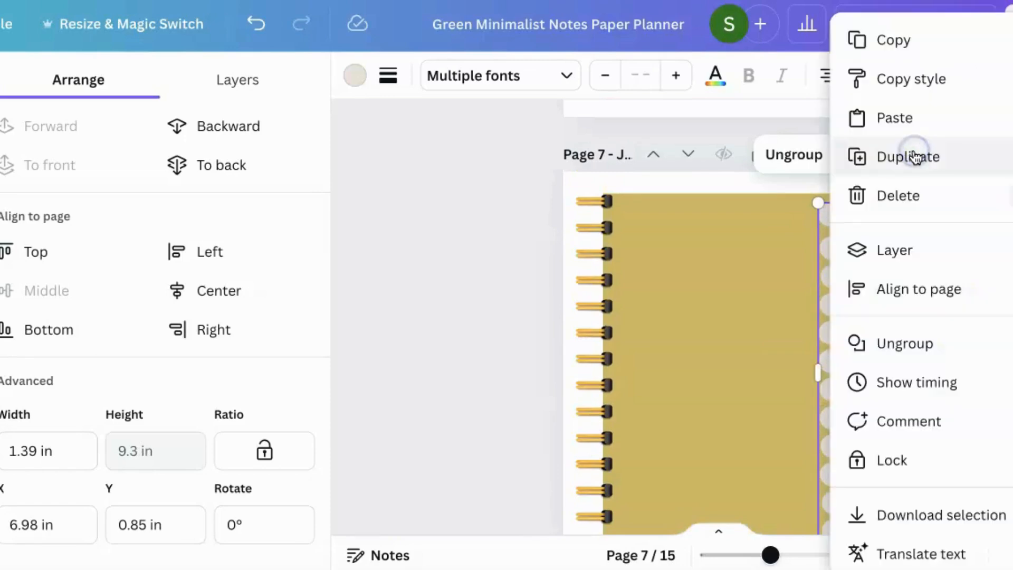
left_click(495, 270)
Send the groups of linked month tabs on pages 7 and 6 backward, behind the notebook
scroll(878, 410, "down", 2)
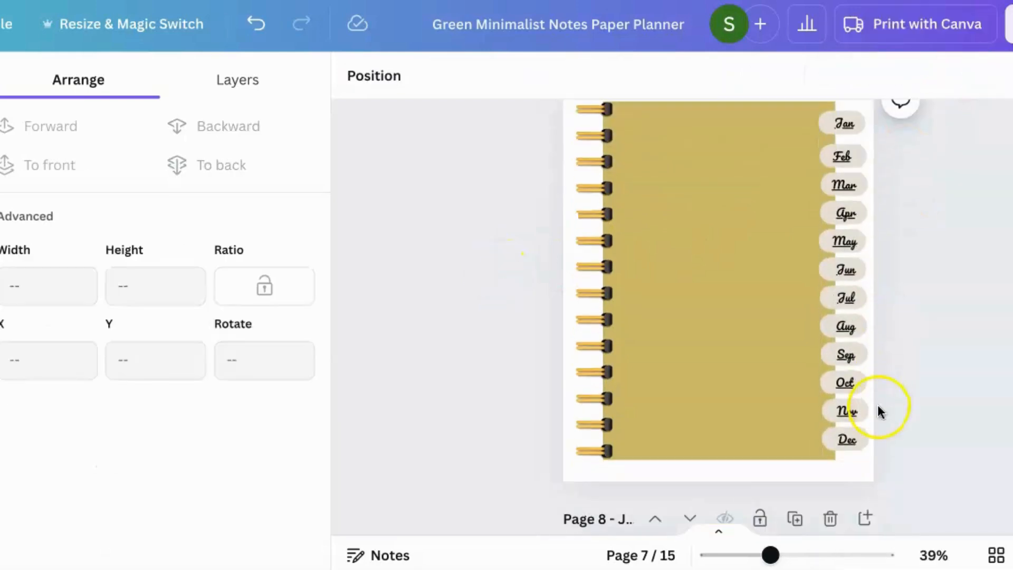
scroll(885, 451, "up", 1)
left_click_drag(879, 497, 836, 153)
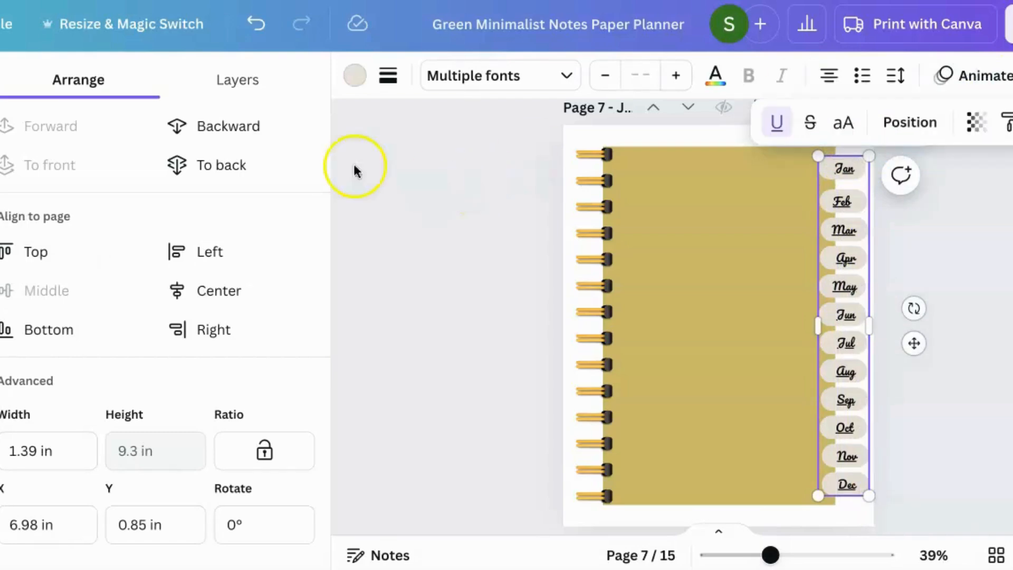
left_click(250, 130)
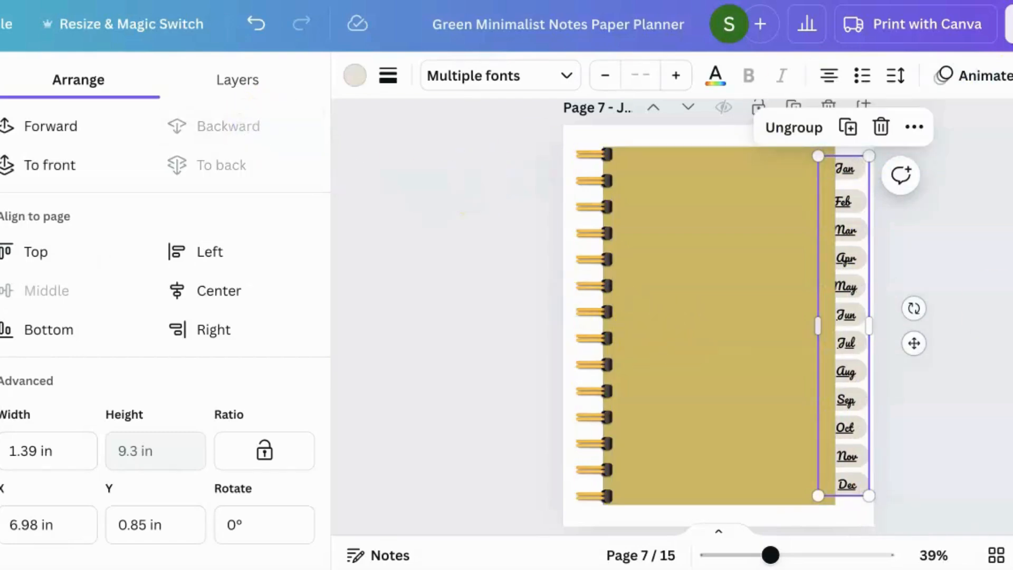
scroll(979, 301, "up", 6)
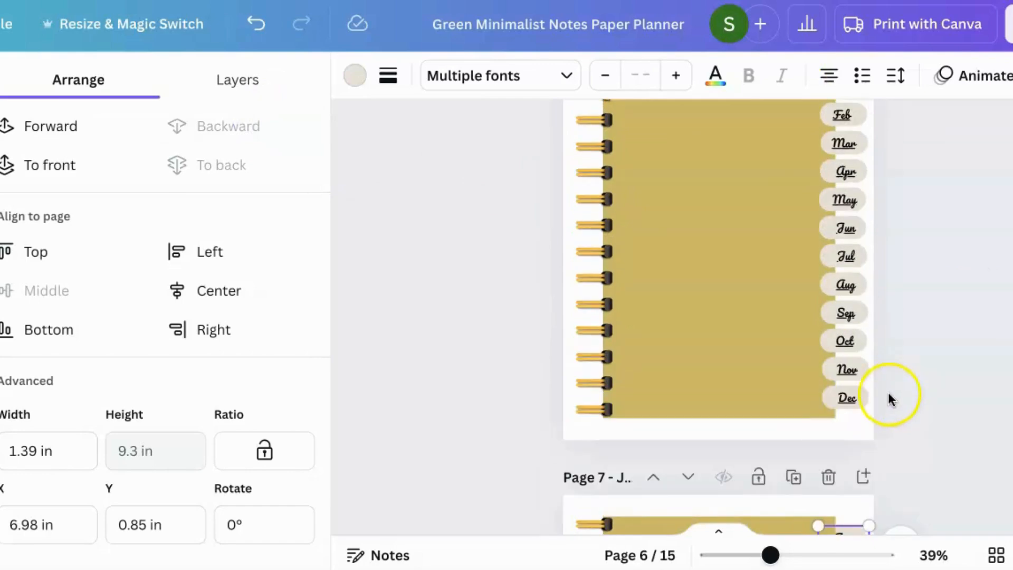
scroll(877, 413, "up", 3)
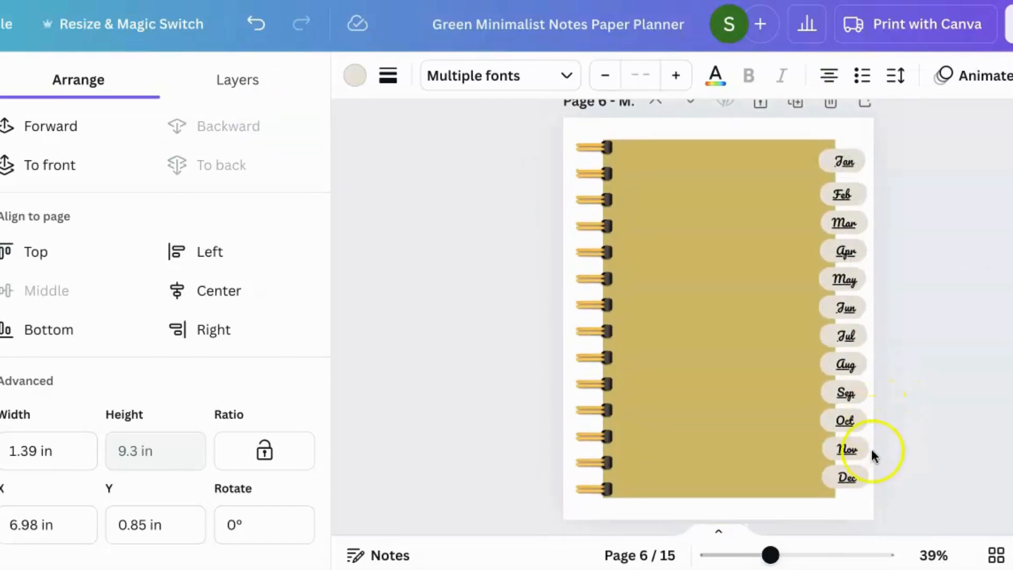
left_click_drag(886, 483, 840, 146)
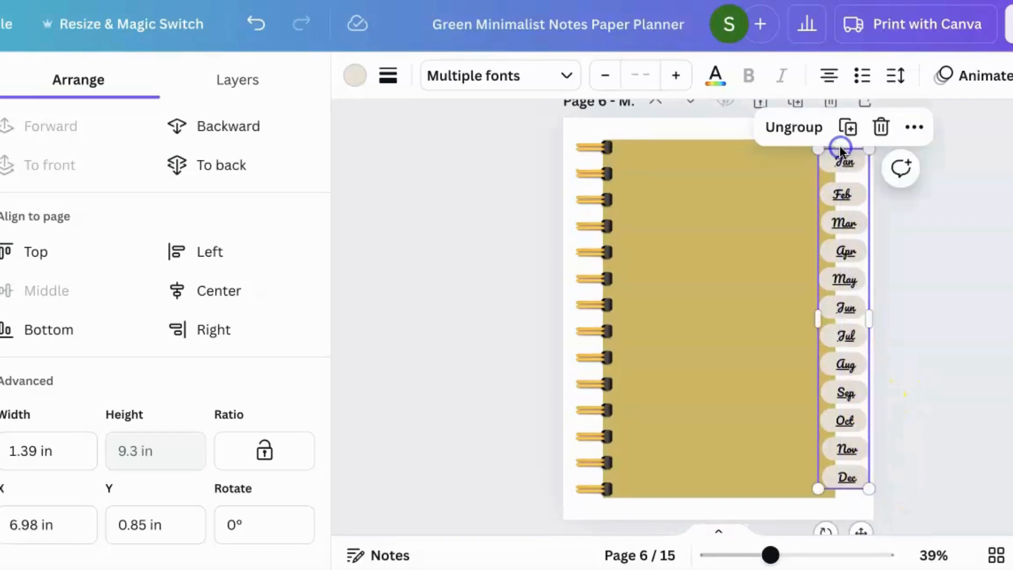
left_click(258, 127)
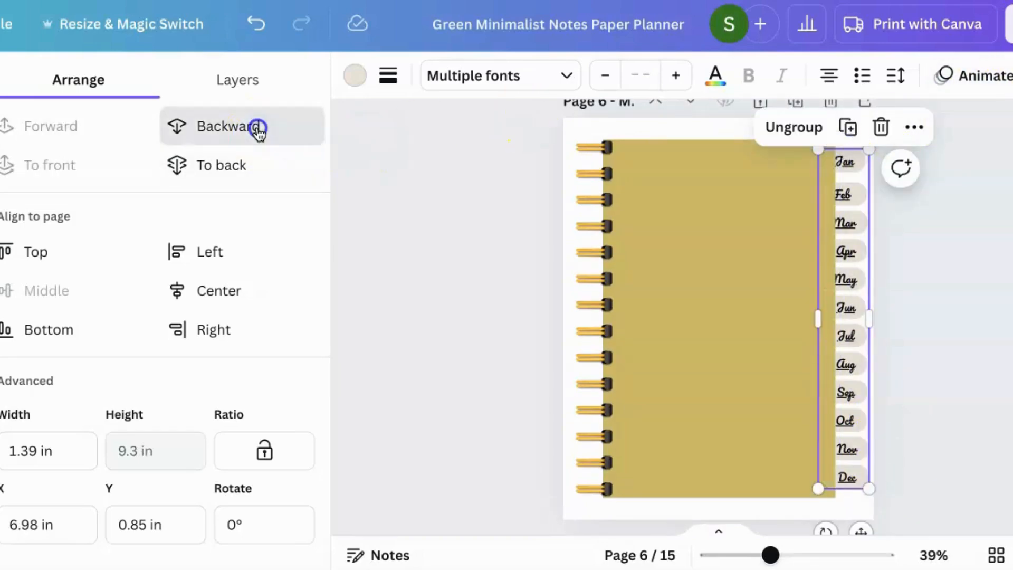
Send the groups of linked month tabs on pages 5 and 4 backward, behind the notebook
scroll(955, 251, "up", 10)
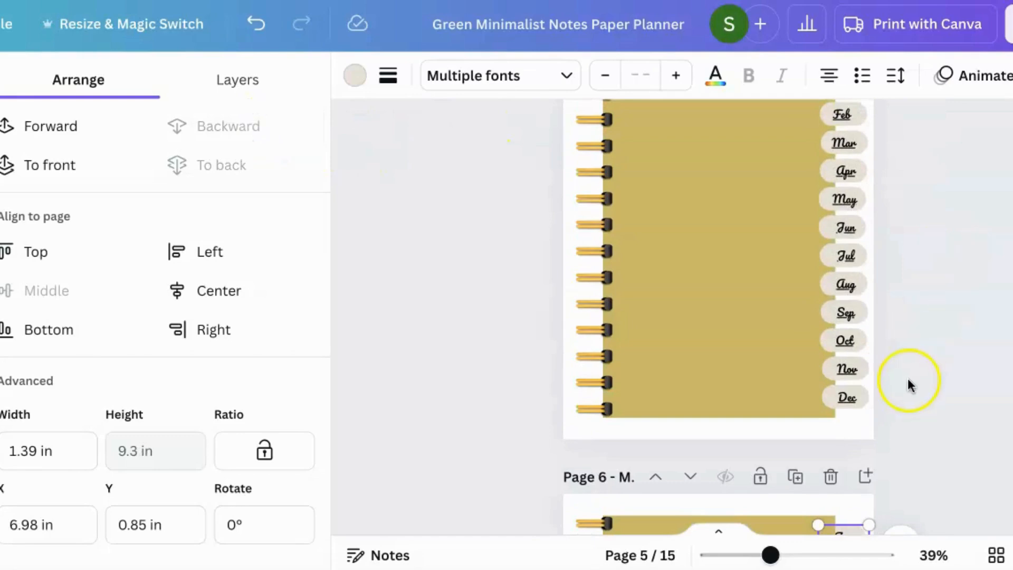
scroll(885, 406, "up", 1)
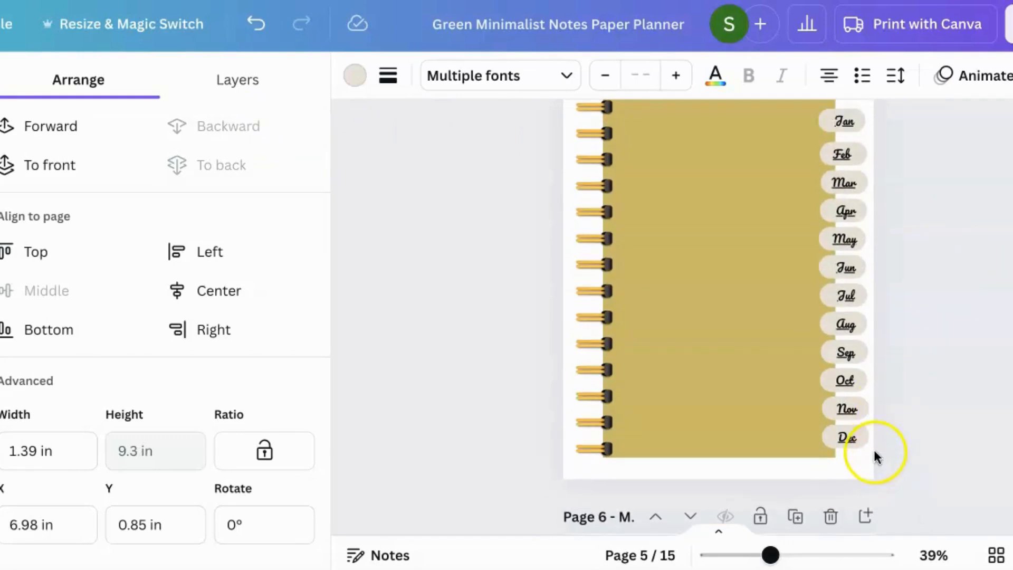
scroll(874, 443, "up", 1)
left_click_drag(881, 466, 837, 134)
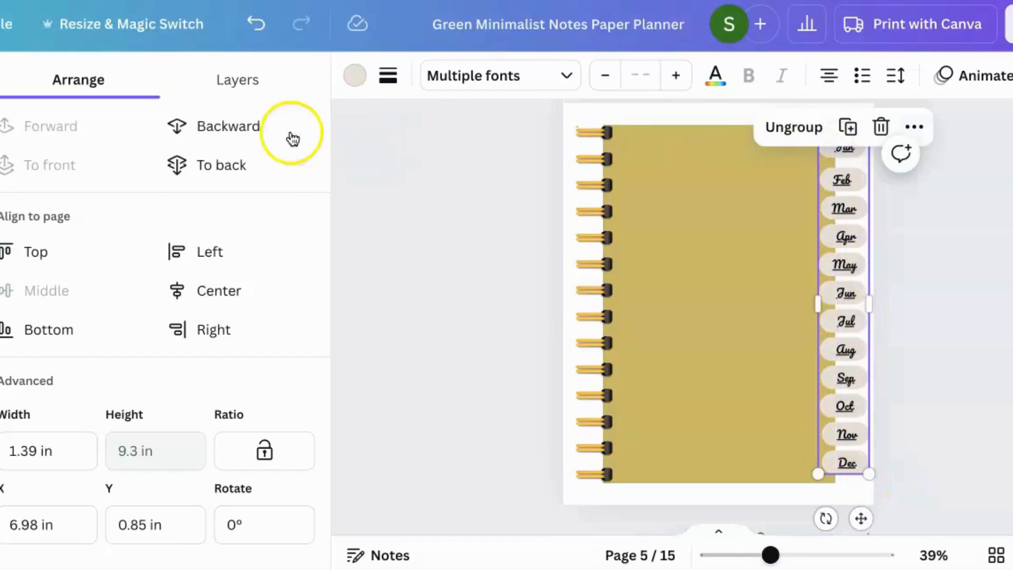
left_click(255, 125)
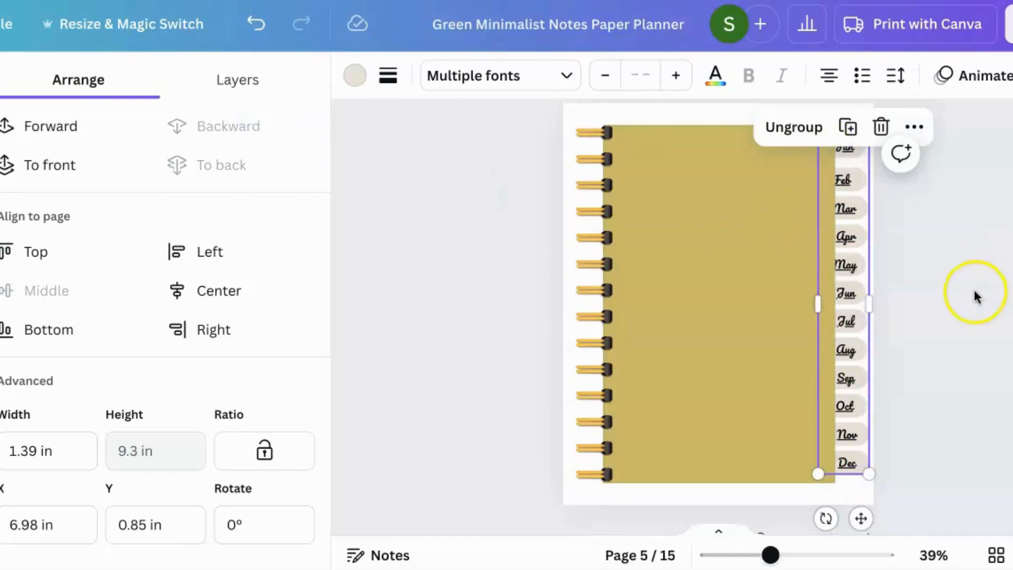
scroll(974, 297, "up", 8)
left_click_drag(889, 425, 865, 174)
scroll(939, 250, "up", 3)
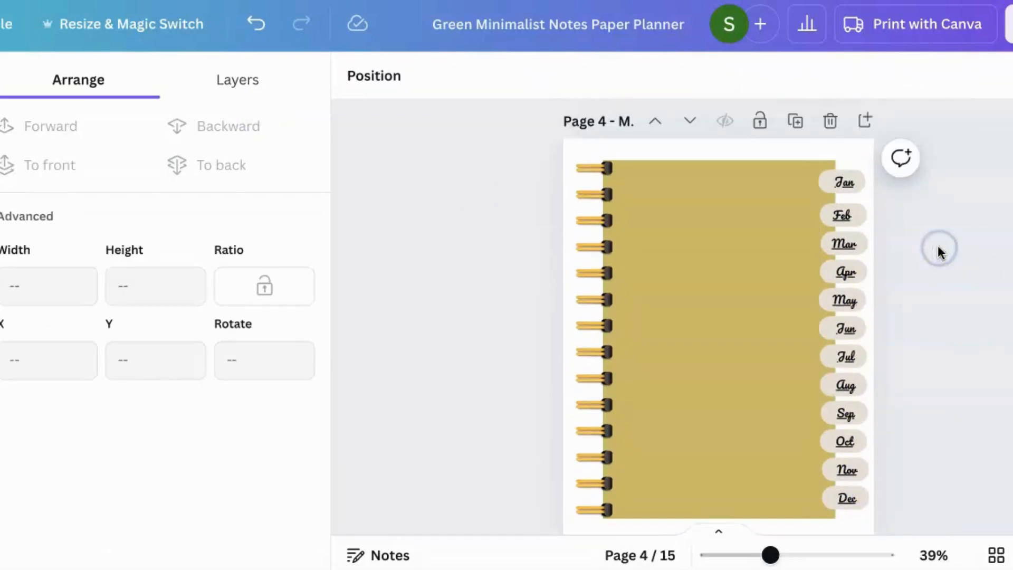
left_click_drag(885, 499, 841, 170)
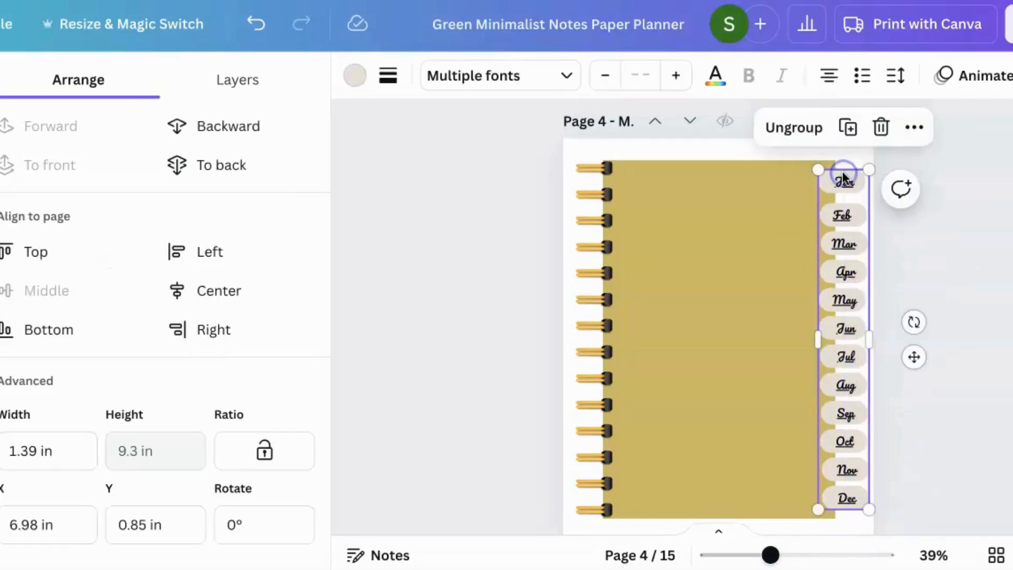
left_click(195, 124)
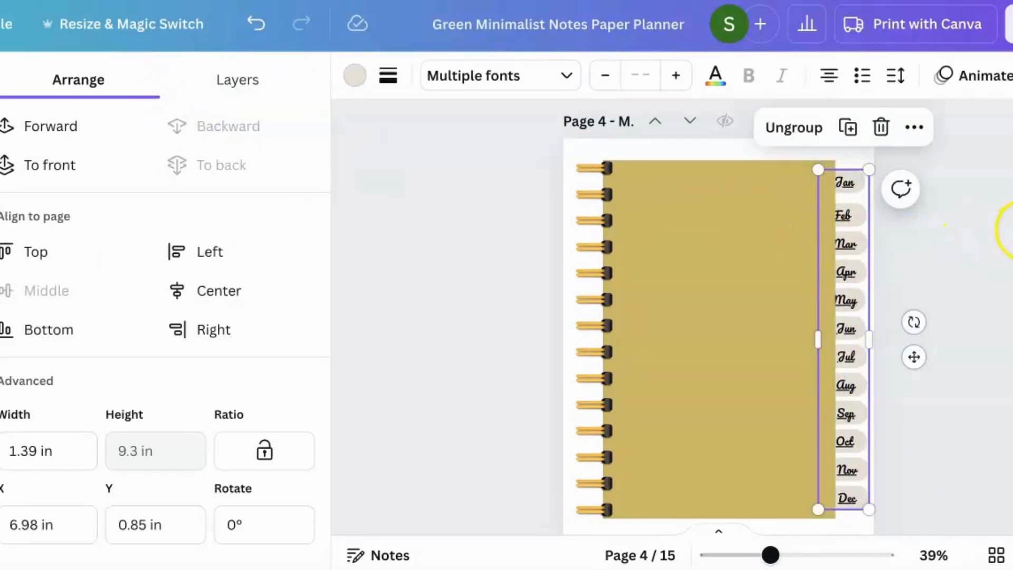
Send the group of linked month tabs on page 3 backward, behind the notebook
scroll(1007, 229, "up", 10)
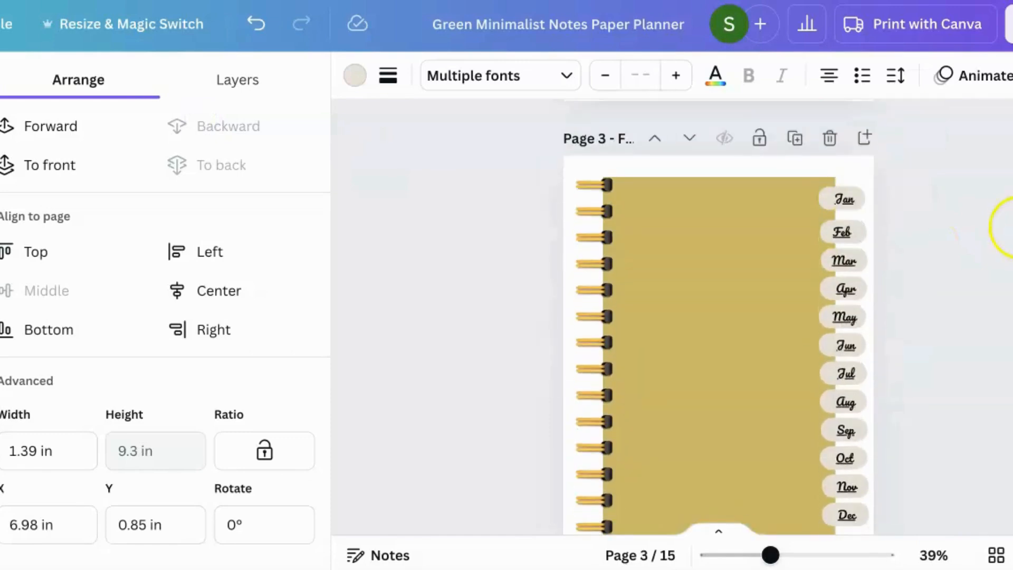
scroll(997, 216, "down", 4)
scroll(954, 324, "up", 2)
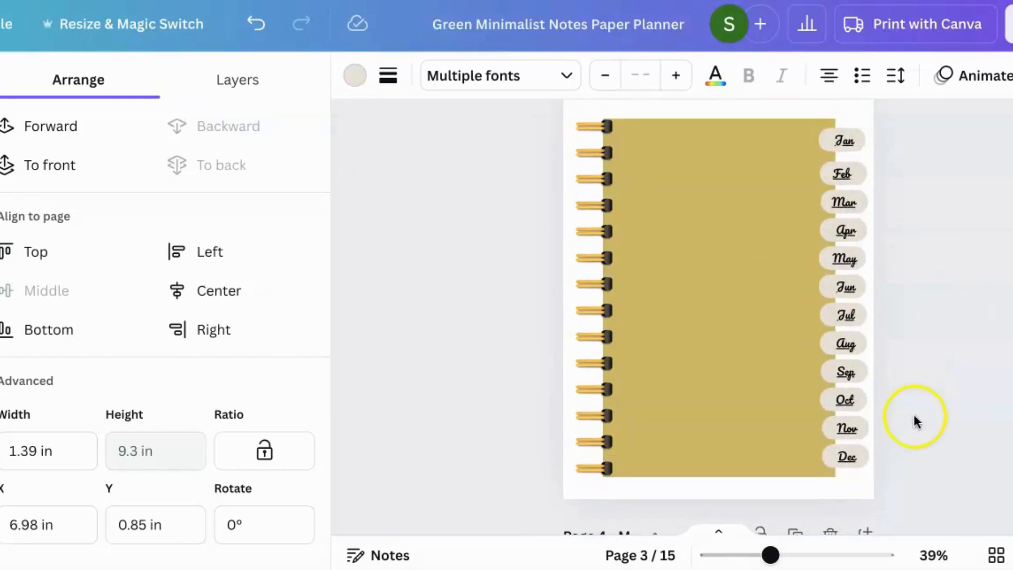
Send the whole group of month tabs on page 3 behind the gold notebook page
left_click_drag(878, 464, 843, 144)
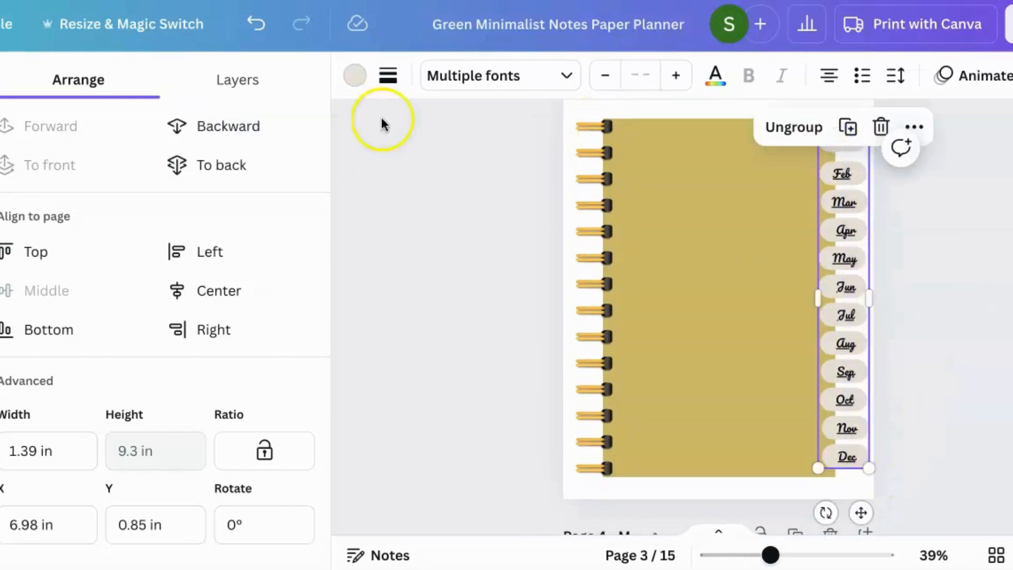
left_click(259, 126)
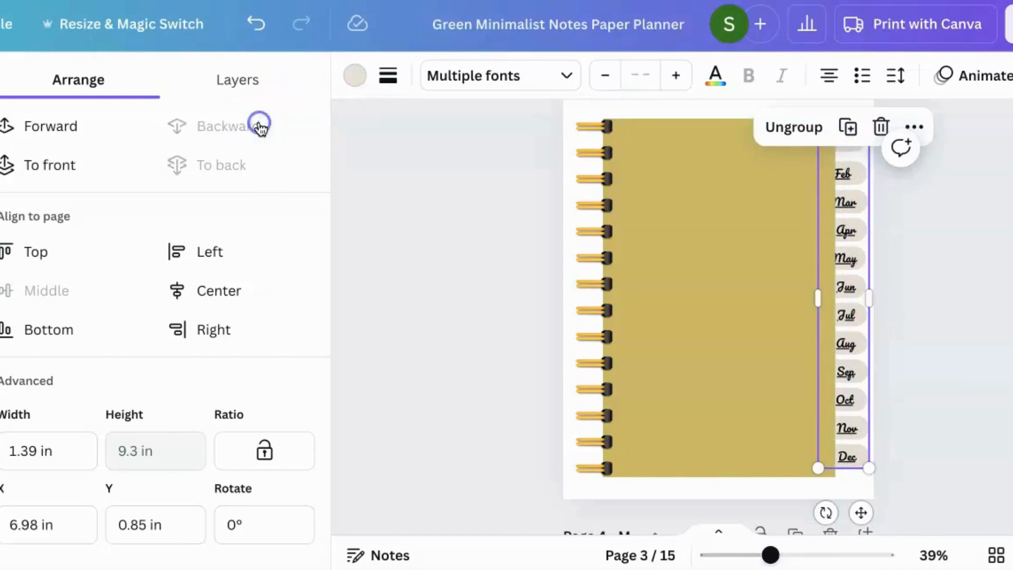
left_click(968, 238)
Send the whole group of month tabs on page 2 behind the gold notebook page
scroll(968, 239, "up", 10)
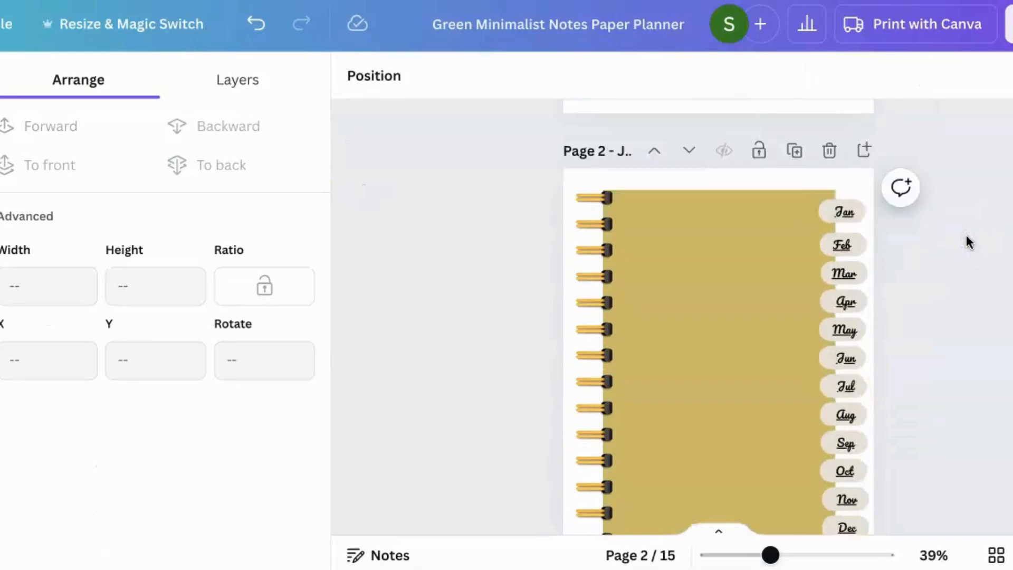
scroll(967, 240, "down", 1)
left_click(922, 423)
left_click_drag(885, 484, 841, 154)
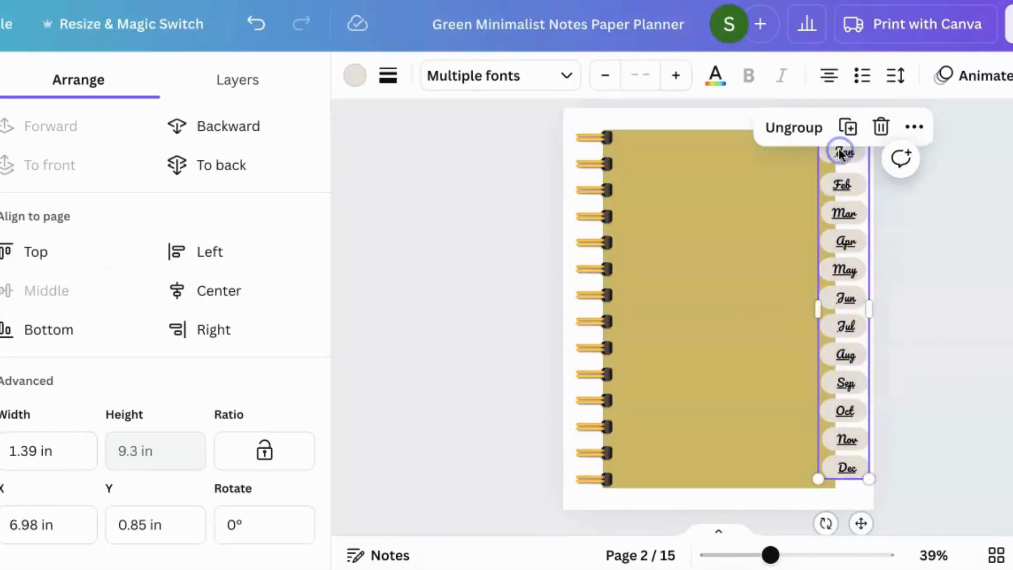
left_click(253, 126)
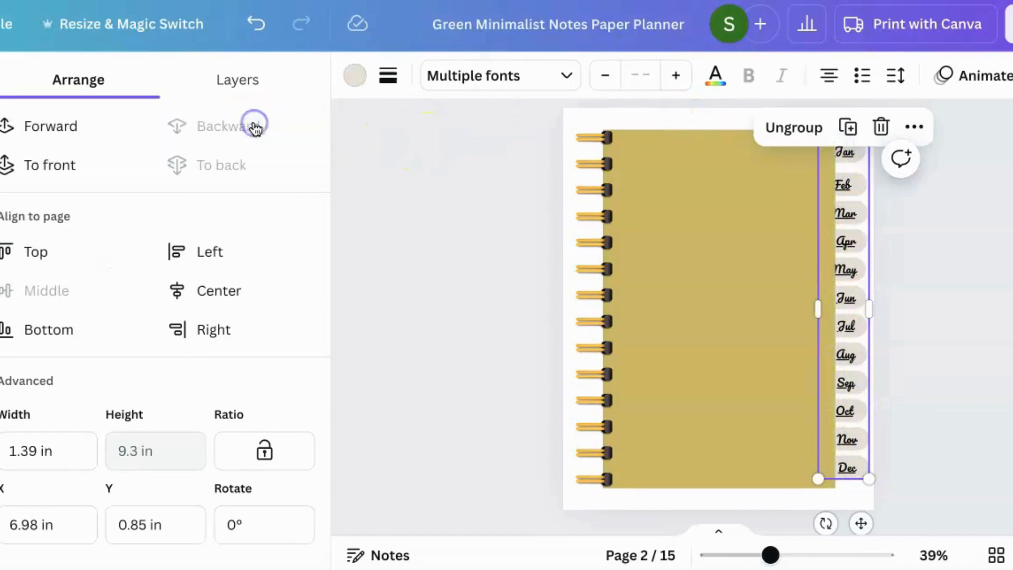
left_click(1005, 277)
Send the whole group of month tabs on page 1 behind the gold notebook page
scroll(1005, 278, "up", 8)
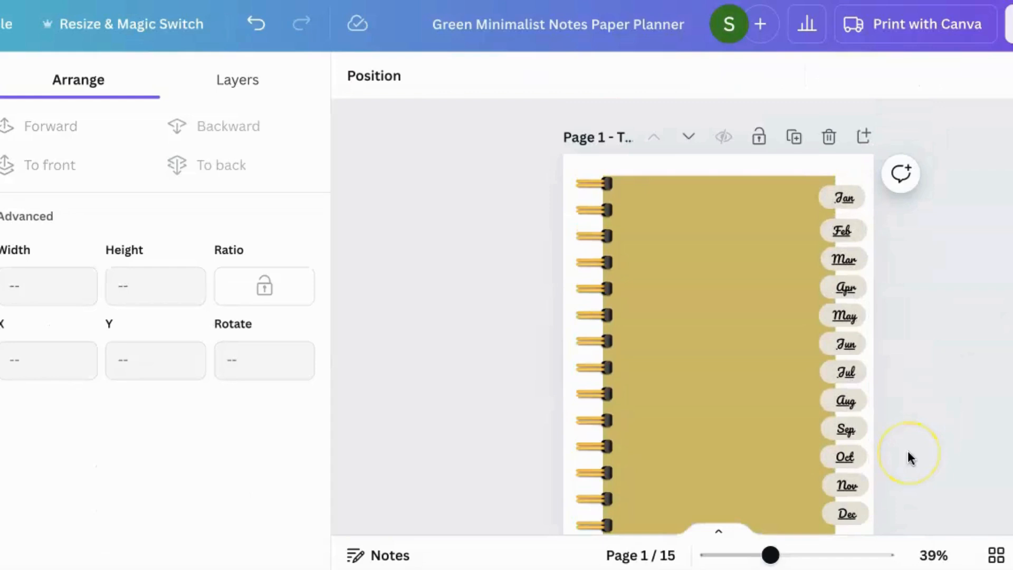
scroll(908, 450, "down", 1)
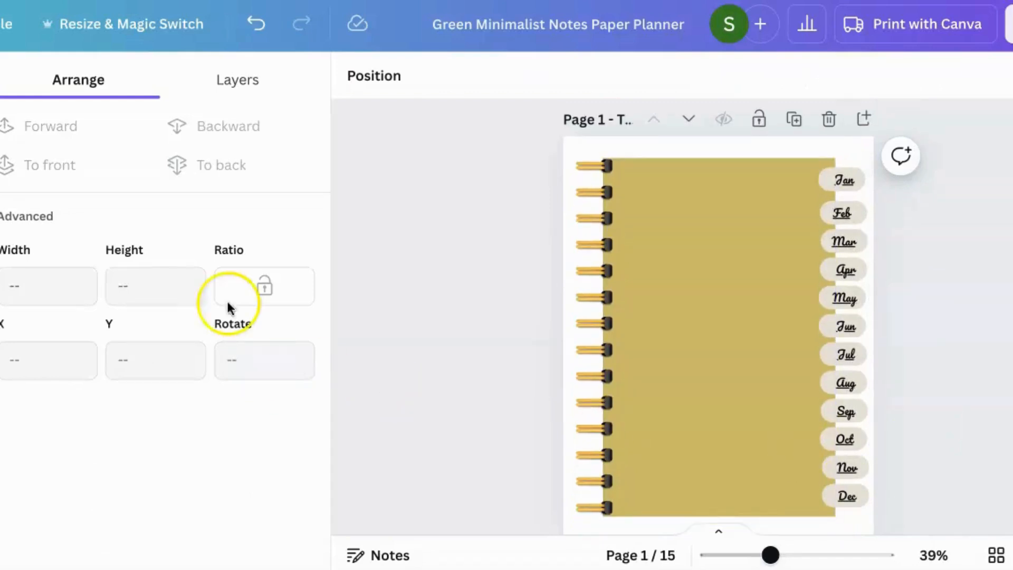
Check on pages 4, 5 and 7 whether the month tabs are ungrouped by selecting individual labels such as Feb, Jul and Mar
scroll(1006, 336, "down", 20)
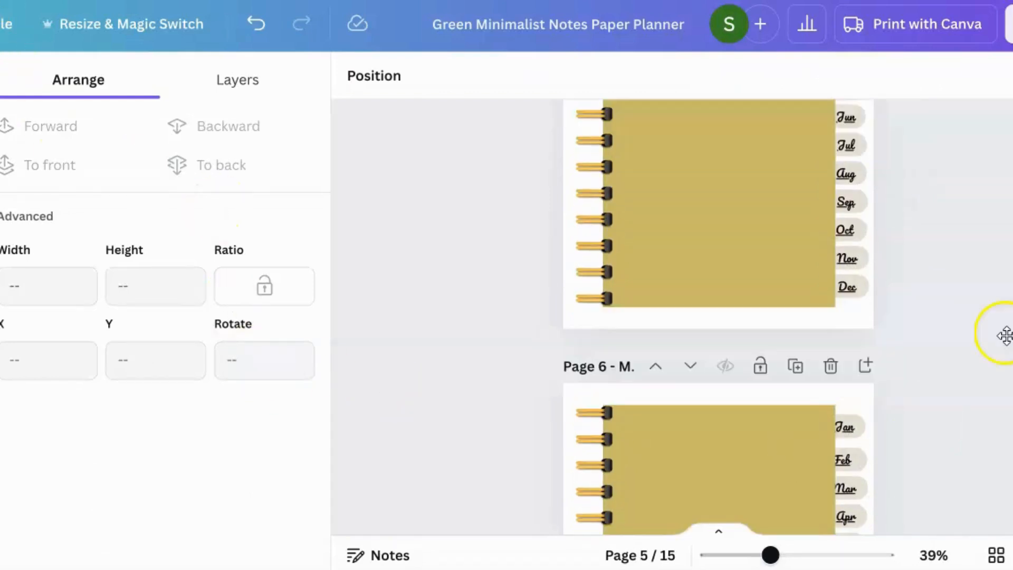
scroll(967, 294, "up", 13)
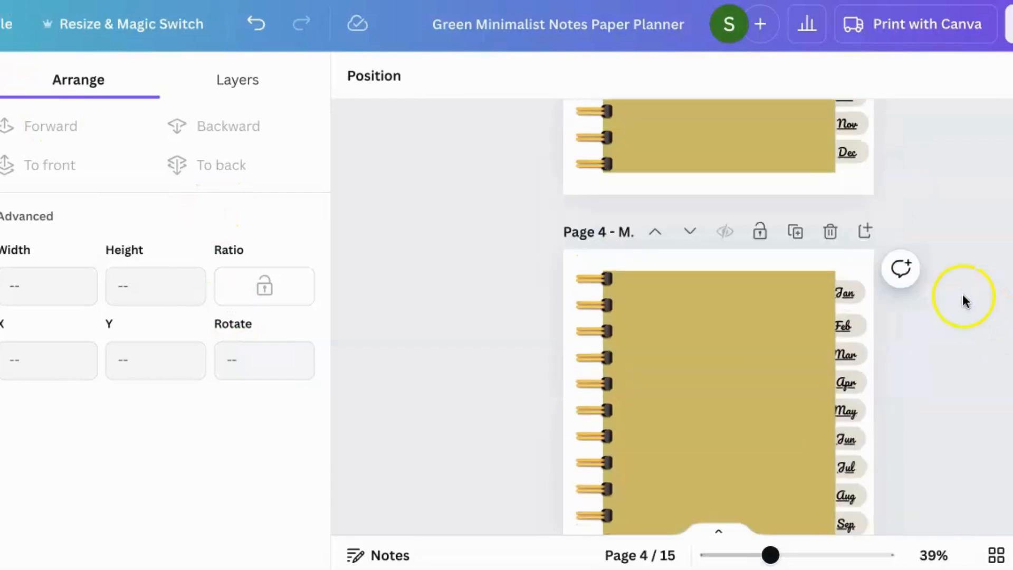
left_click(846, 327)
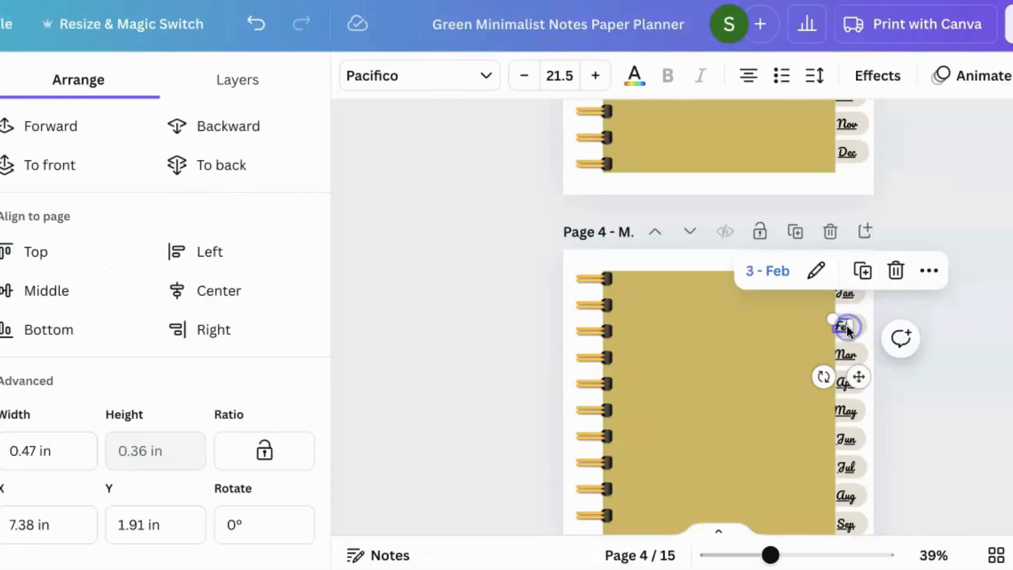
left_click(982, 308)
scroll(984, 309, "down", 10)
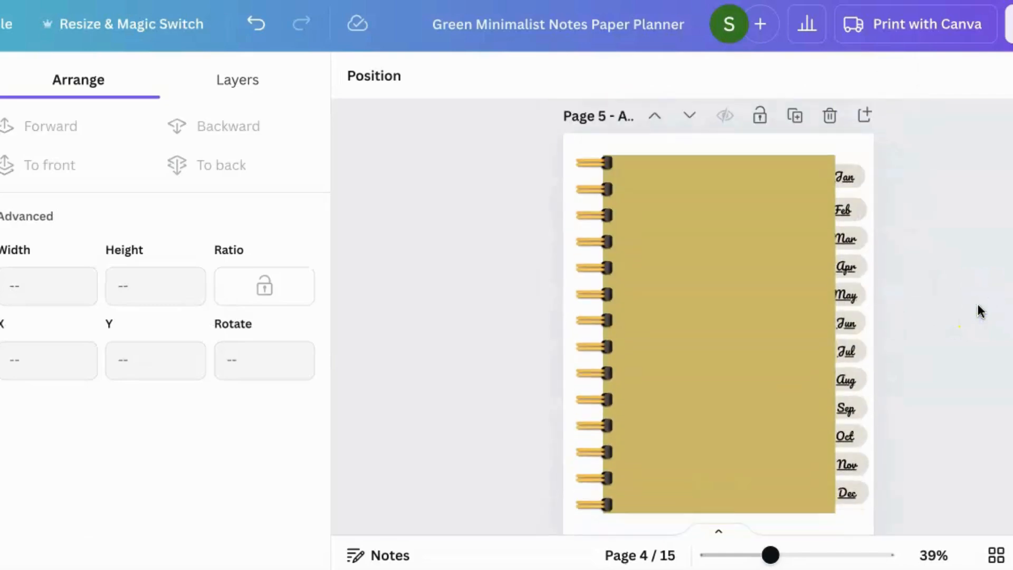
left_click(859, 357)
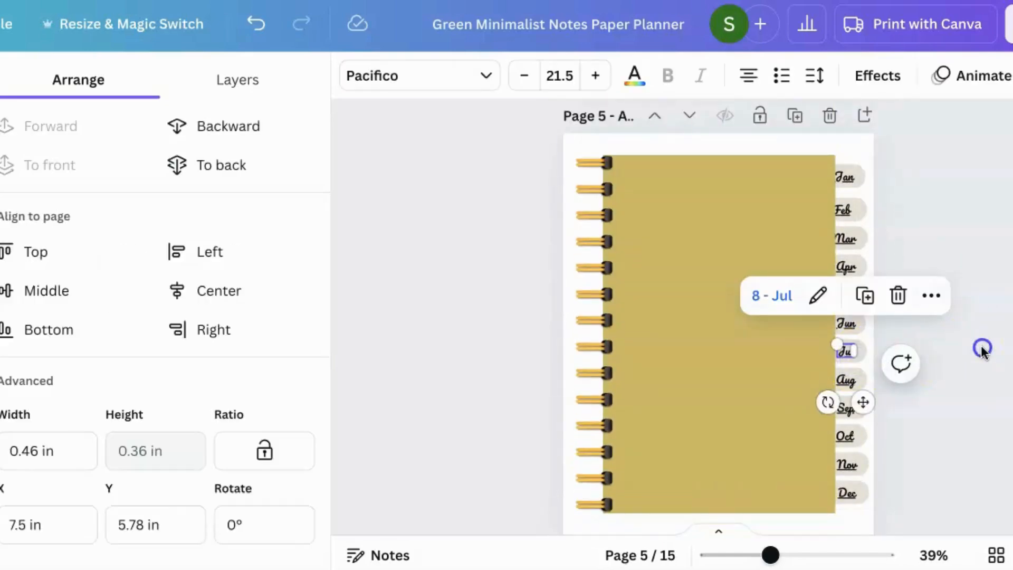
left_click(981, 348)
scroll(980, 345, "down", 15)
left_click(849, 454)
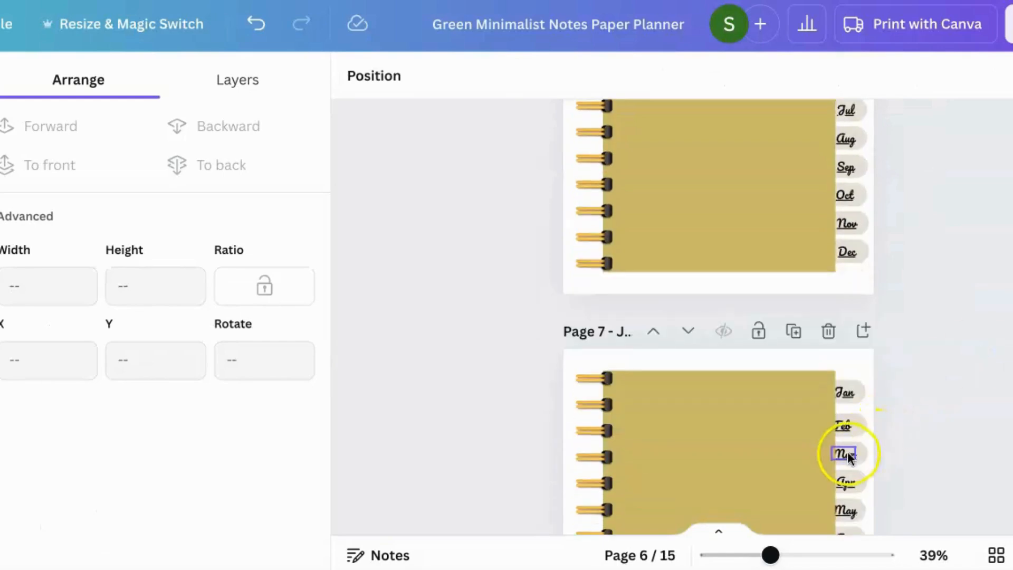
left_click(985, 393)
scroll(986, 390, "down", 6)
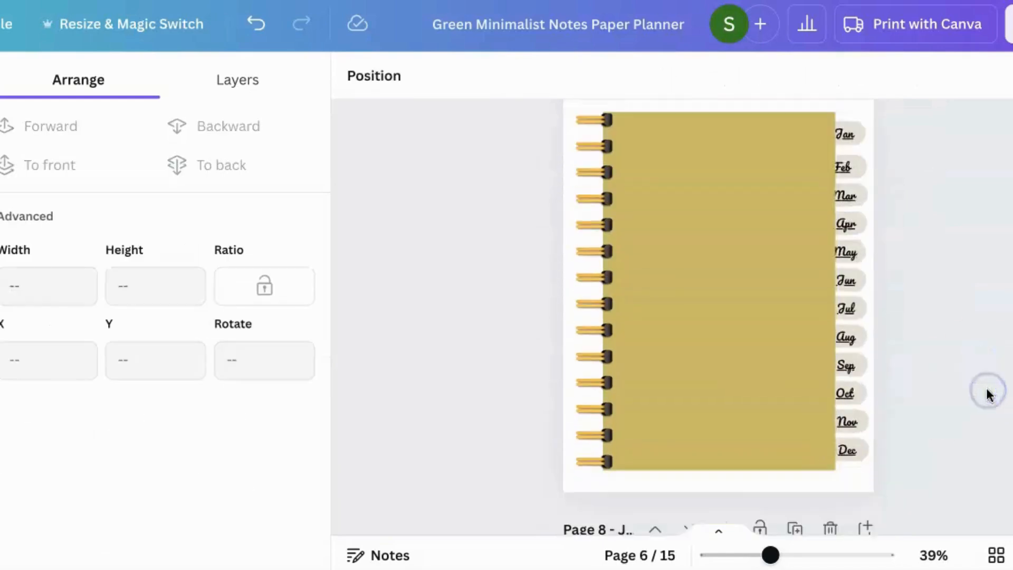
Ungroup the month tabs on pages 8 and 9
left_click(850, 494)
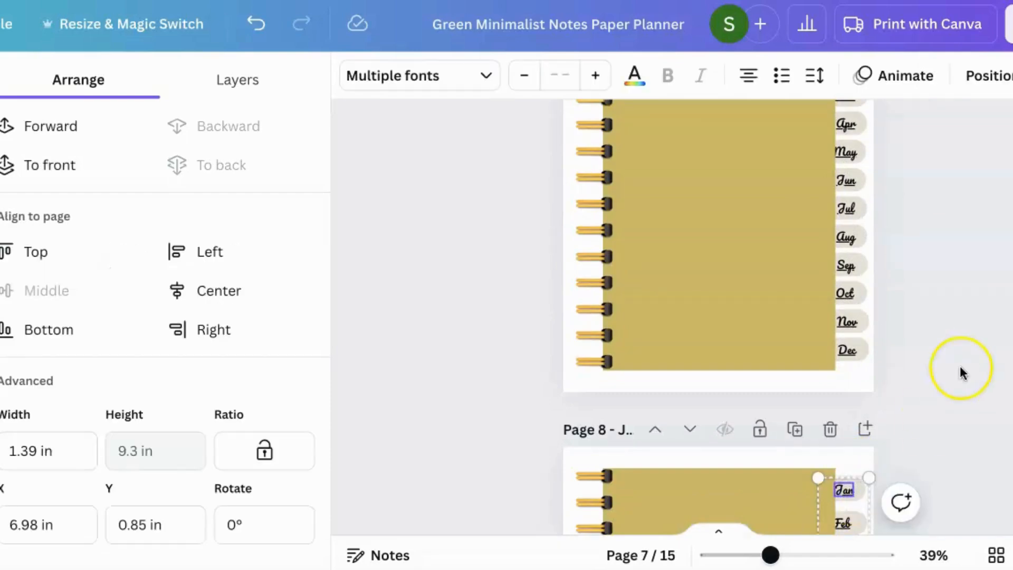
scroll(959, 367, "down", 5)
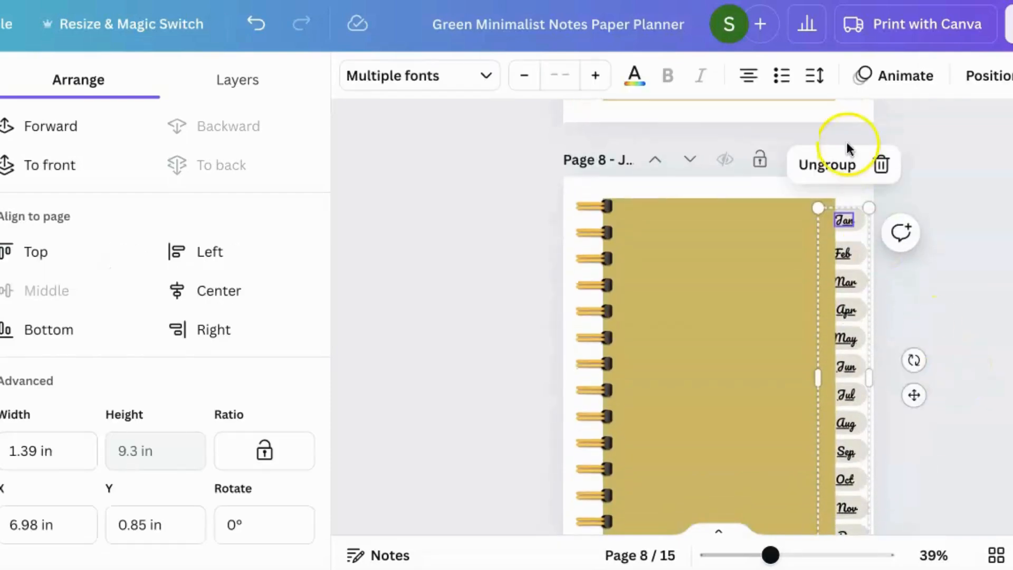
left_click(834, 168)
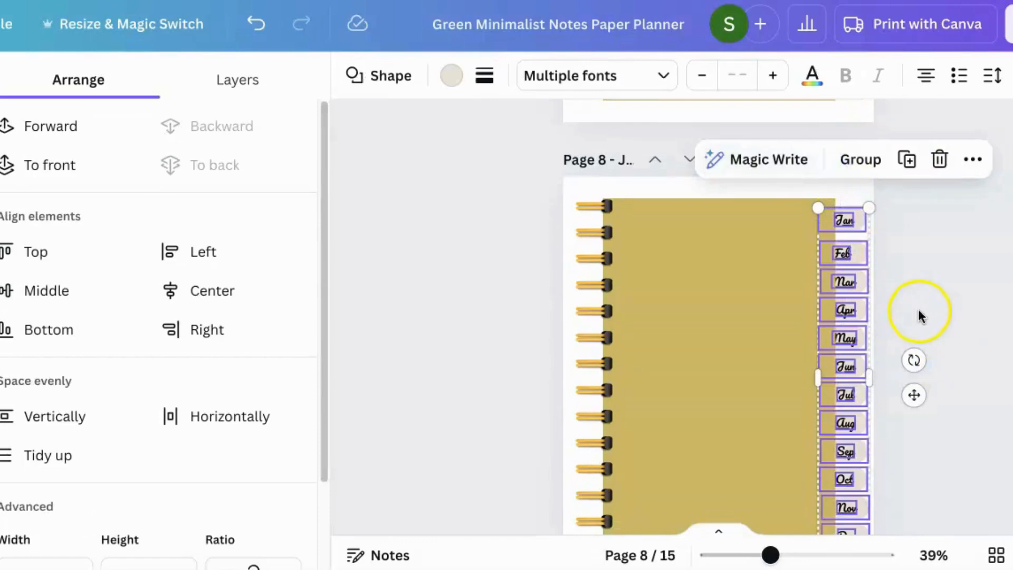
scroll(918, 308, "down", 8)
left_click(857, 341)
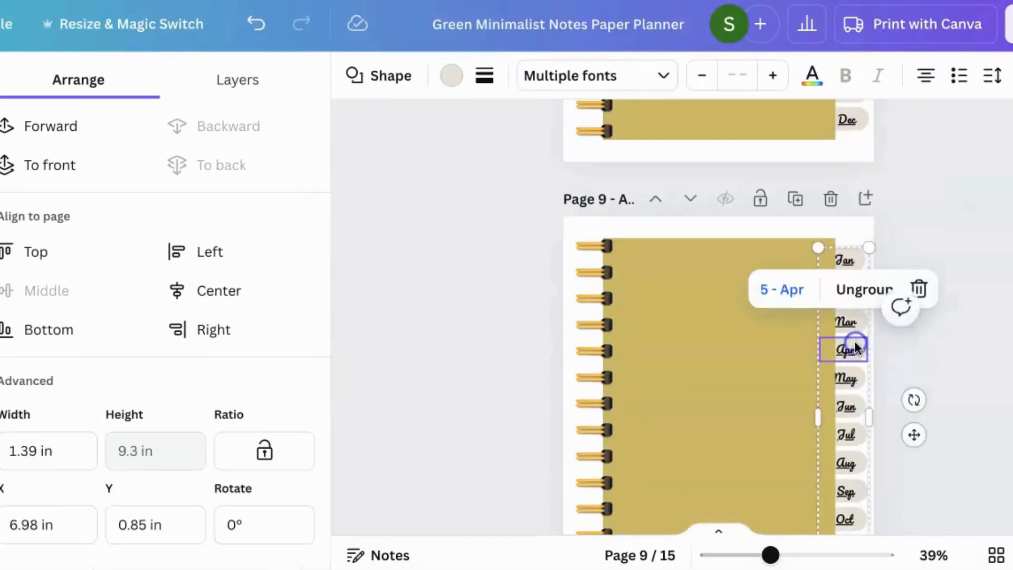
left_click(880, 291)
Ungroup the month tabs on pages 10 and 11
scroll(950, 331, "down", 10)
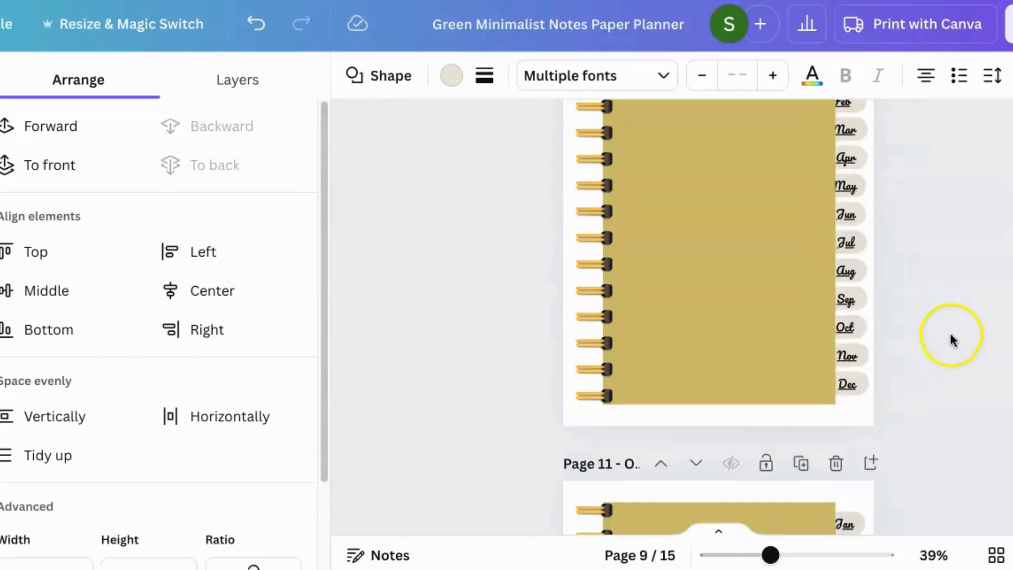
left_click(853, 307)
left_click(850, 258)
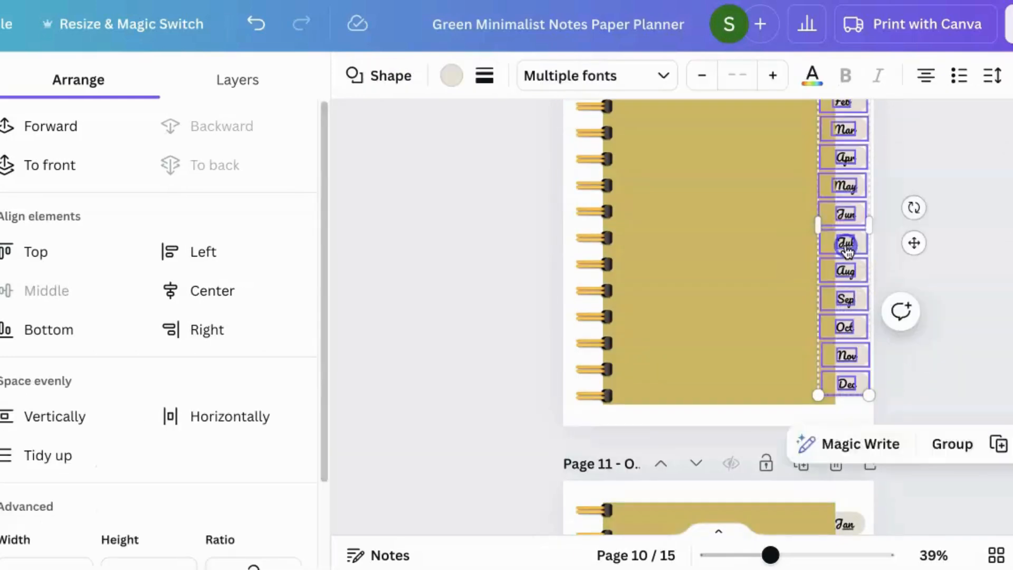
scroll(949, 346, "down", 7)
left_click(855, 324)
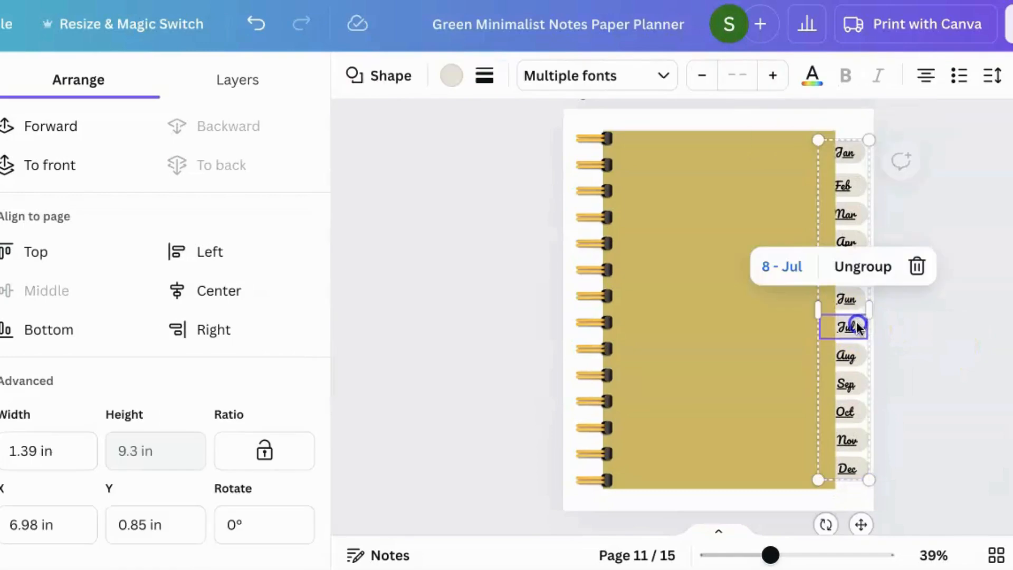
left_click(862, 267)
Ungroup the month tabs on pages 12 and 13
scroll(932, 369, "down", 6)
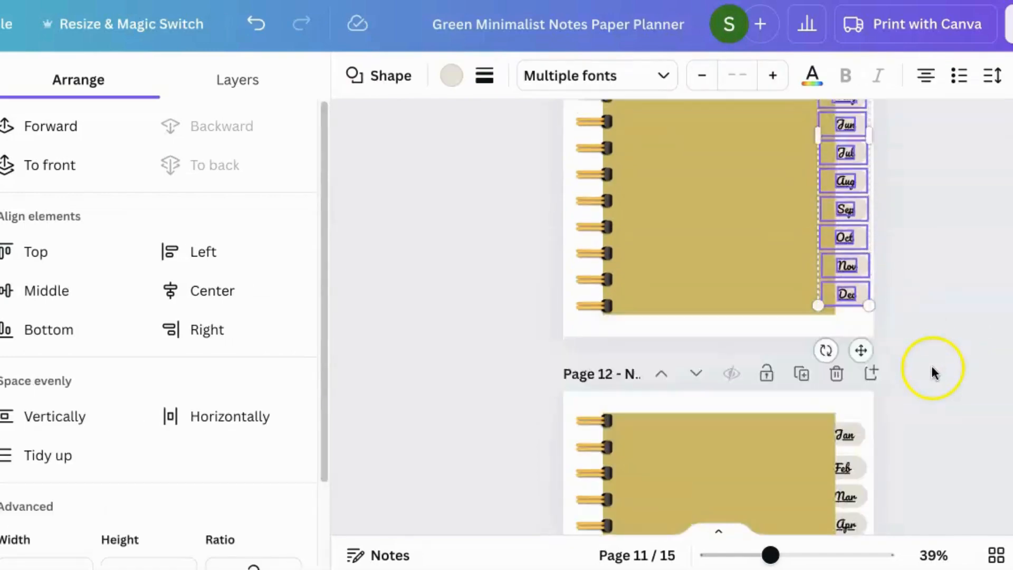
left_click(852, 387)
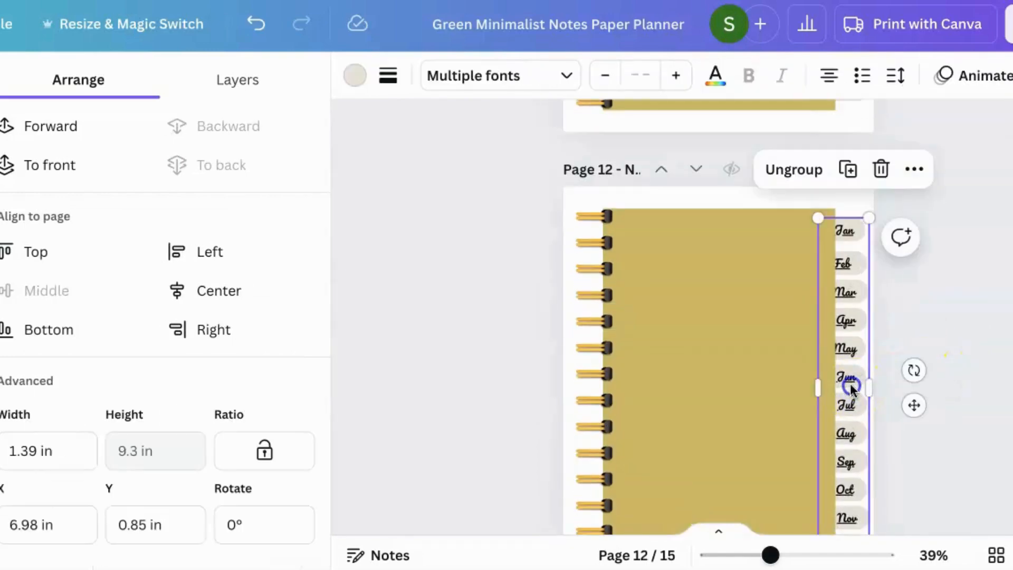
left_click(851, 377)
left_click(849, 336)
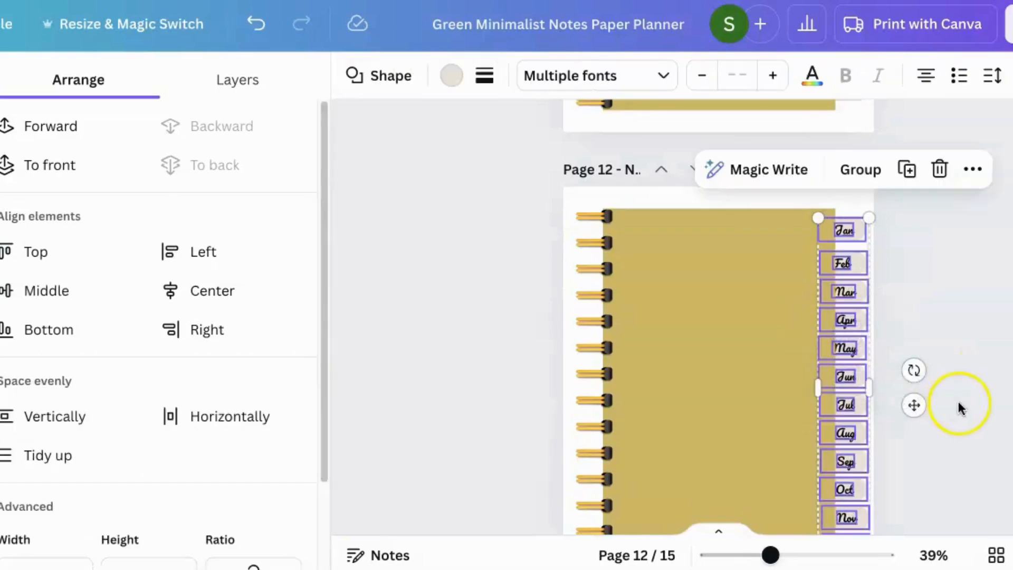
scroll(958, 407, "down", 5)
left_click(855, 385)
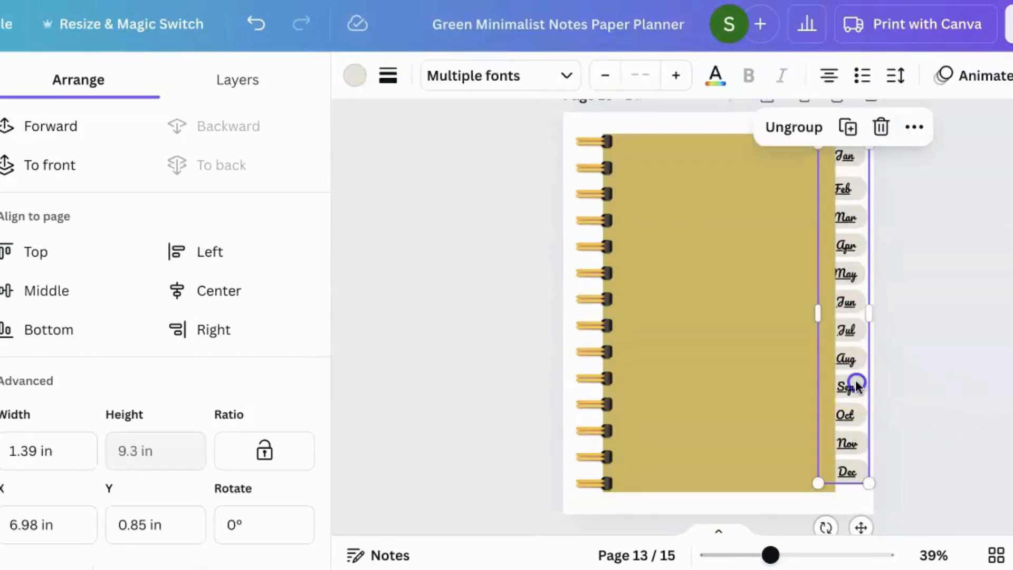
left_click(855, 385)
left_click(860, 327)
Ungroup the month tabs on page 14 and clear the selection
scroll(952, 393, "down", 1)
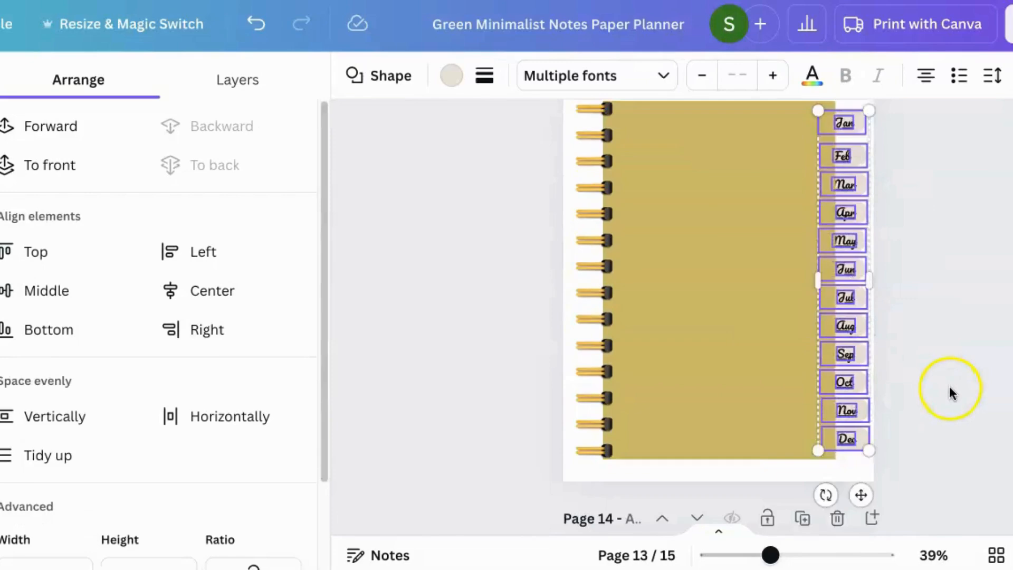
scroll(953, 393, "down", 5)
left_click(848, 425)
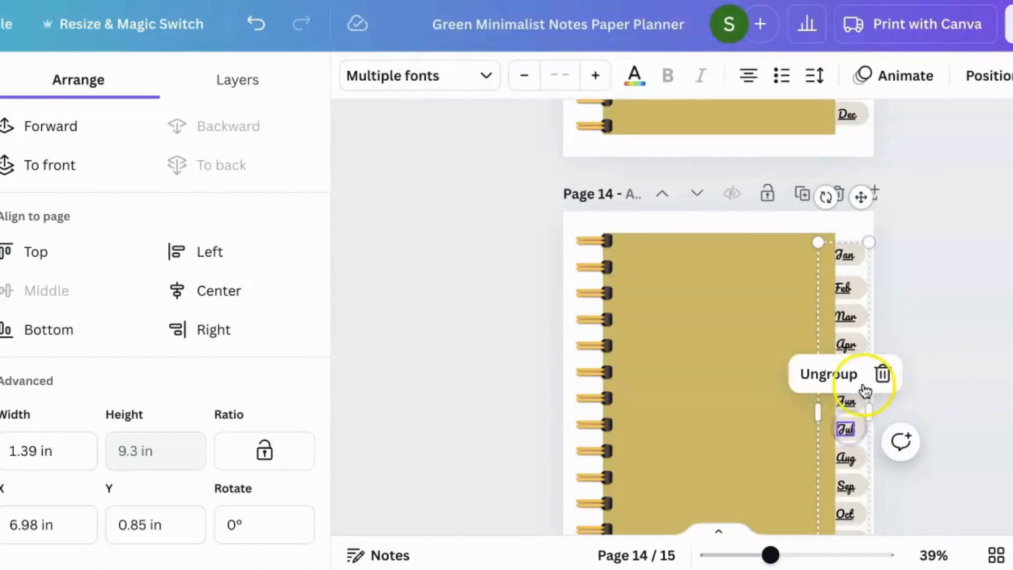
left_click(835, 385)
left_click(967, 373)
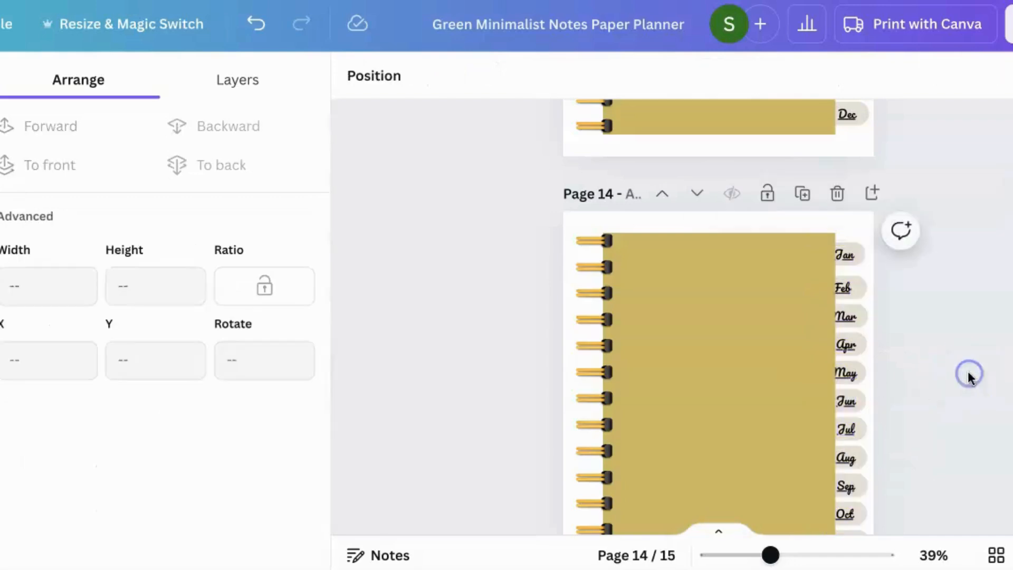
Return to page 1, search the elements for "background" and show all matching graphics
scroll(969, 375, "up", 20)
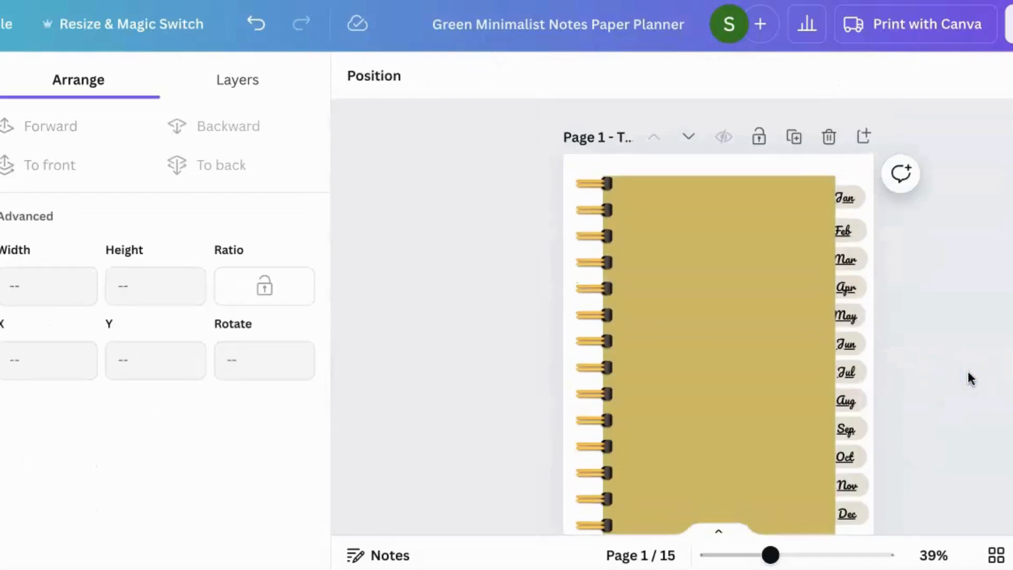
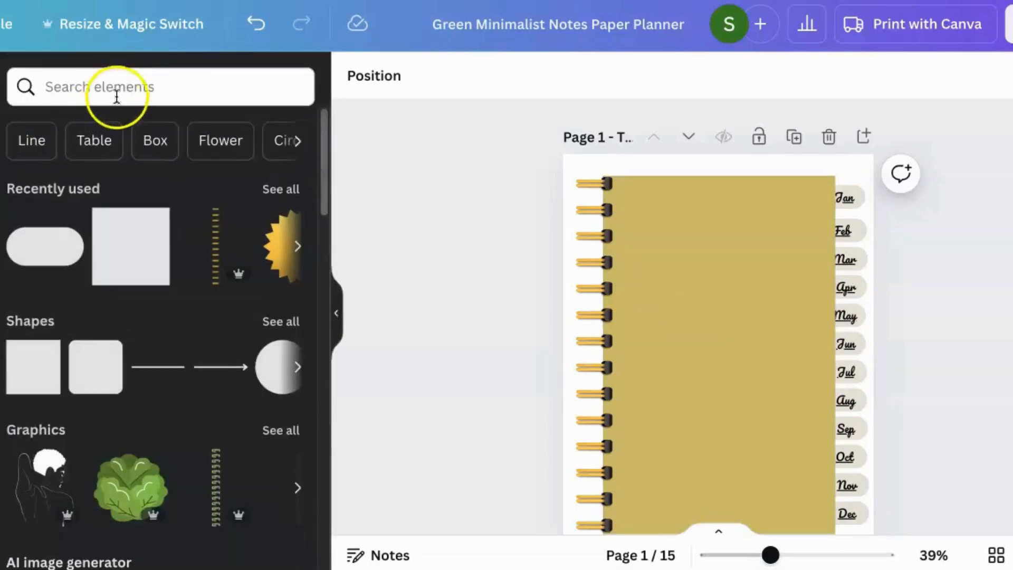
left_click(131, 85)
type("back")
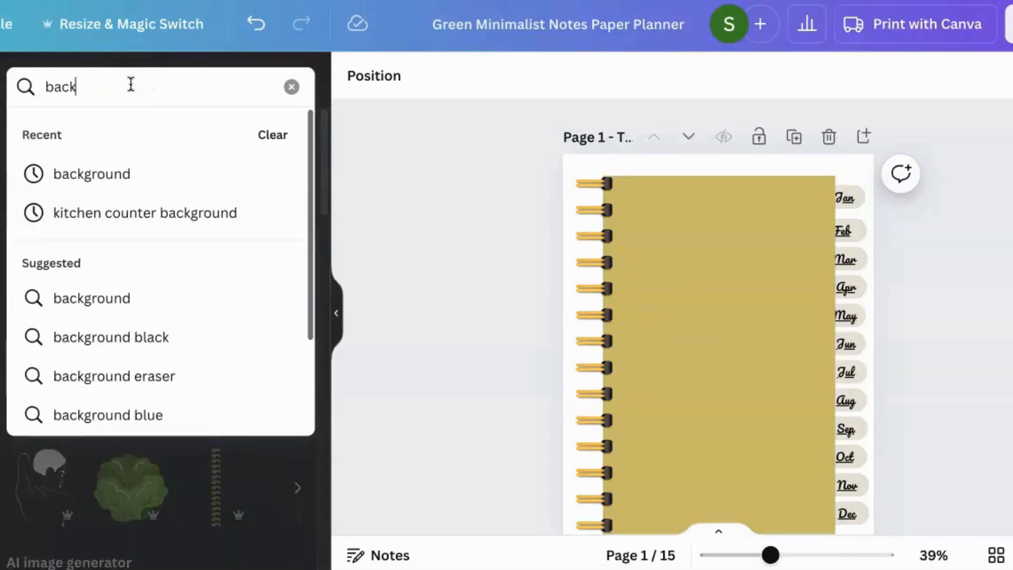
type("ground")
key("Return")
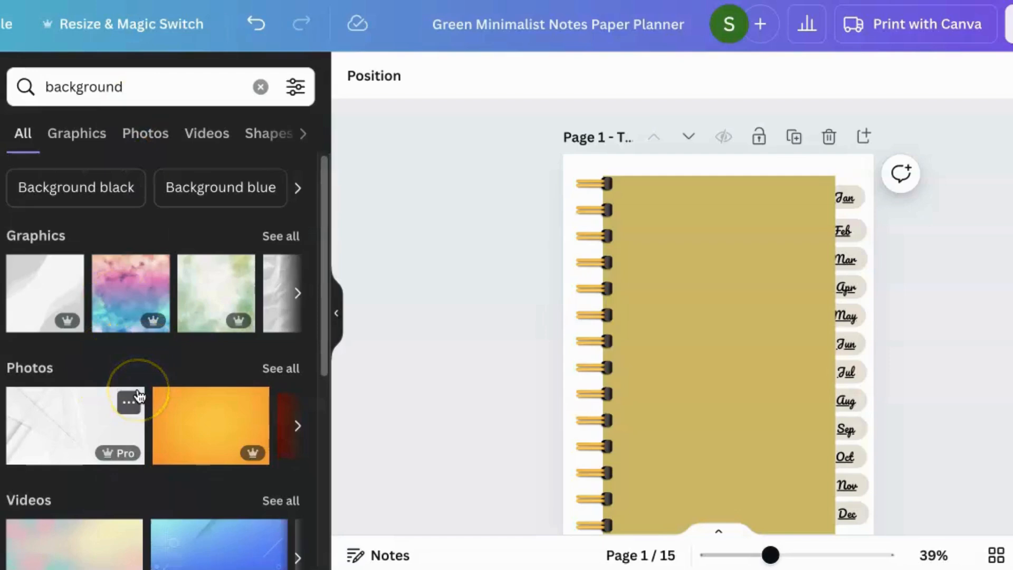
scroll(138, 396, "down", 5)
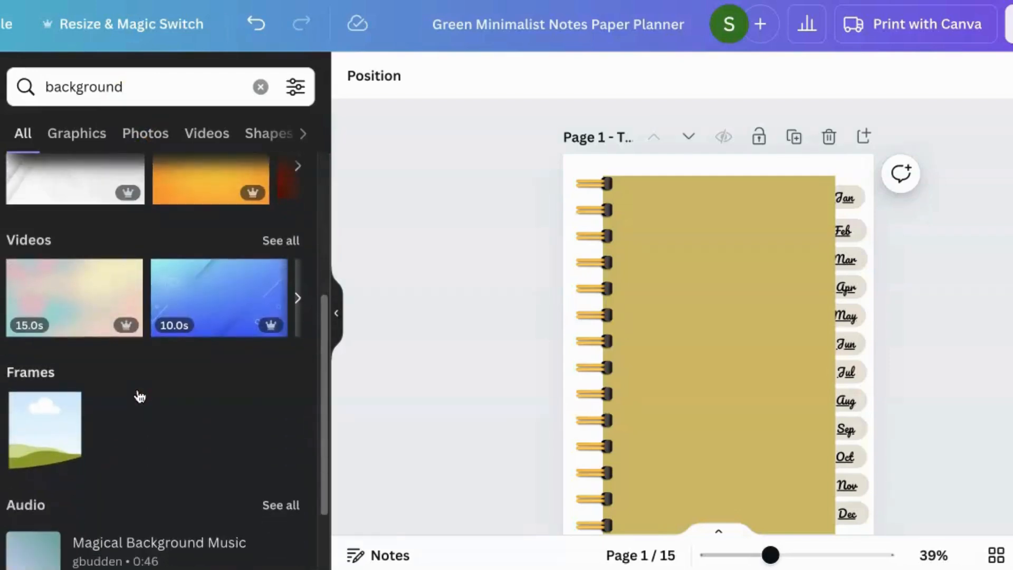
scroll(140, 397, "up", 5)
left_click(272, 235)
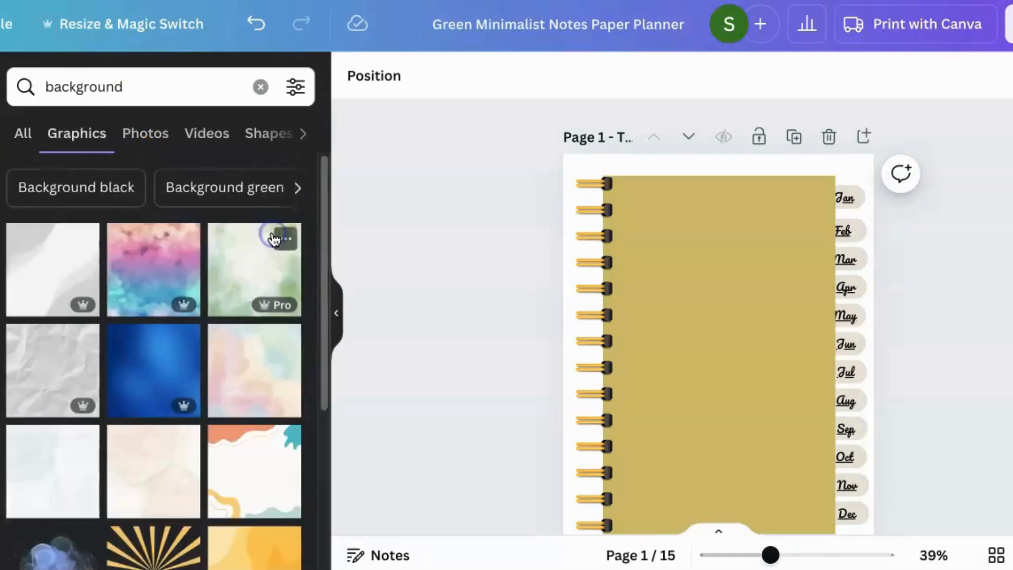
Browse the background graphics and add the blue sky with white clouds to page 1
scroll(161, 410, "down", 5)
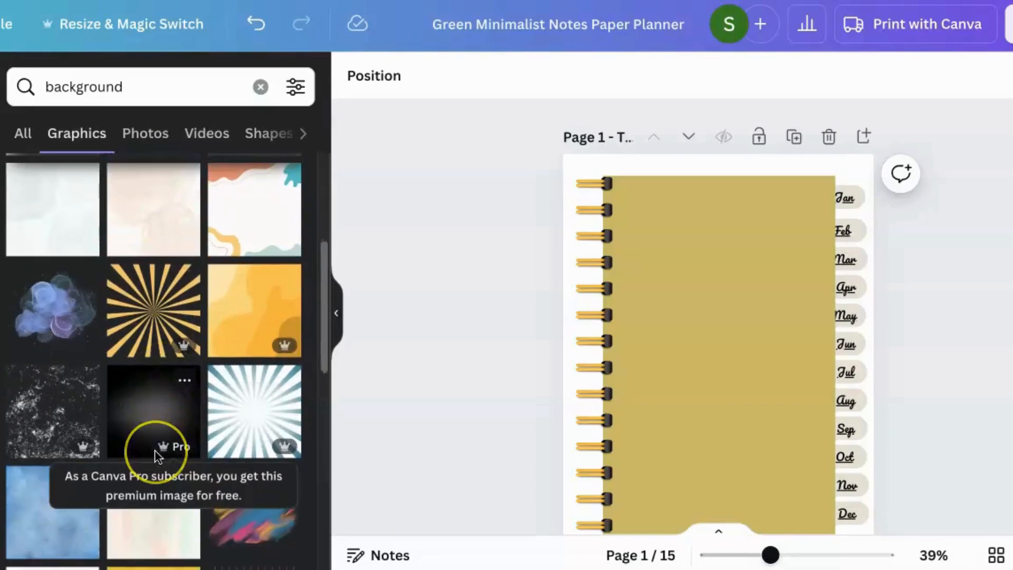
scroll(155, 455, "down", 5)
scroll(153, 469, "down", 3)
scroll(158, 478, "down", 5)
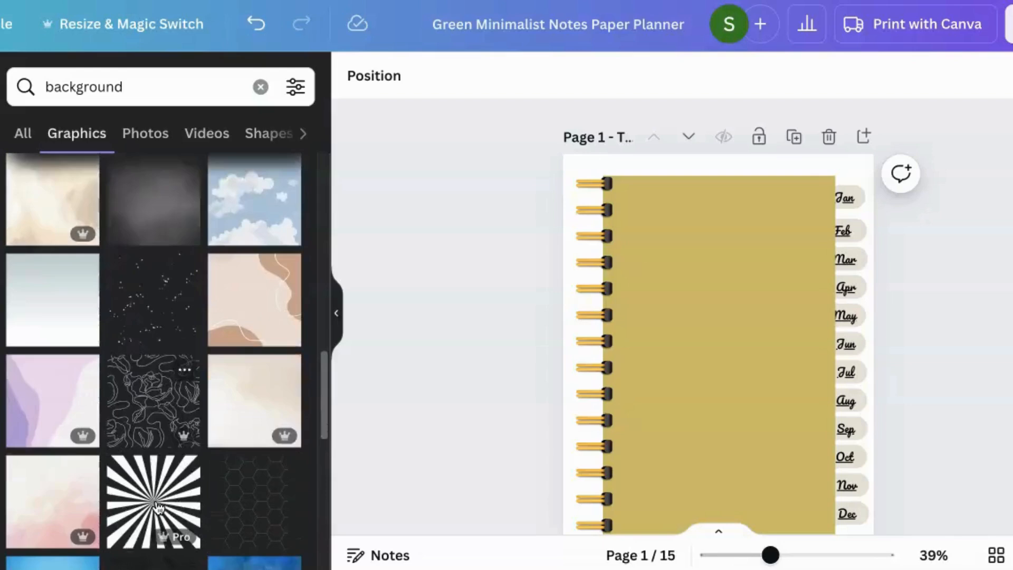
scroll(159, 507, "down", 5)
scroll(158, 508, "up", 8)
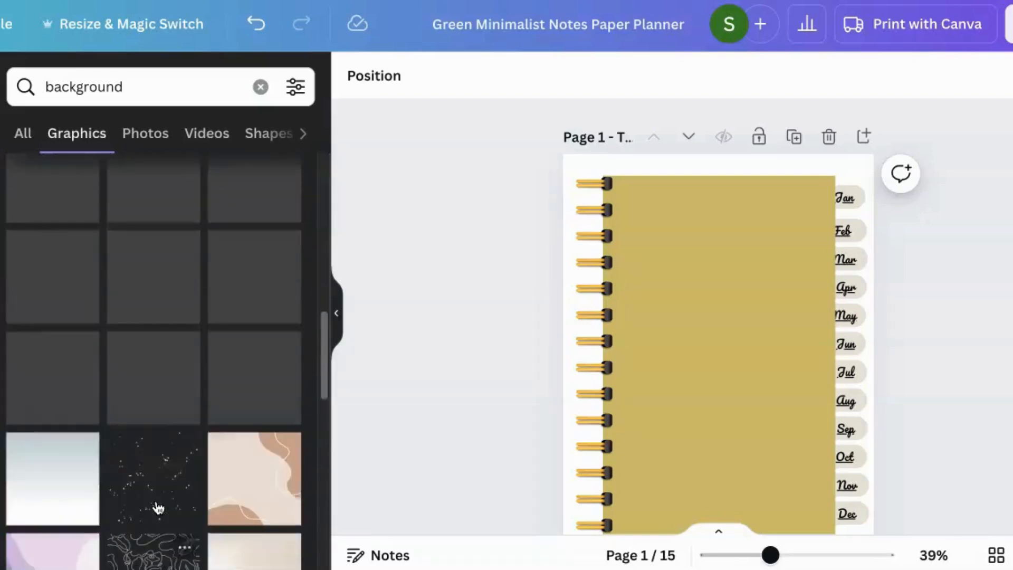
scroll(159, 508, "up", 2)
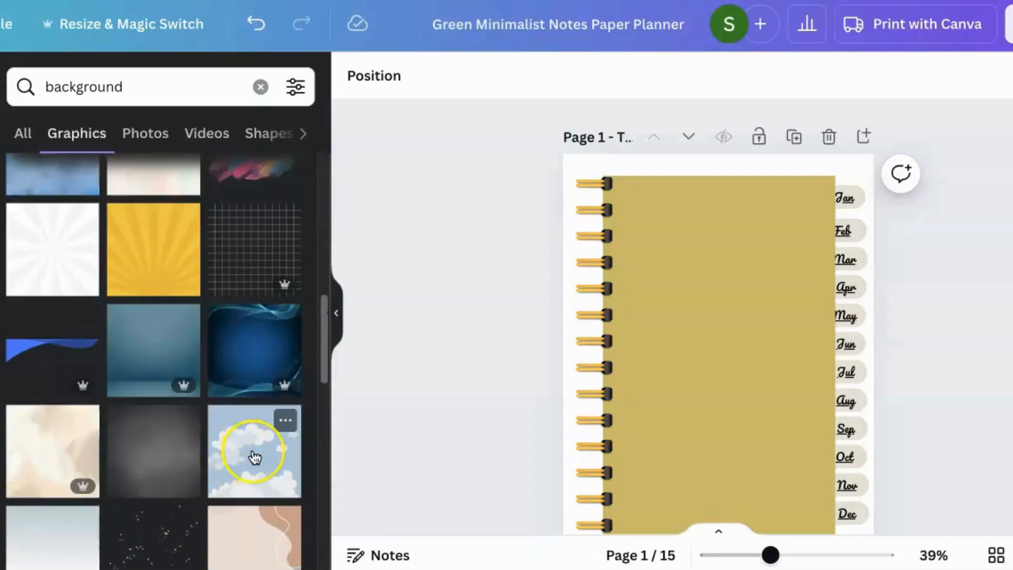
left_click(254, 455)
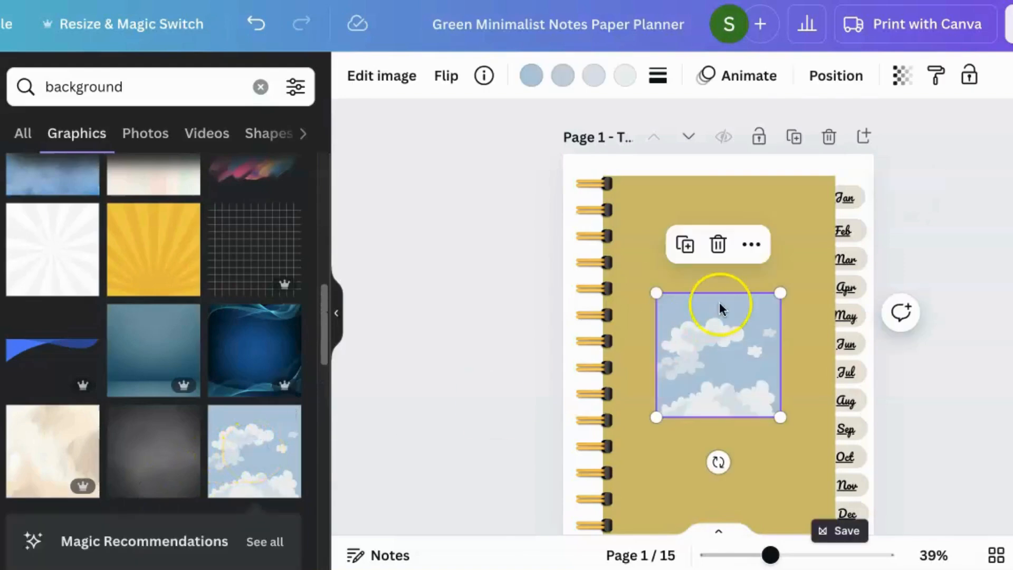
Try the cloud graphic at the notebook cover's top-left corner, enlarged to the cover's width, and delete it
left_click_drag(705, 364, 651, 241)
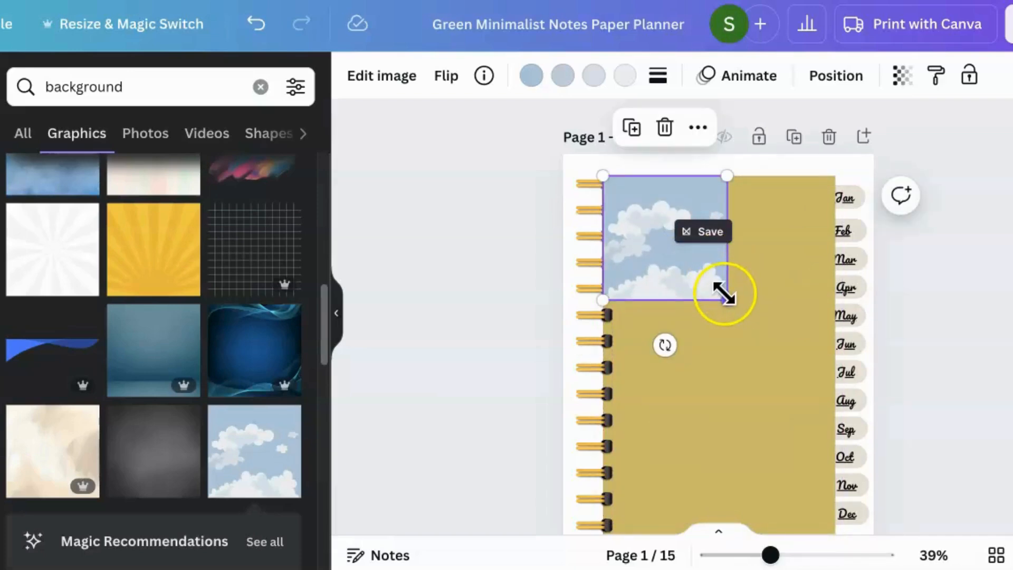
left_click_drag(724, 293, 715, 512)
left_click(710, 402)
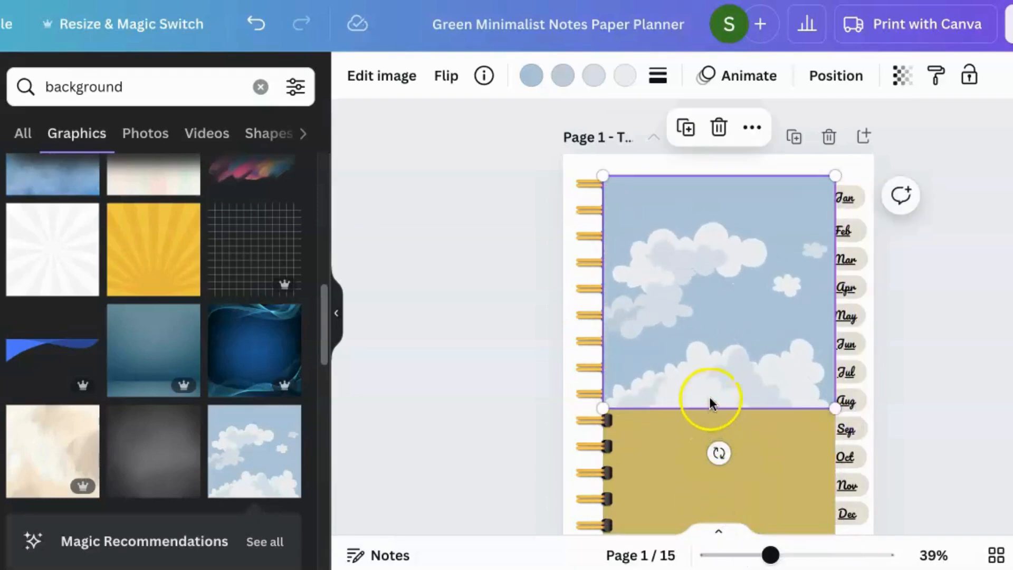
left_click(719, 128)
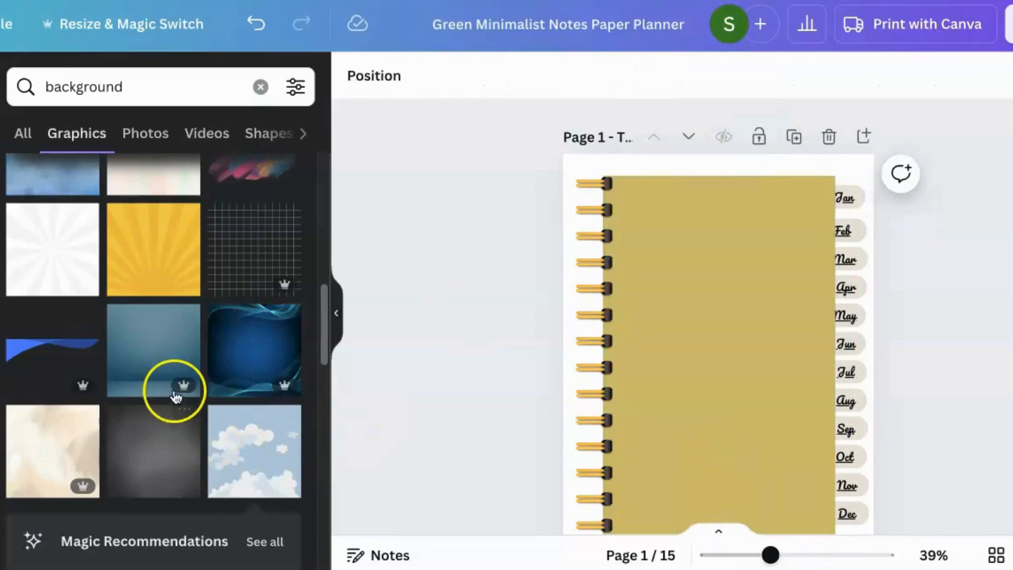
Add a square frame to page 1 and align it with the notebook cover's top-left corner
scroll(174, 389, "up", 3)
scroll(174, 389, "down", 5)
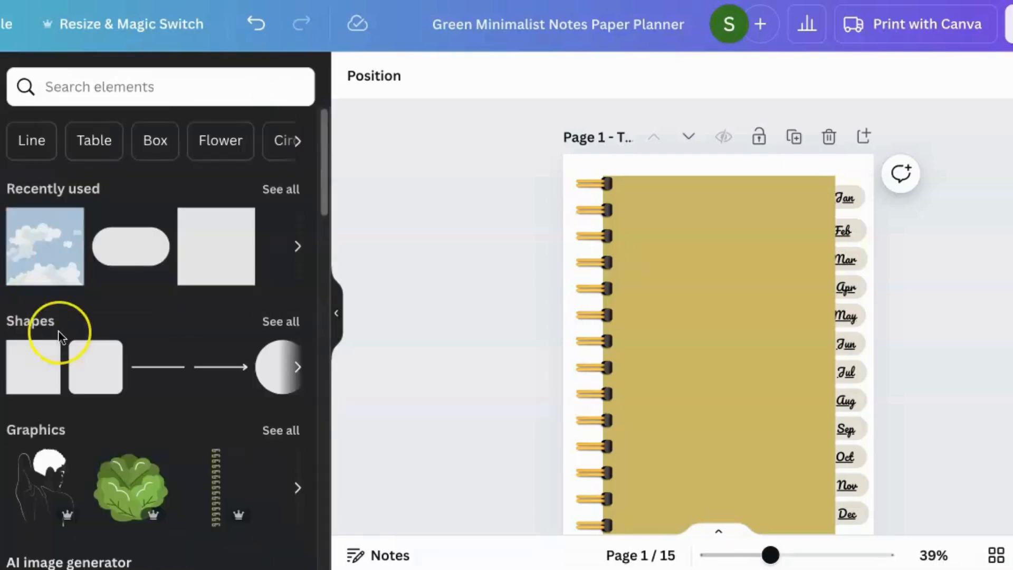
scroll(58, 331, "down", 15)
scroll(60, 335, "down", 4)
left_click(53, 372)
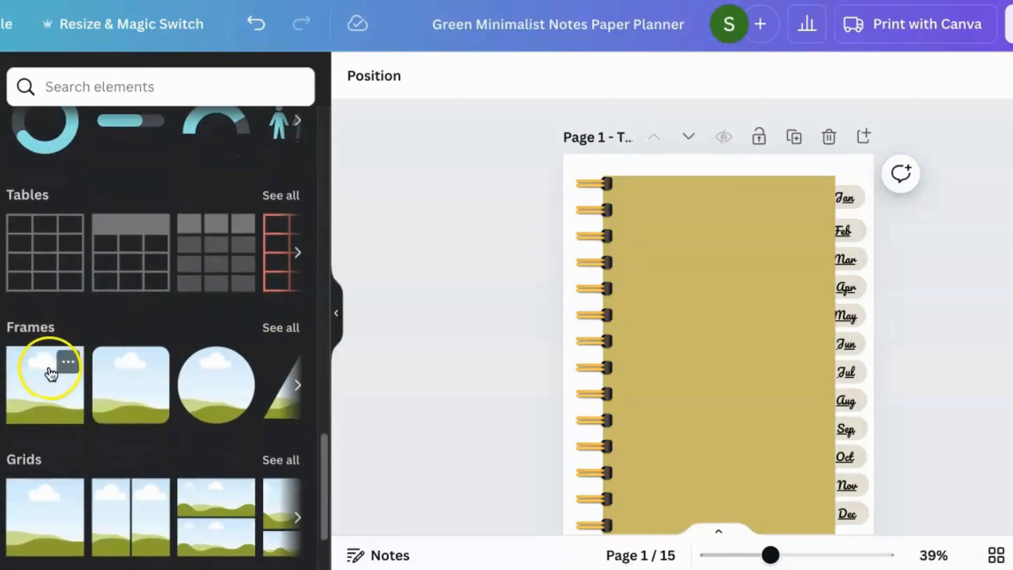
left_click_drag(707, 338, 670, 236)
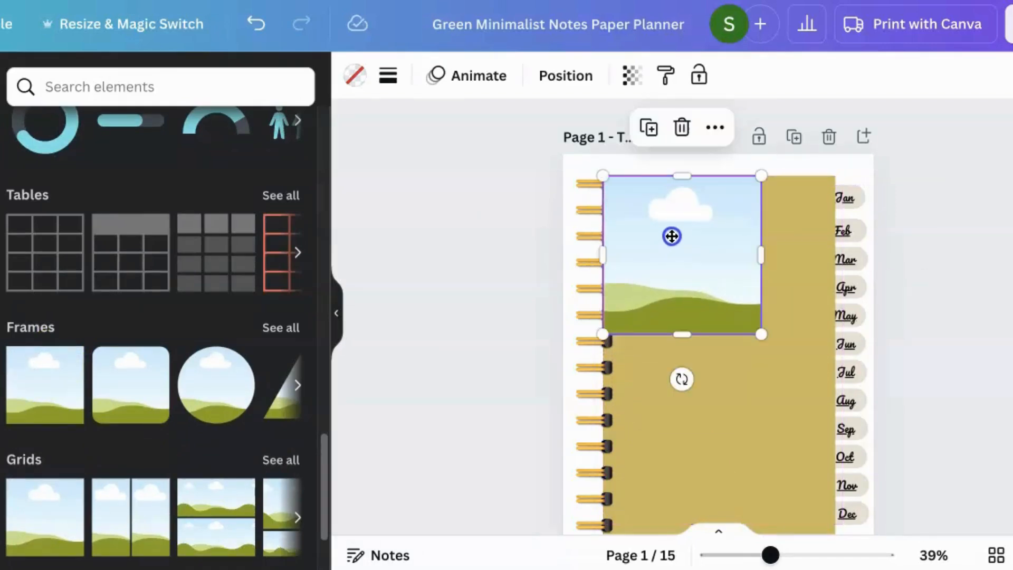
Stretch the frame to the full width and height of the notebook cover on page 1
left_click(748, 310)
left_click_drag(761, 257, 835, 258)
left_click(725, 337)
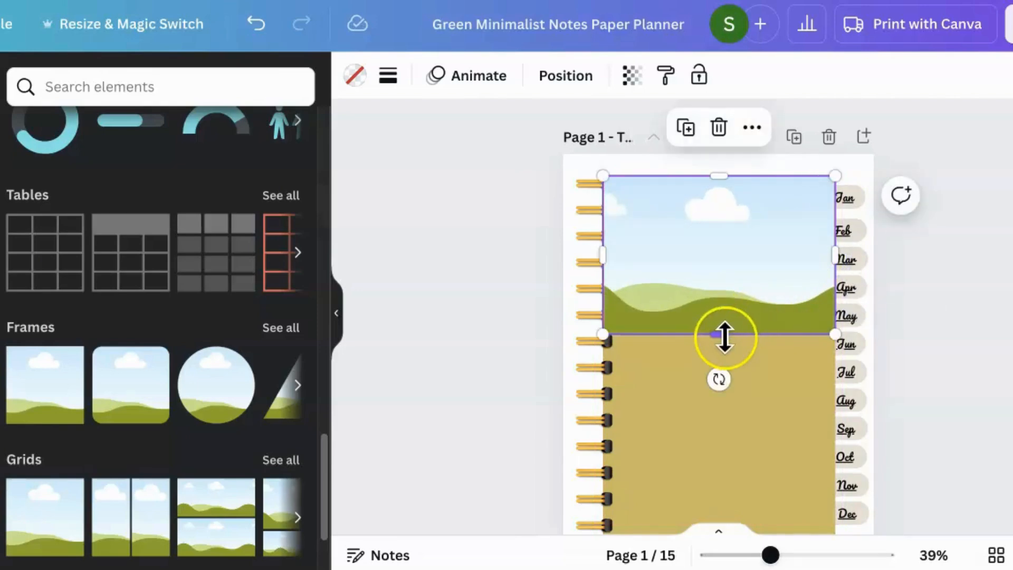
scroll(724, 336, "down", 3)
left_click(716, 203)
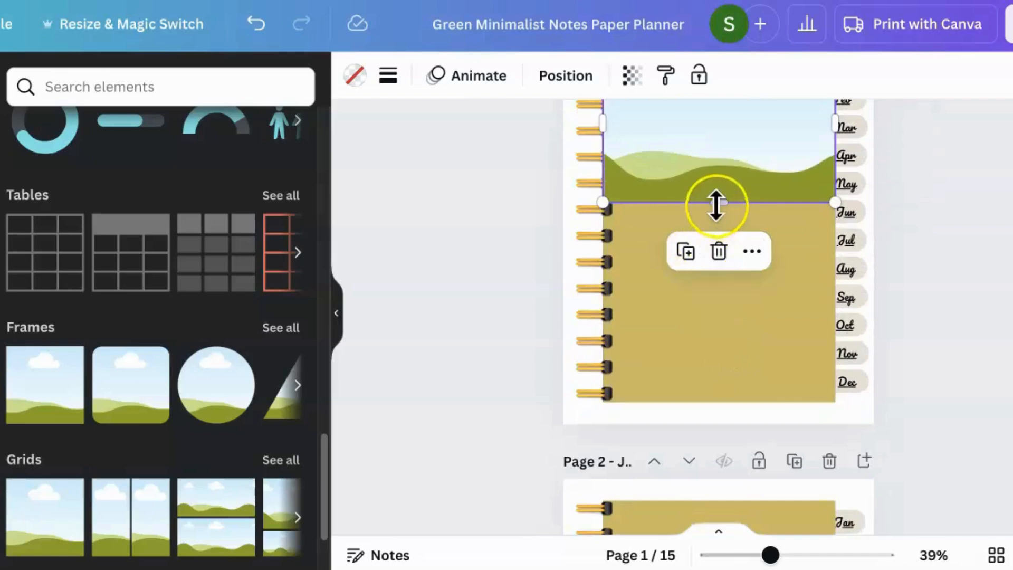
left_click_drag(717, 201, 711, 400)
left_click(699, 124)
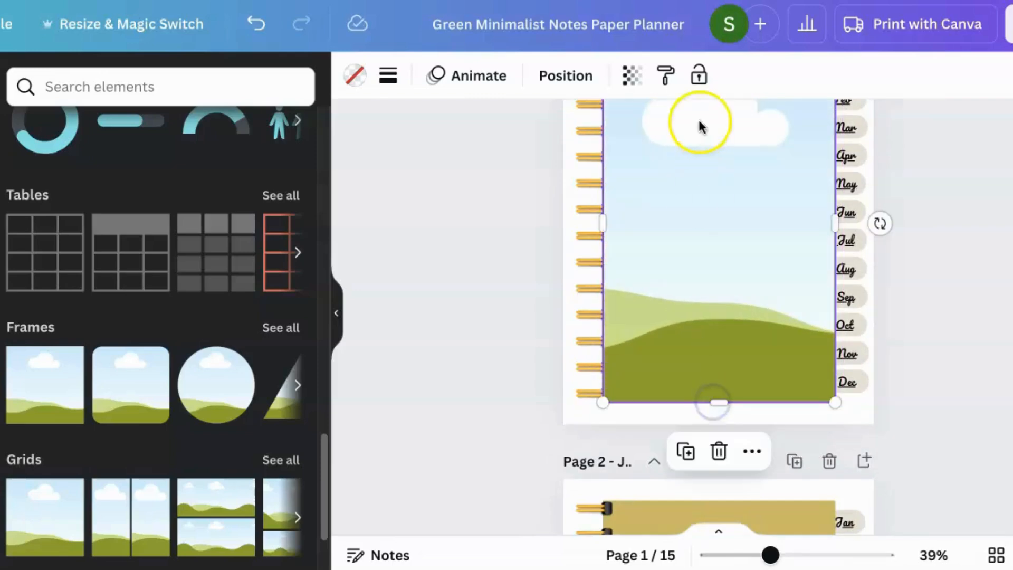
Send the frame backward so it sits behind the spiral binding
left_click(575, 84)
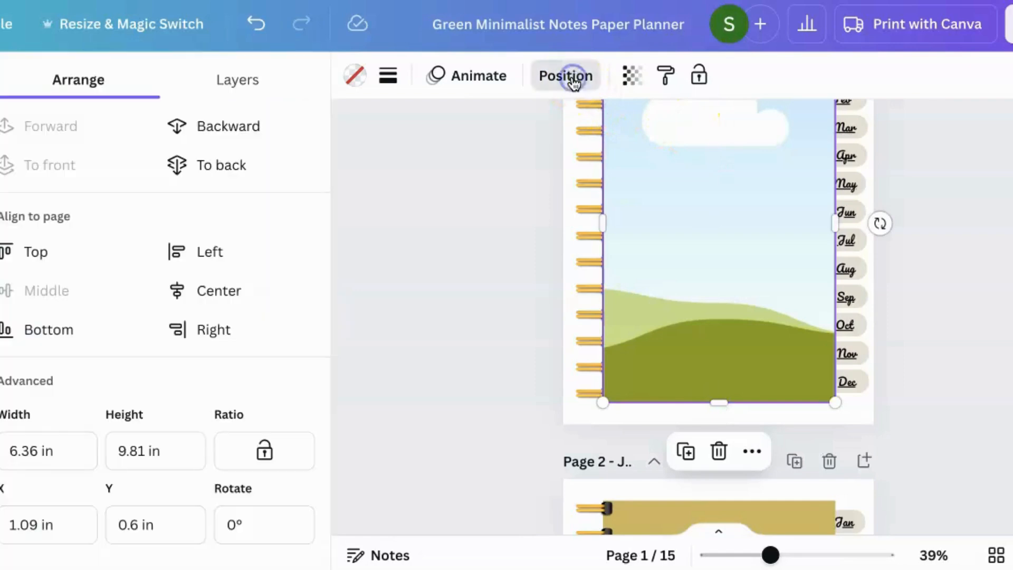
left_click(242, 132)
left_click(467, 242)
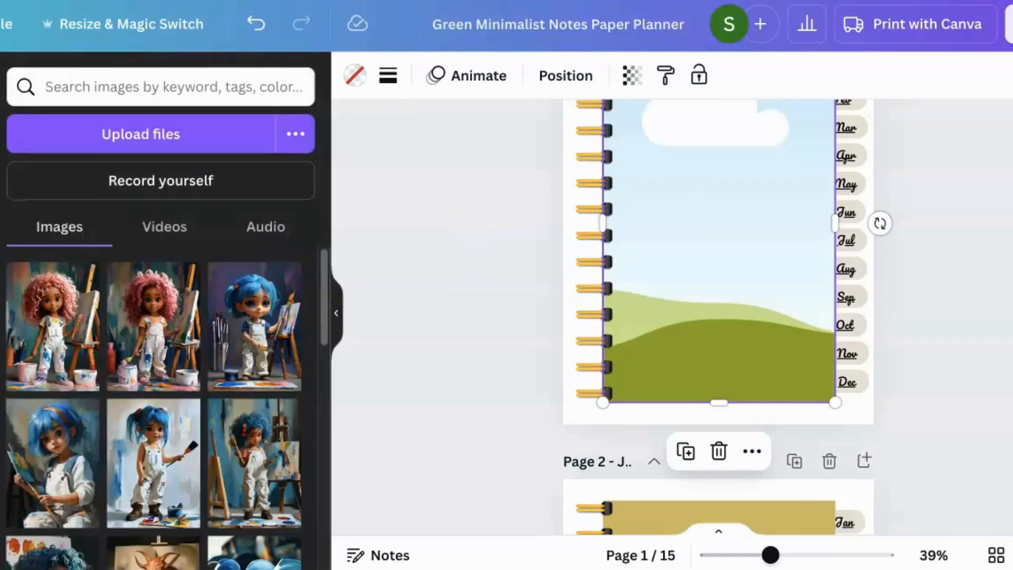
Browse the uploaded images and fill the frame with the second picture of the pink-haired girl painter
scroll(119, 467, "down", 4)
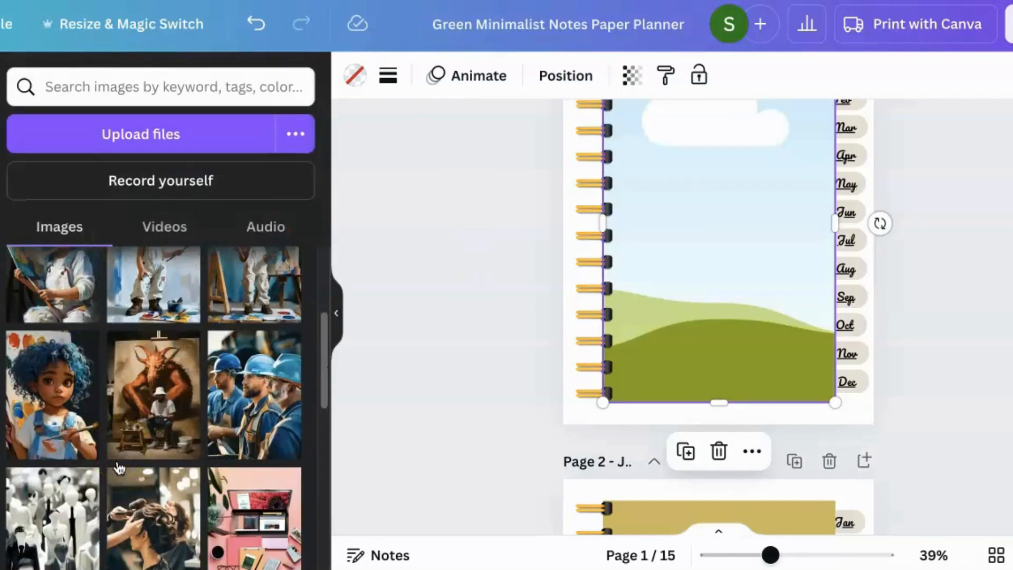
scroll(119, 467, "down", 4)
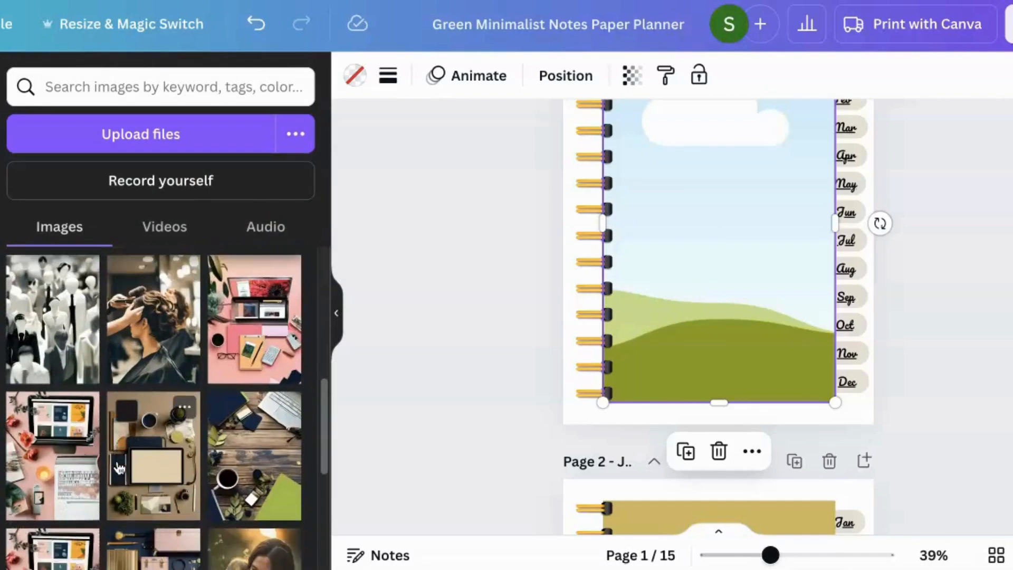
scroll(120, 468, "down", 6)
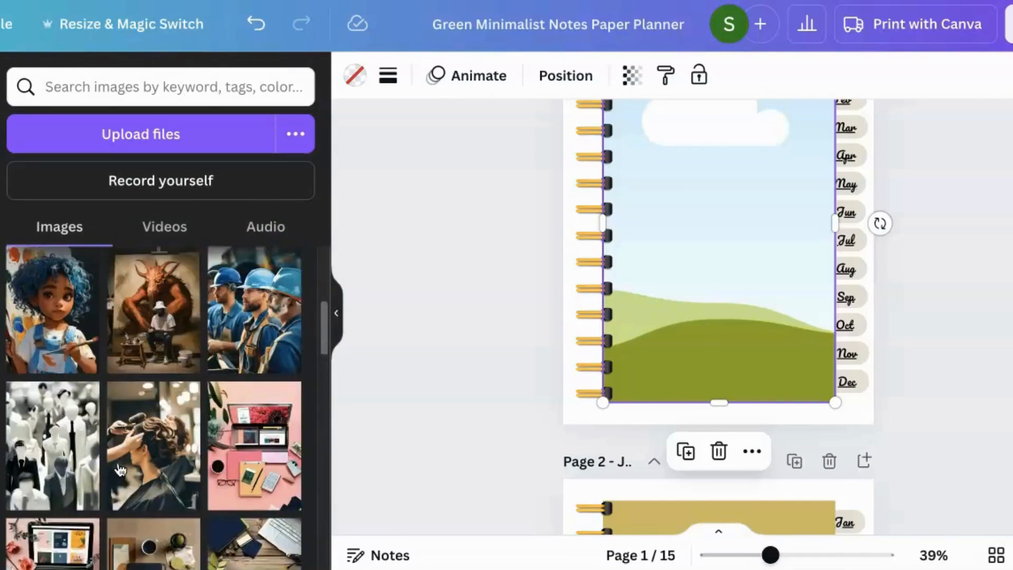
scroll(120, 468, "up", 3)
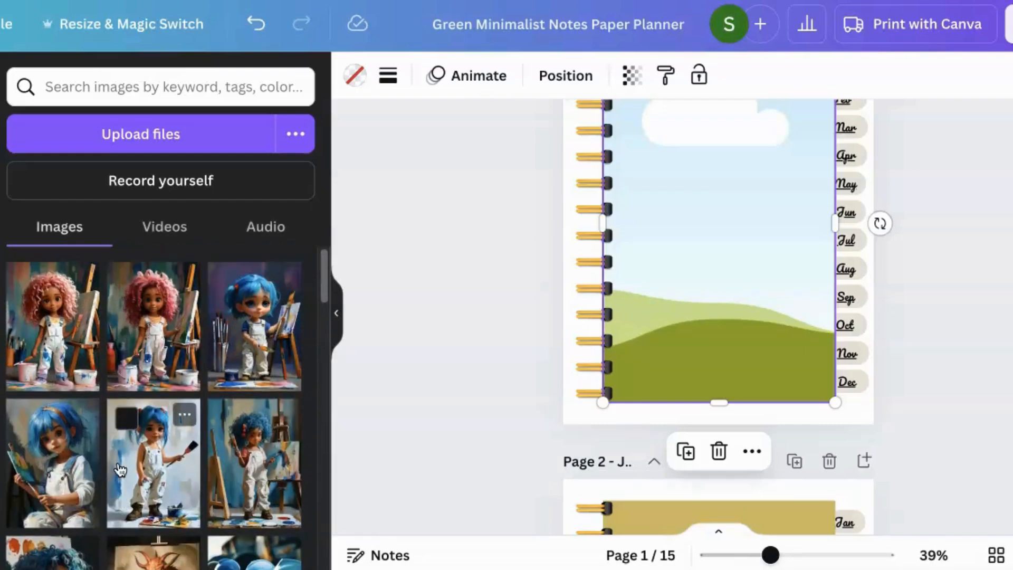
left_click_drag(150, 339, 658, 226)
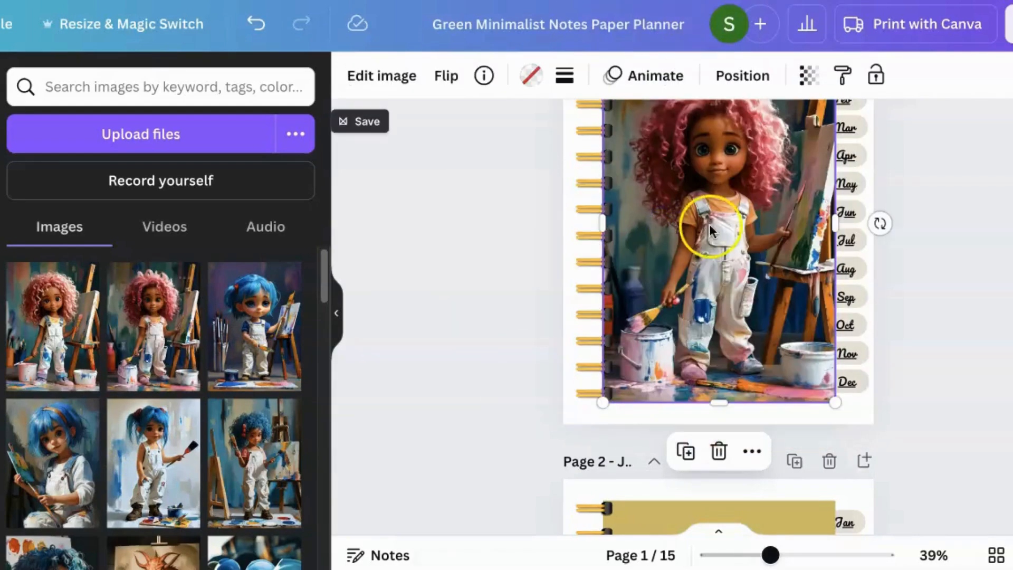
Set the cover picture's transparency to 53
scroll(712, 226, "up", 3)
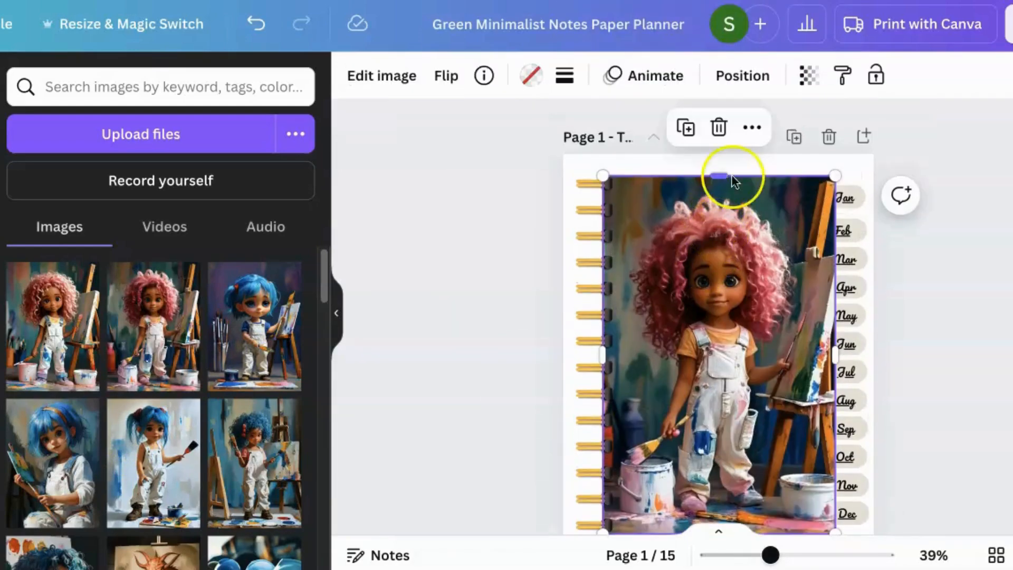
left_click(806, 78)
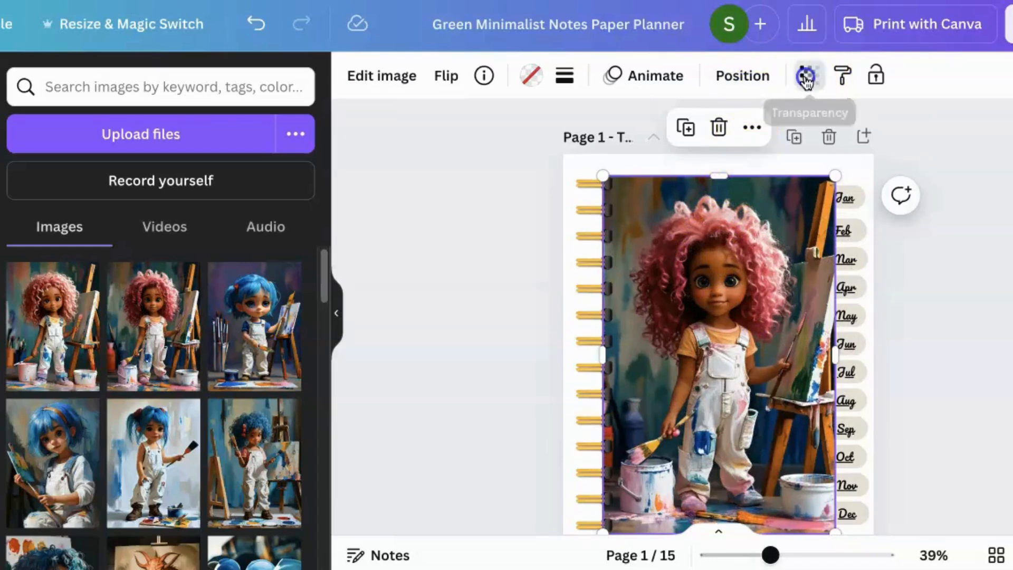
left_click_drag(743, 157, 694, 153)
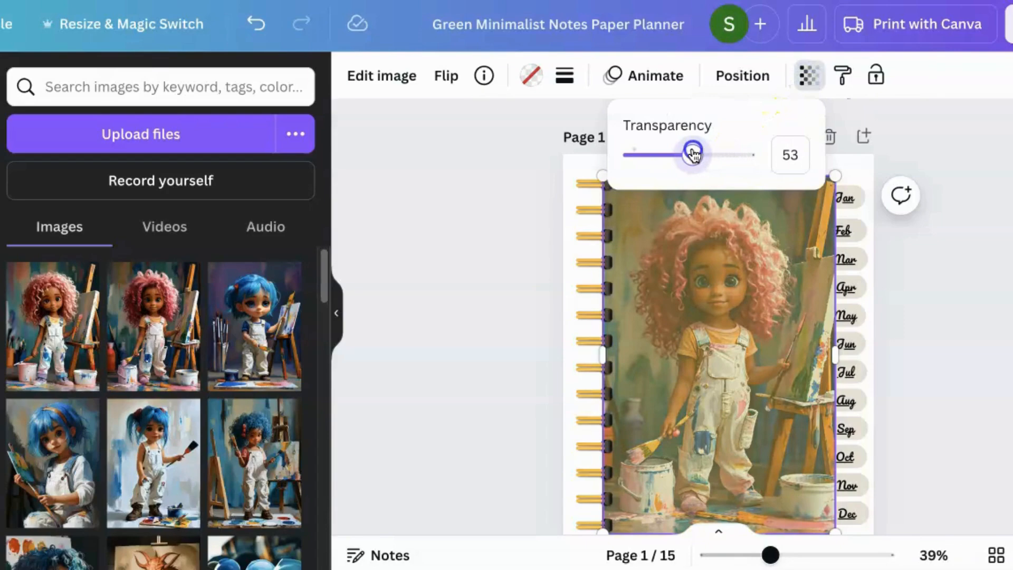
Move the picture aside, delete the gold cover shape behind it, and realign the picture with the spiral binding
left_click(727, 269)
left_click_drag(727, 269, 750, 272)
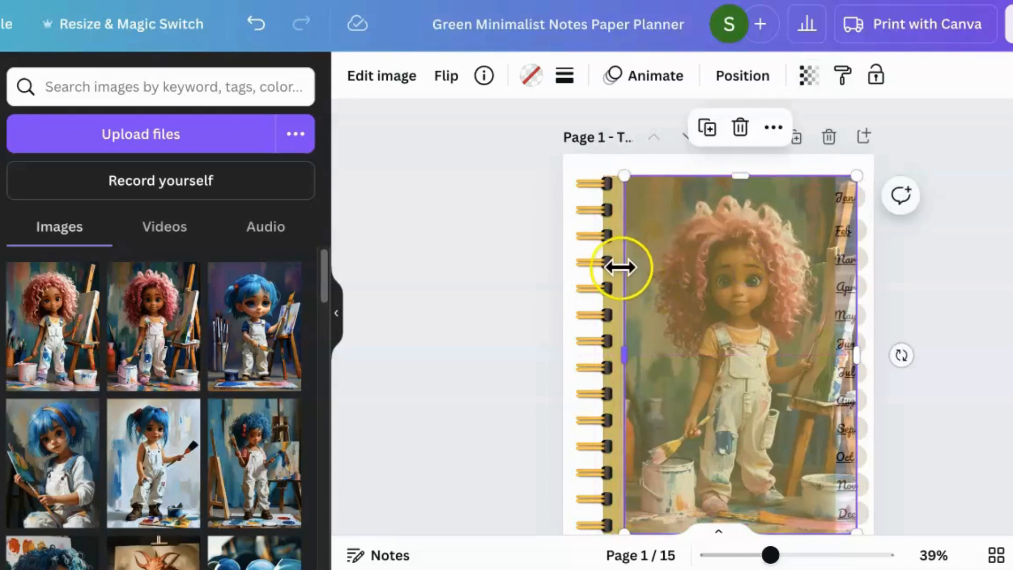
left_click(496, 235)
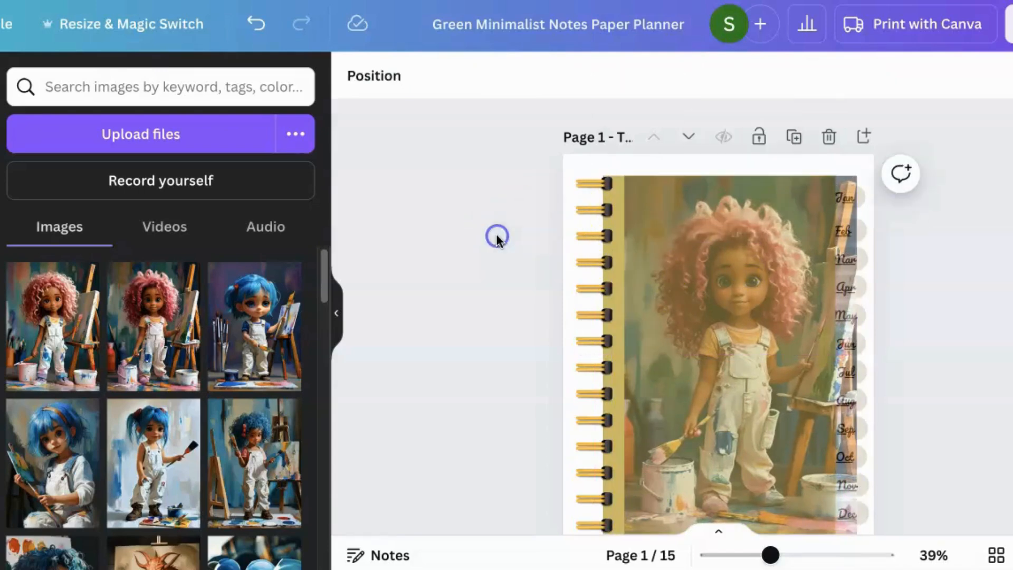
left_click(614, 206)
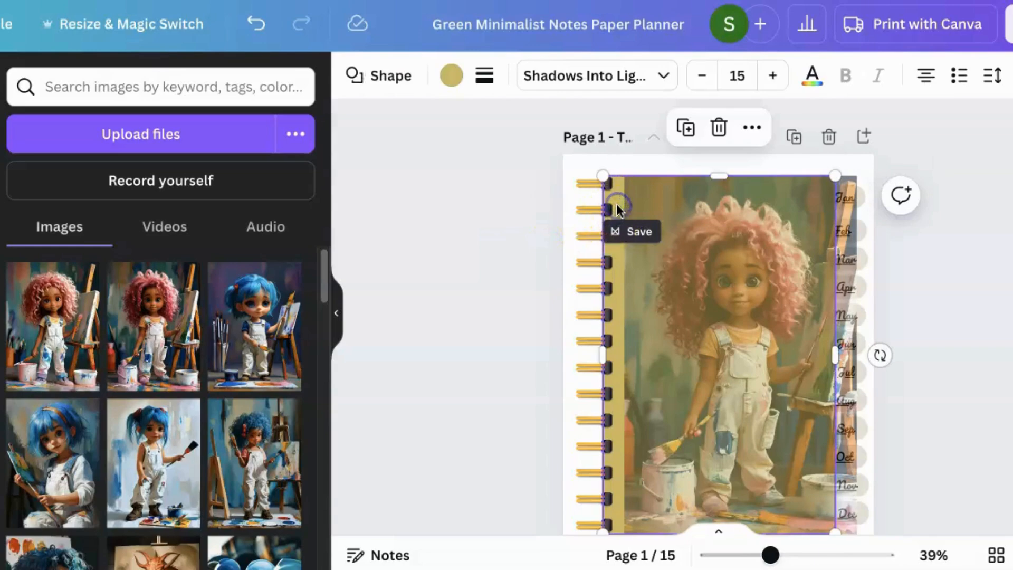
left_click(719, 126)
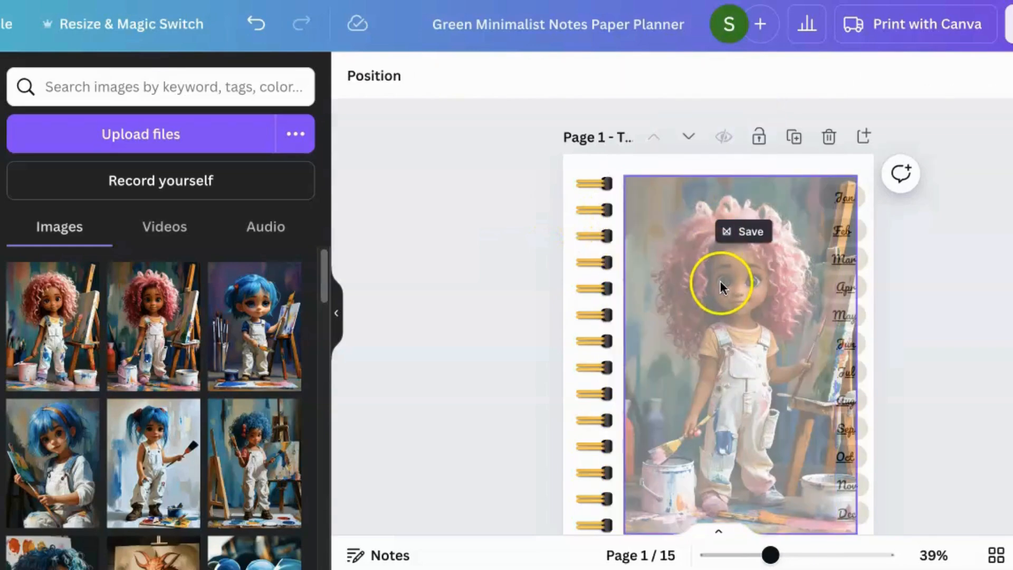
left_click_drag(720, 283, 699, 284)
left_click(979, 268)
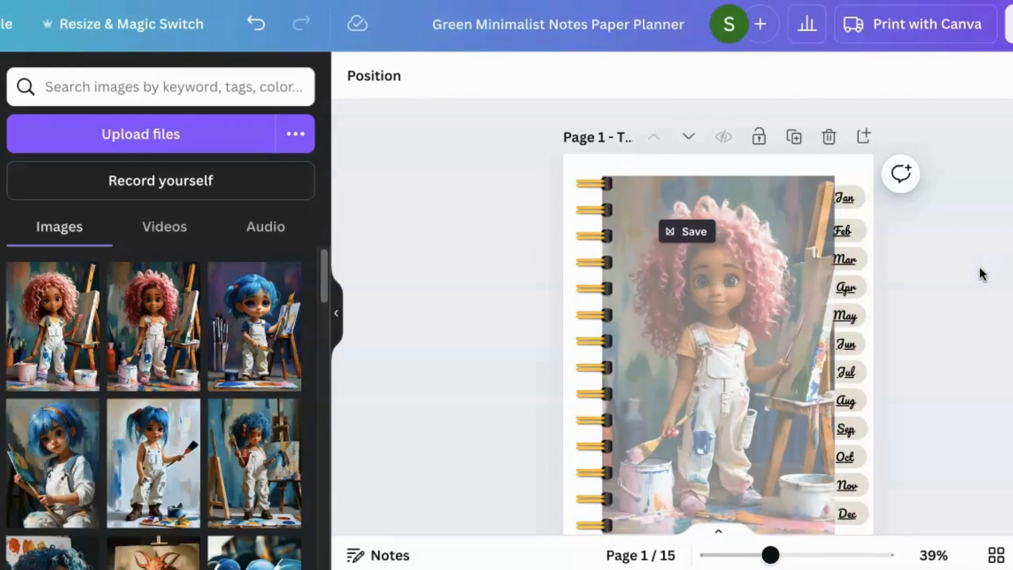
Set the cover picture's transparency to 63
left_click(733, 277)
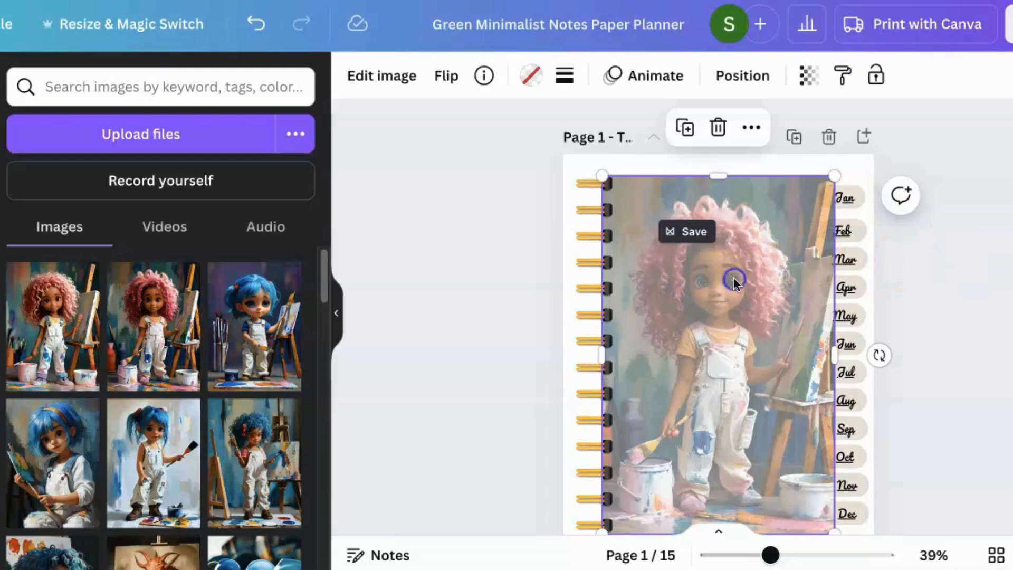
left_click(808, 80)
left_click(695, 156)
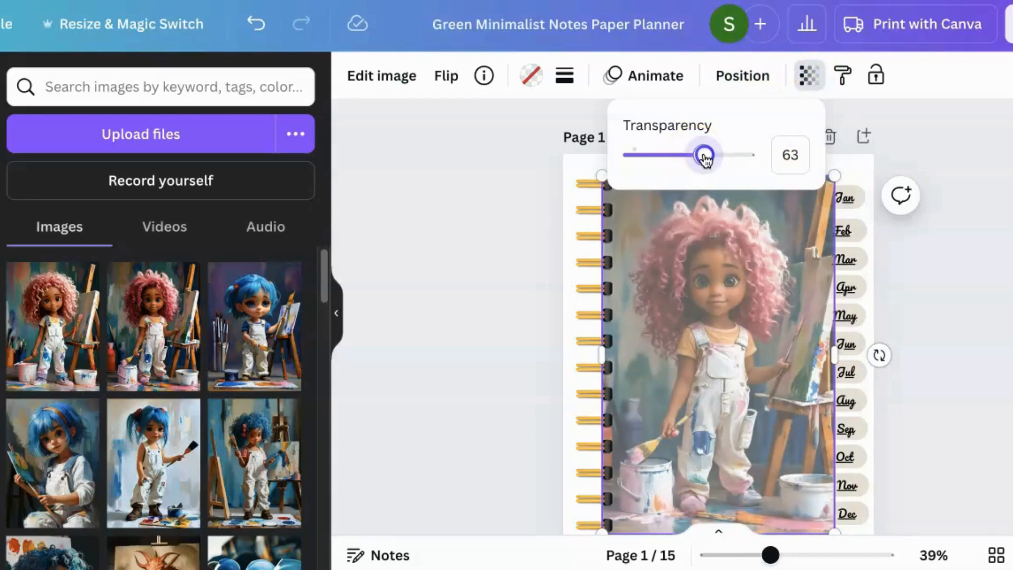
left_click(934, 243)
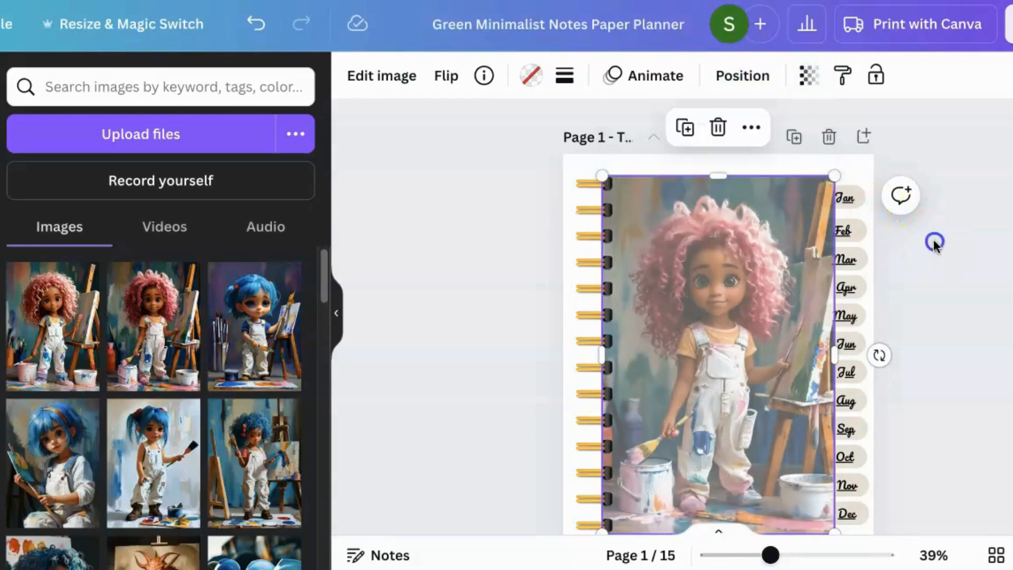
left_click(958, 275)
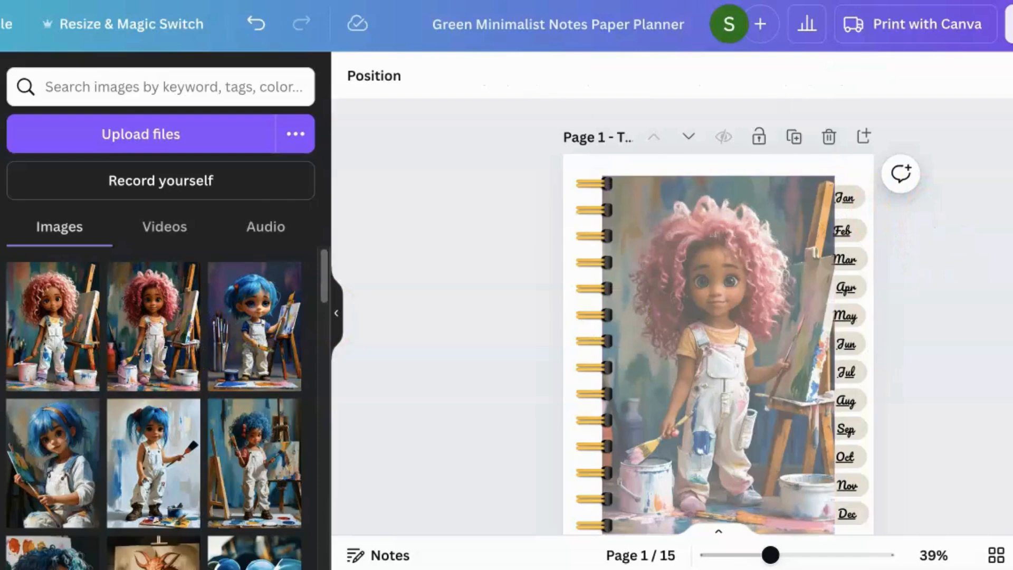
Add a rounded square shape to the cover and stretch it into a wide label across the middle of the picture
scroll(124, 323, "up", 6)
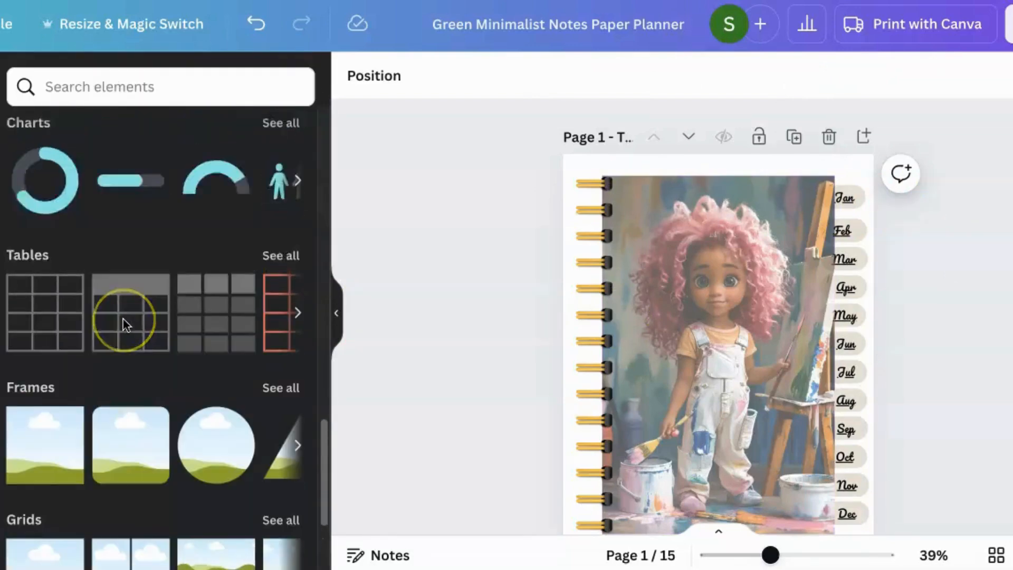
scroll(124, 323, "up", 10)
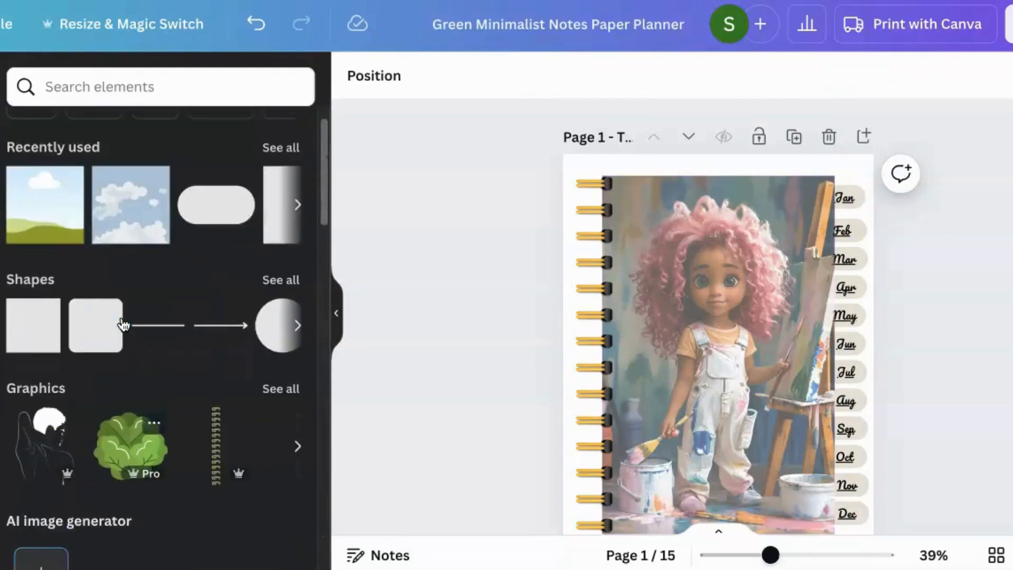
left_click(93, 365)
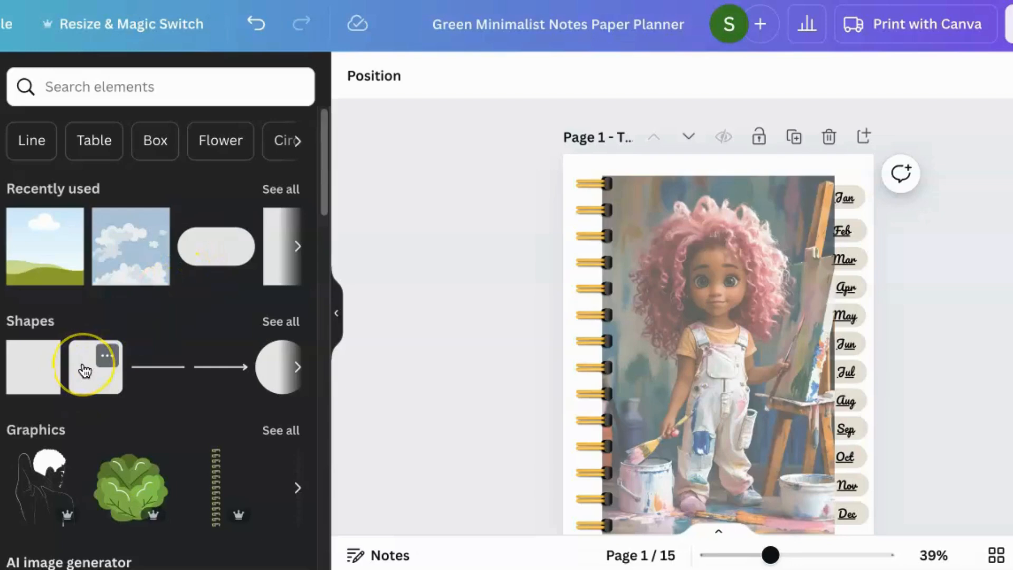
left_click(83, 369)
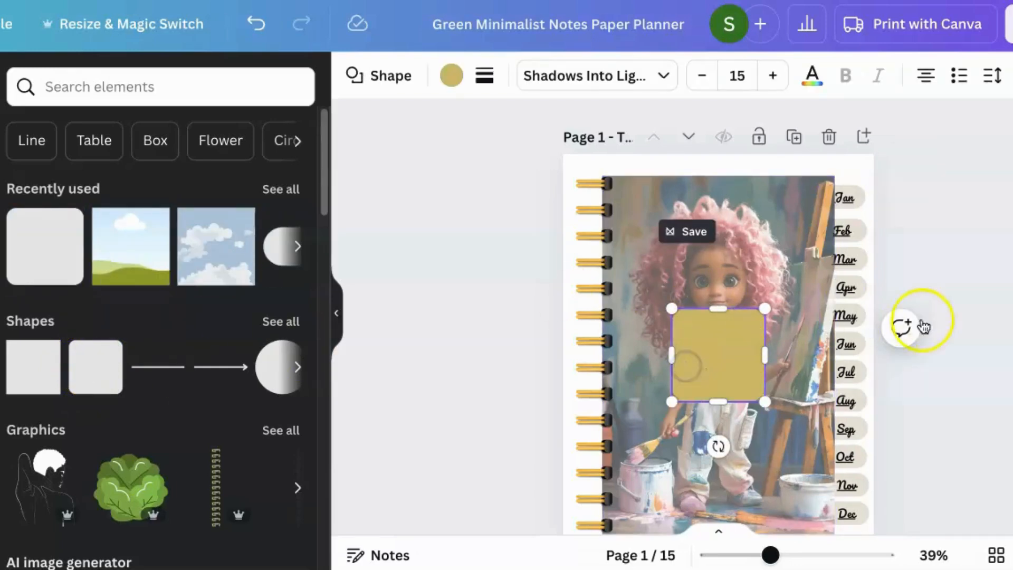
left_click(1005, 272)
left_click_drag(701, 369, 663, 369)
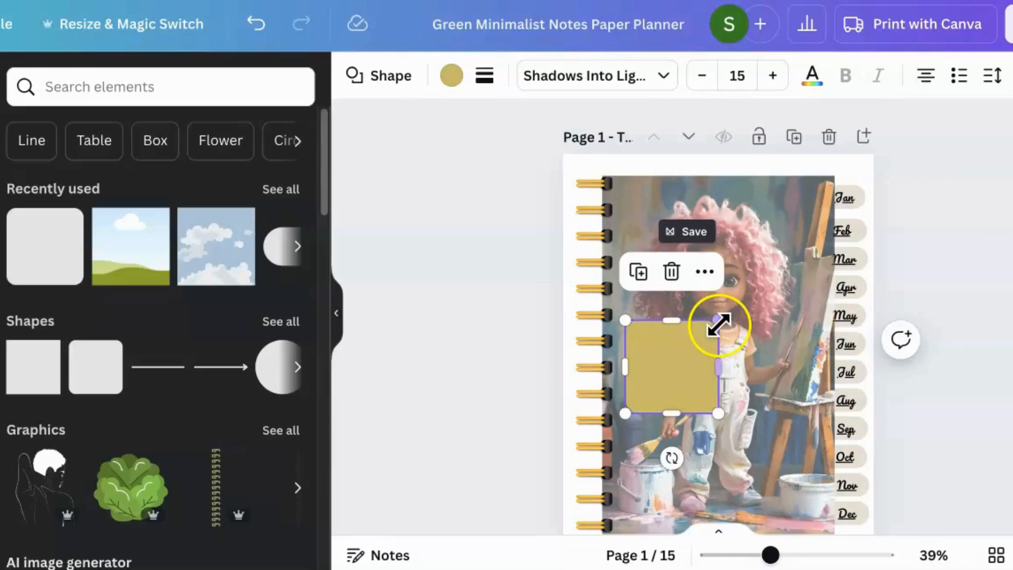
left_click_drag(740, 318, 823, 309)
left_click(702, 381)
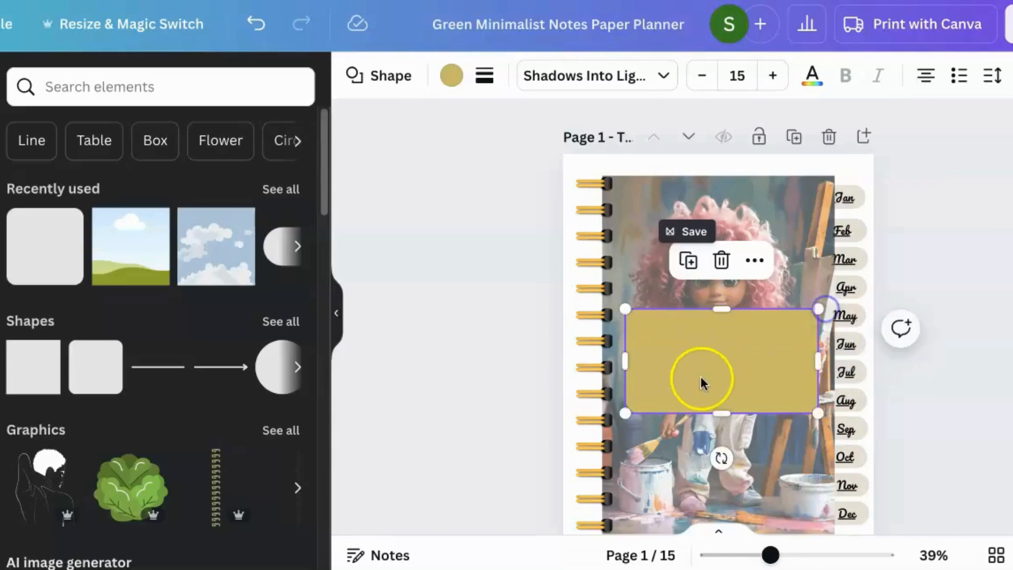
Fill the rounded label with the dark navy from the picture's photo colors, after trying the pale pink and taupe
left_click(451, 75)
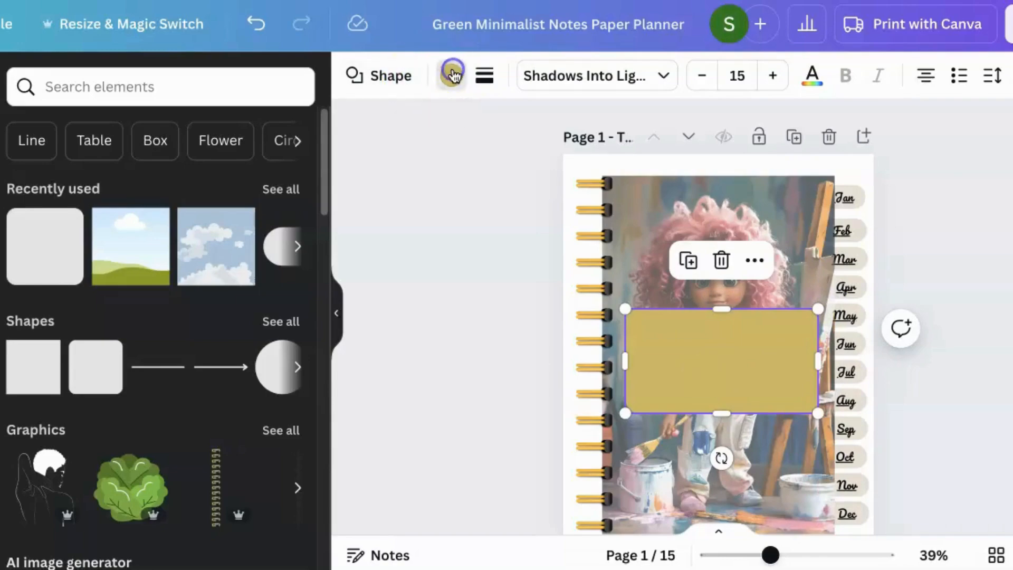
scroll(147, 427, "down", 5)
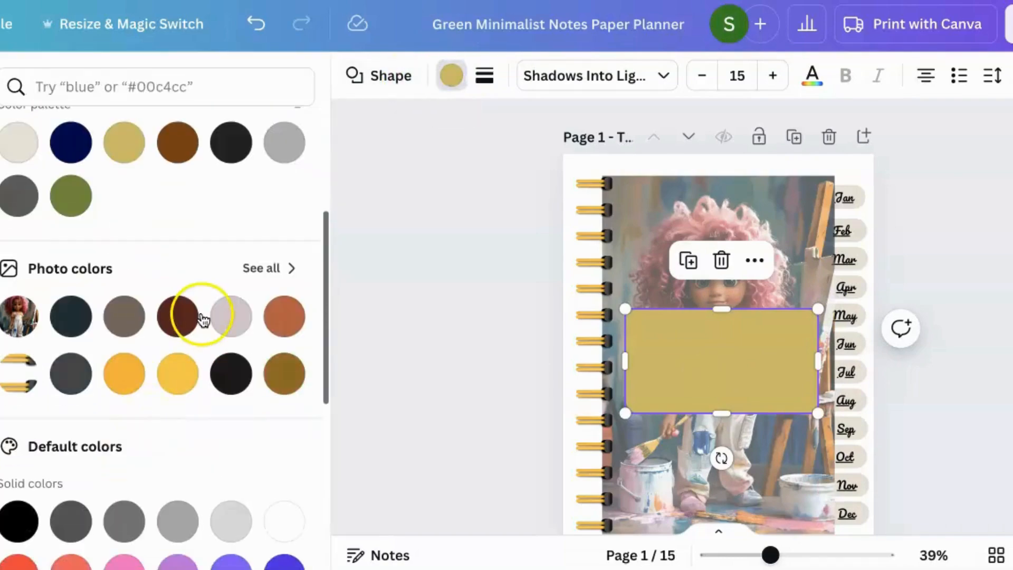
left_click(232, 319)
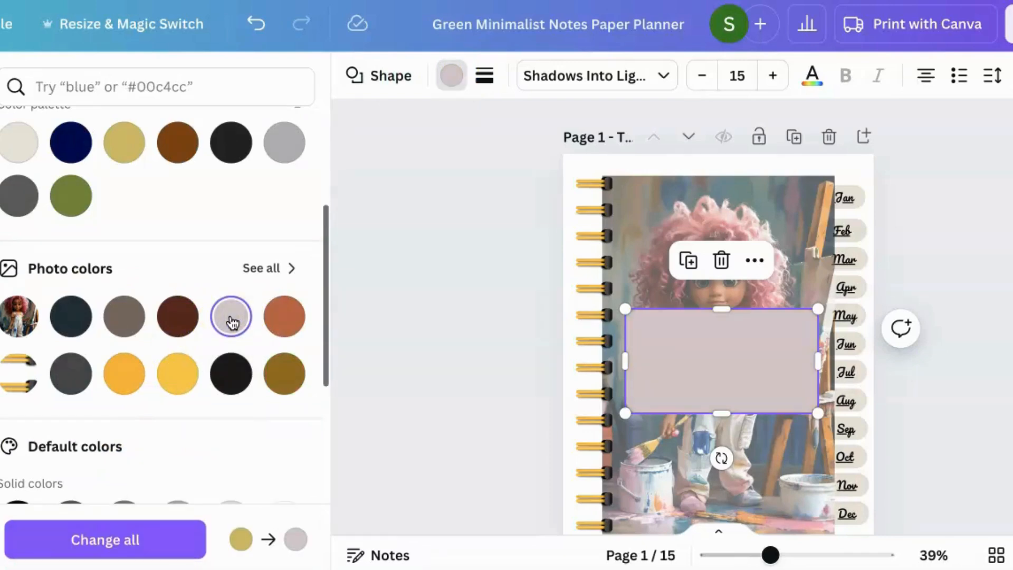
left_click(134, 323)
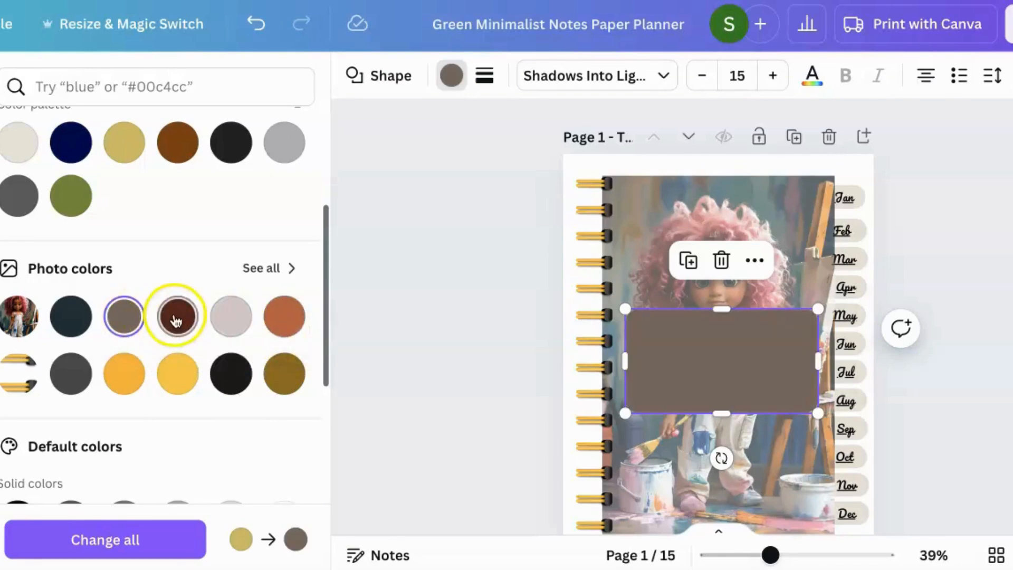
left_click(69, 317)
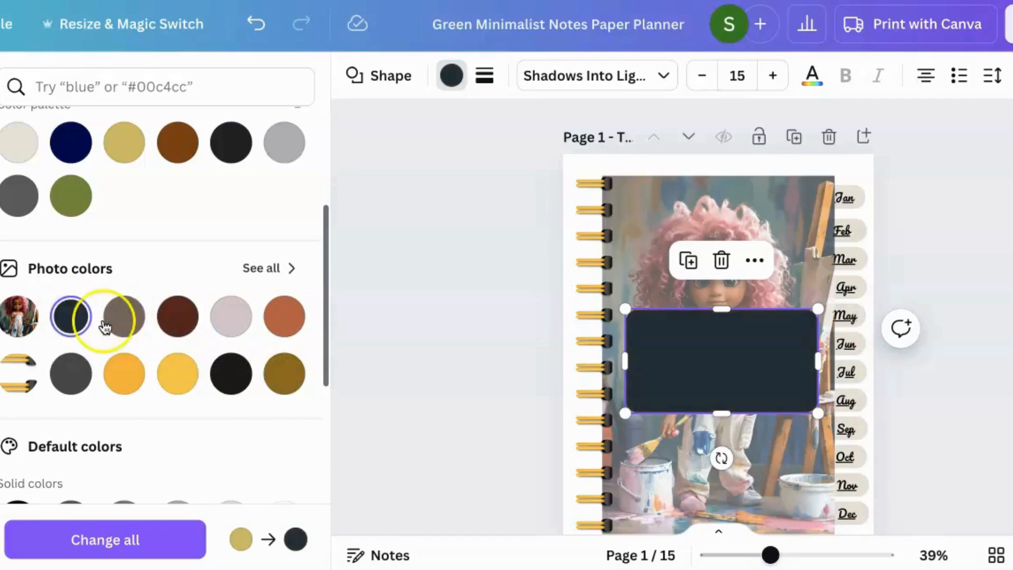
left_click(430, 305)
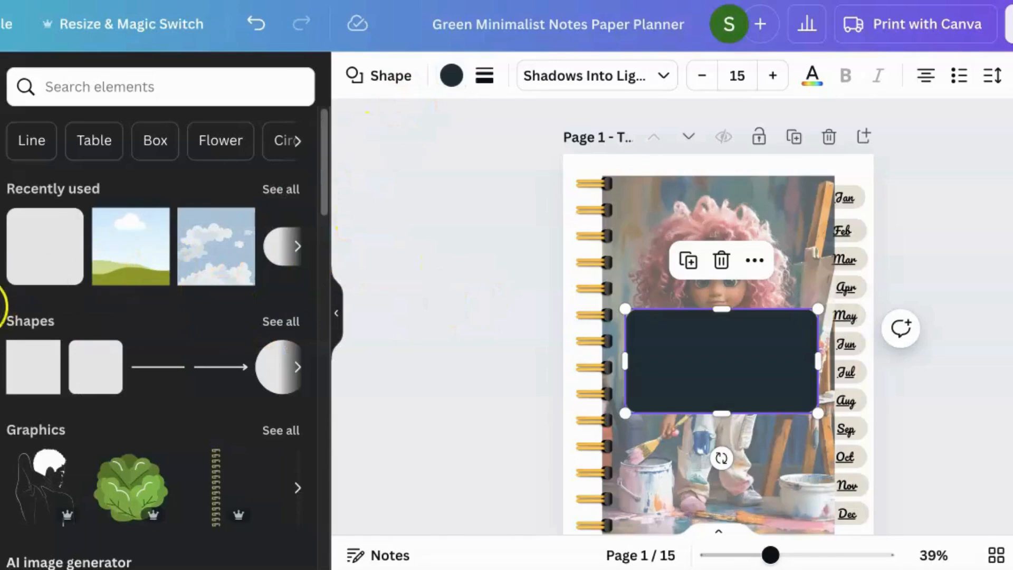
Add a body text box to the cover and replace its text with "My"
left_click(1, 272)
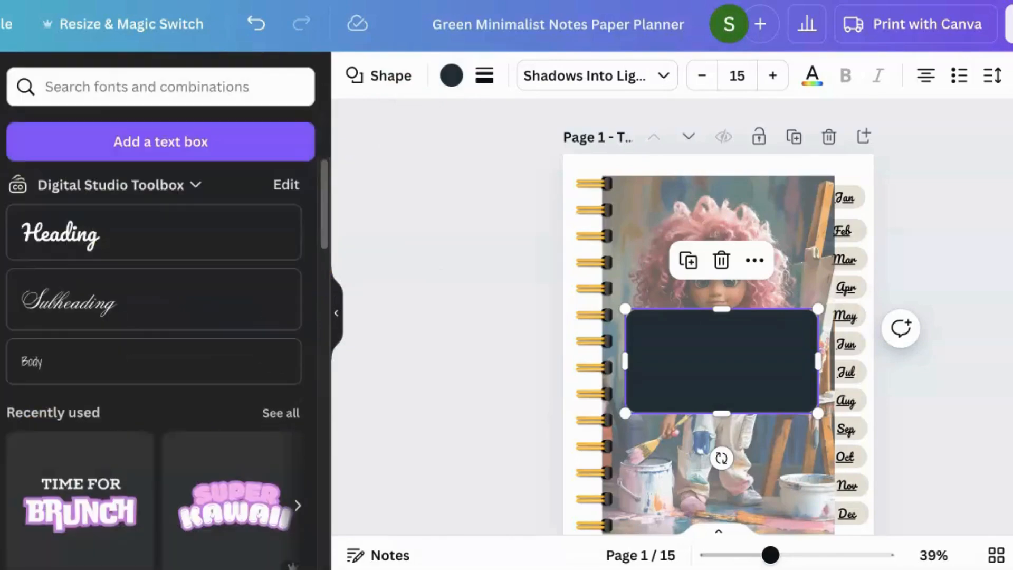
scroll(116, 384, "down", 2)
scroll(115, 391, "down", 3)
scroll(113, 389, "up", 4)
left_click(108, 358)
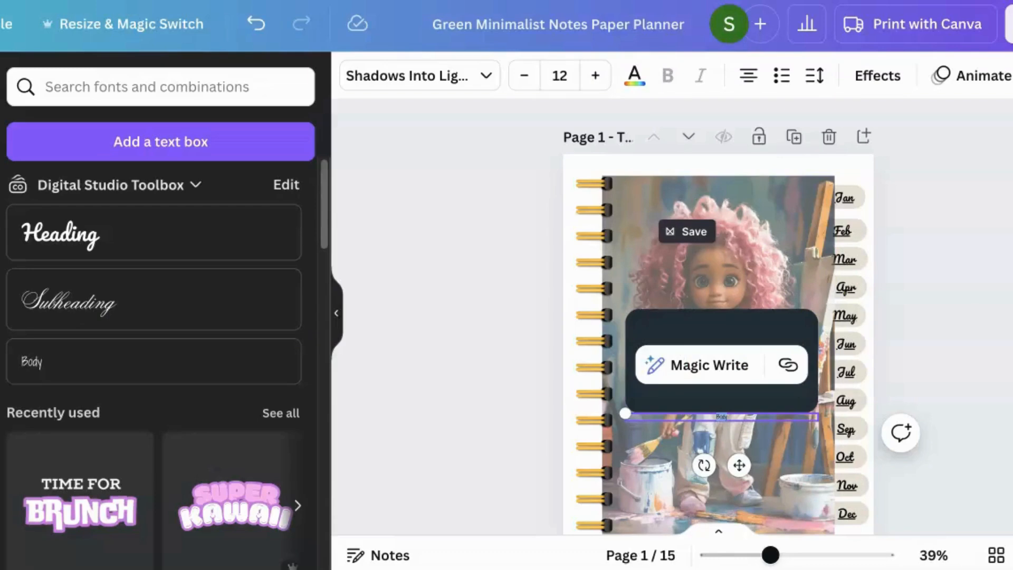
type("My")
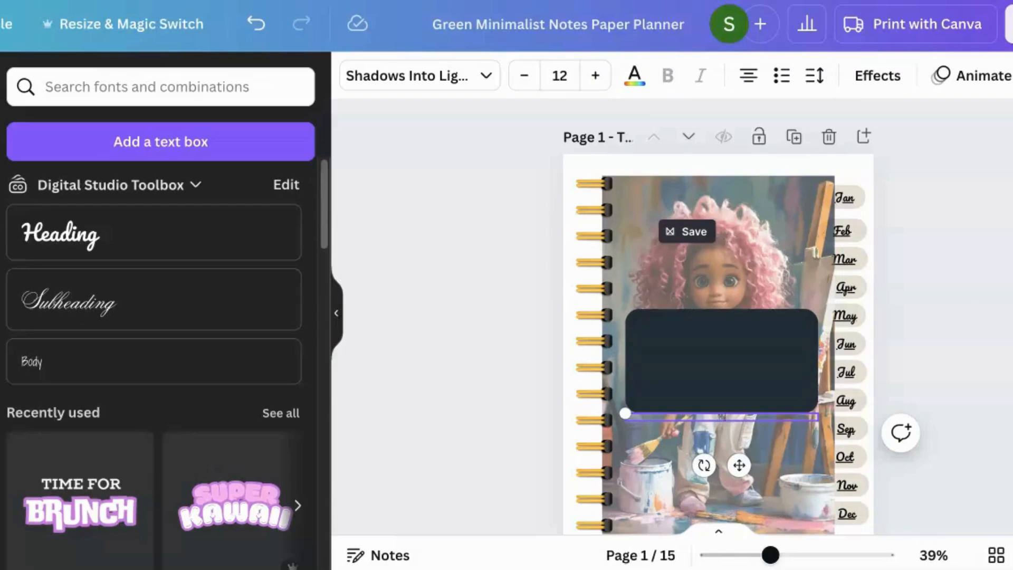
Increase the "My" text's font size to 64
left_click(595, 76)
left_click(595, 77)
left_click(595, 76)
left_click(595, 76)
left_click(595, 77)
left_click(595, 76)
left_click(595, 76)
left_click(595, 77)
left_click(595, 77)
left_click(595, 76)
left_click(595, 77)
left_click(595, 76)
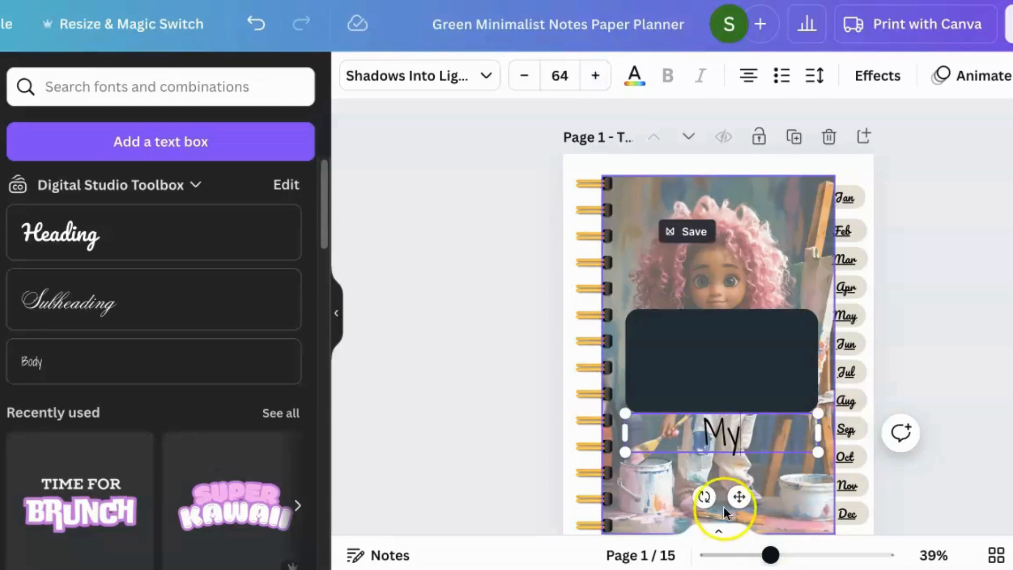
Move the "My" text onto the upper part of the dark label and color it white
left_click_drag(737, 499, 690, 400)
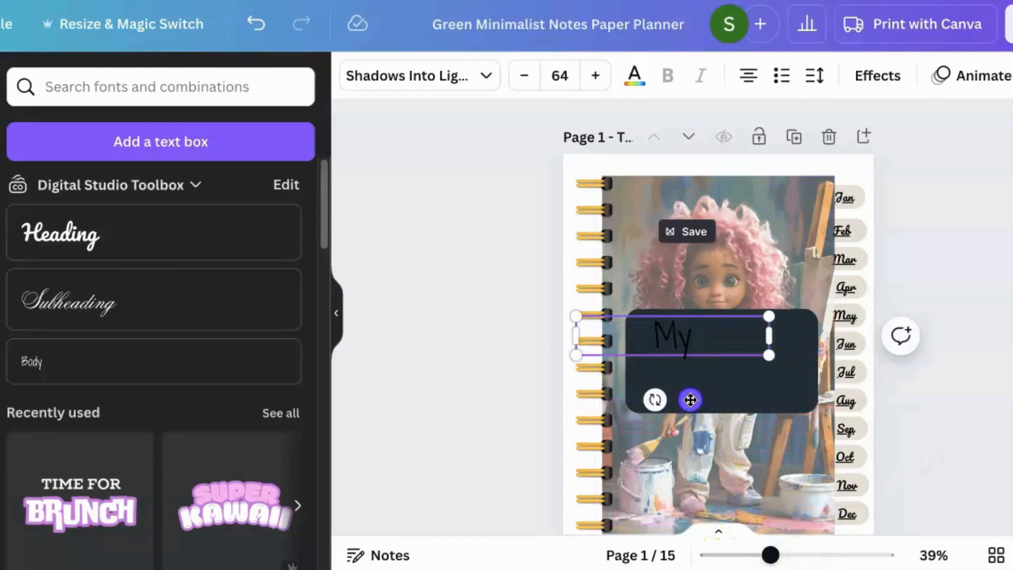
left_click(635, 76)
left_click(71, 246)
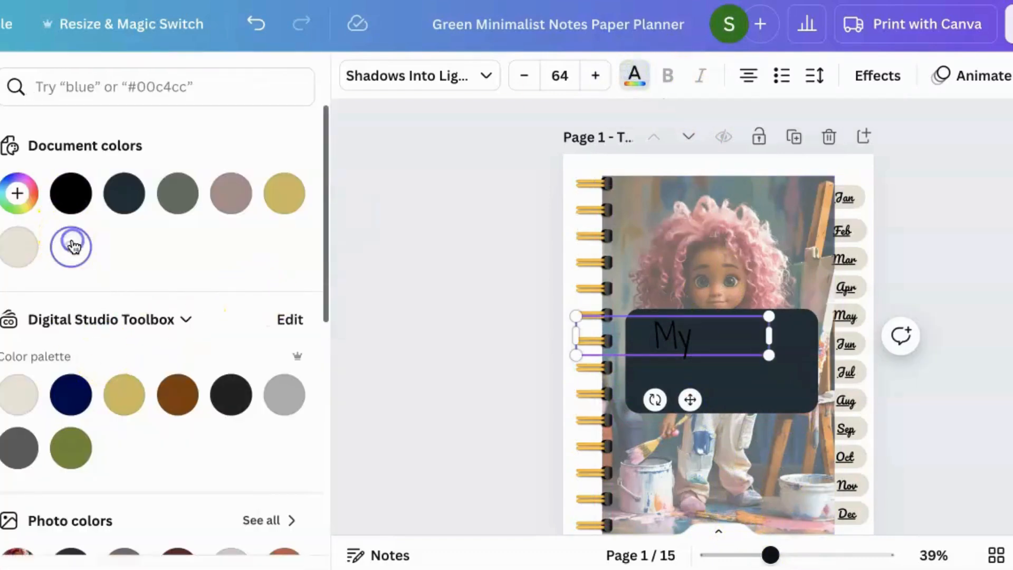
double_click(661, 338)
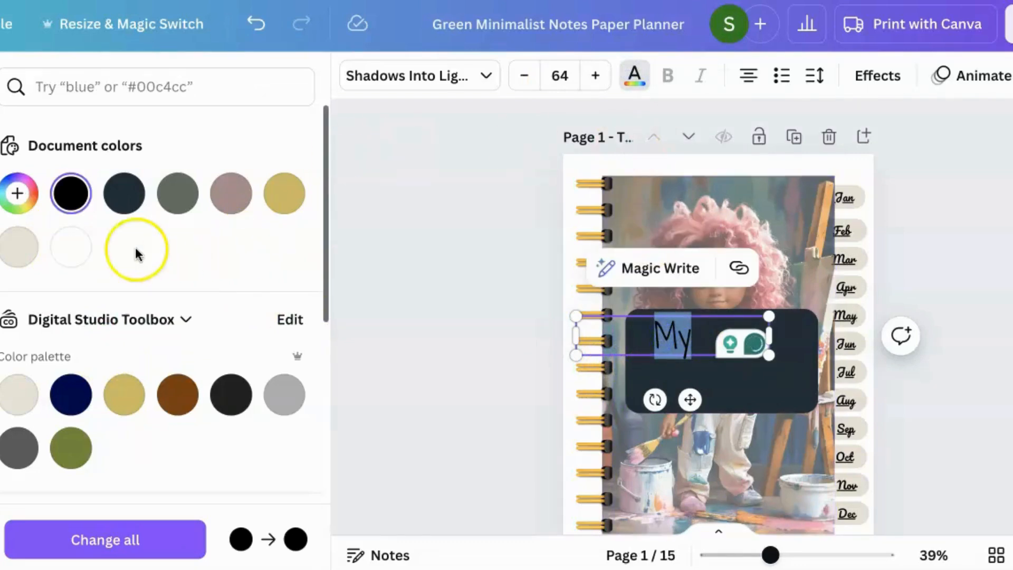
left_click(70, 251)
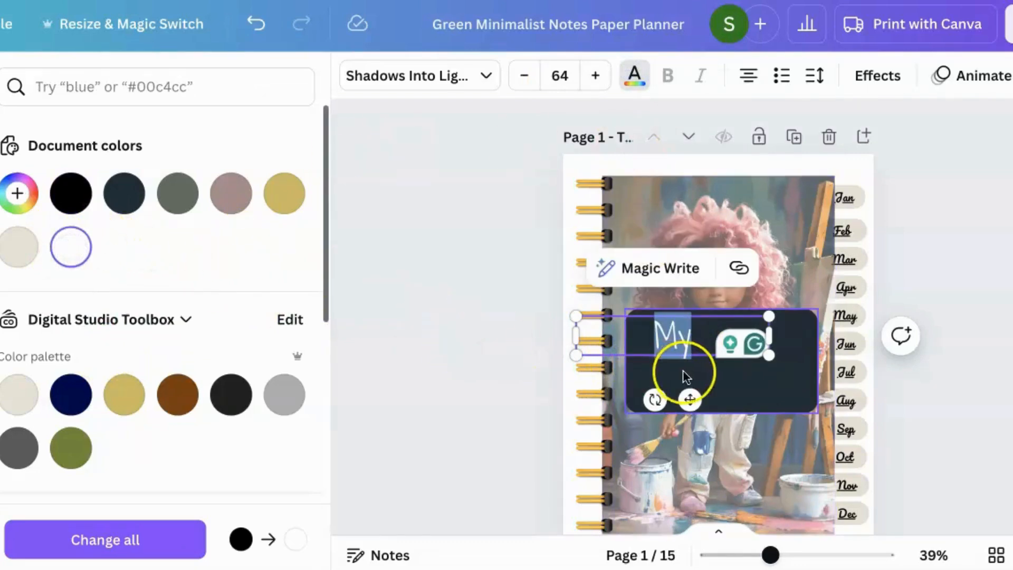
left_click(714, 379)
Change the font of the "My" text to Majesty
left_click(671, 340)
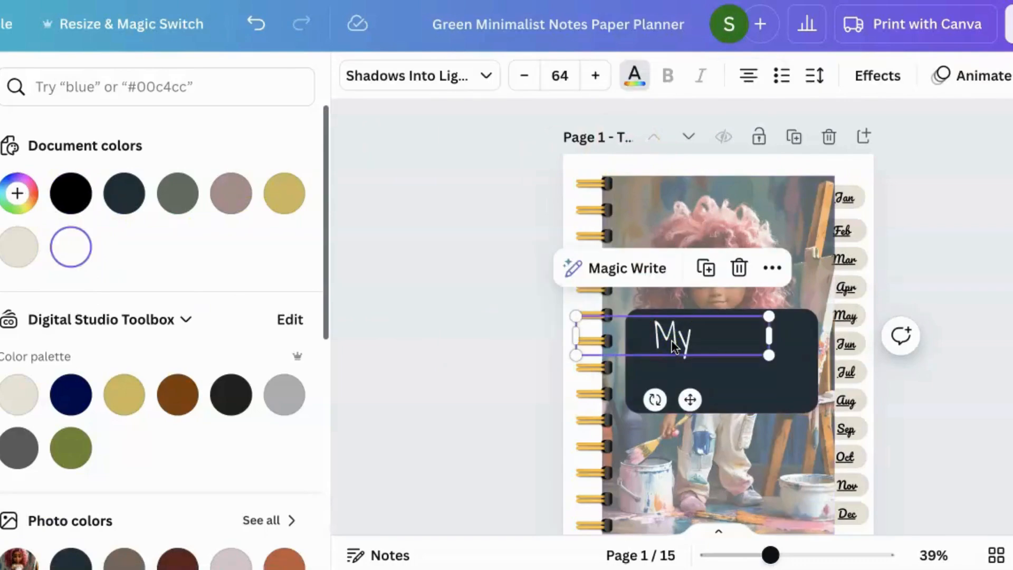
left_click(425, 88)
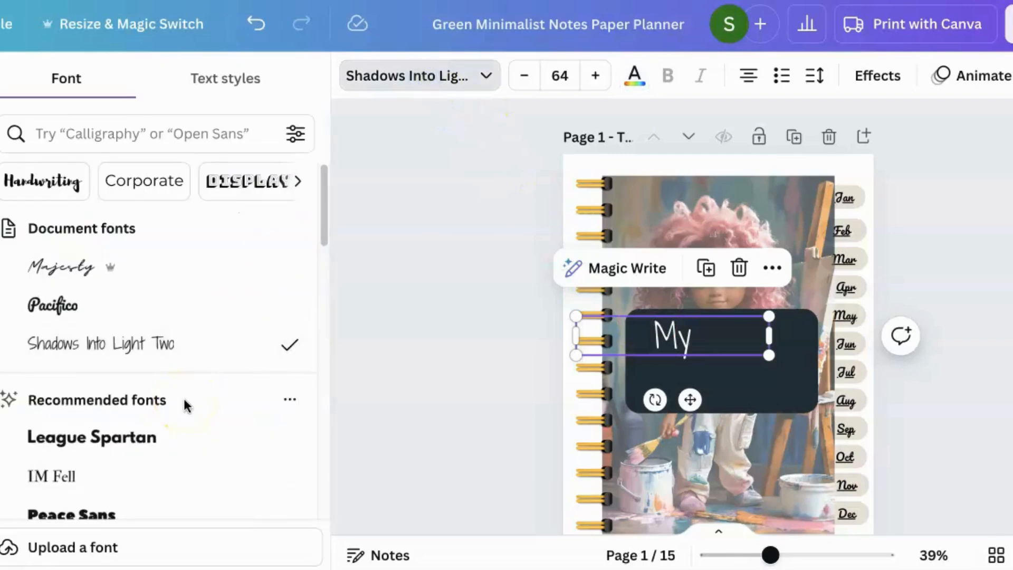
left_click(75, 275)
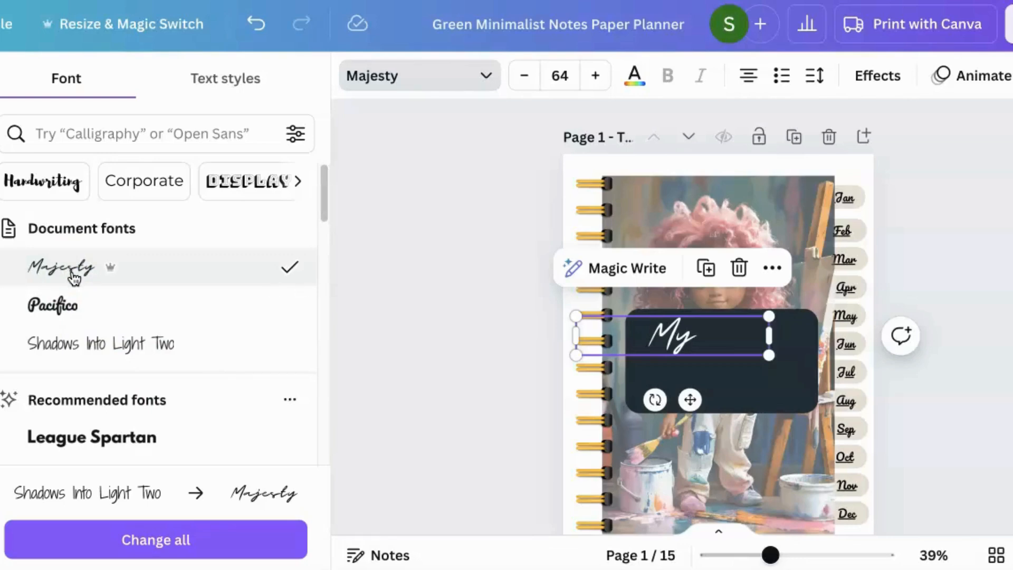
Duplicate the "My" text, place the copy directly below it on the label, and change its wording to "Journal"
left_click(706, 267)
left_click_drag(696, 405, 693, 439)
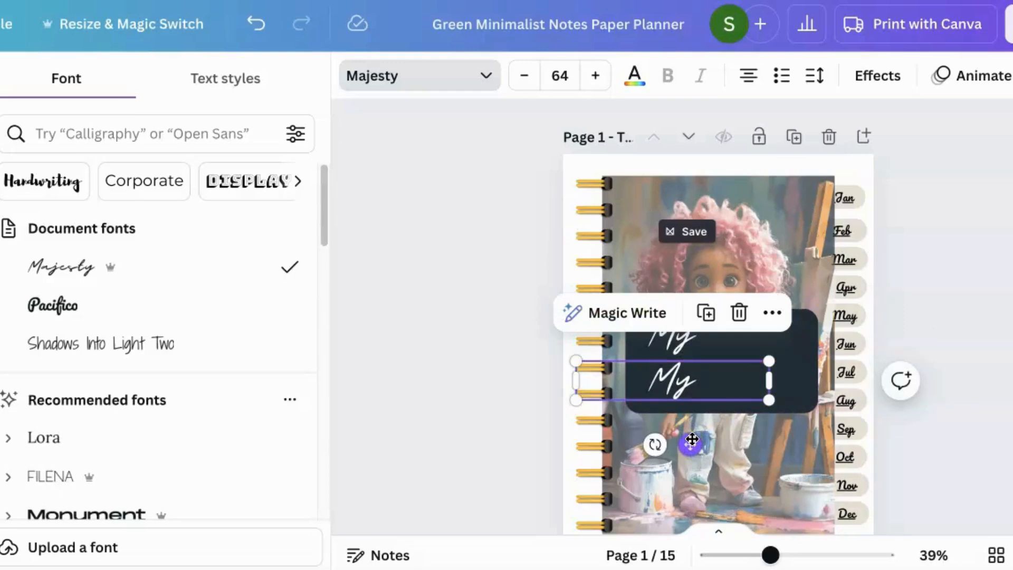
double_click(705, 379)
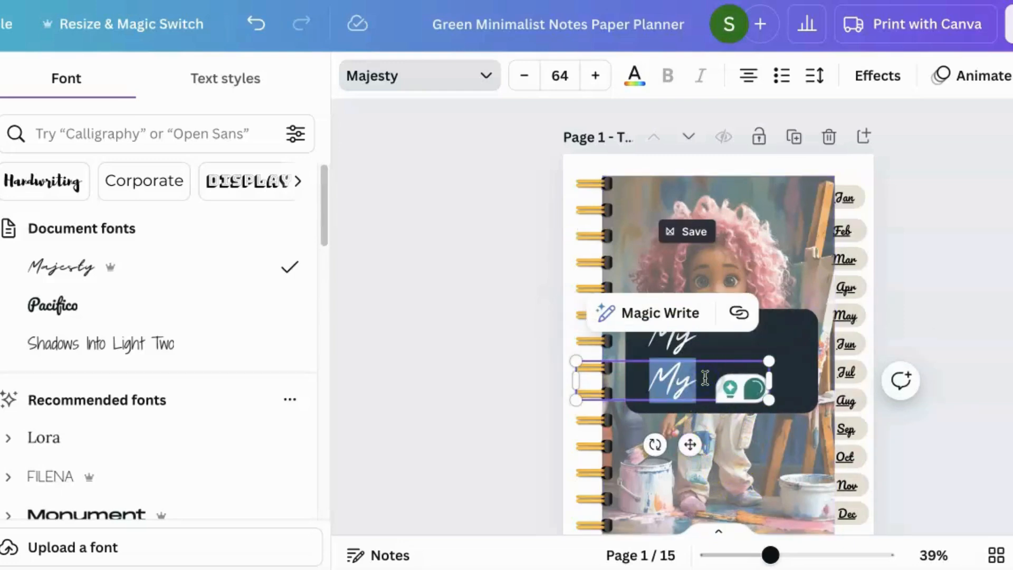
type("Journal")
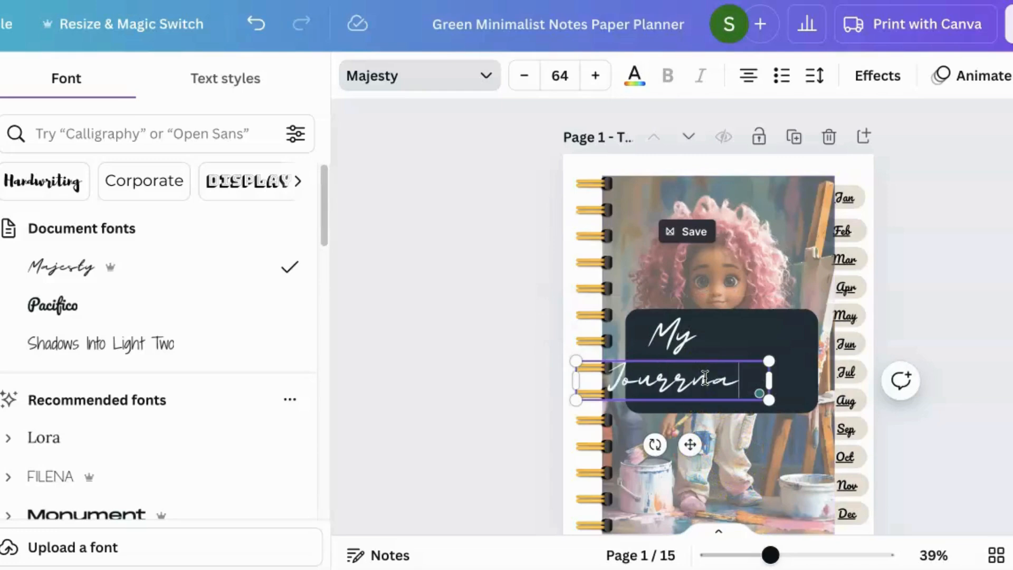
key("BackSpace")
key("BackSpace")
key("BackSpace")
key("BackSpace")
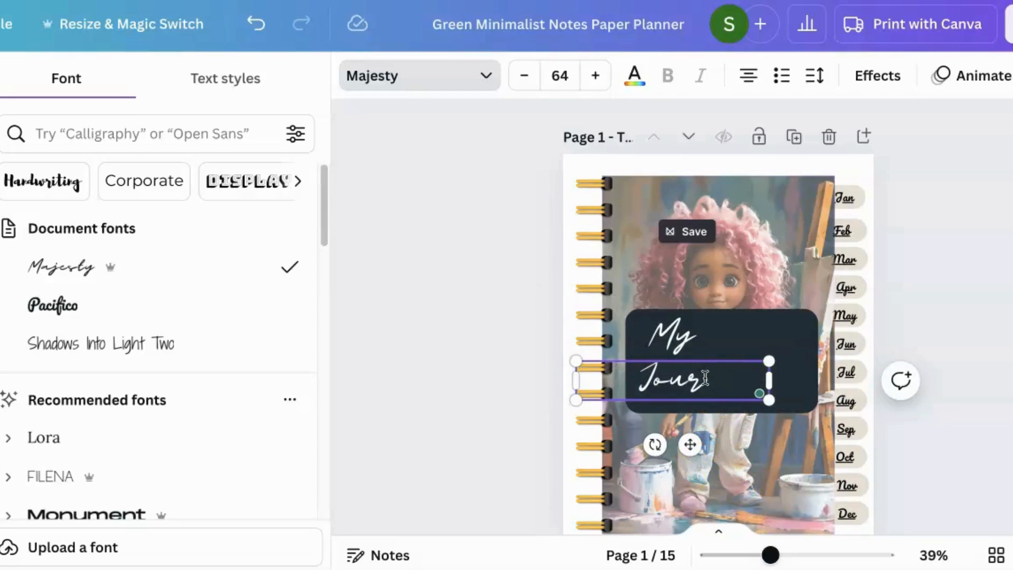
type("nal")
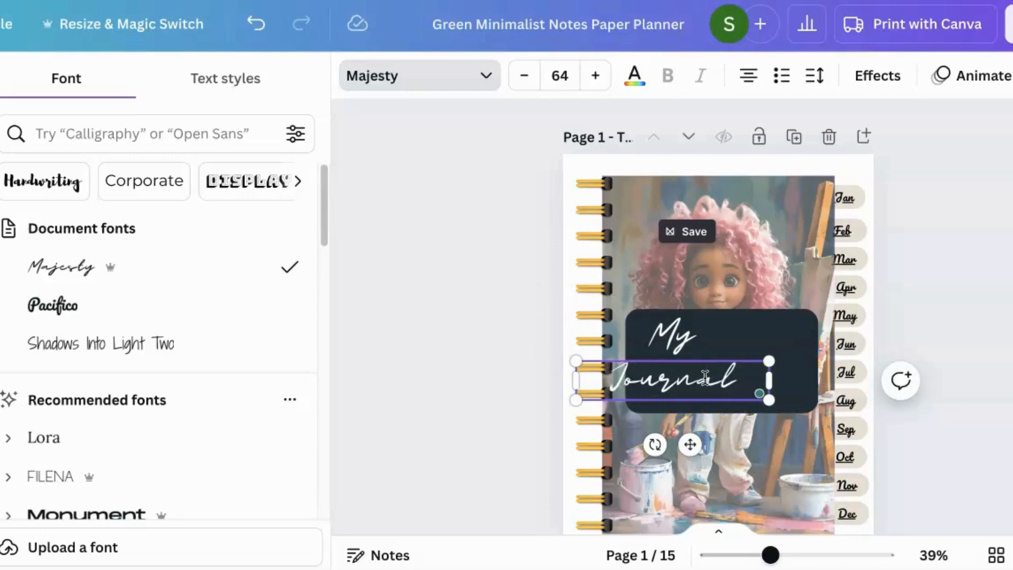
Shift the "Journal" text sideways so it sits centered across the dark label
left_click(961, 321)
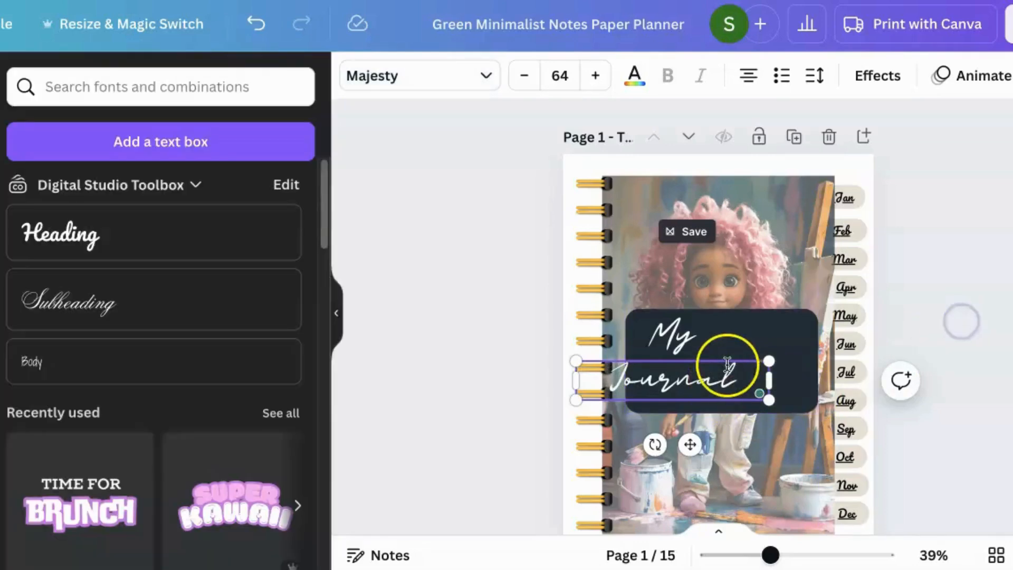
left_click_drag(734, 380, 765, 380)
Change the font of the "My" text on the cover label to Monument
left_click(680, 337)
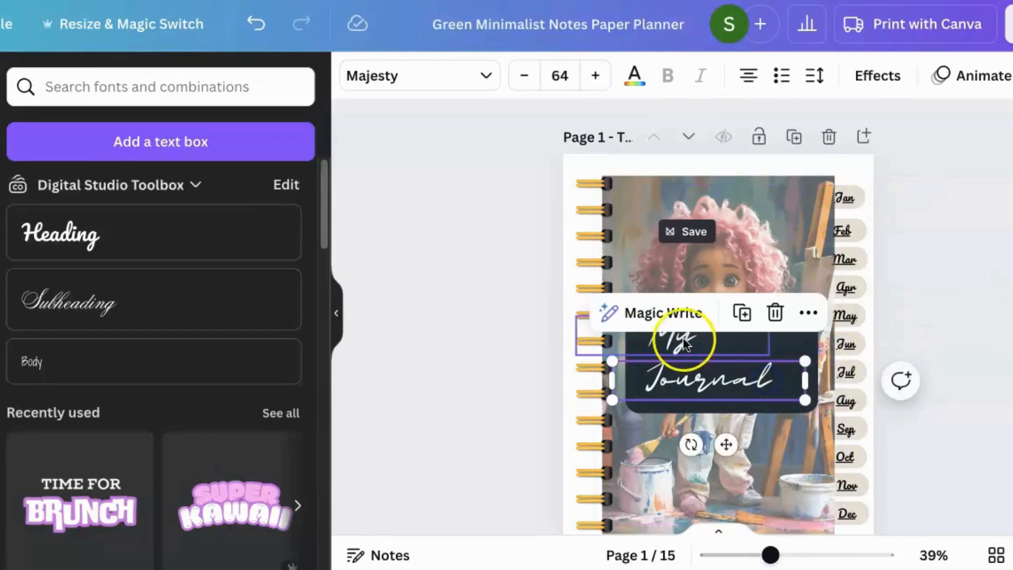
left_click(683, 342)
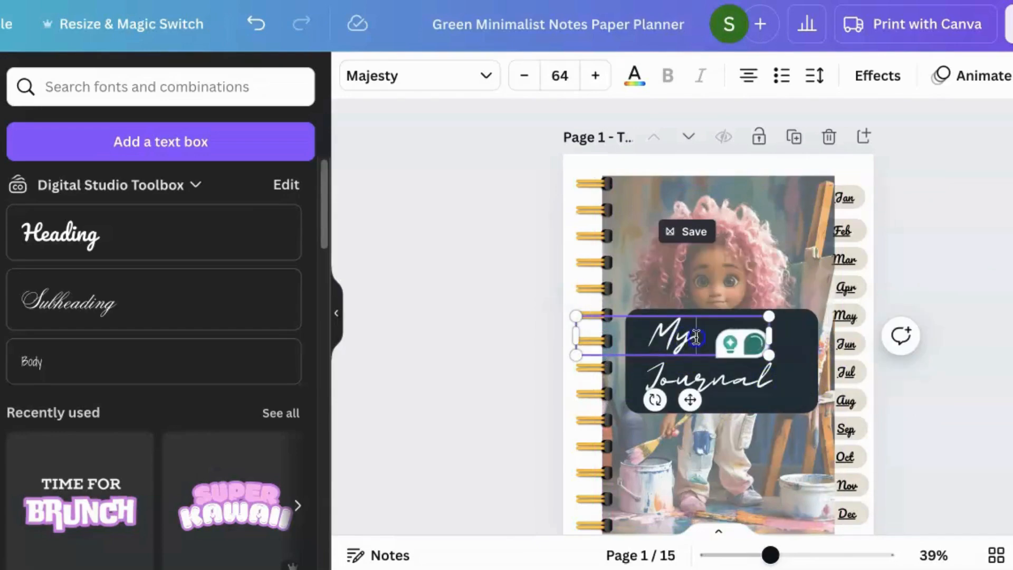
double_click(695, 337)
left_click(448, 81)
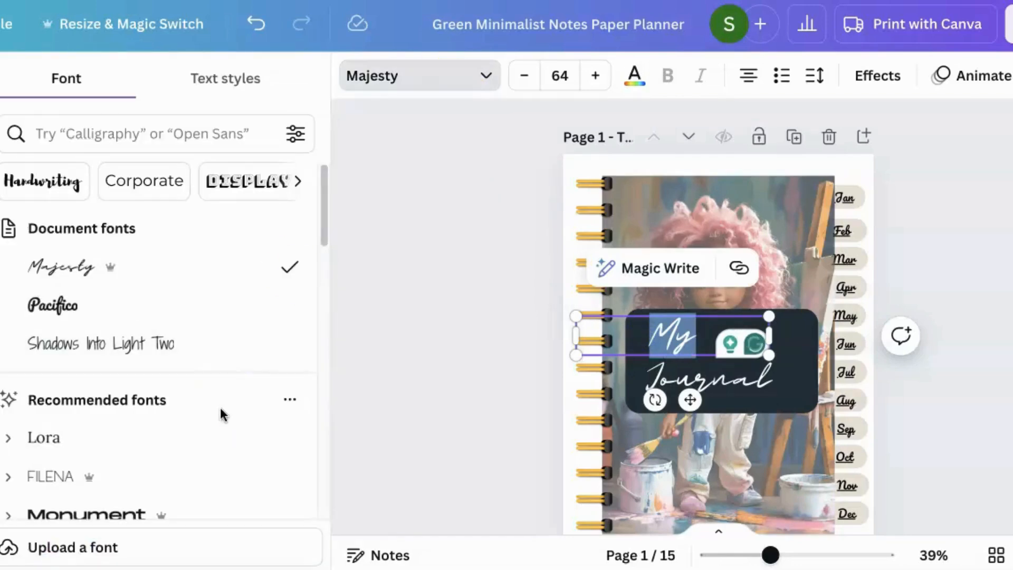
left_click(195, 449)
scroll(194, 450, "down", 1)
left_click(192, 477)
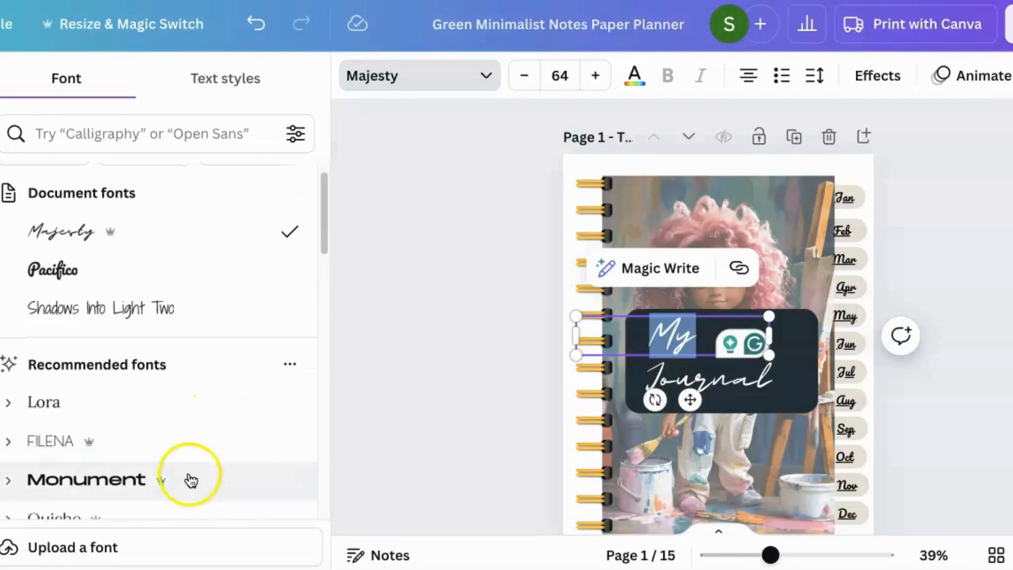
left_click(881, 244)
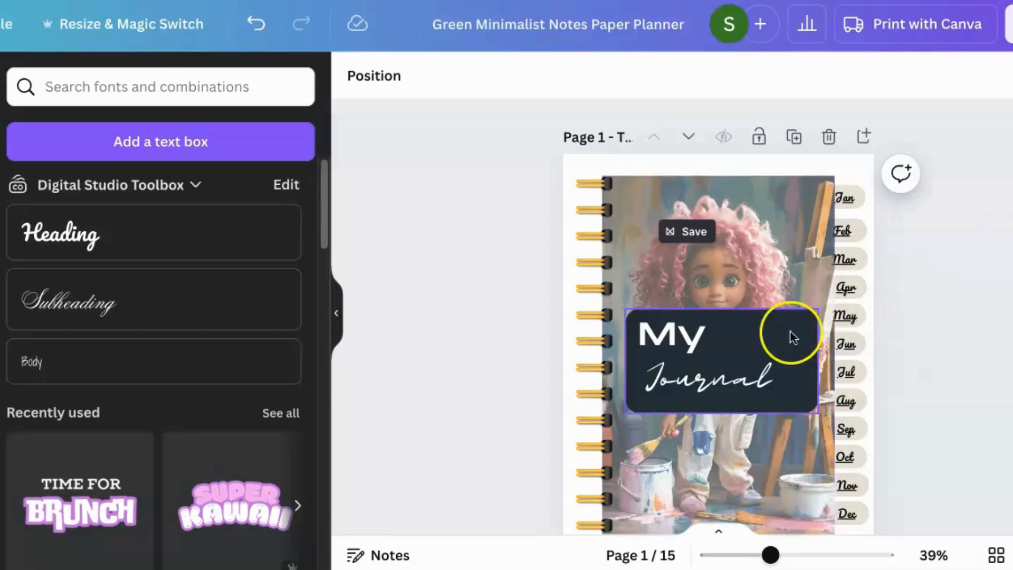
Move the "My" text sideways so it is centered on the label above "Journal"
left_click(692, 345)
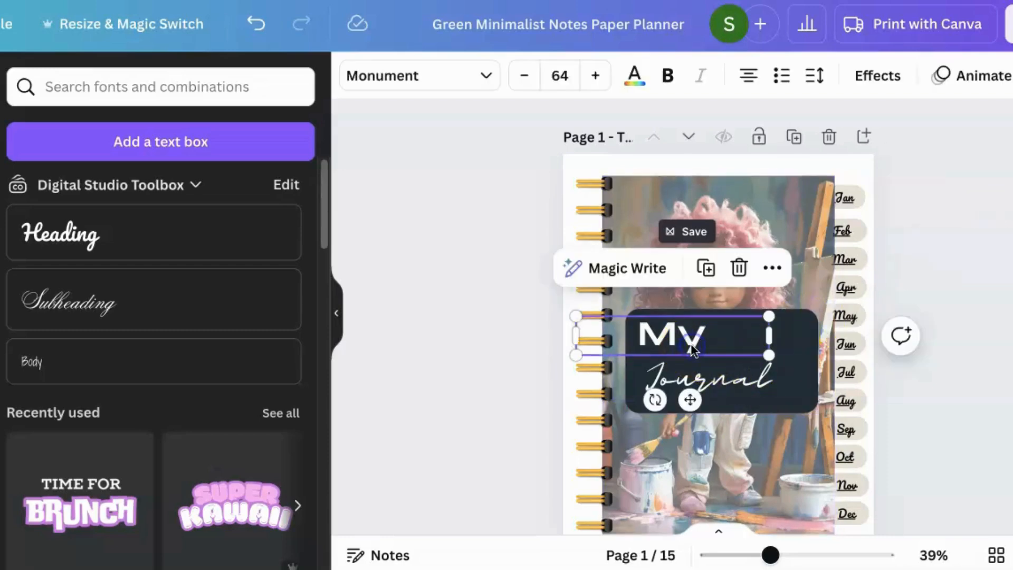
left_click_drag(689, 400, 733, 402)
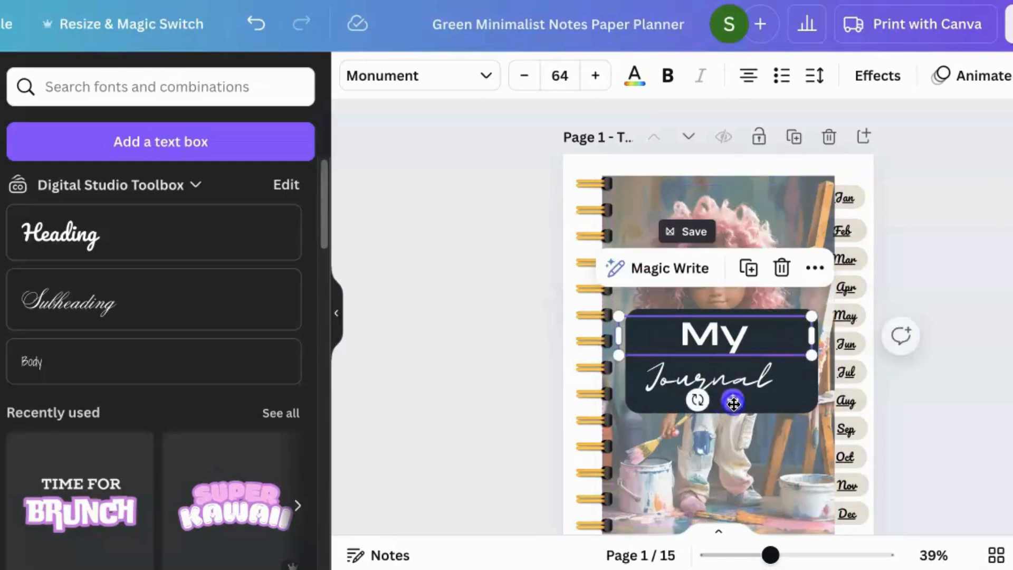
left_click(968, 330)
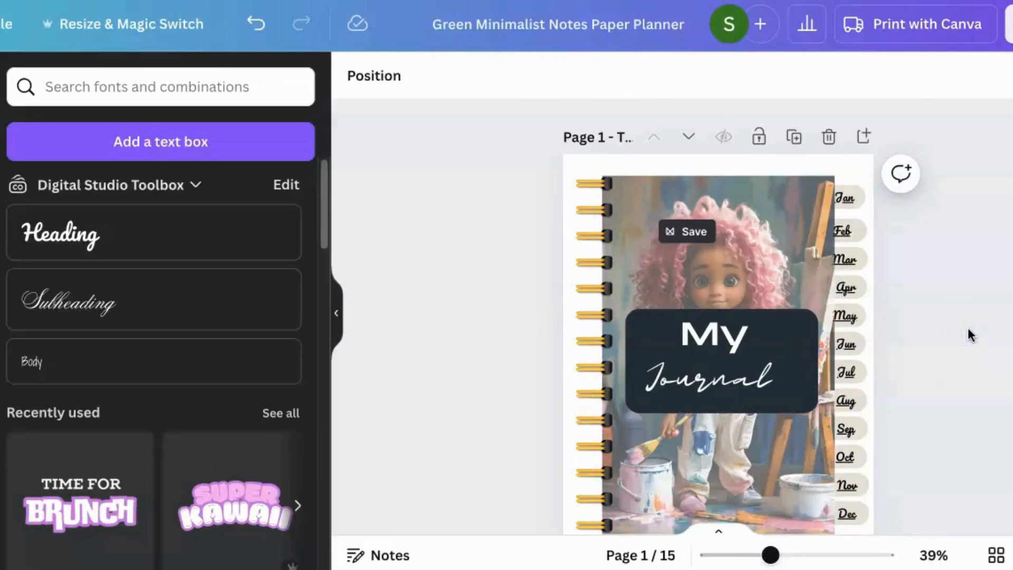
Look over the cover and the blank month pages that follow it
scroll(968, 329, "down", 2)
scroll(967, 331, "up", 2)
scroll(968, 329, "down", 12)
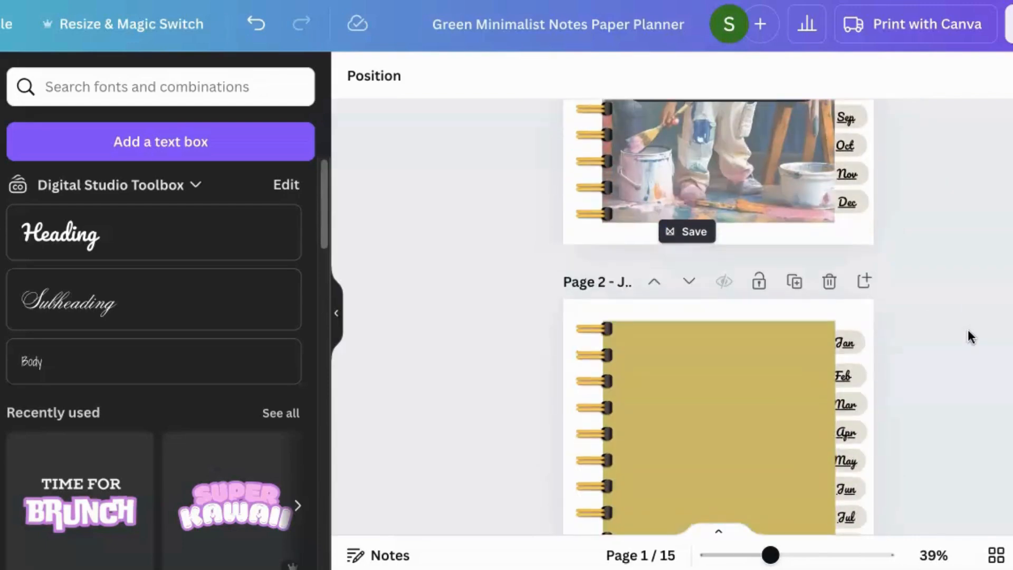
scroll(968, 329, "down", 11)
scroll(968, 329, "up", 8)
scroll(967, 329, "up", 4)
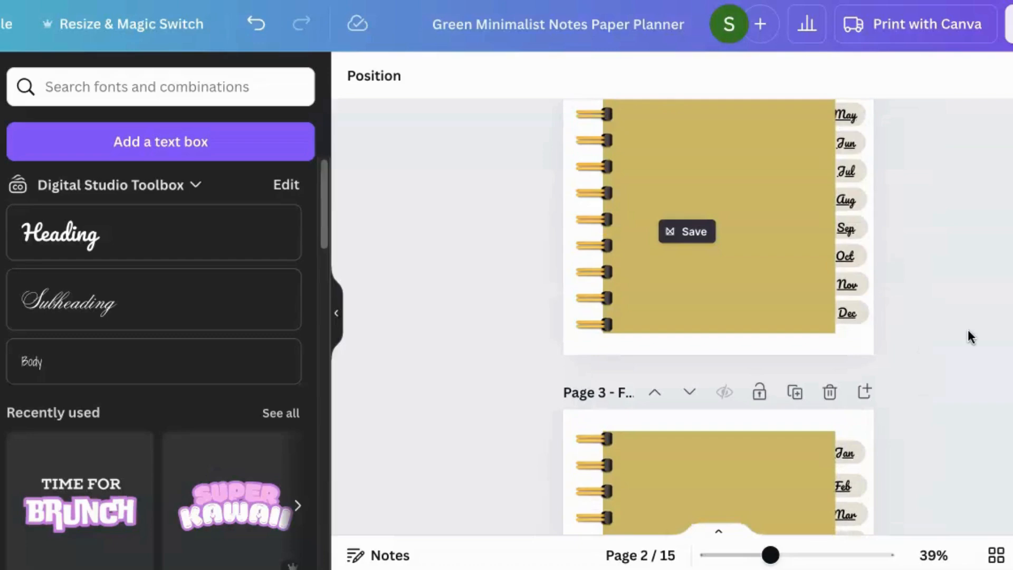
scroll(967, 329, "down", 3)
left_click(968, 330)
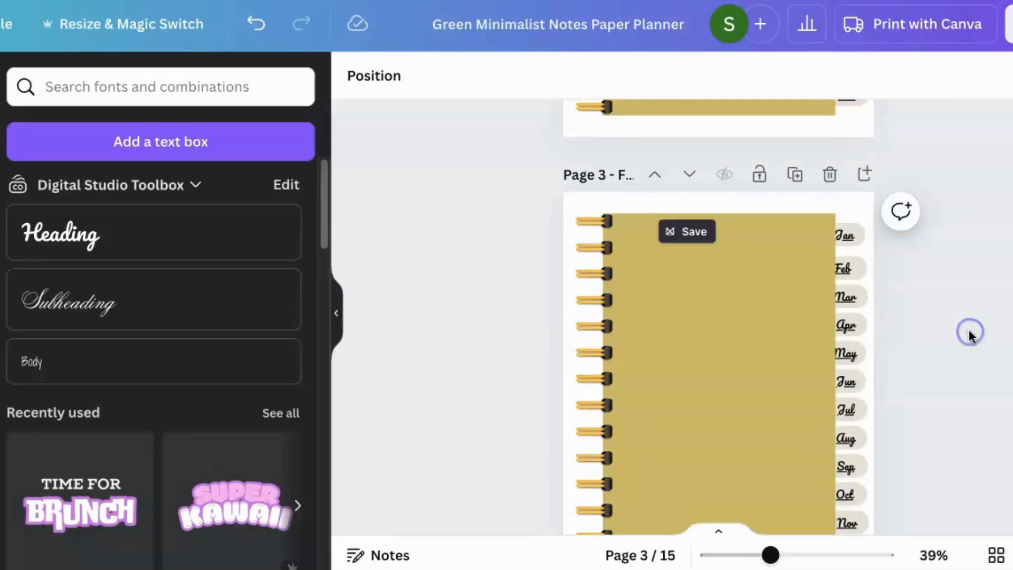
left_click(445, 350)
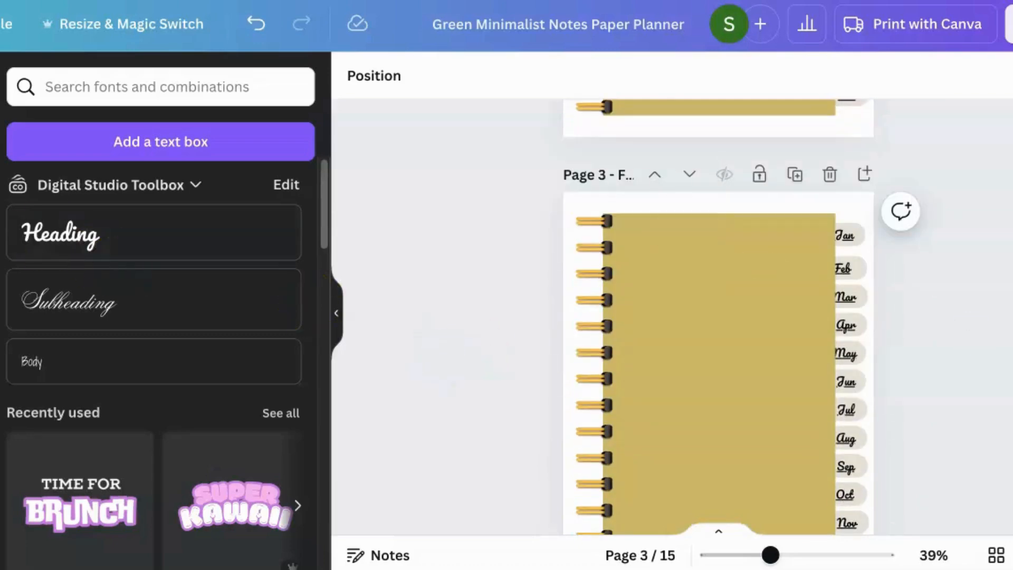
Search the design templates for "Calendars"
left_click(128, 84)
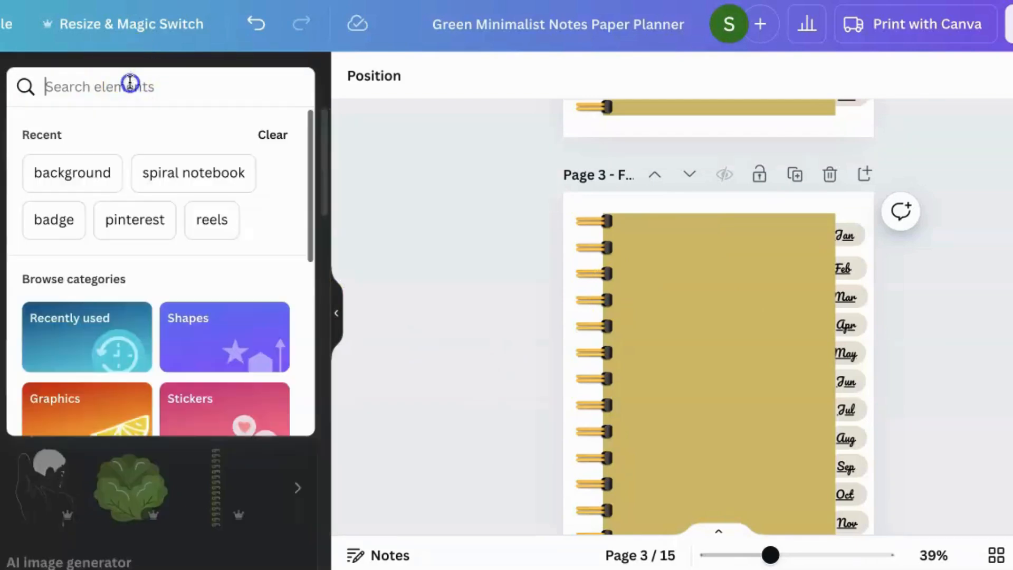
type("Can")
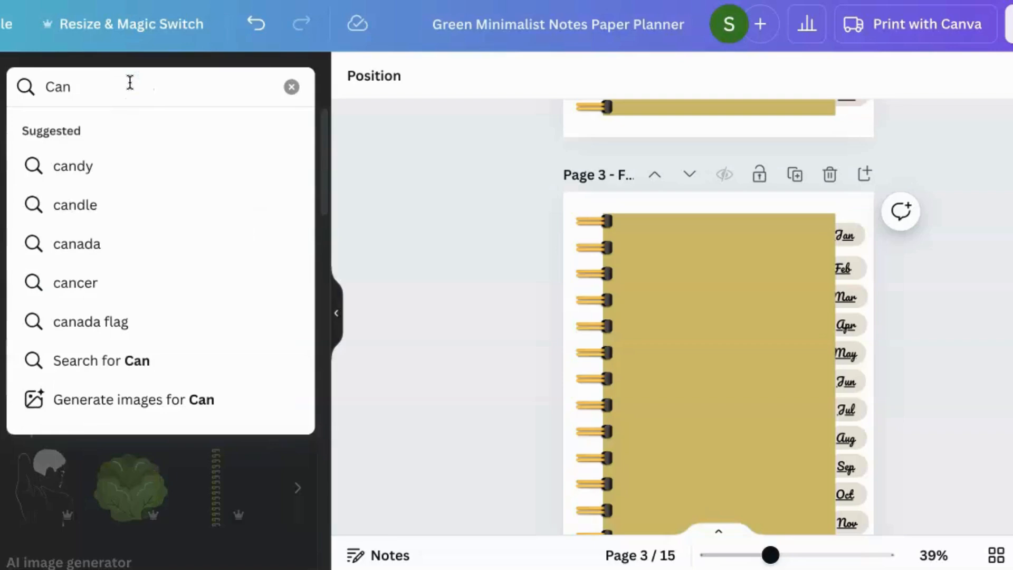
key("BackSpace")
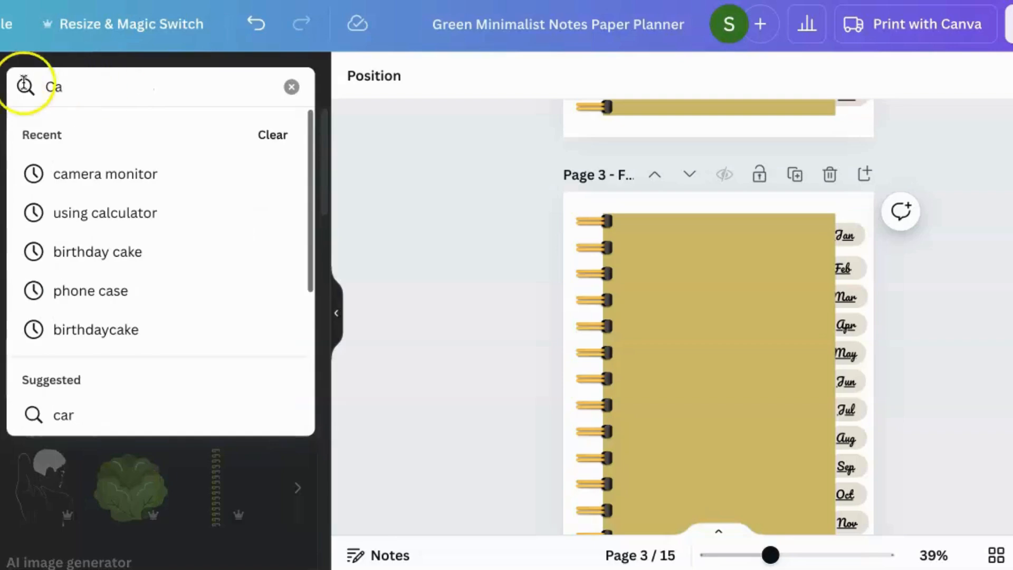
left_click(1, 85)
left_click(91, 87)
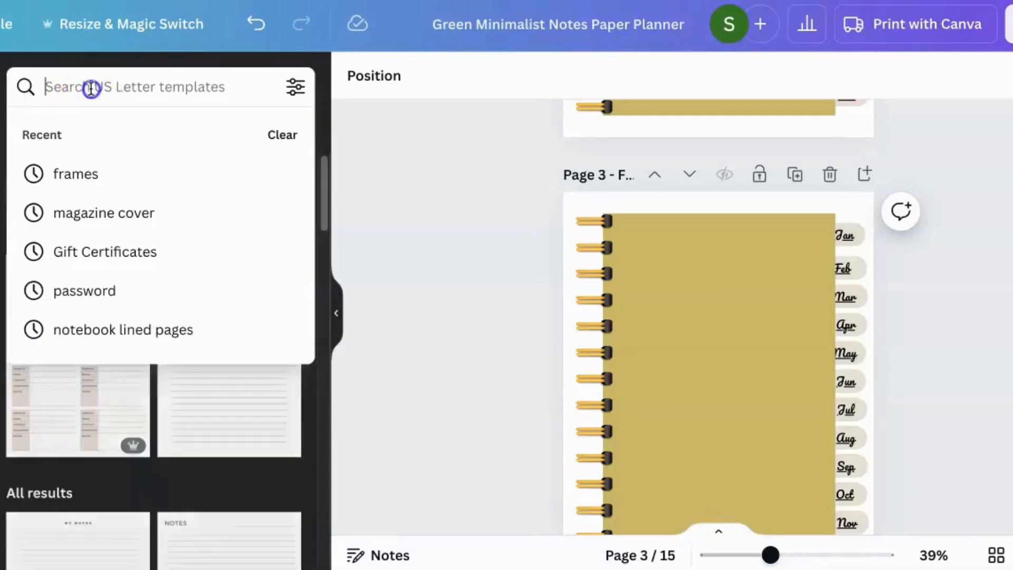
type("cale")
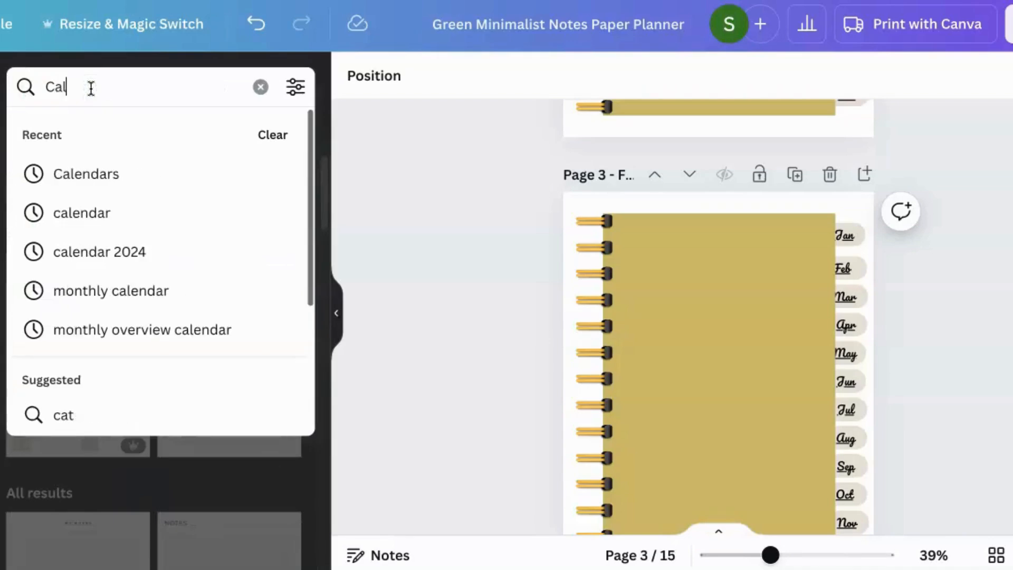
left_click(108, 180)
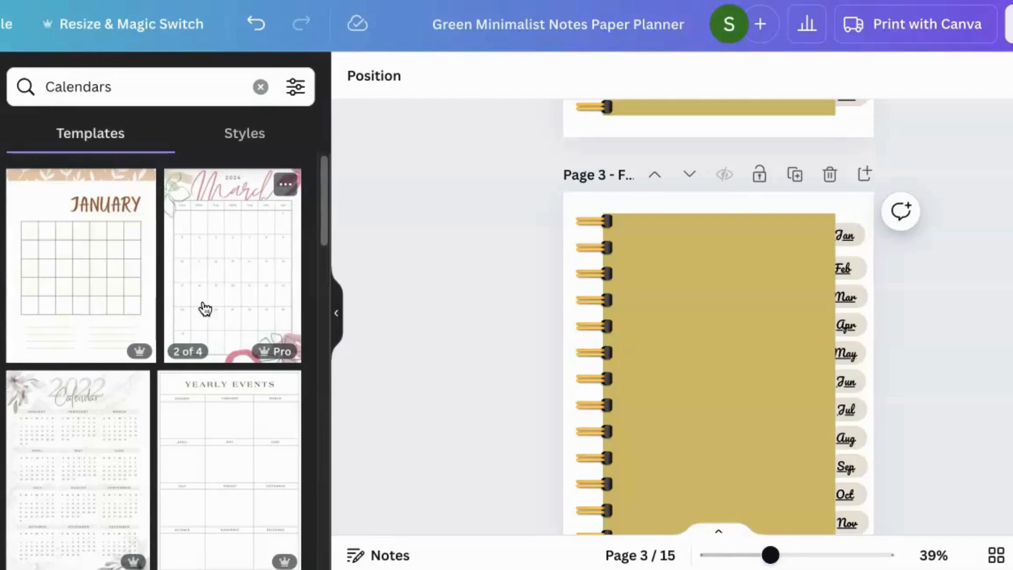
Open the page layouts of the Feminine Calendar March 2024 template, leaving the current planner page unreplaced
left_click(110, 283)
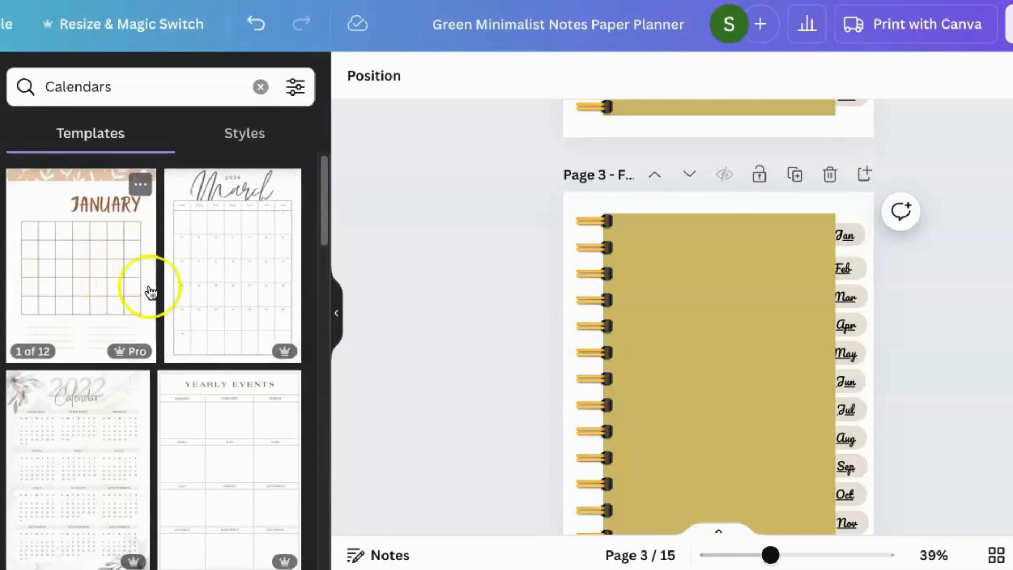
left_click(204, 281)
scroll(89, 472, "down", 3)
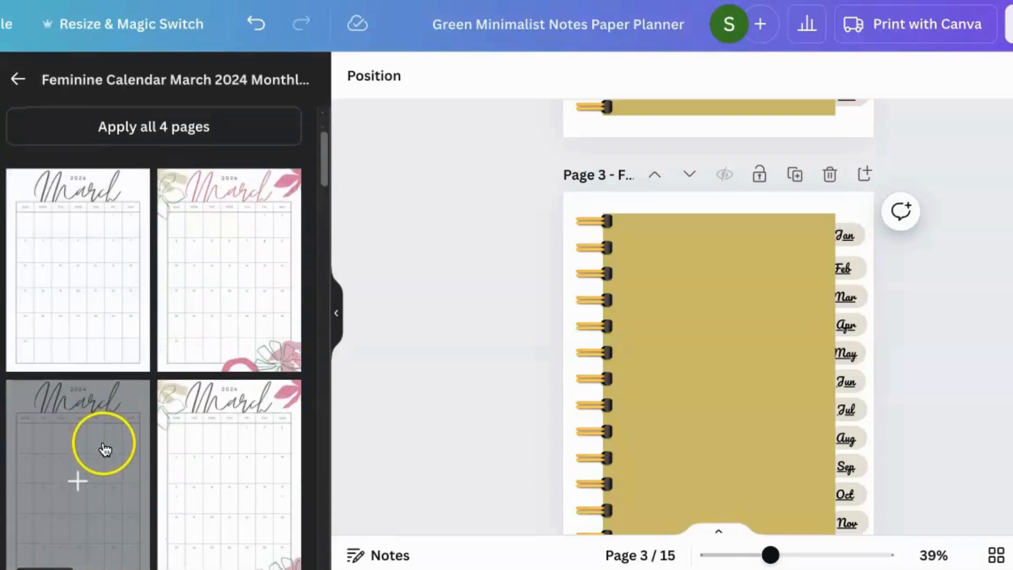
left_click(86, 289)
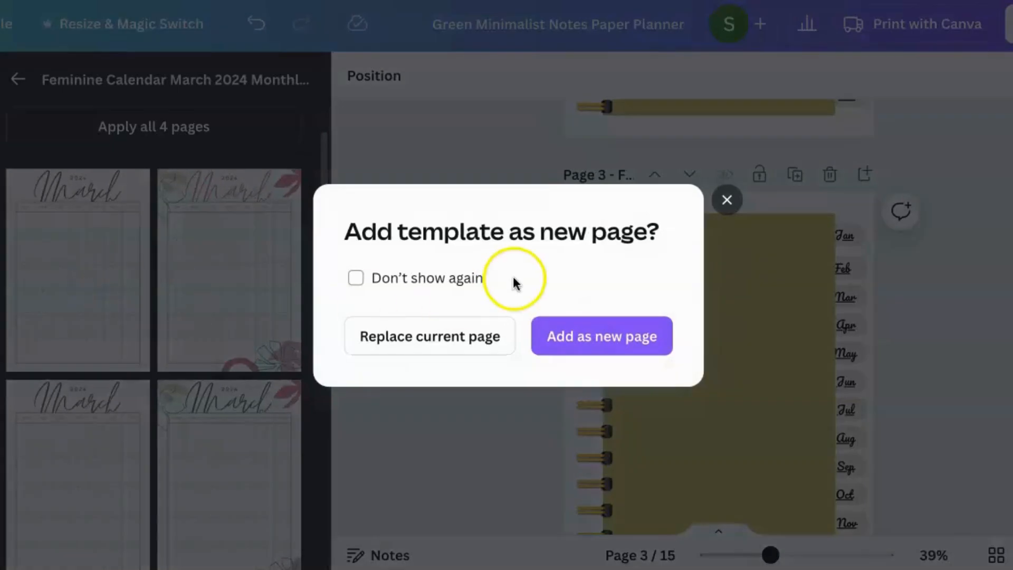
left_click(726, 200)
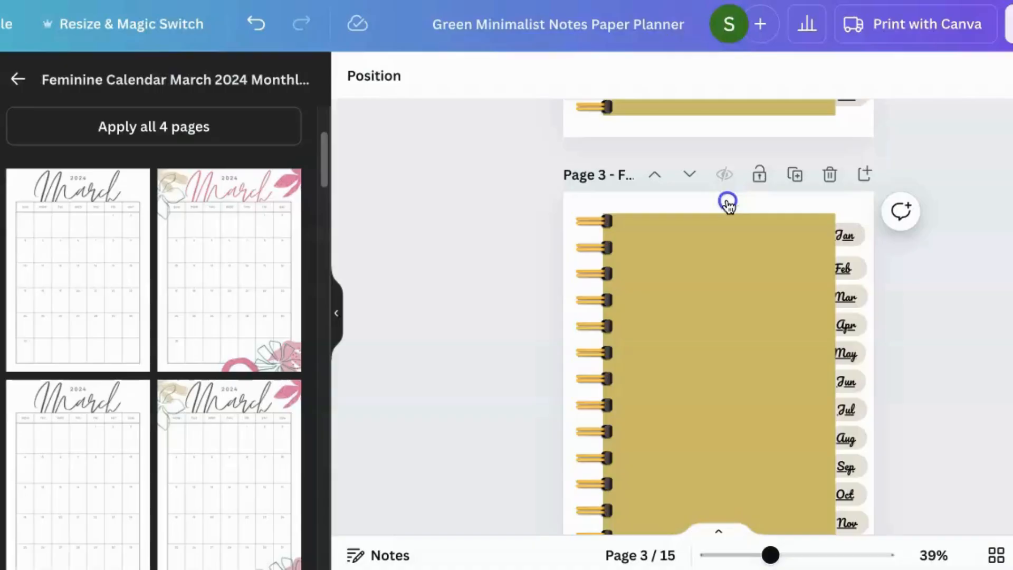
Add a blank page at the end of the planner and apply the plain March 2024 calendar layout to it
left_click(996, 555)
scroll(754, 468, "down", 12)
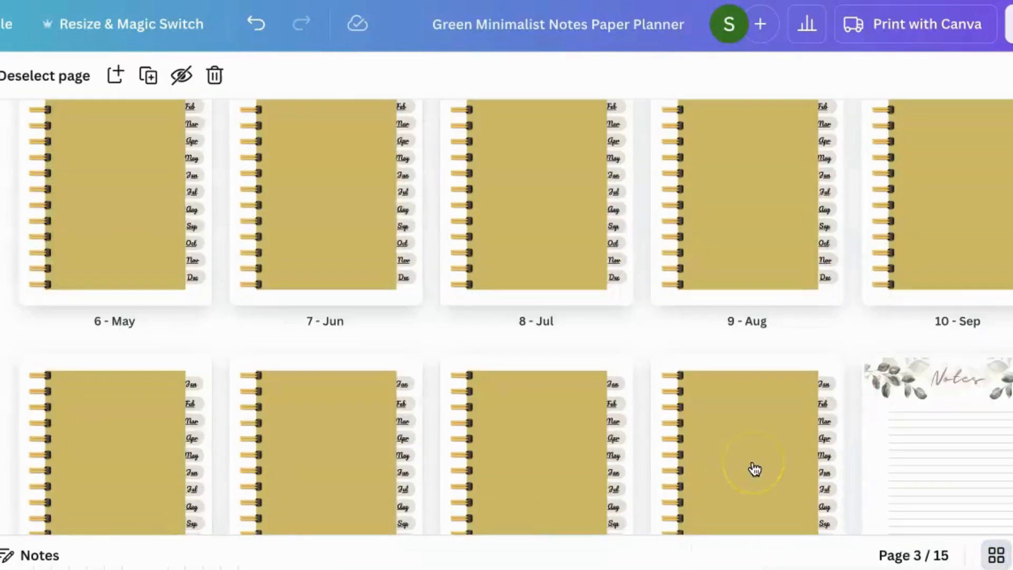
left_click(181, 444)
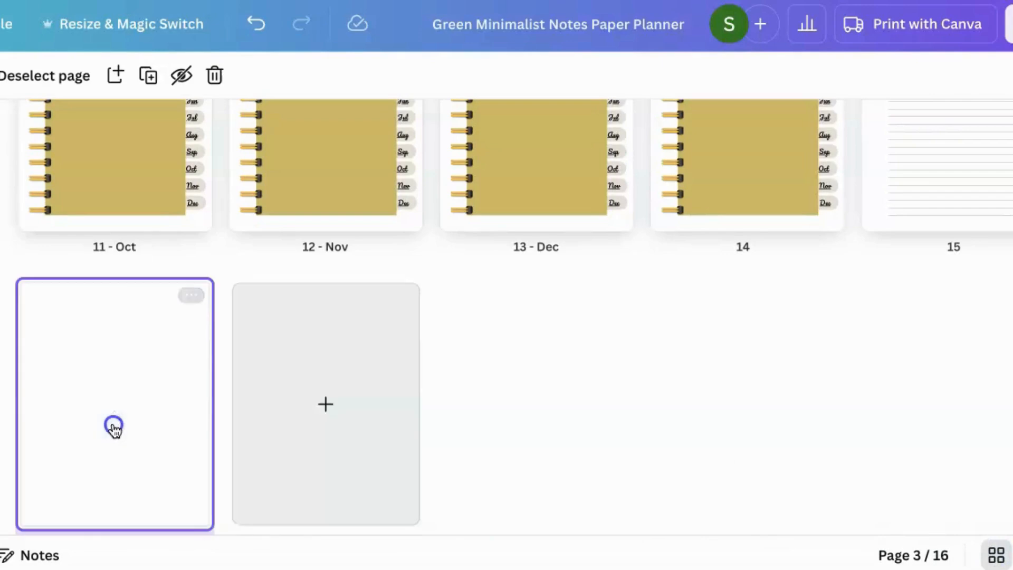
double_click(142, 434)
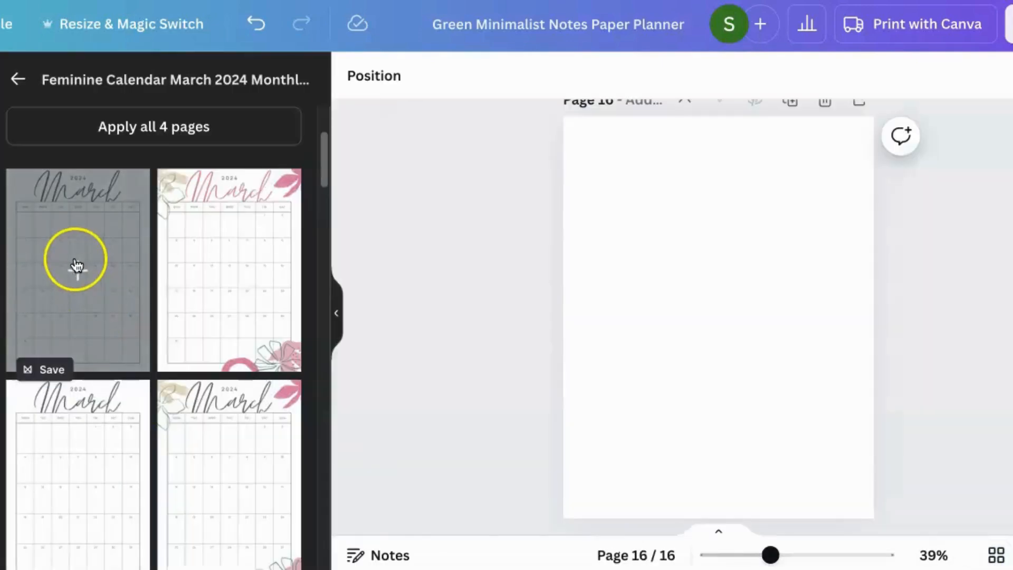
left_click(76, 264)
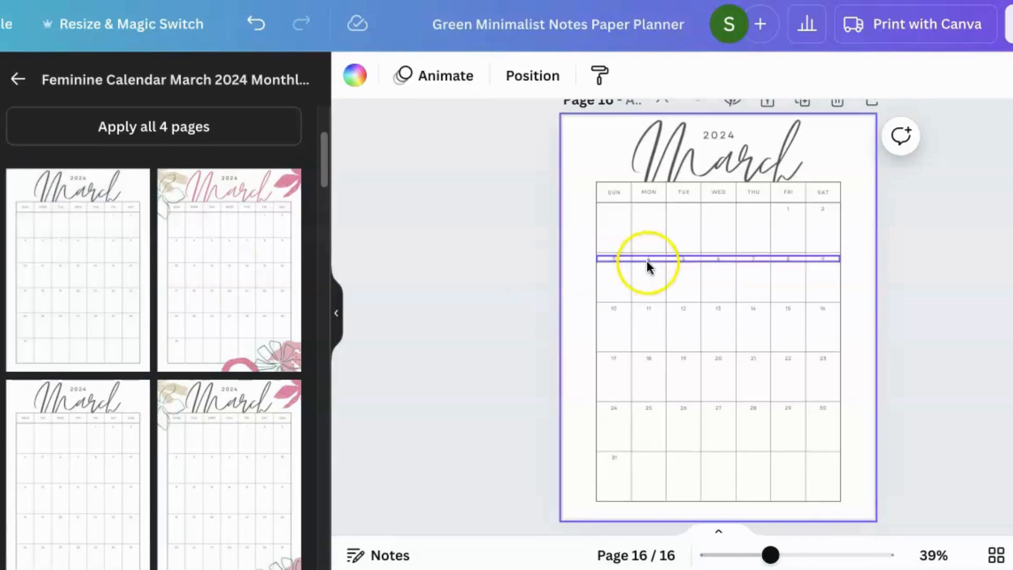
Try deleting the "2024" text above the March title, and undo the deletion
left_click(730, 131)
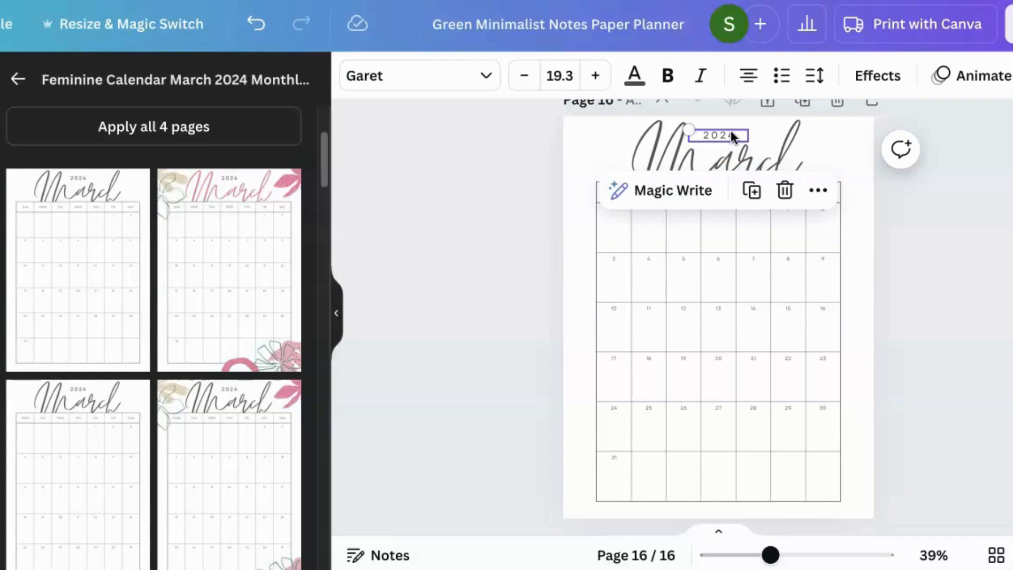
left_click(731, 135)
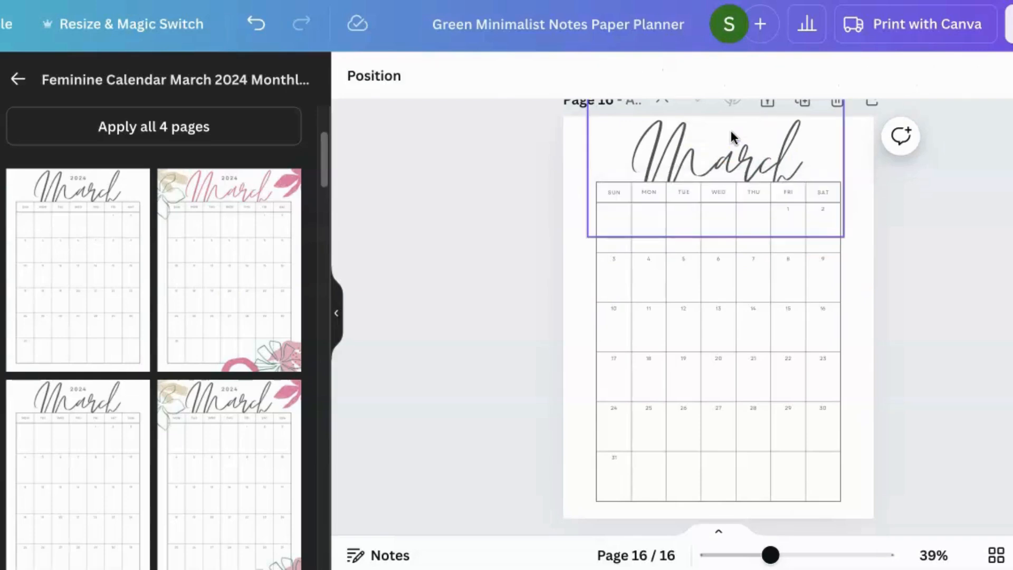
left_click(537, 104)
left_click(255, 23)
Change the year text above the March title to "202_"
left_click(732, 138)
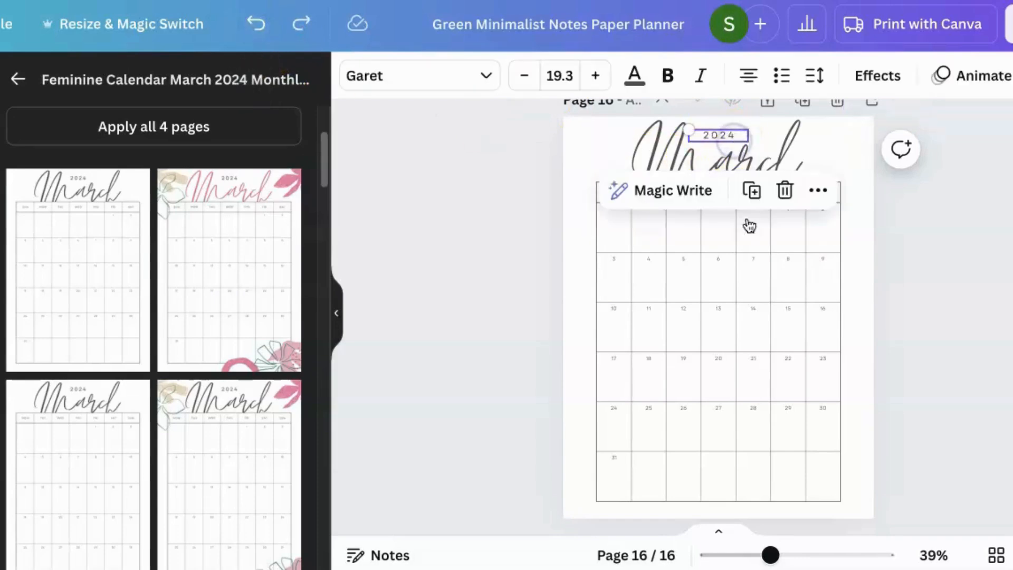
left_click_drag(770, 555, 792, 555)
scroll(775, 350, "up", 5)
left_click(755, 342)
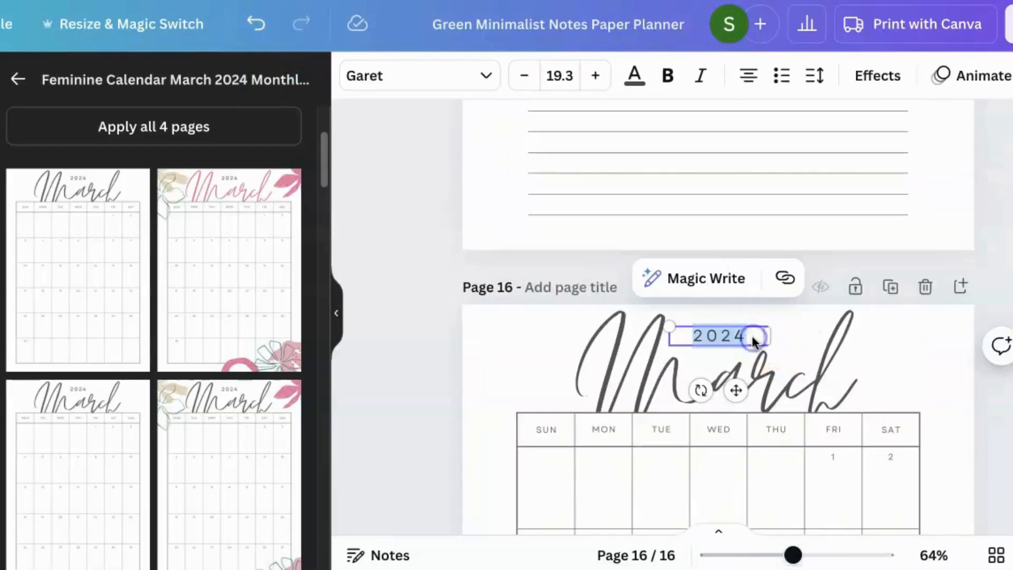
key("BackSpace")
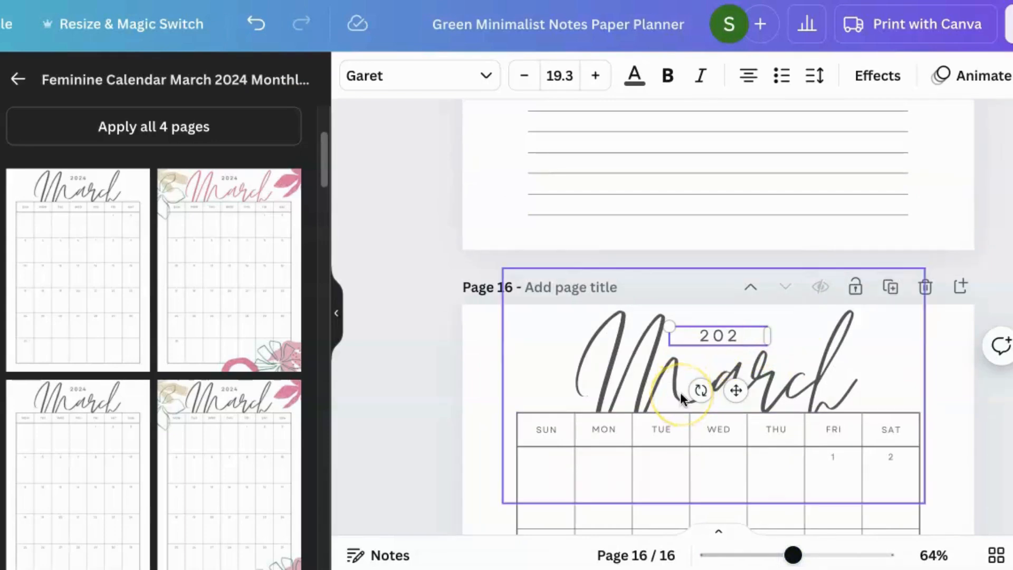
type("_")
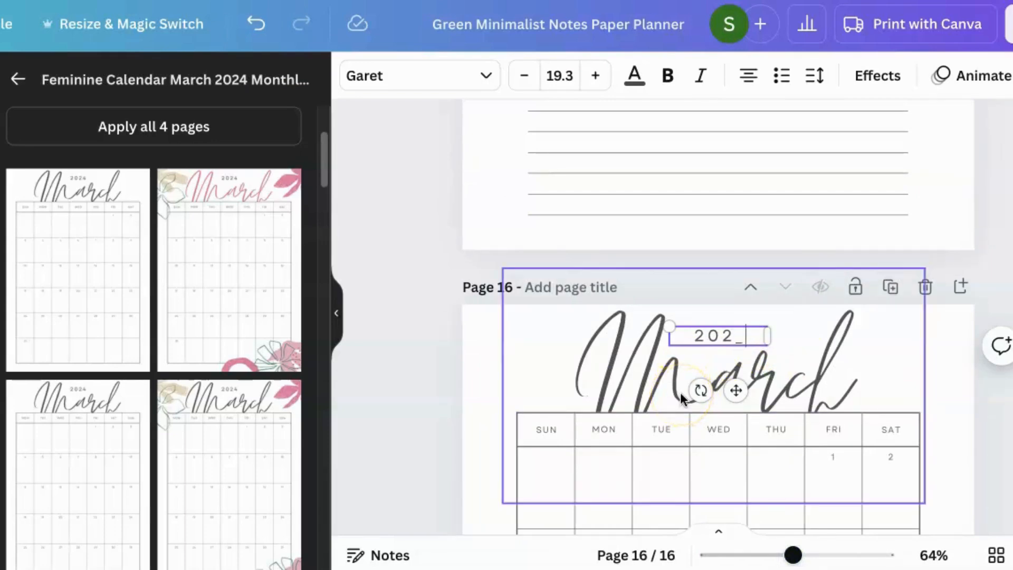
scroll(651, 427, "down", 2)
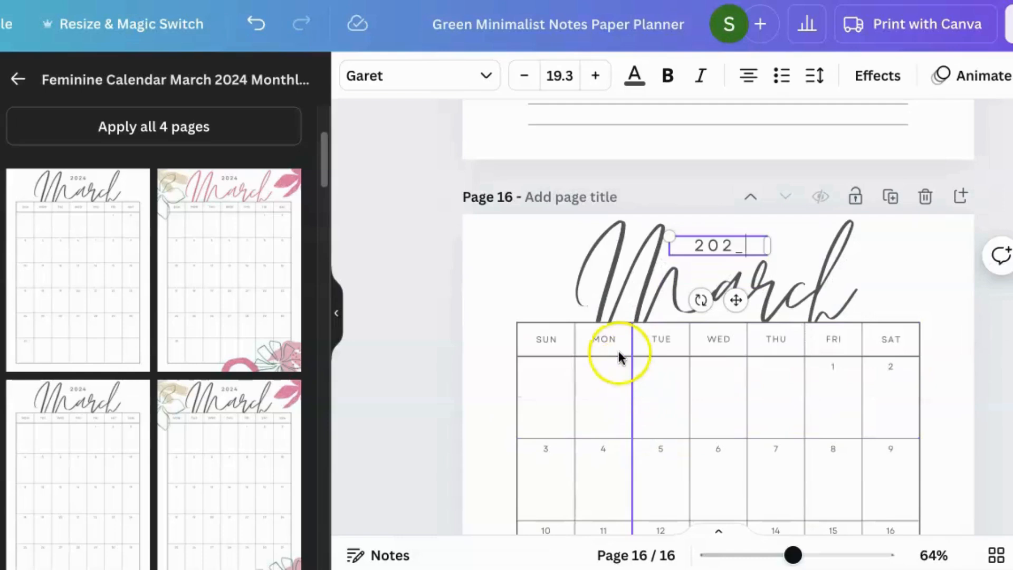
scroll(649, 413, "down", 2)
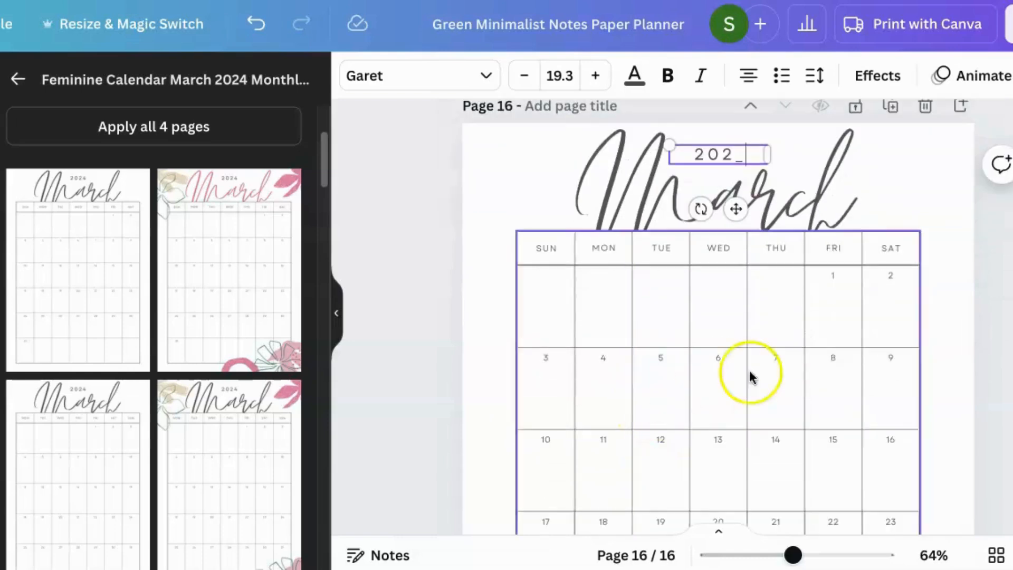
Try clearing the date numbers 1, 2 and 9 from the March calendar one at a time
left_click(839, 280)
left_click(840, 275)
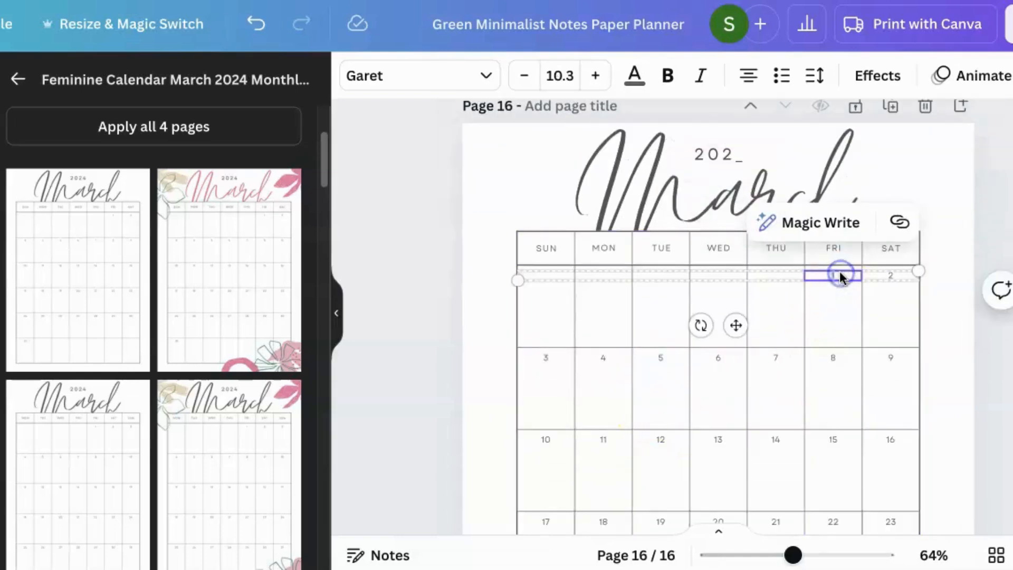
left_click_drag(840, 275, 892, 276)
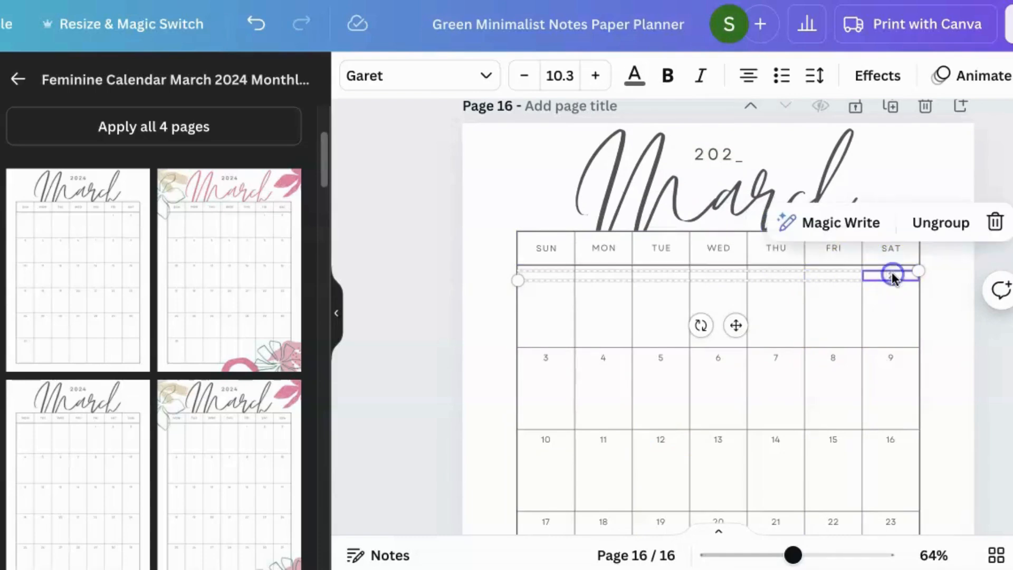
left_click(869, 359)
left_click(886, 356)
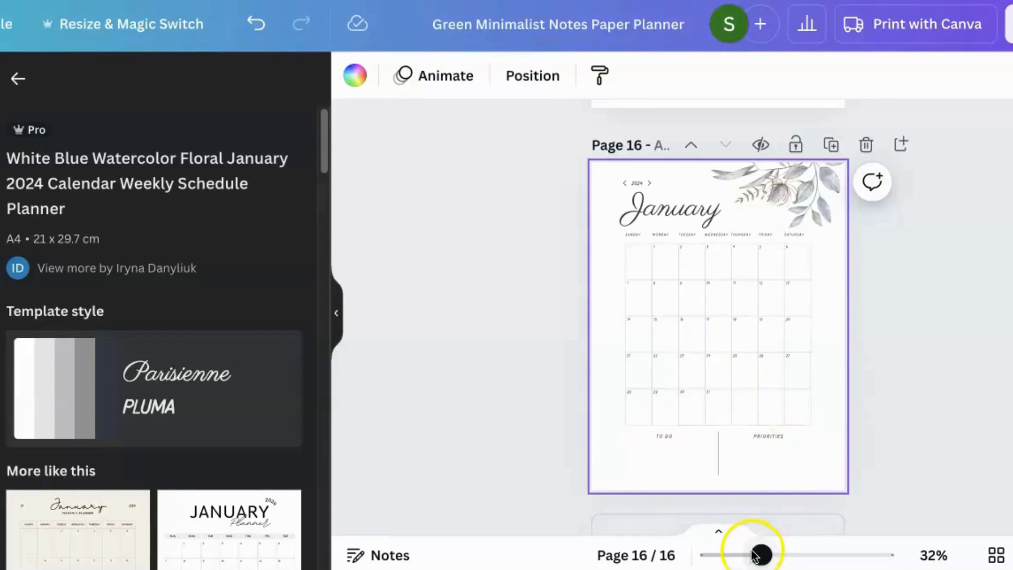
Change the year text above the January title to "202_"
left_click_drag(760, 555, 797, 559)
scroll(696, 333, "up", 3)
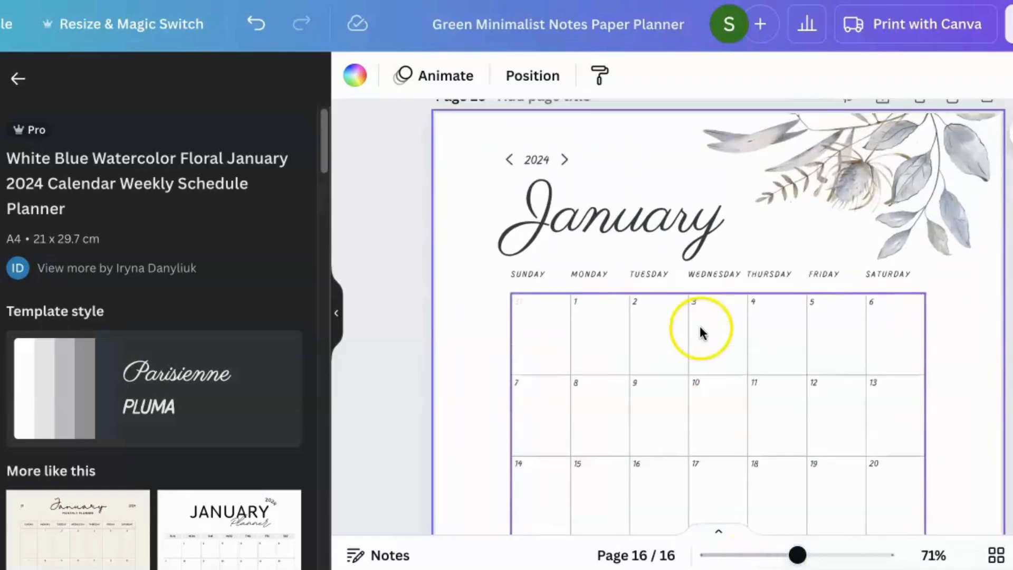
left_click(541, 210)
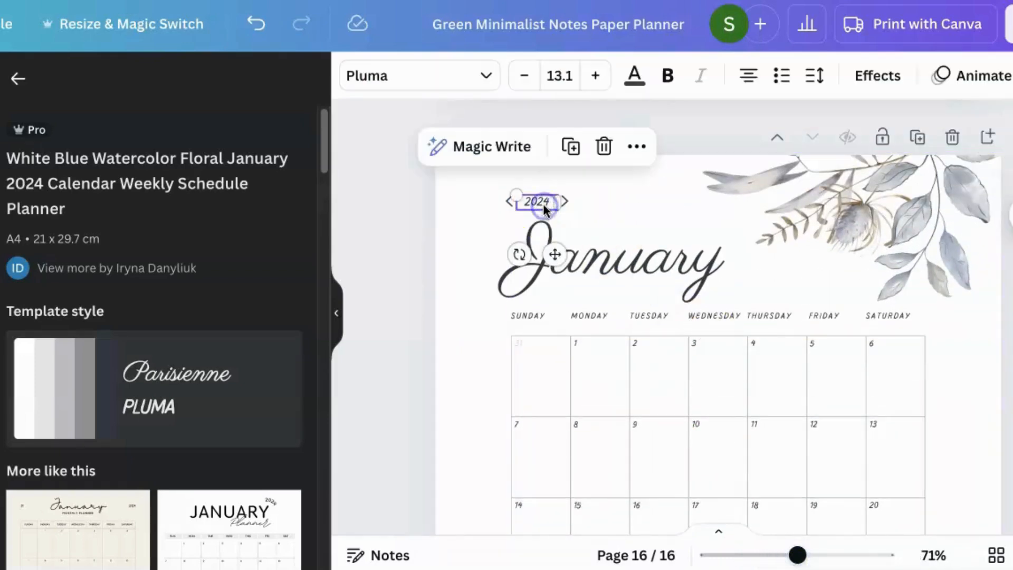
double_click(548, 209)
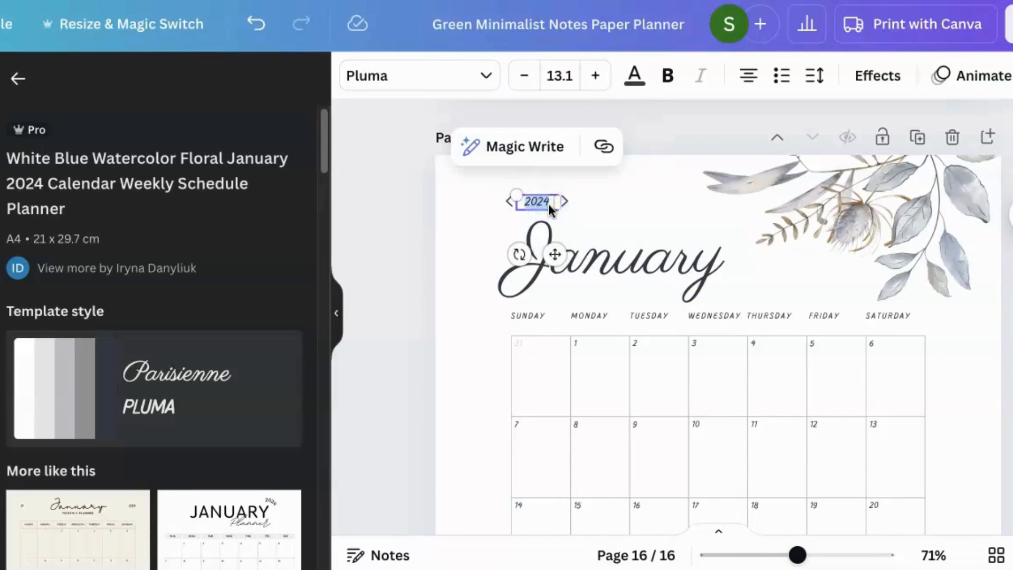
left_click(549, 208)
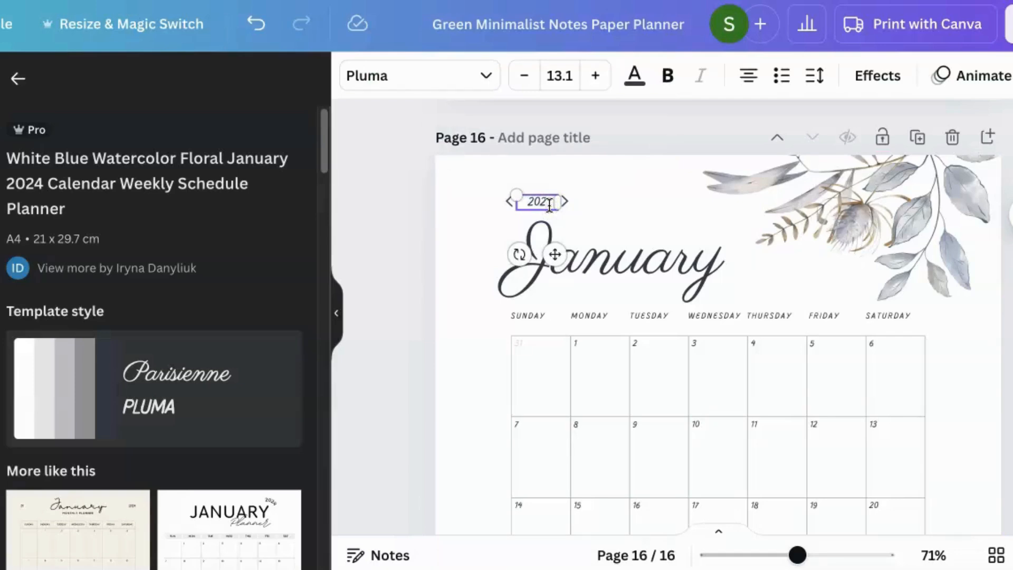
left_click(628, 233)
left_click(651, 203)
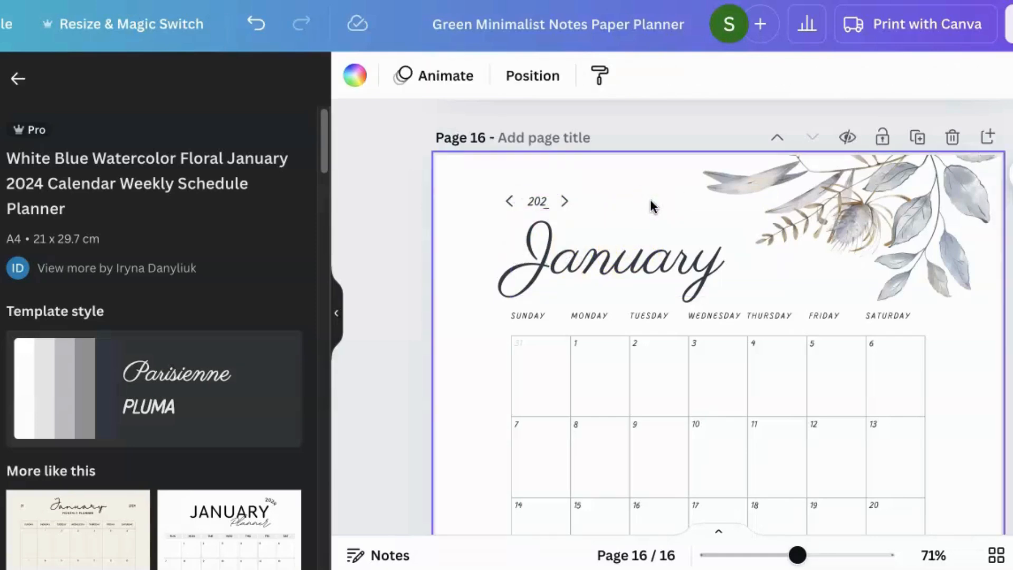
left_click(648, 236)
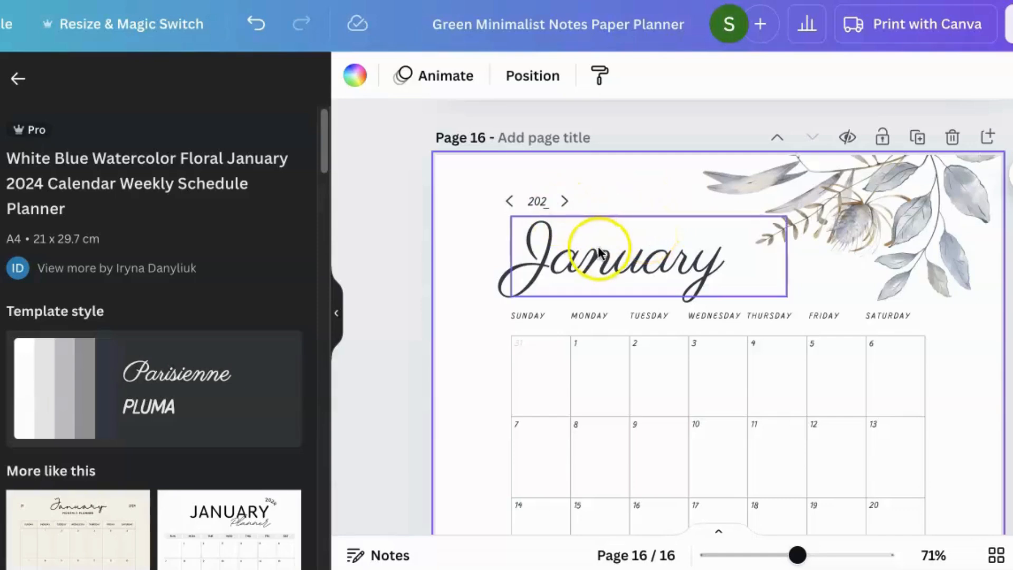
Change the year text above the January title to "YEAR_" and delete the arrows on both sides of it
left_click(564, 209)
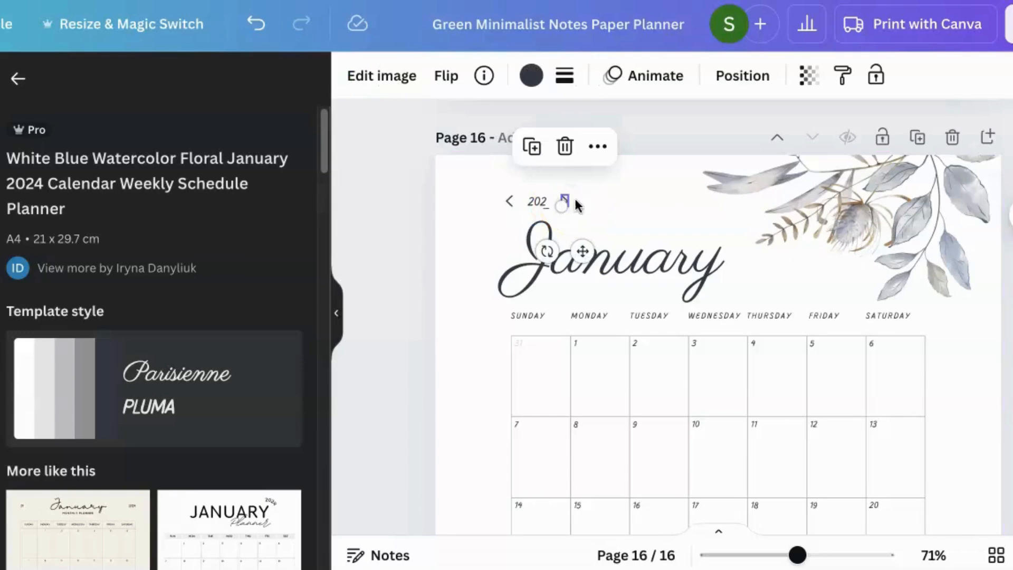
key("Delete")
left_click(539, 201)
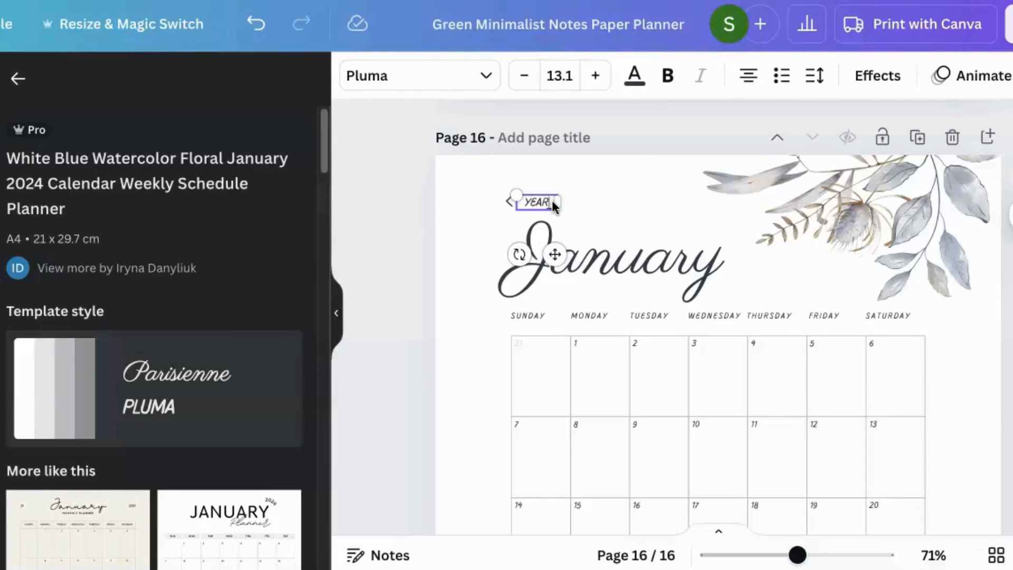
left_click(586, 199)
left_click(510, 205)
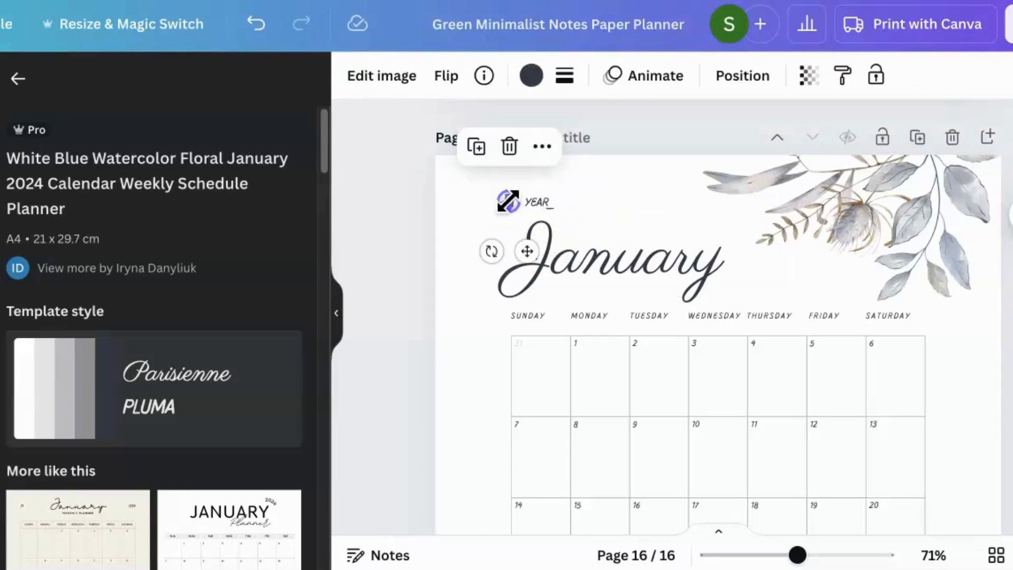
left_click(509, 145)
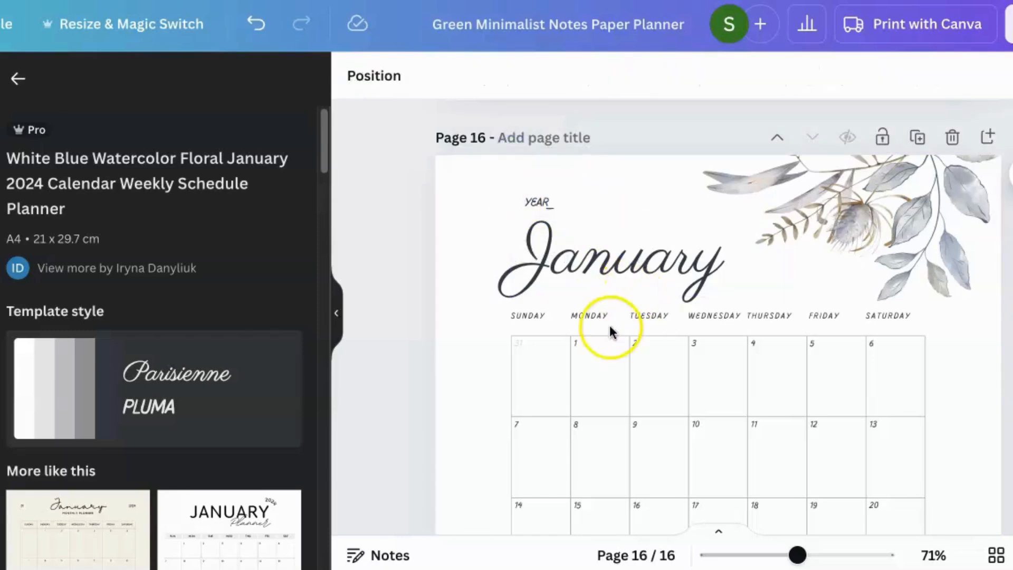
Clear the date numbers 1 and 2 from the first week of the January calendar
left_click(575, 349)
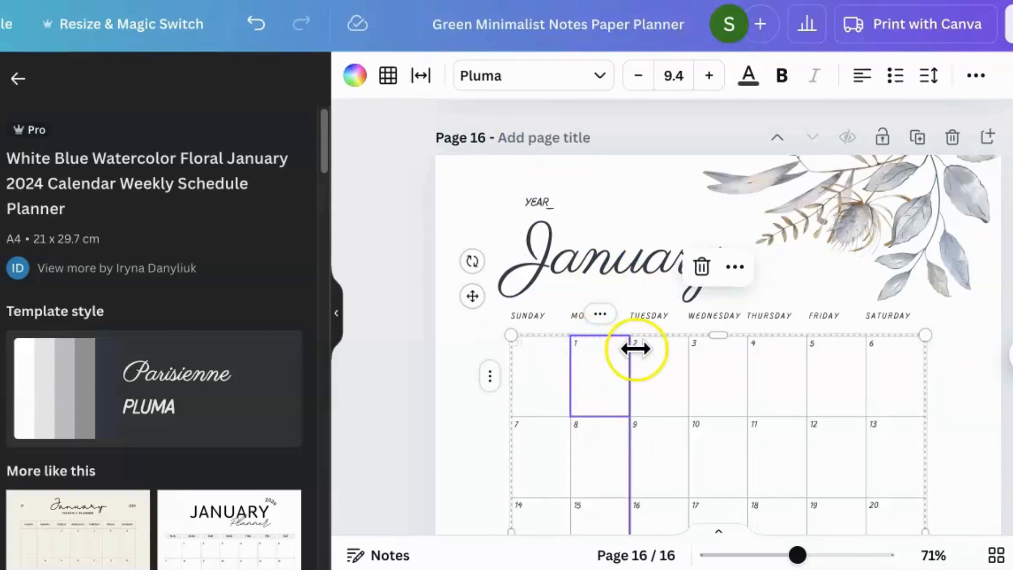
left_click(594, 345)
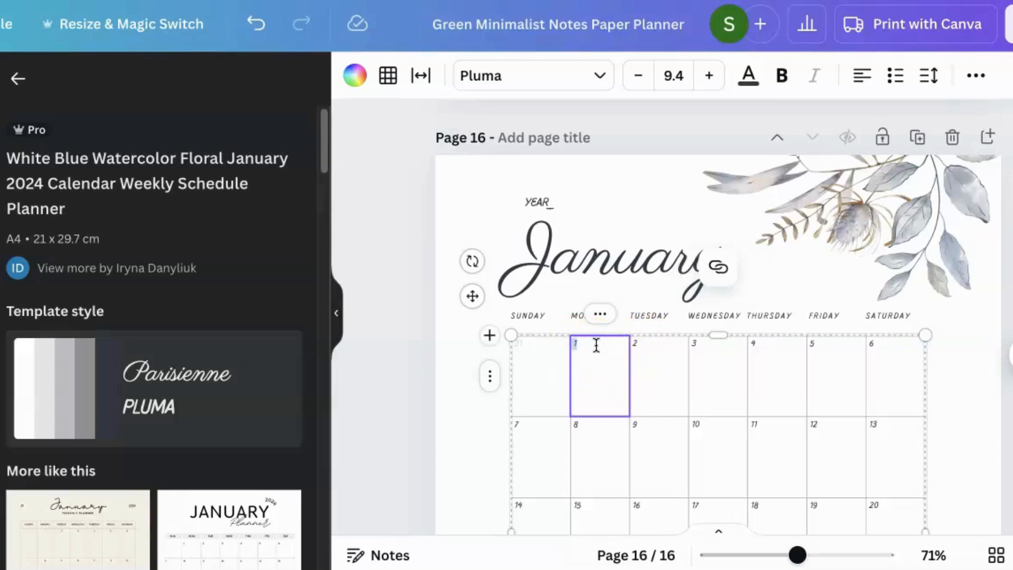
key("BackSpace")
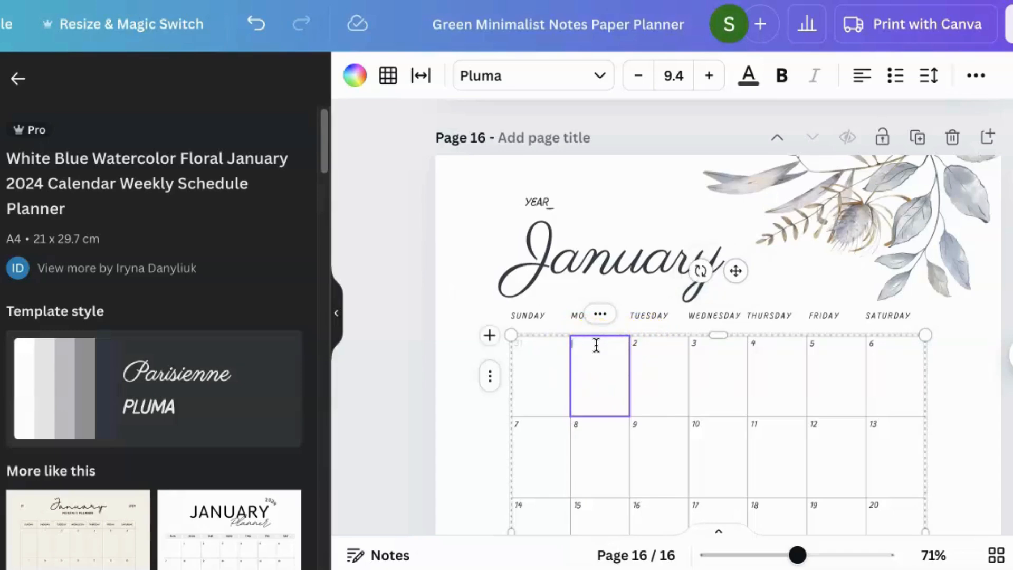
left_click(644, 352)
left_click(644, 353)
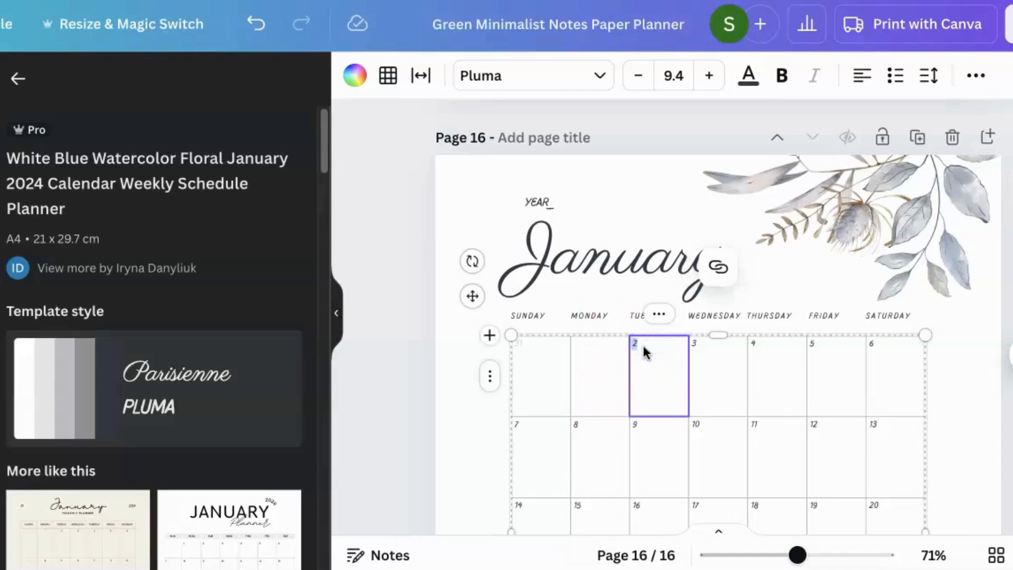
key("BackSpace")
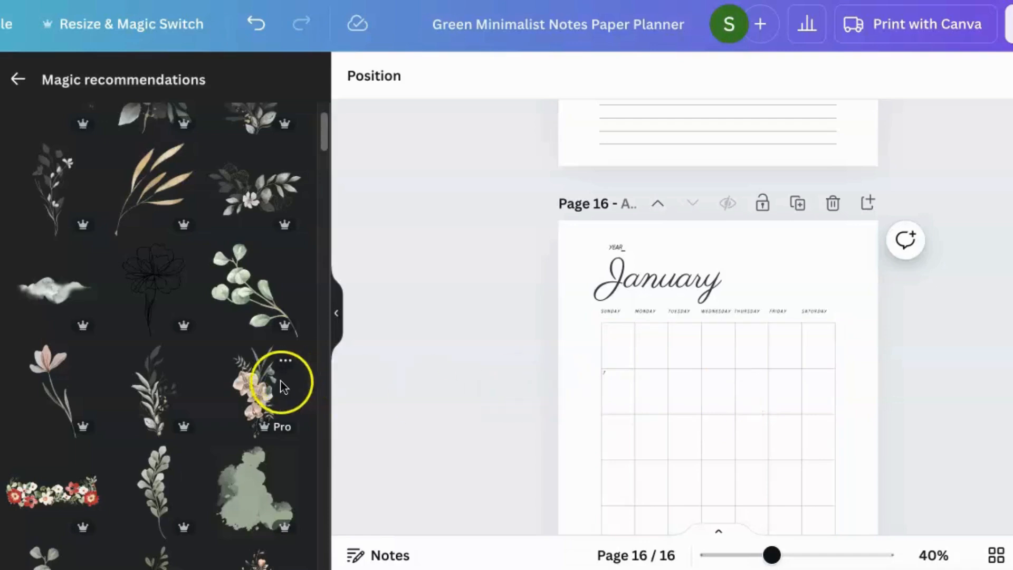
Add the orchid bouquet graphic over the January calendar and set its transparency to 17
left_click(256, 393)
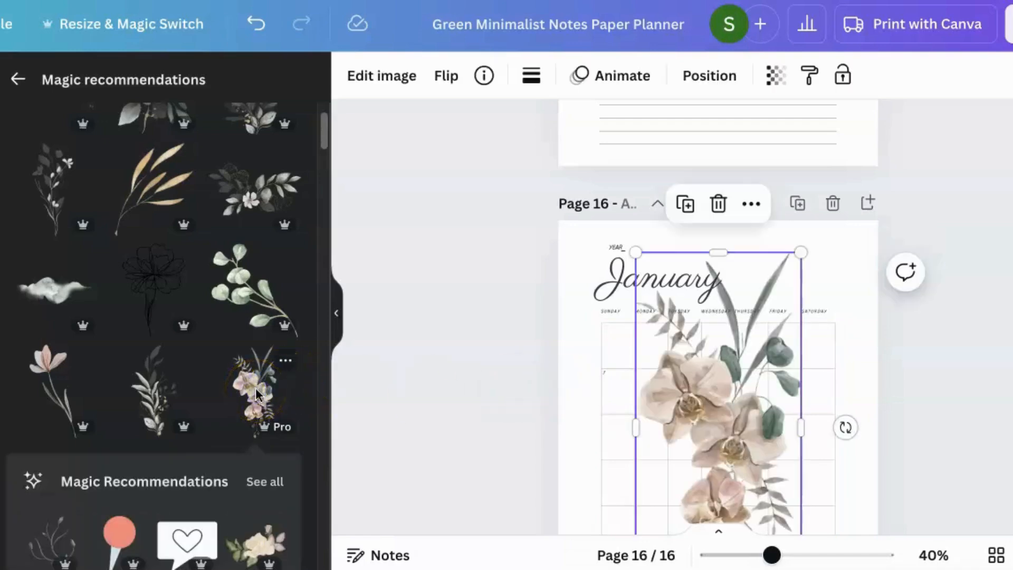
mouse_move(717, 400)
left_mouse_down()
mouse_move(739, 394)
mouse_move(719, 396)
left_mouse_up()
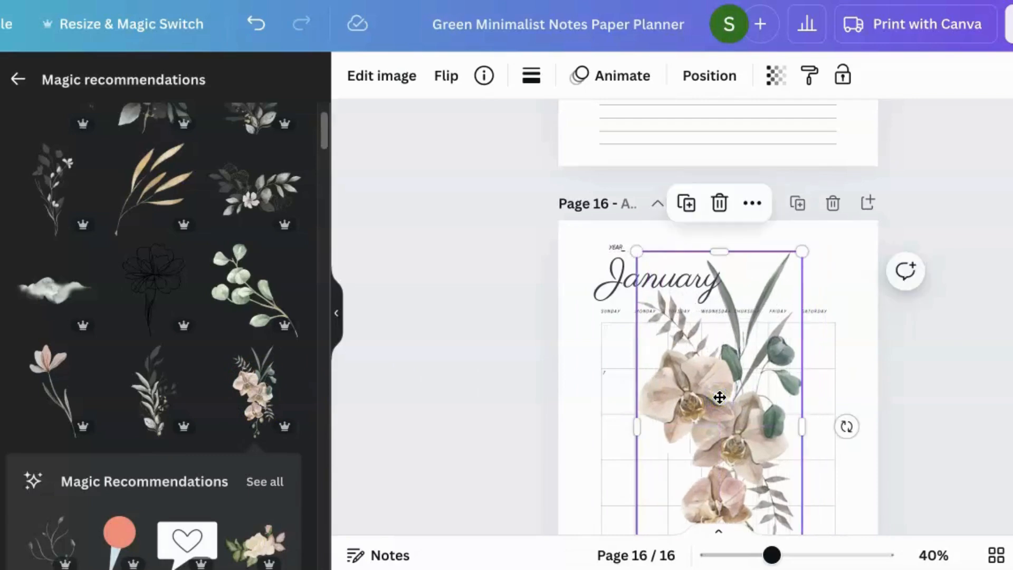
left_click(769, 84)
left_click_drag(710, 157, 620, 159)
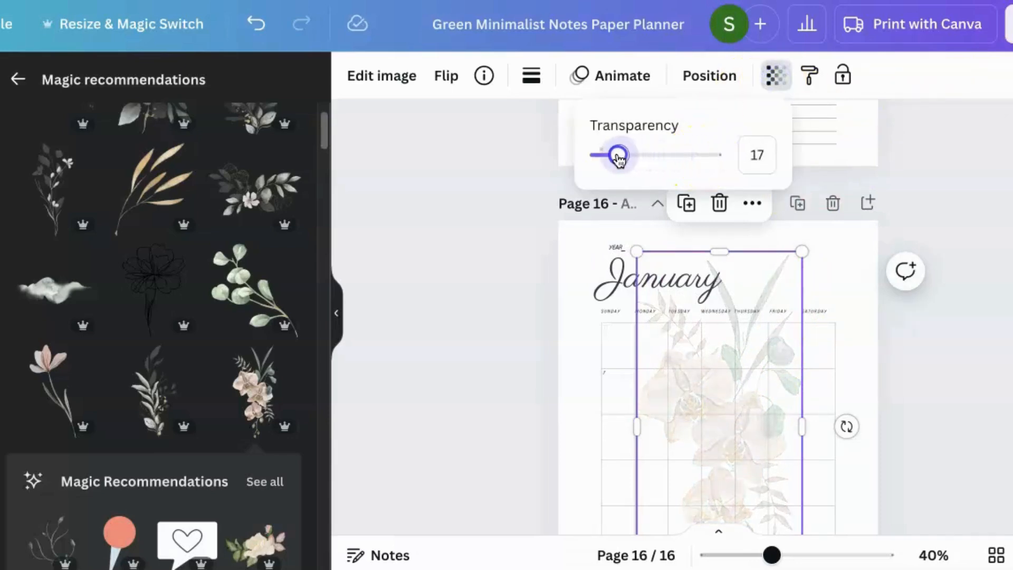
left_click(907, 322)
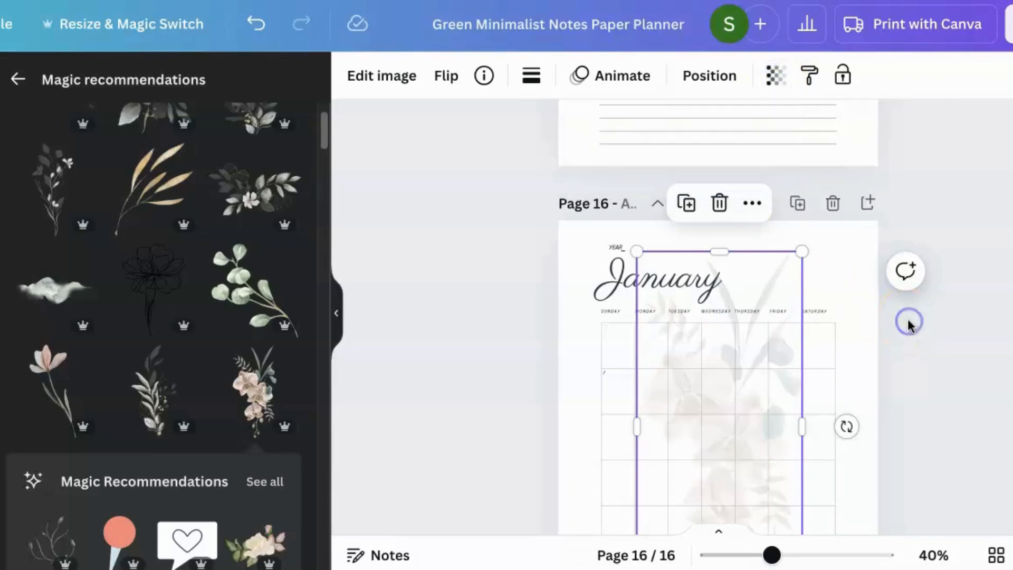
scroll(984, 240, "down", 2)
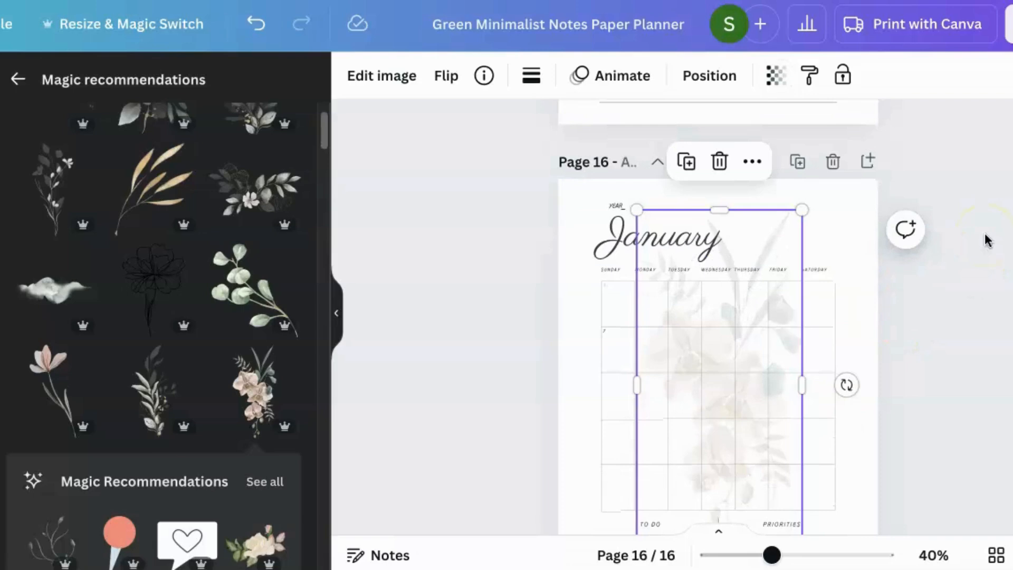
left_click(974, 338)
scroll(976, 340, "down", 2)
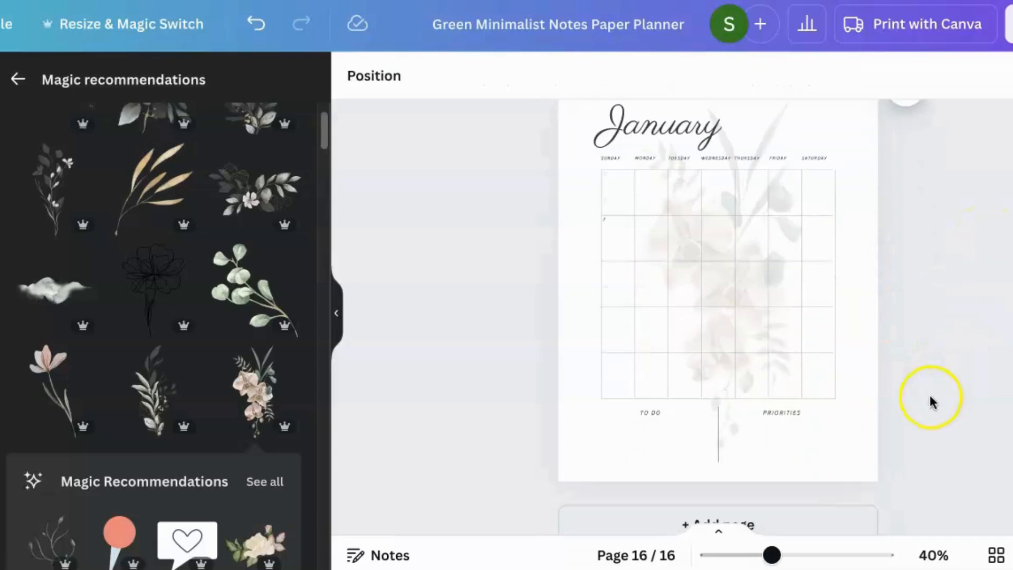
left_click_drag(907, 450, 556, 110)
scroll(558, 118, "up", 2)
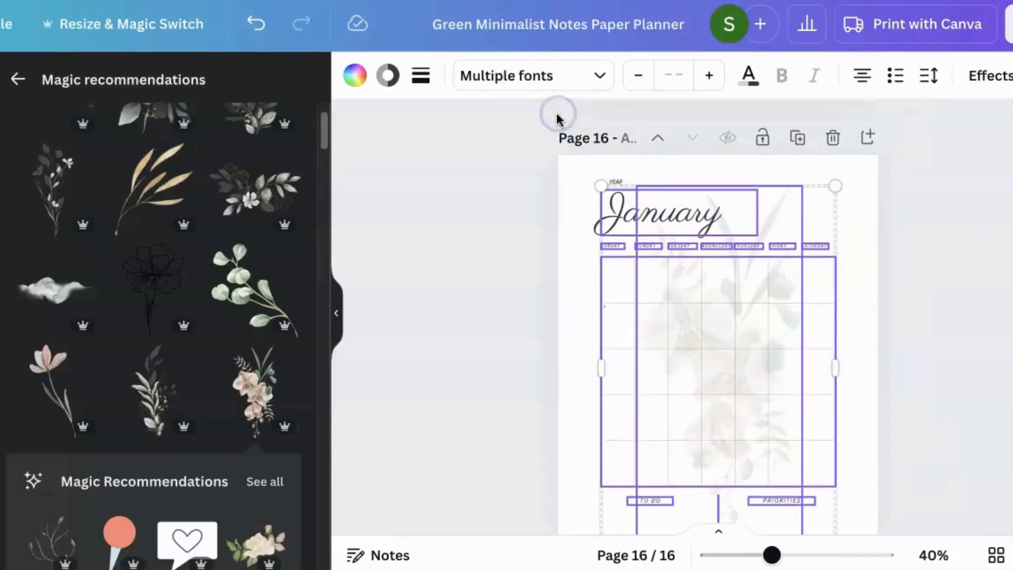
scroll(559, 117, "up", 1)
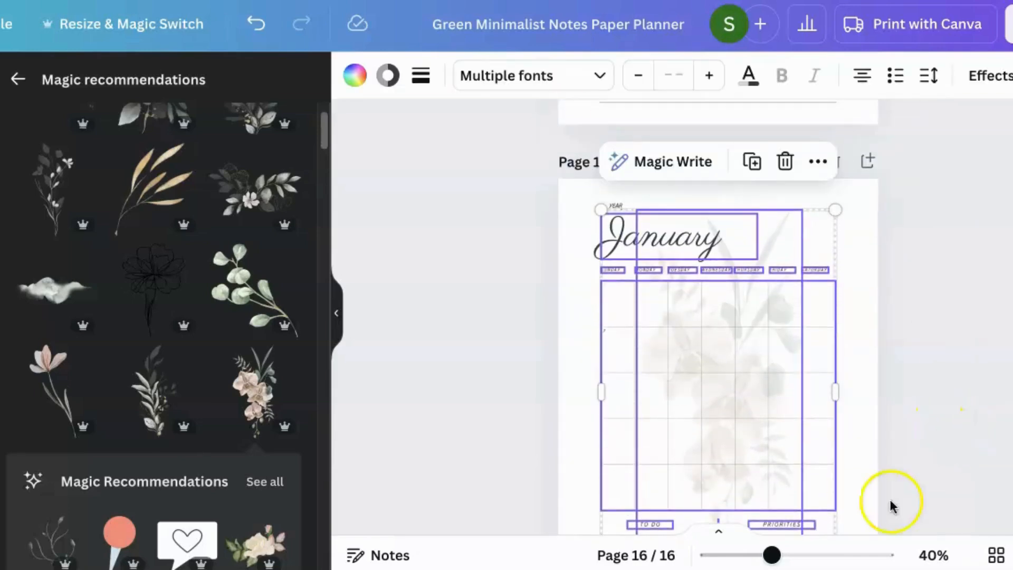
scroll(888, 480, "down", 3)
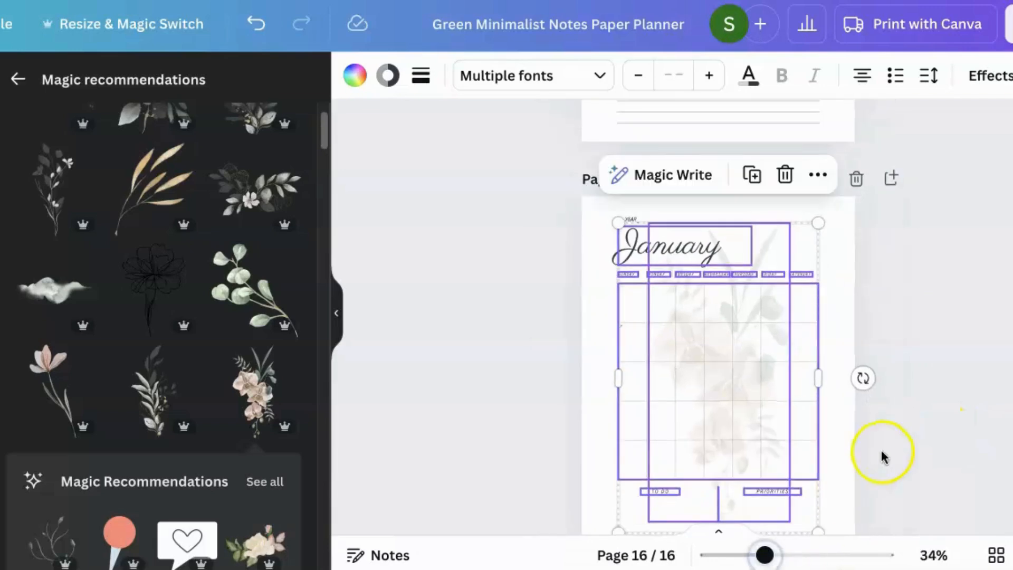
scroll(900, 441, "down", 2)
left_click(915, 446)
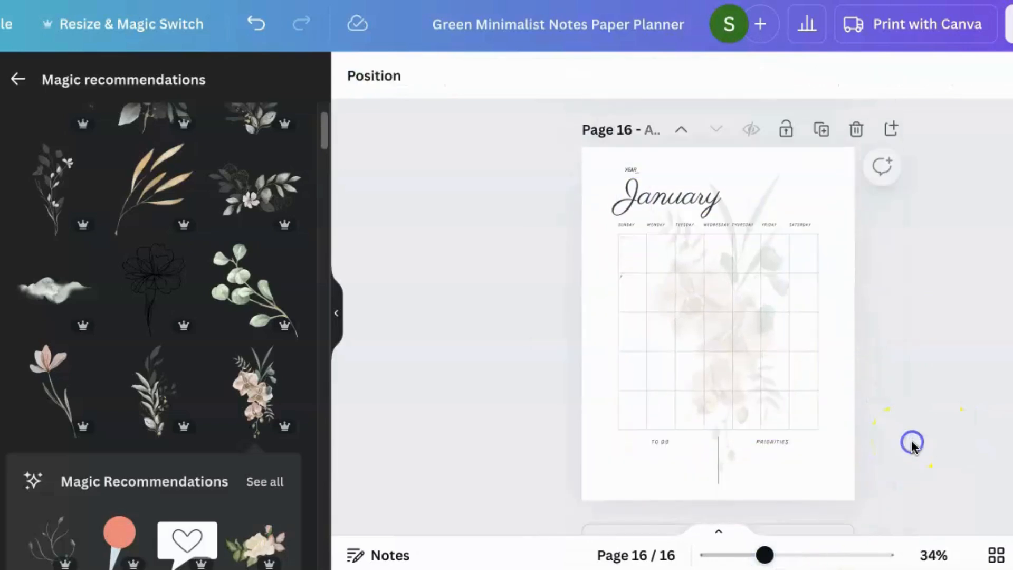
Select all elements of the January calendar page together, including the year text and the orchid graphic
left_click_drag(922, 480, 546, 164)
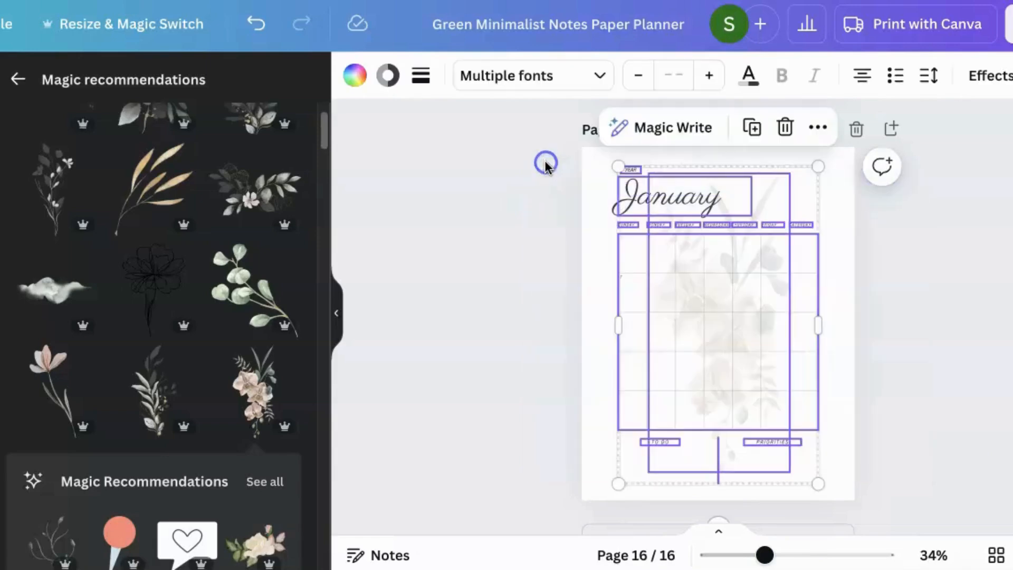
left_click(816, 132)
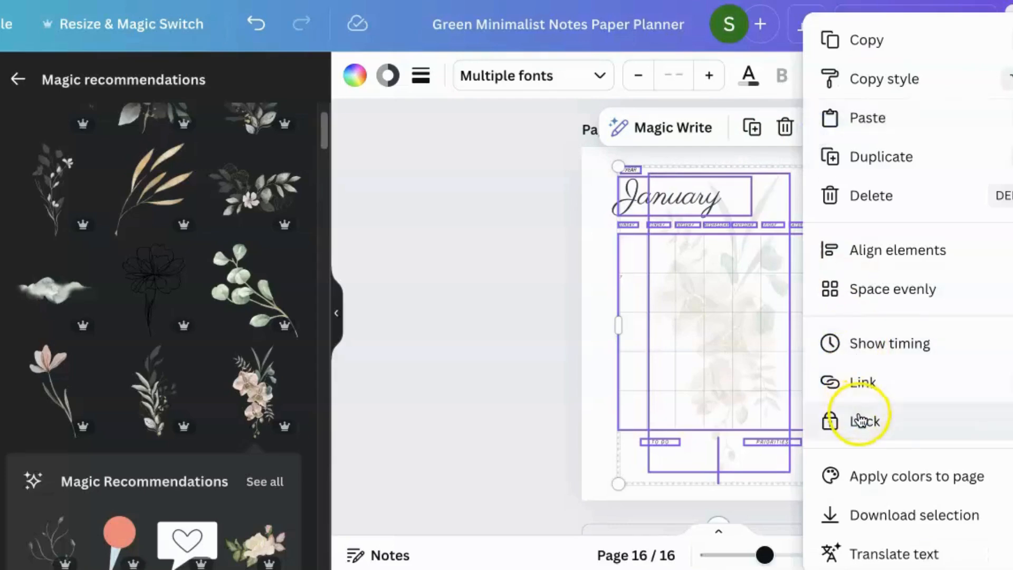
left_click(502, 276)
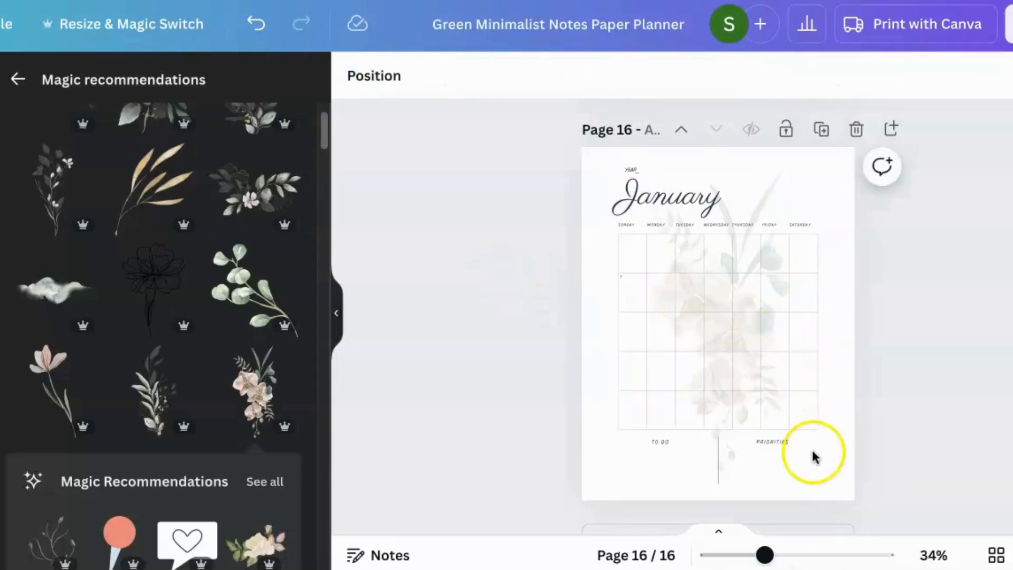
left_click_drag(900, 486, 609, 163)
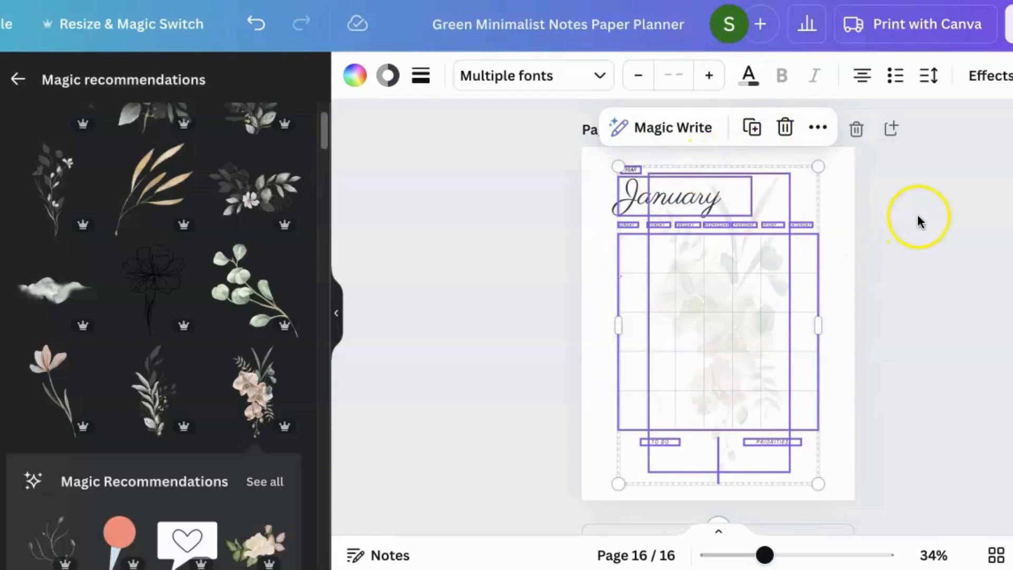
Recolor the gold notebook page shape on the Jan page to white and apply the color change across all pages
scroll(918, 211, "up", 10)
scroll(921, 216, "up", 15)
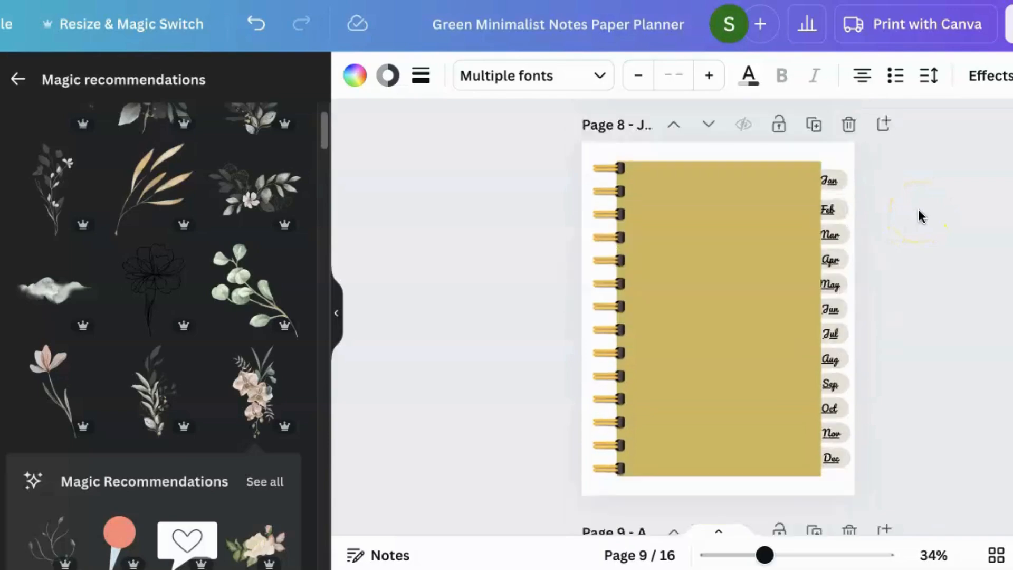
scroll(920, 217, "up", 8)
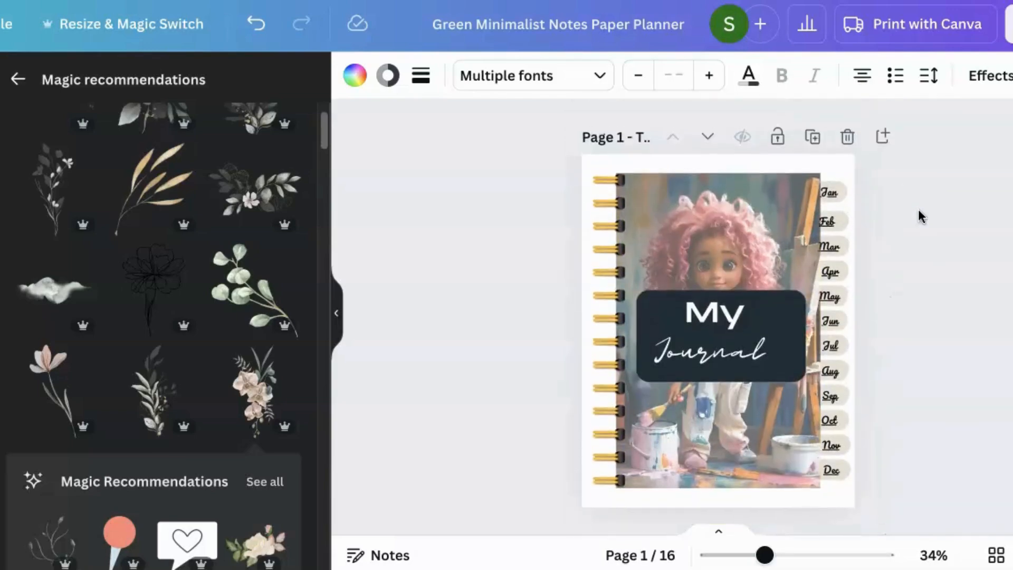
scroll(920, 216, "down", 3)
scroll(918, 209, "up", 3)
left_click(710, 364)
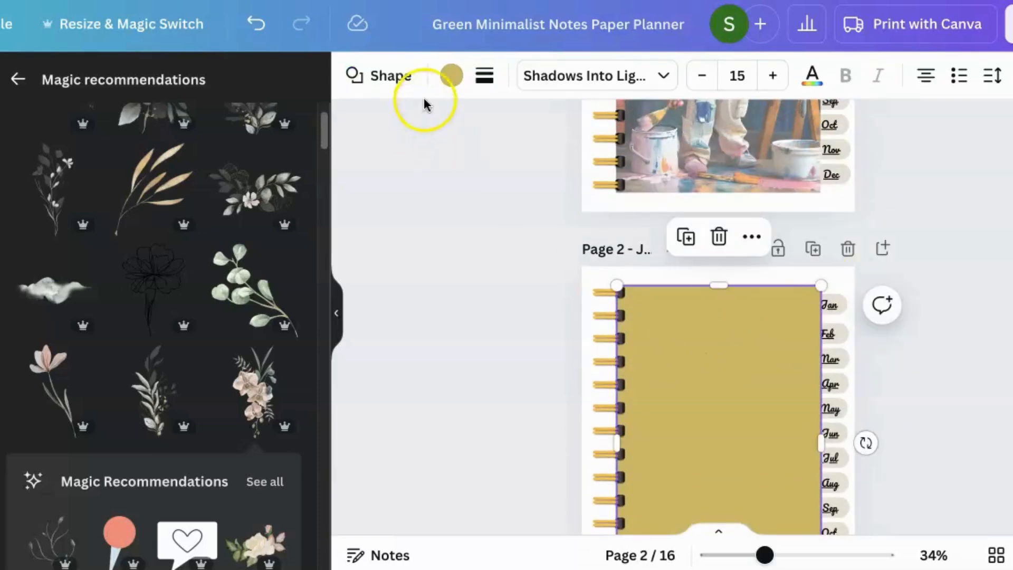
left_click(451, 76)
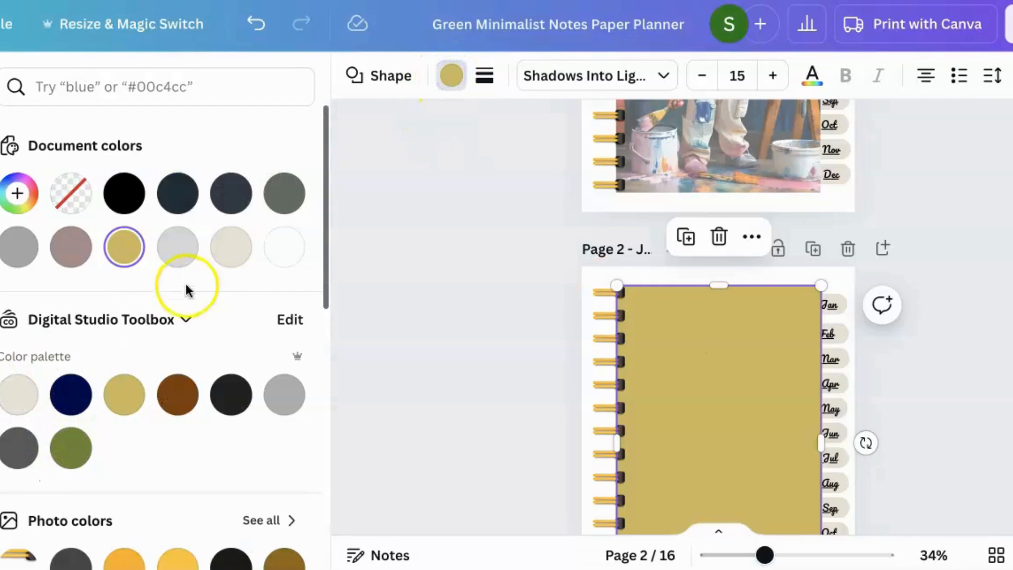
left_click(283, 248)
left_click(114, 543)
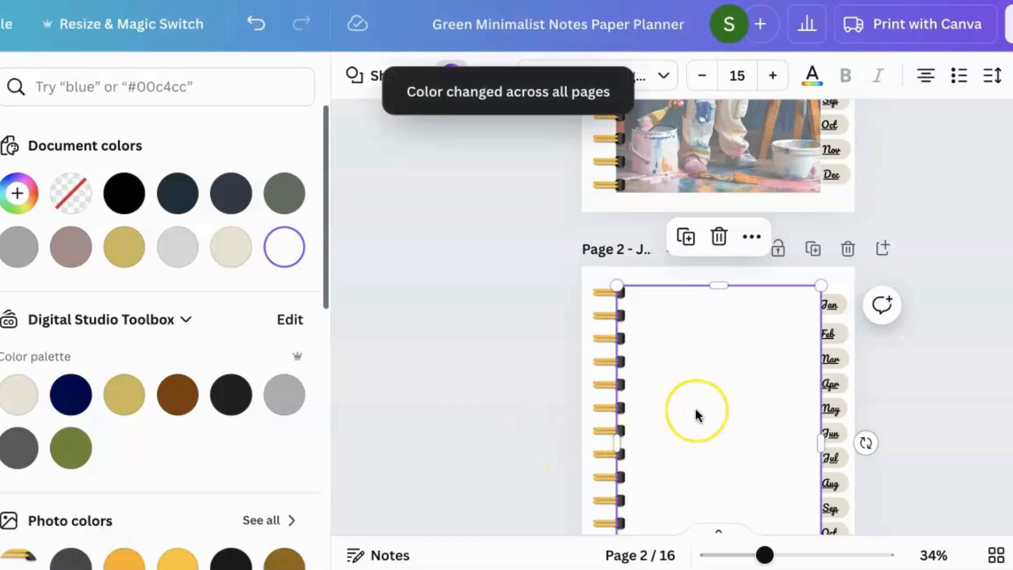
Paste the copied January calendar with its orchid graphic onto the white Jan notebook page
key("super+v")
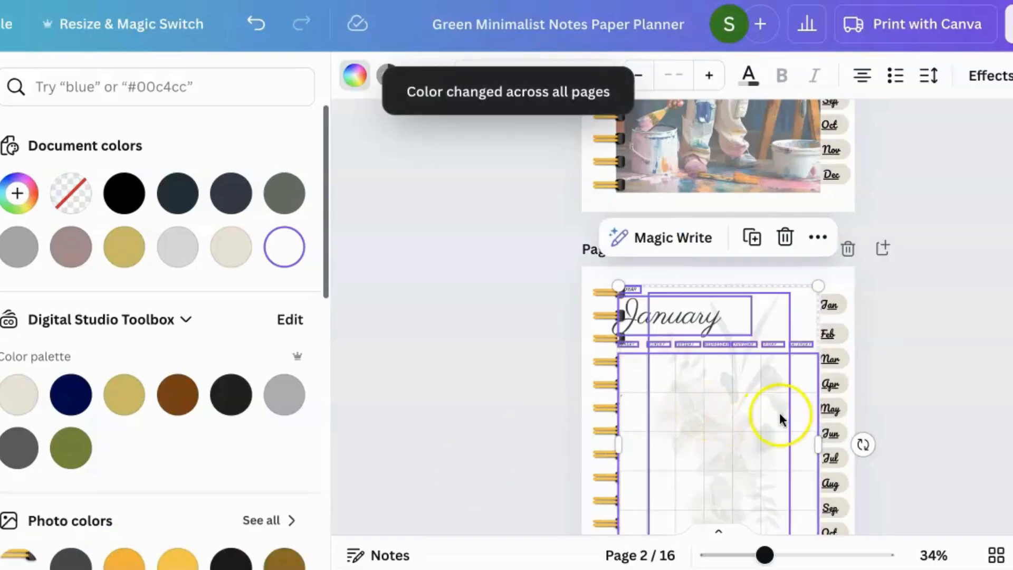
left_click(923, 364)
left_click(906, 364)
scroll(928, 368, "down", 2)
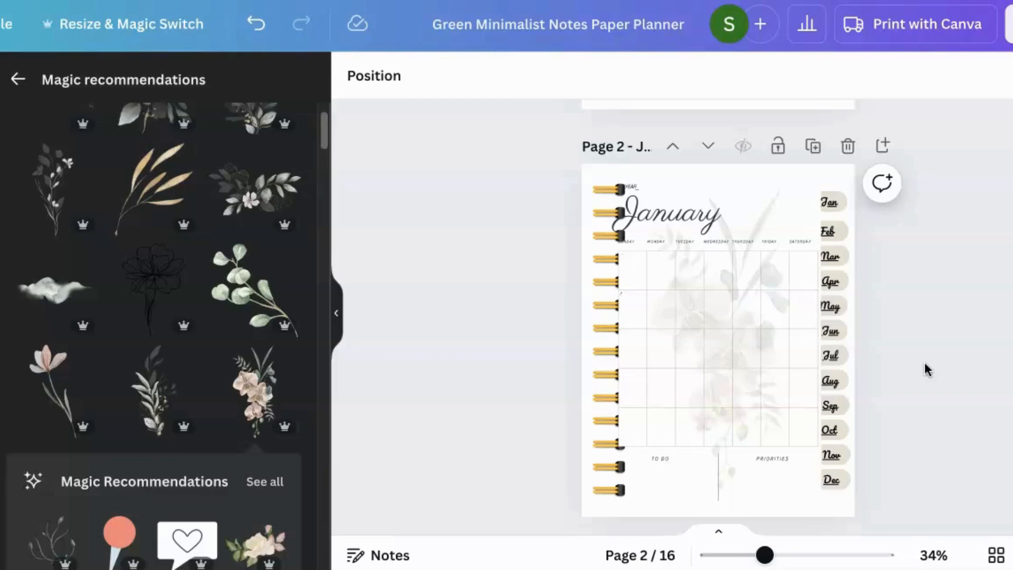
left_click(733, 366)
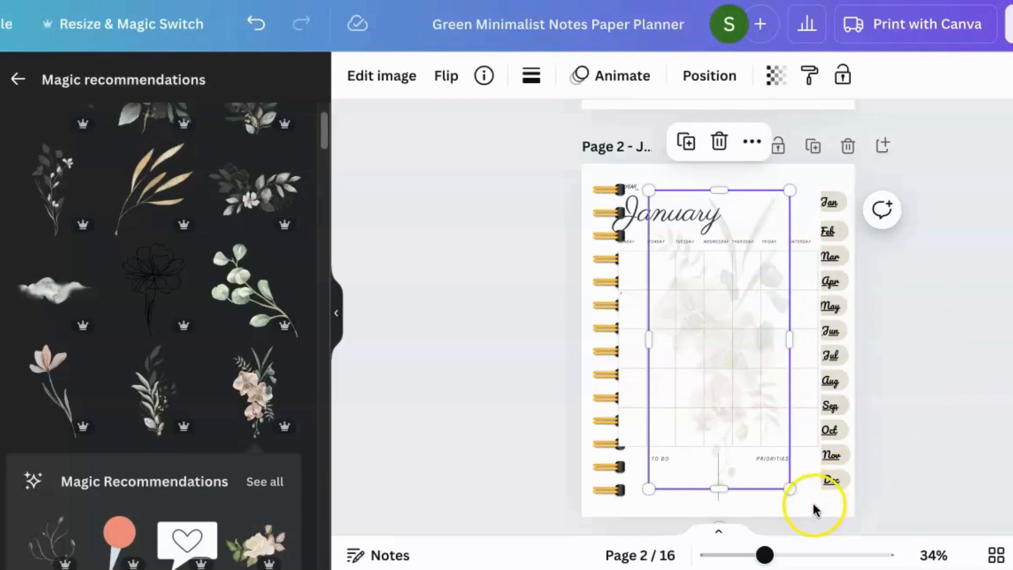
left_click_drag(813, 510, 696, 337)
left_click(947, 301)
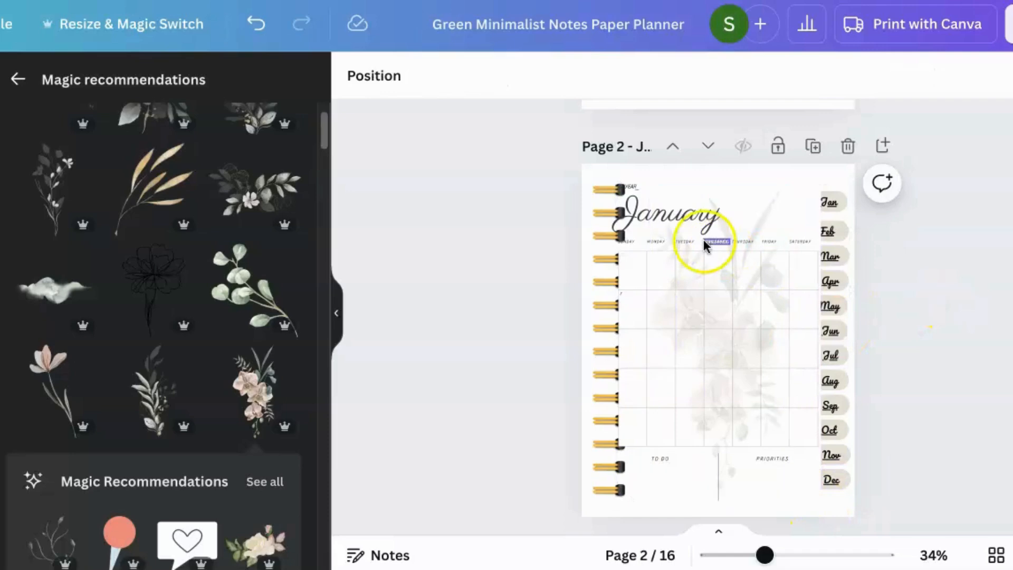
left_click_drag(674, 215, 683, 213)
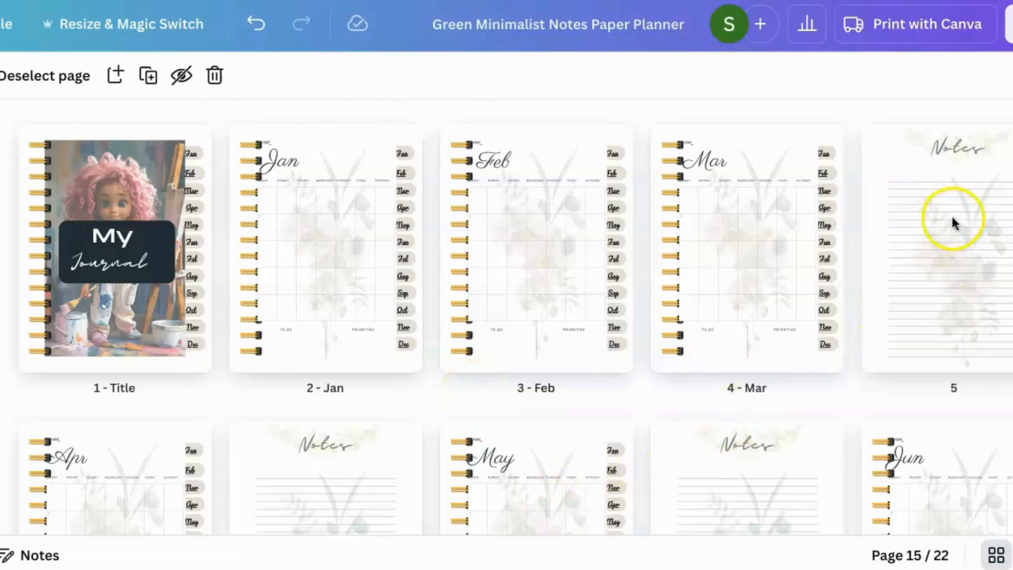
Duplicate the Notes page that follows Mar and move the copy between the Jan and Feb pages
right_click(976, 177)
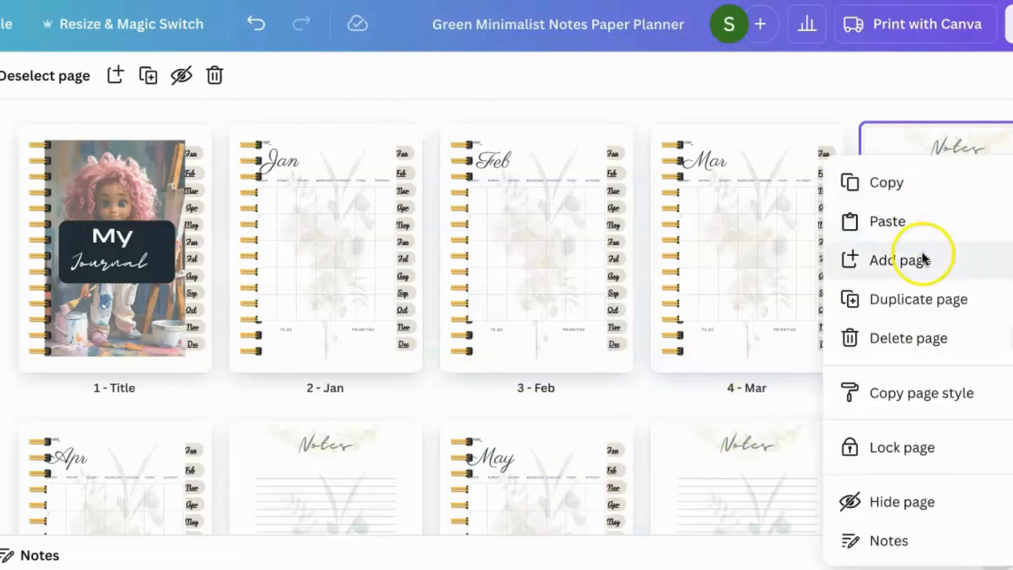
left_click(917, 296)
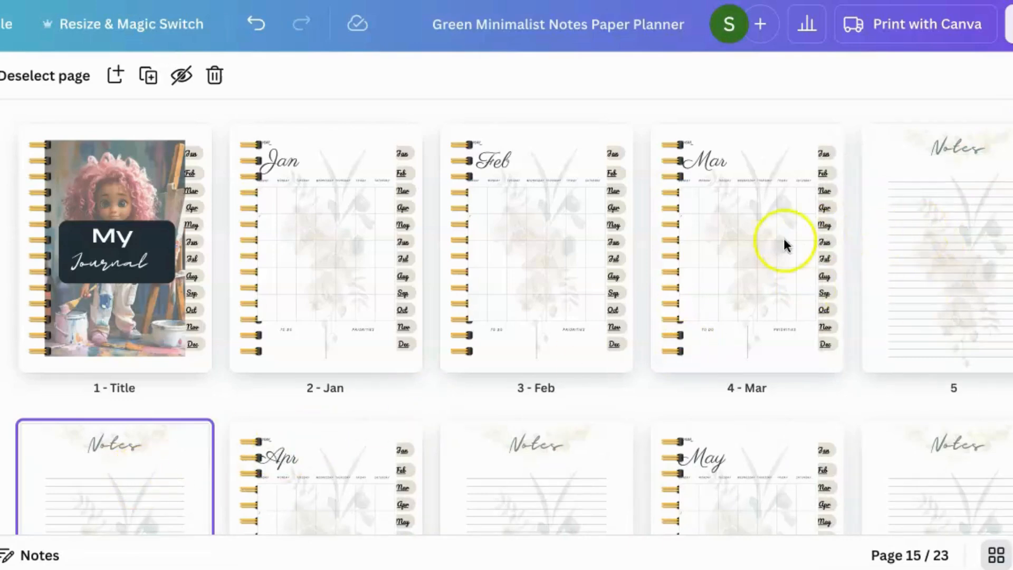
left_click_drag(159, 481, 478, 201)
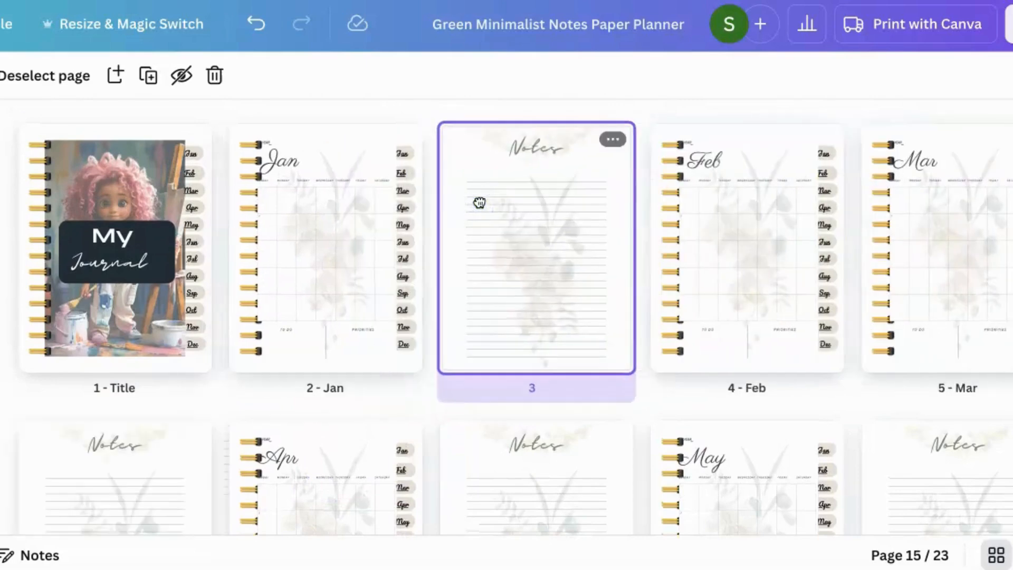
Duplicate the Notes page after Jan and move the copy between the Feb and Mar pages
left_click(613, 140)
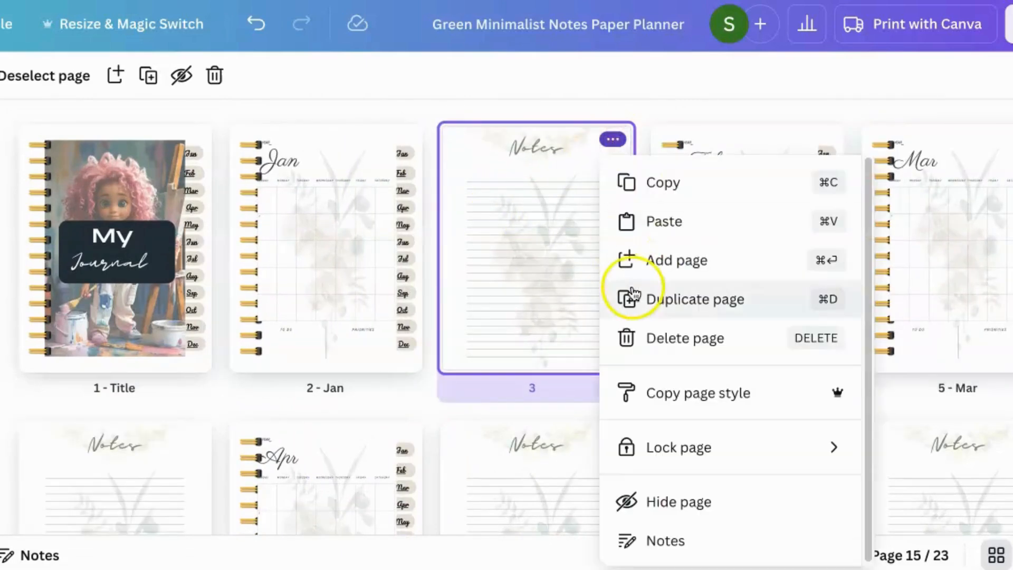
left_click(653, 302)
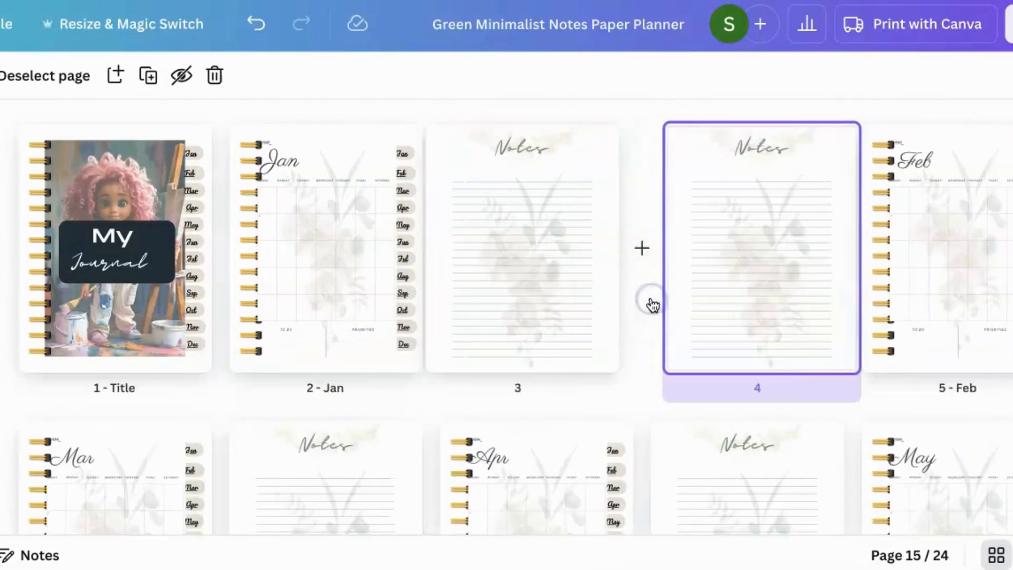
left_click_drag(736, 232, 992, 232)
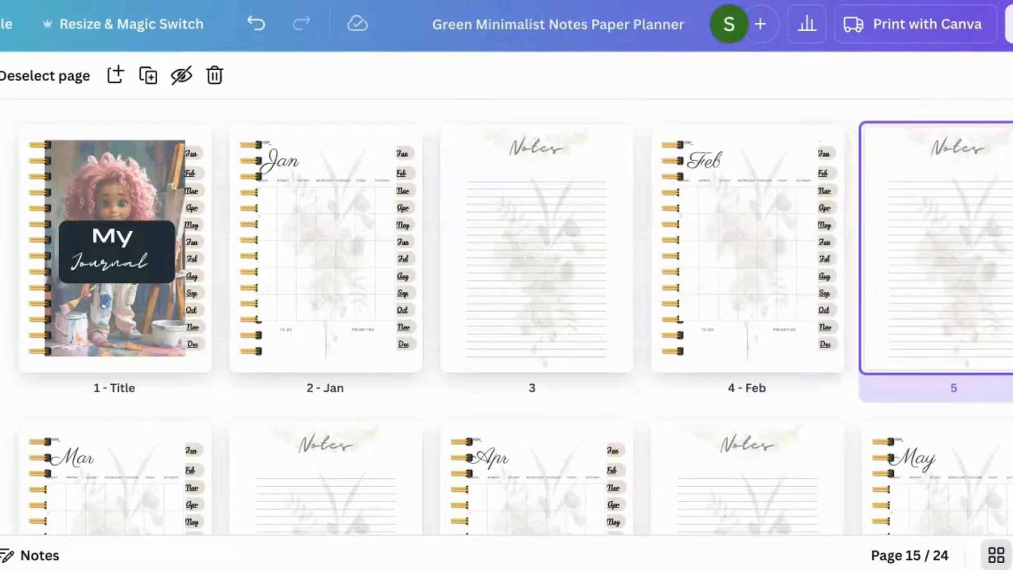
Duplicate the last Notes page after Dec and move the copy between the Nov and Dec pages
scroll(402, 426, "down", 3)
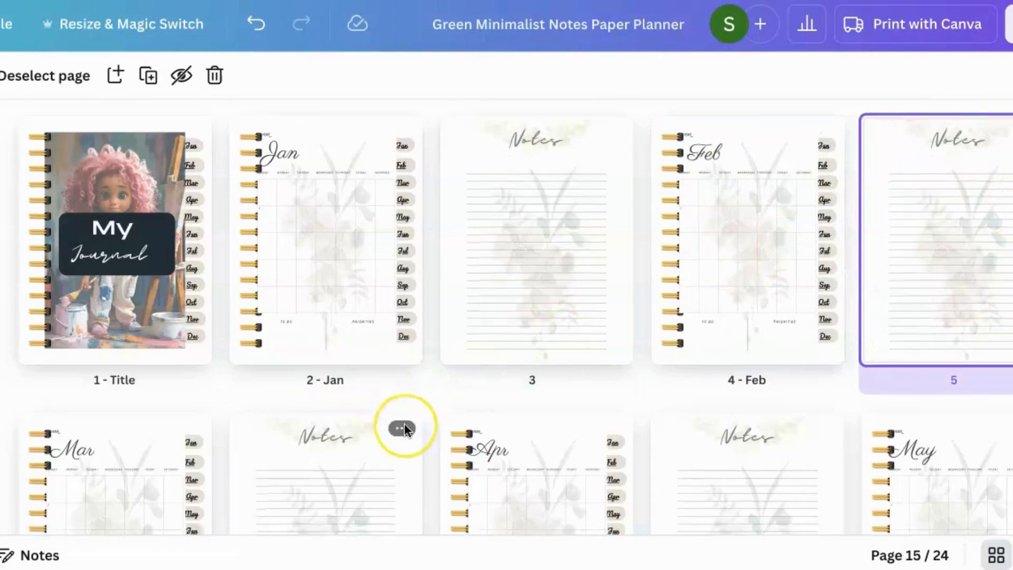
scroll(405, 428, "down", 7)
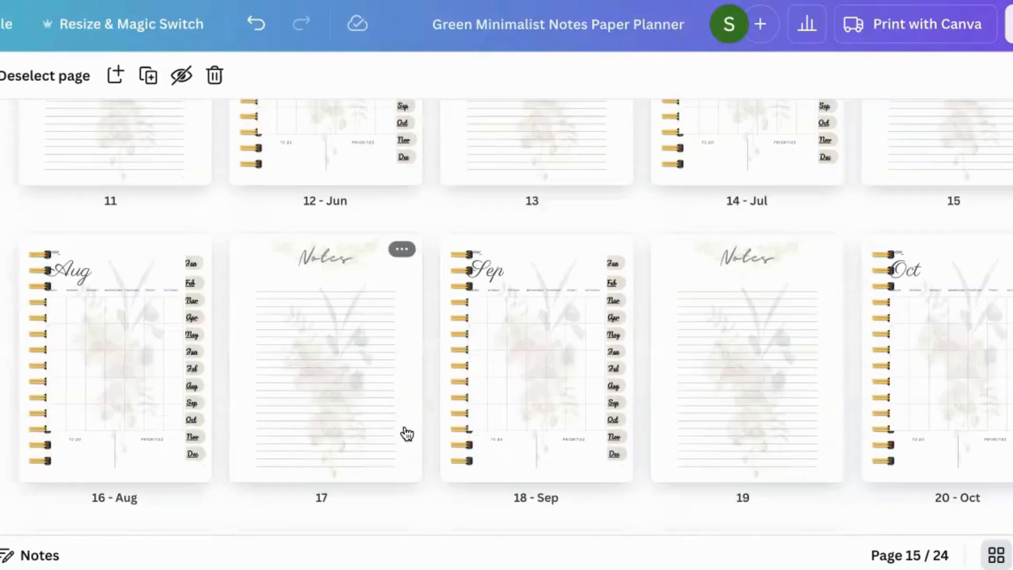
scroll(409, 443, "down", 3)
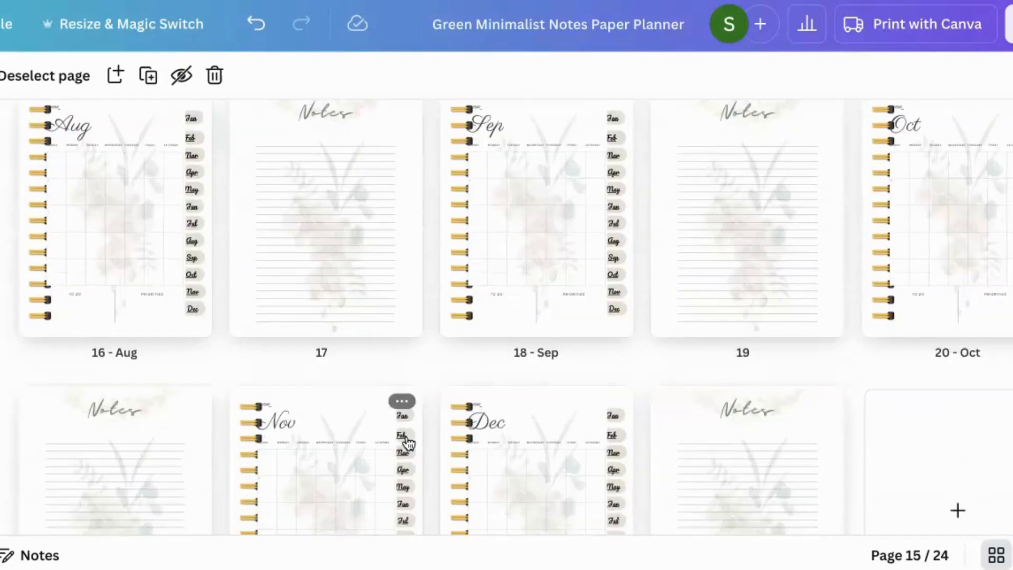
left_click(718, 459)
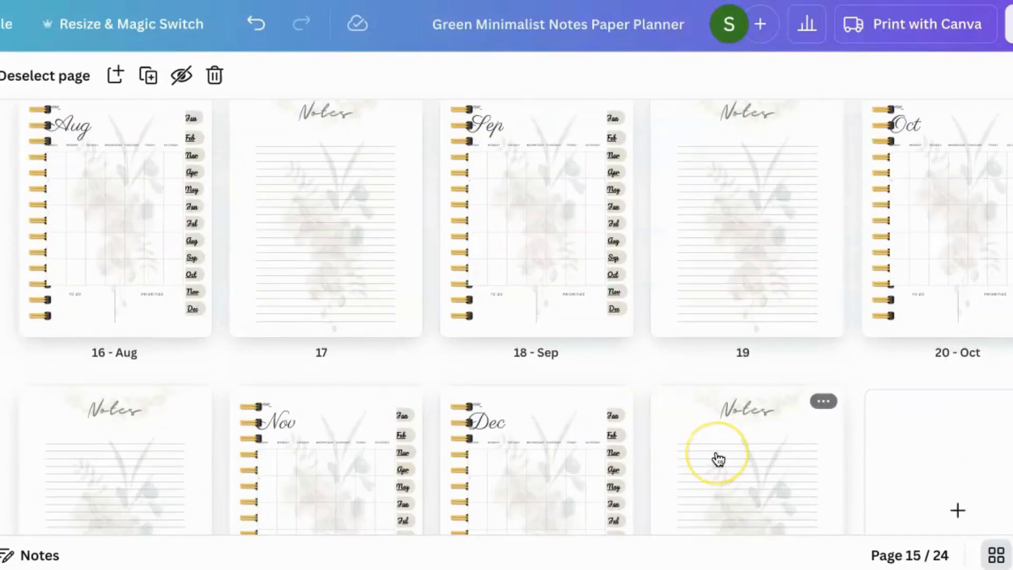
left_click(823, 402)
left_click(911, 151)
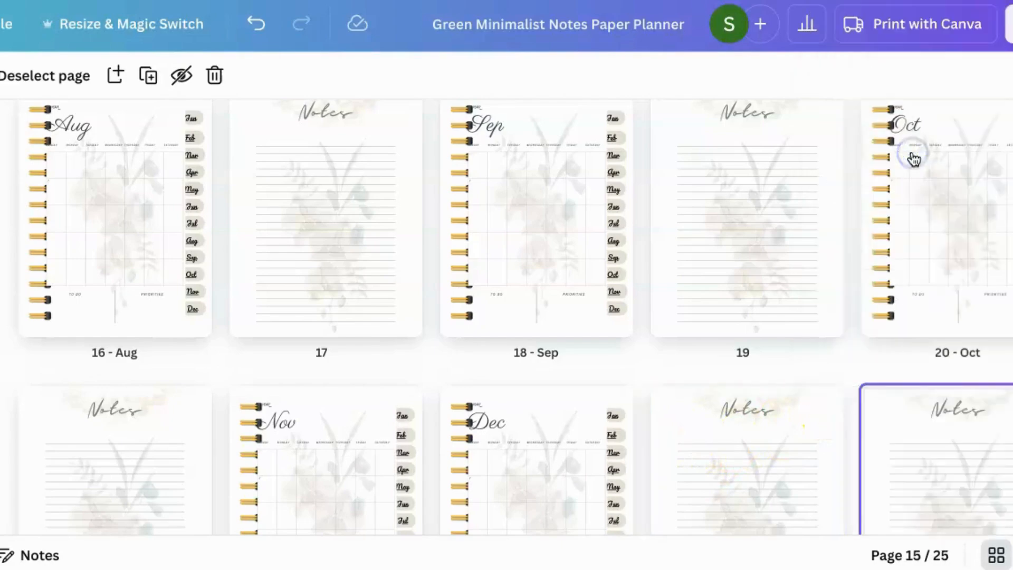
left_click_drag(942, 441, 436, 263)
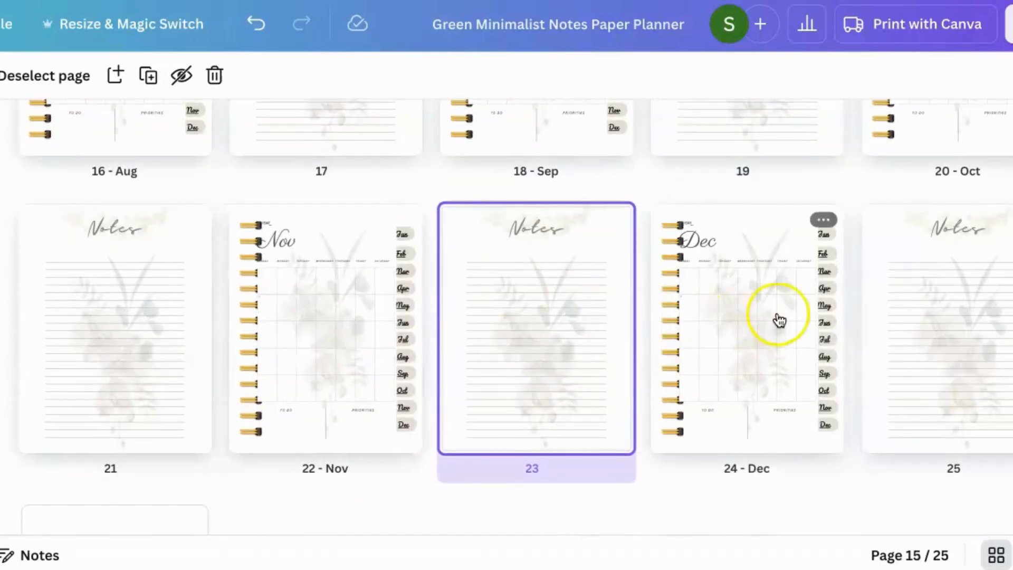
Open the Title page and add a square shape to the cover, enlarging it to the cover picture's upper-right corner
scroll(779, 320, "up", 15)
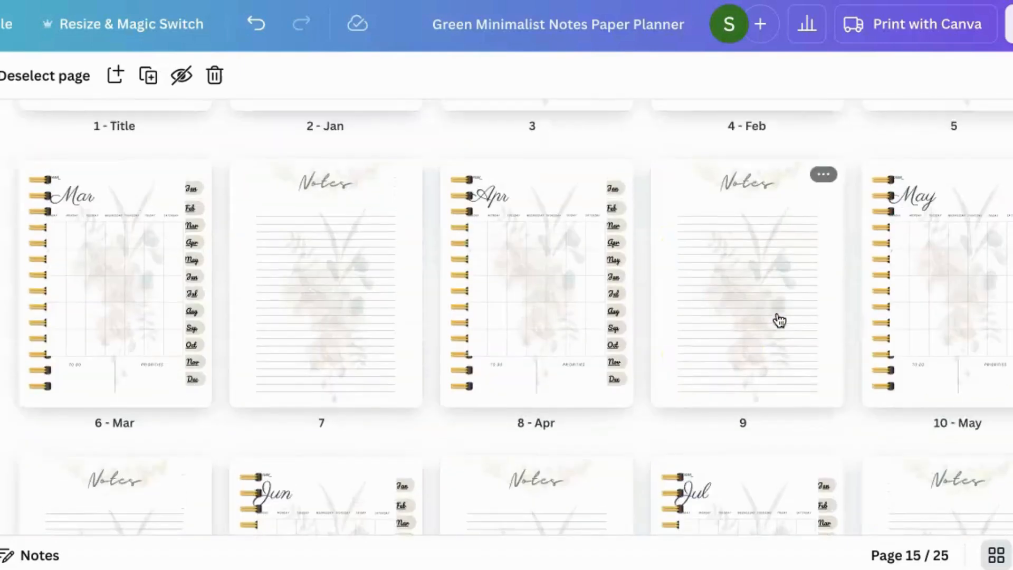
scroll(778, 320, "up", 4)
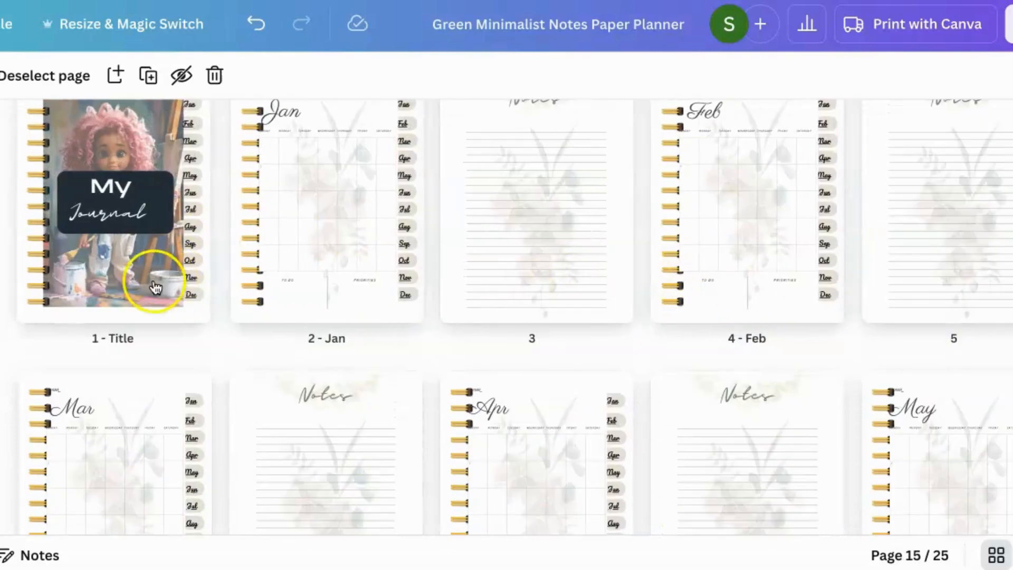
left_click(154, 286)
left_click(154, 285)
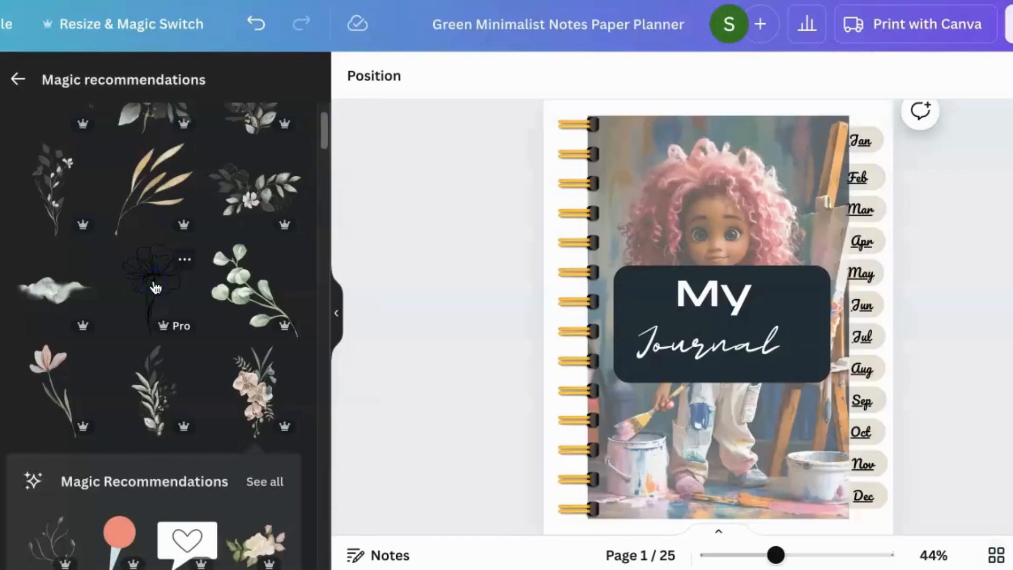
left_click(711, 218)
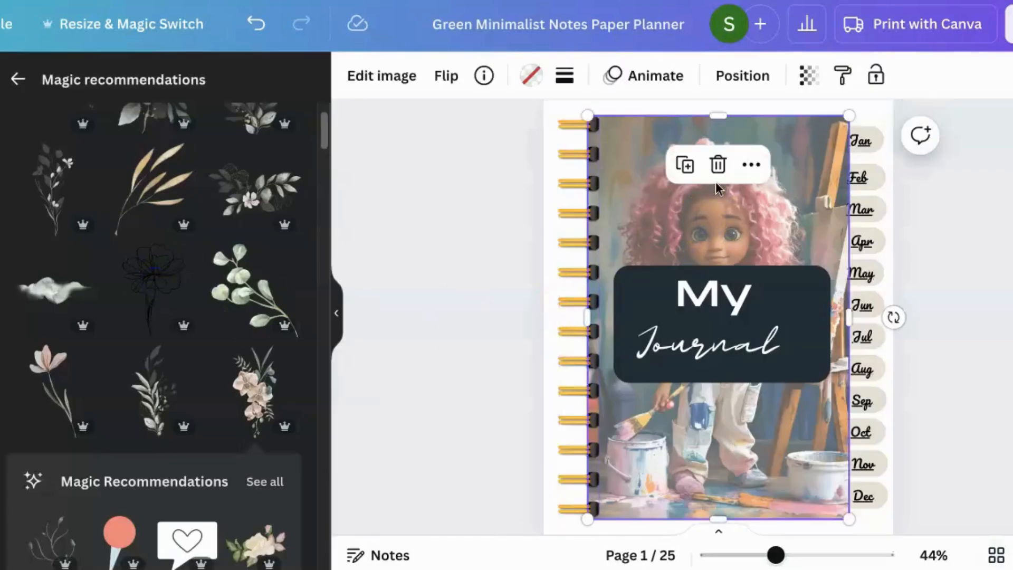
left_click(720, 169)
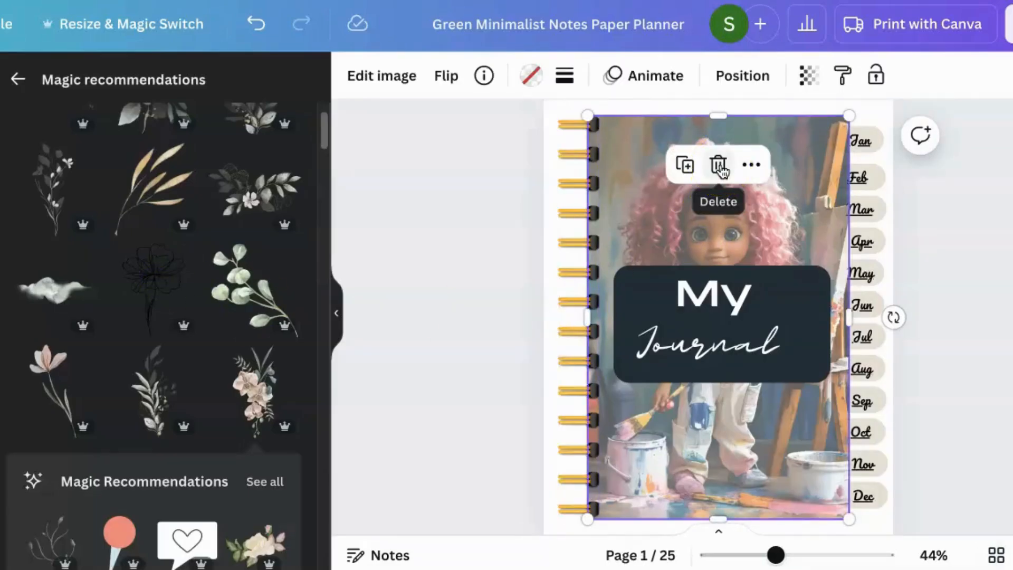
left_click(714, 195)
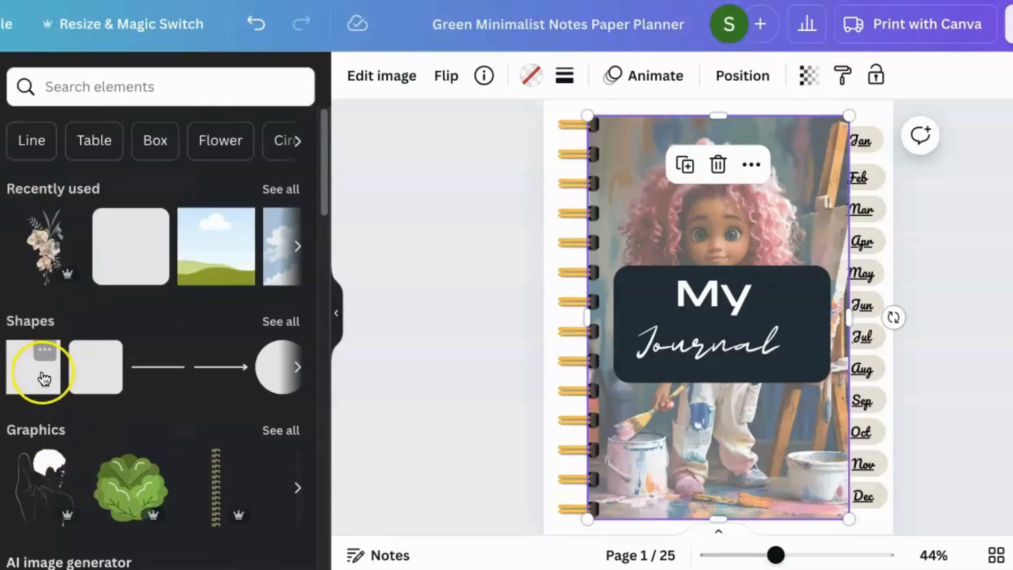
left_click(43, 378)
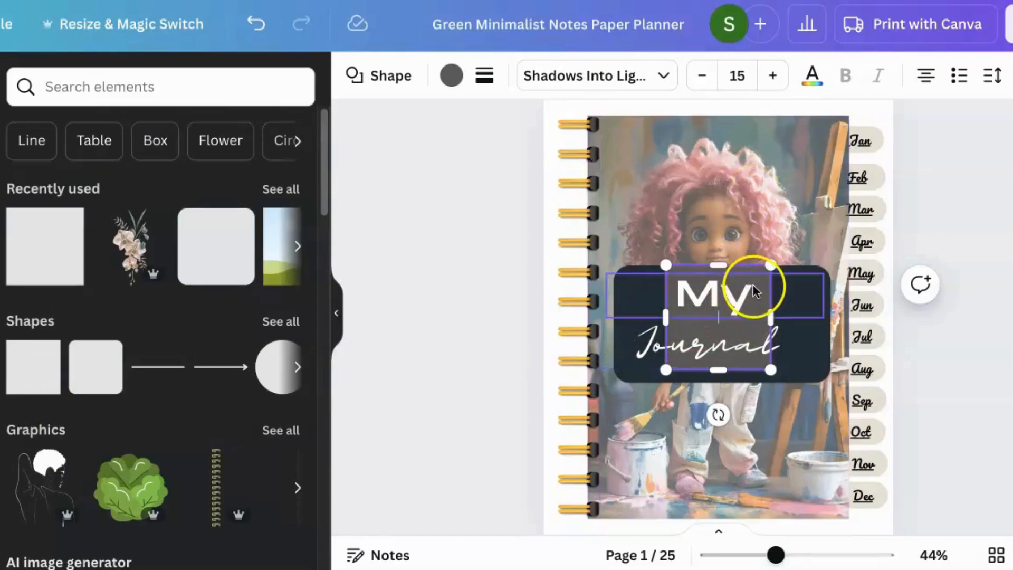
left_click_drag(769, 266, 843, 123)
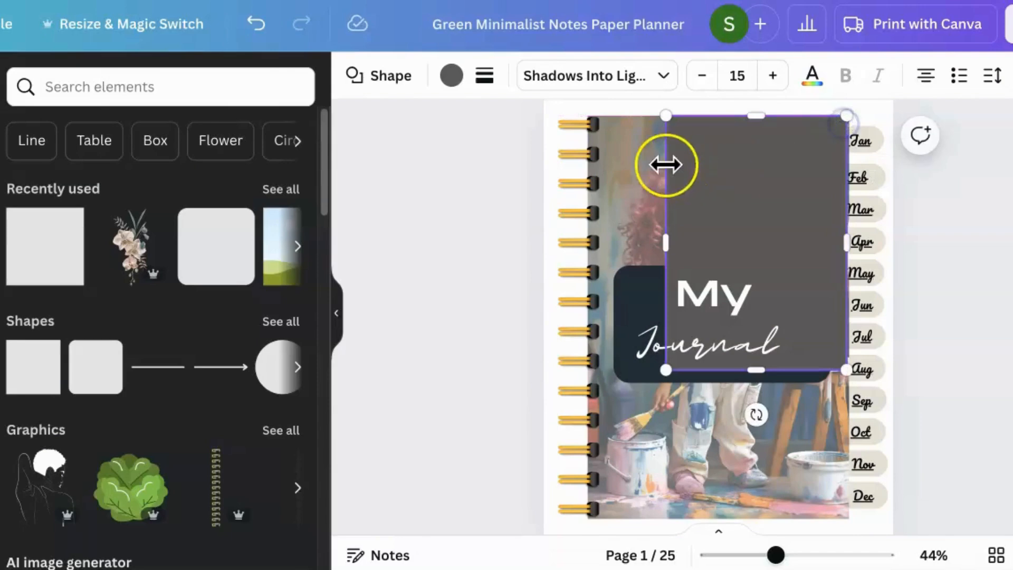
Delete the image of the pink-haired girl from the cover frame, keeping the frame itself
left_click(634, 175)
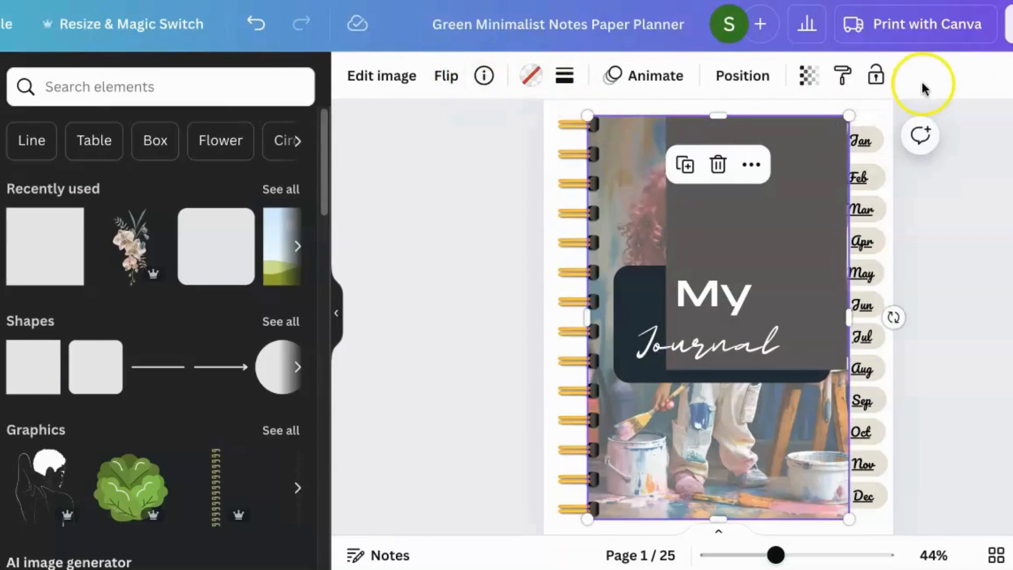
left_click(718, 165)
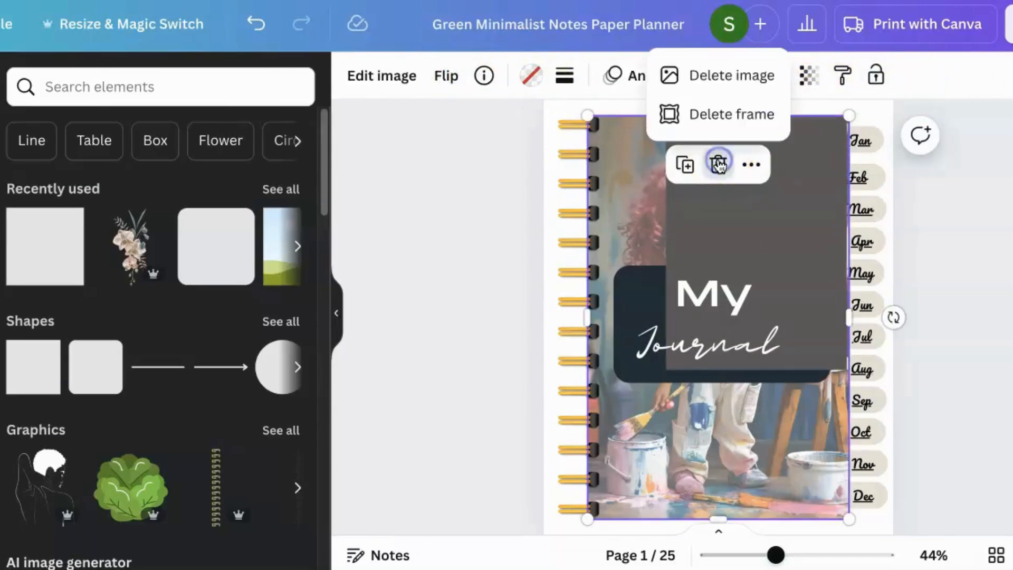
left_click(728, 84)
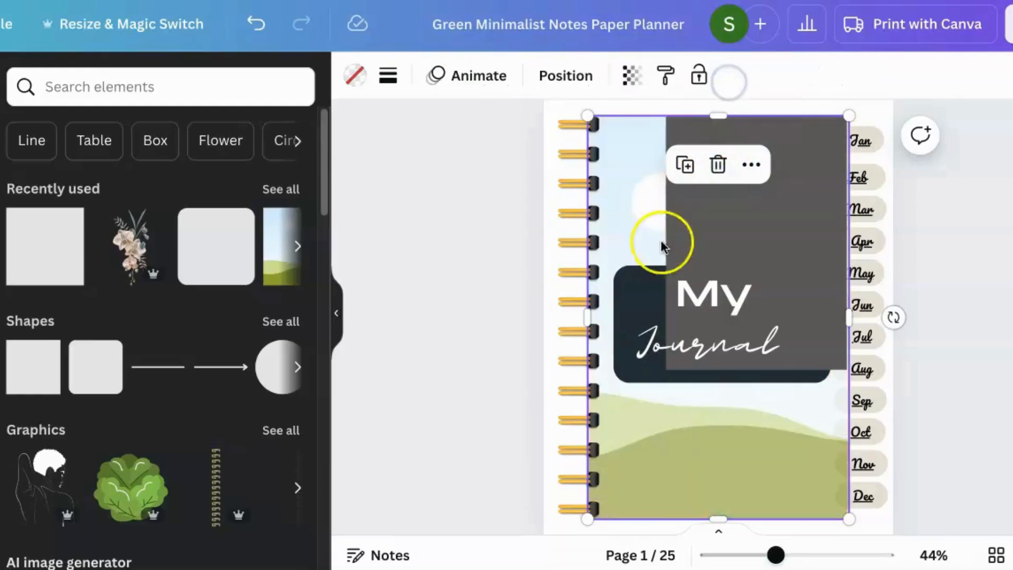
Stretch the grey square over the whole cover picture, about 6.3 by 9.81 in, and send it backward behind the rings and title box
left_click(738, 219)
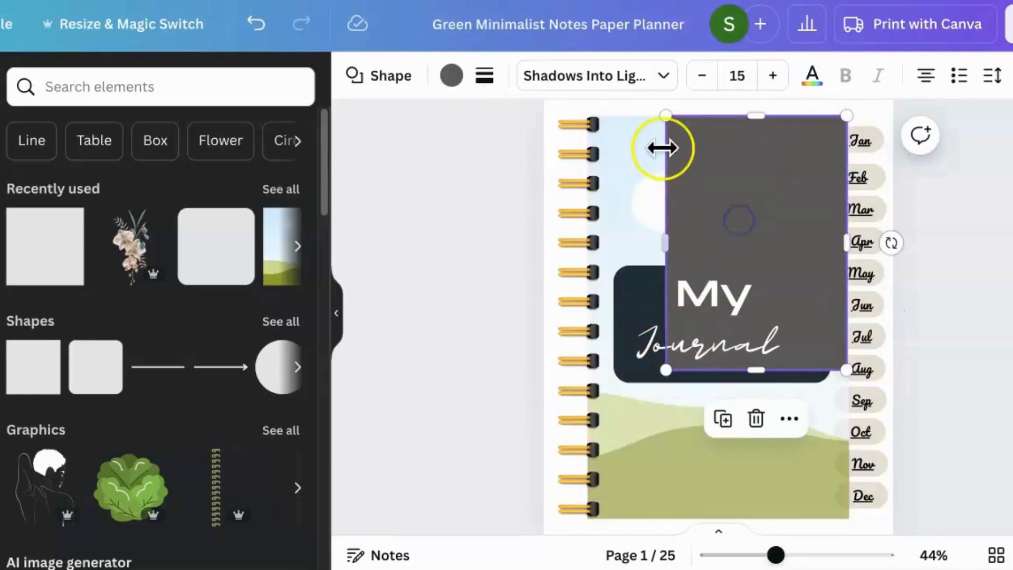
left_click_drag(669, 242, 593, 237)
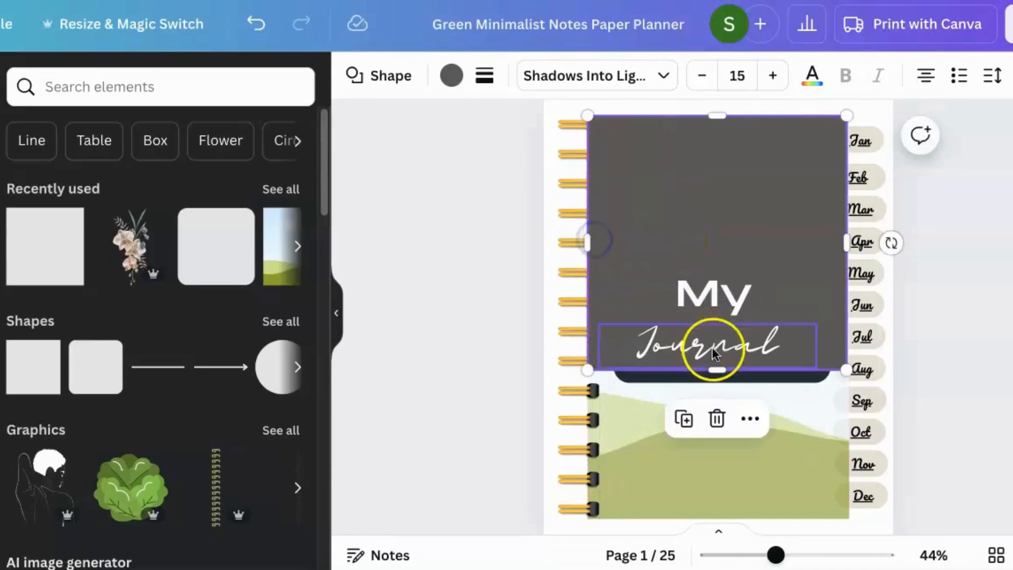
left_click_drag(711, 368, 713, 513)
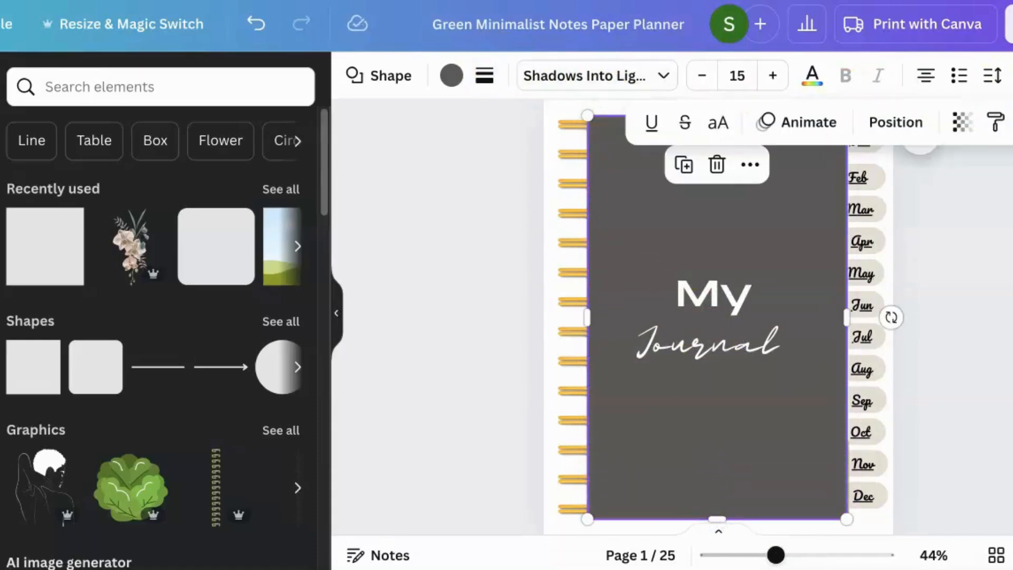
left_click(895, 120)
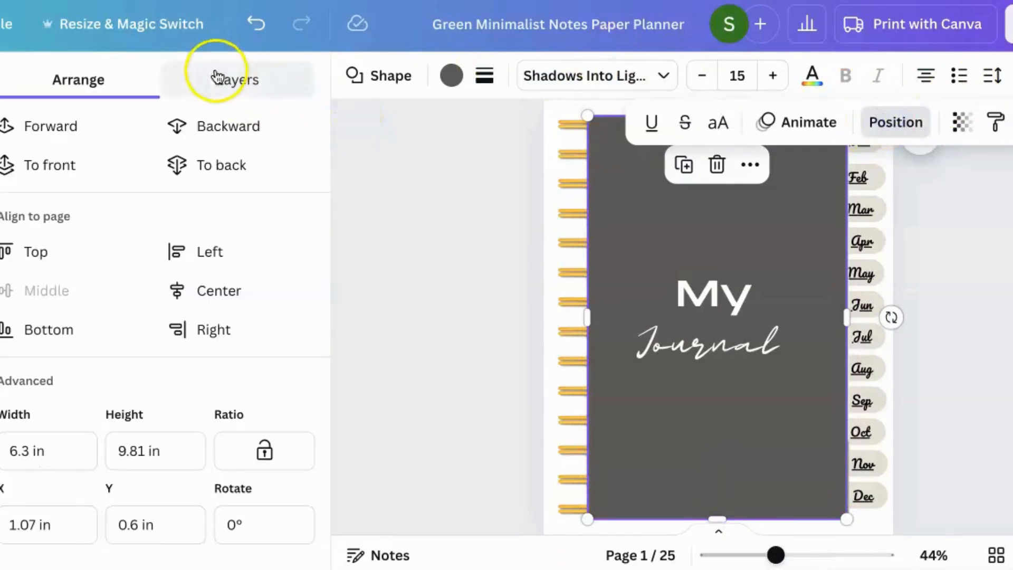
left_click(226, 125)
left_click(230, 128)
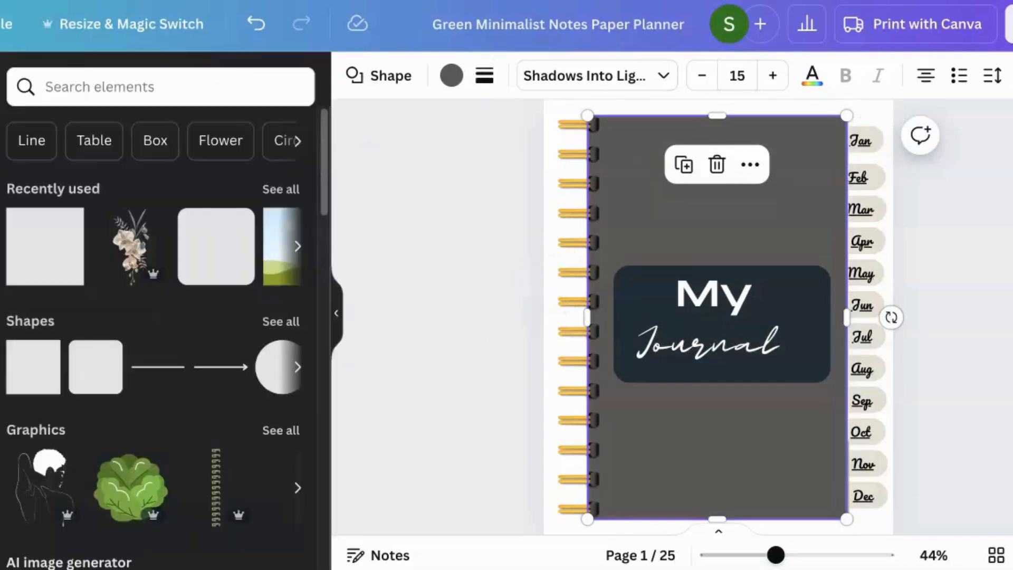
Add the recently used orchid graphic to the cover, shift it slightly left, and send it backward behind the "My Journal" title box
left_click(120, 248)
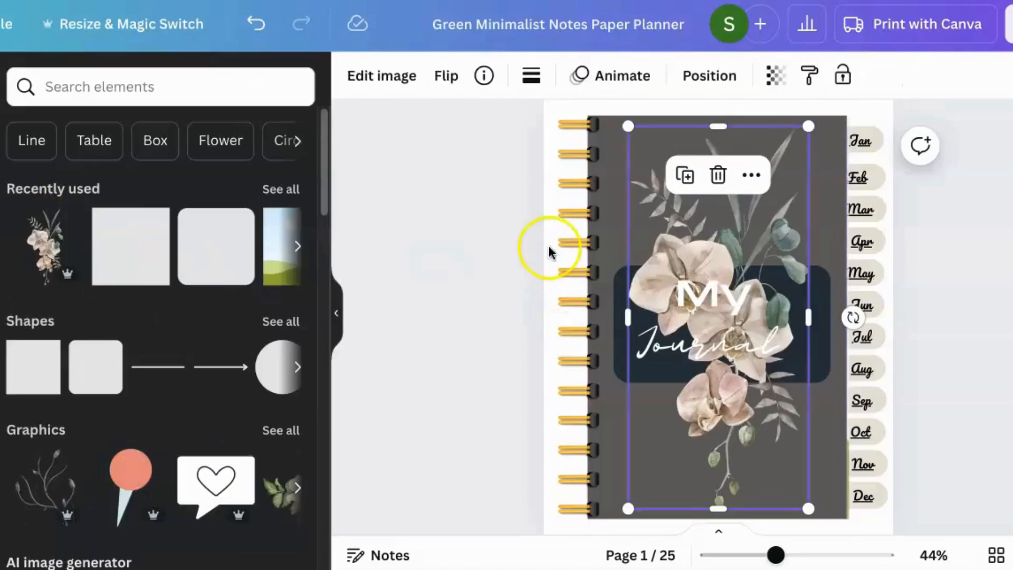
left_click_drag(741, 235, 730, 234)
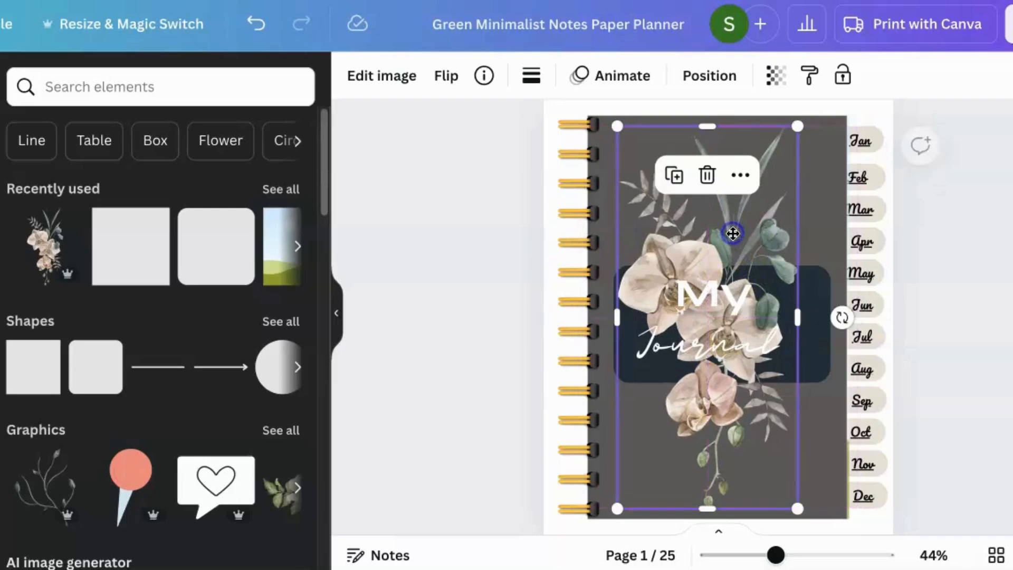
left_click(712, 76)
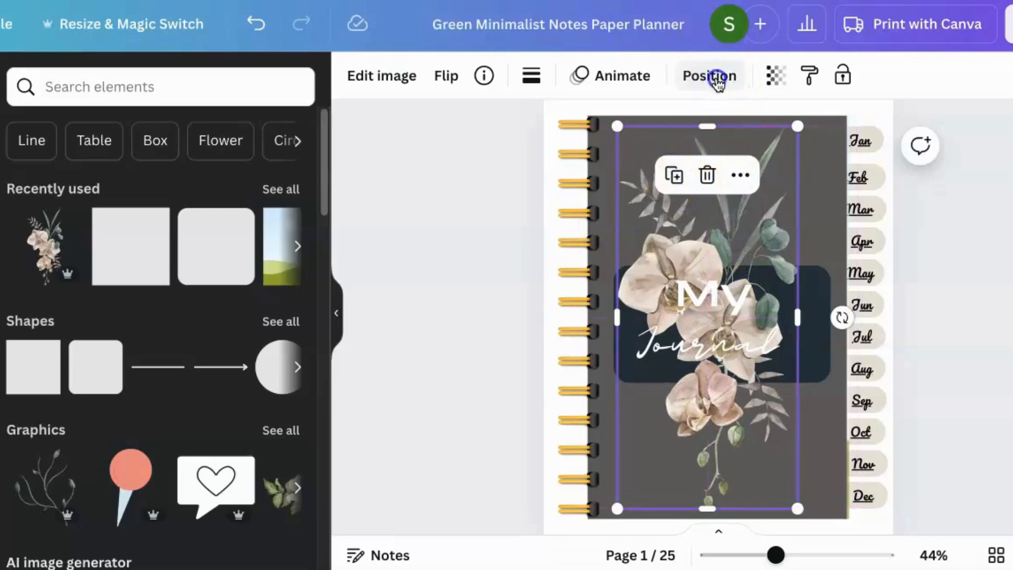
left_click(204, 137)
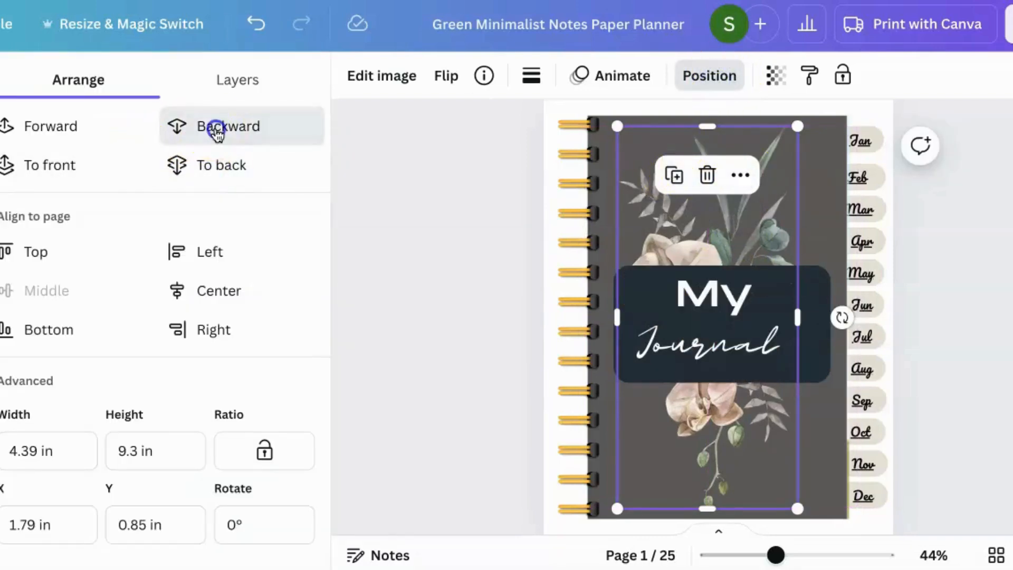
Recolour the cover's grey background square with the muted grey-green from the orchid's photo colours, trying the olive green as well
left_click(815, 164)
left_click(455, 78)
scroll(176, 376, "down", 4)
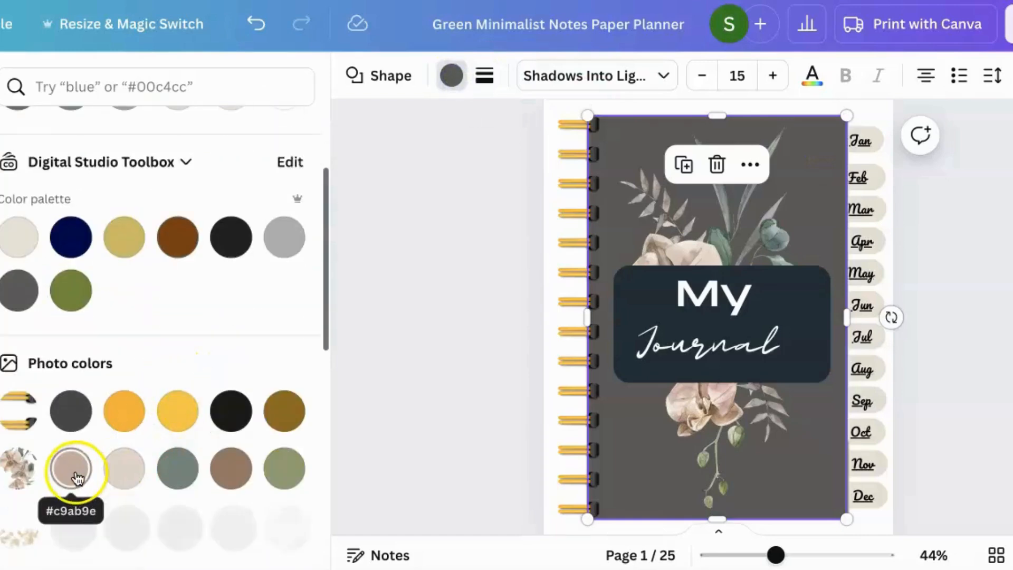
left_click(193, 482)
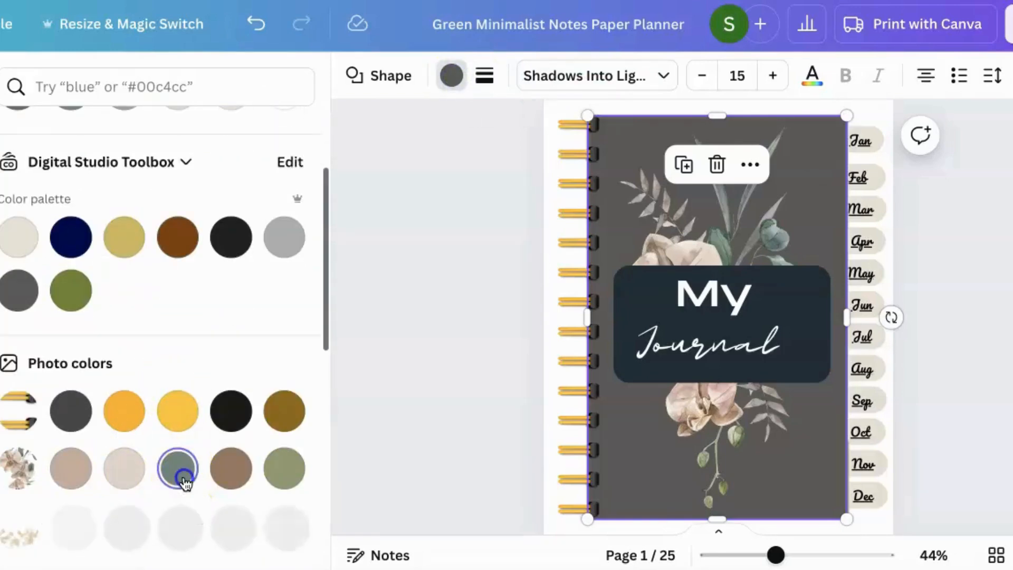
left_click(298, 488)
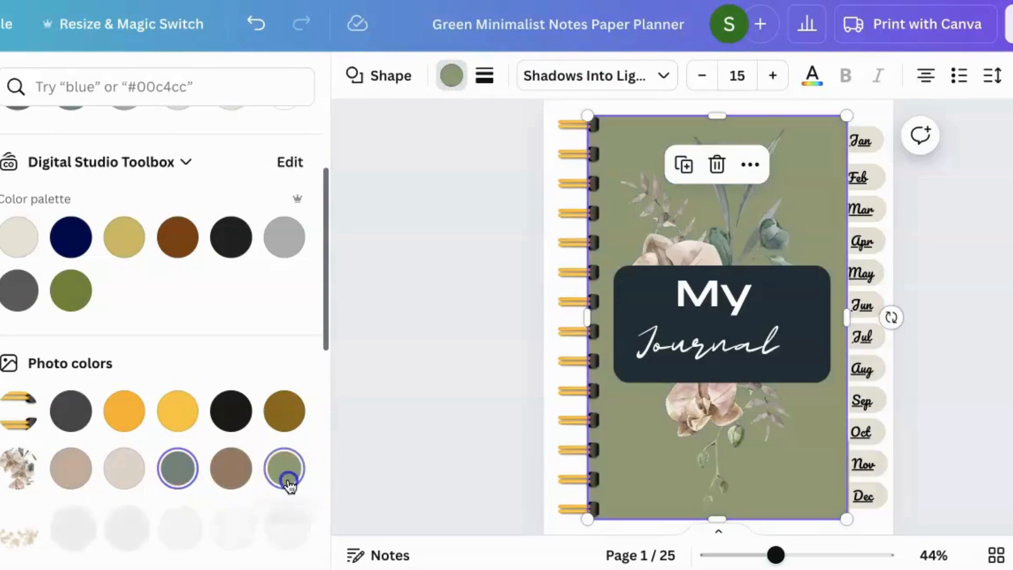
left_click(187, 478)
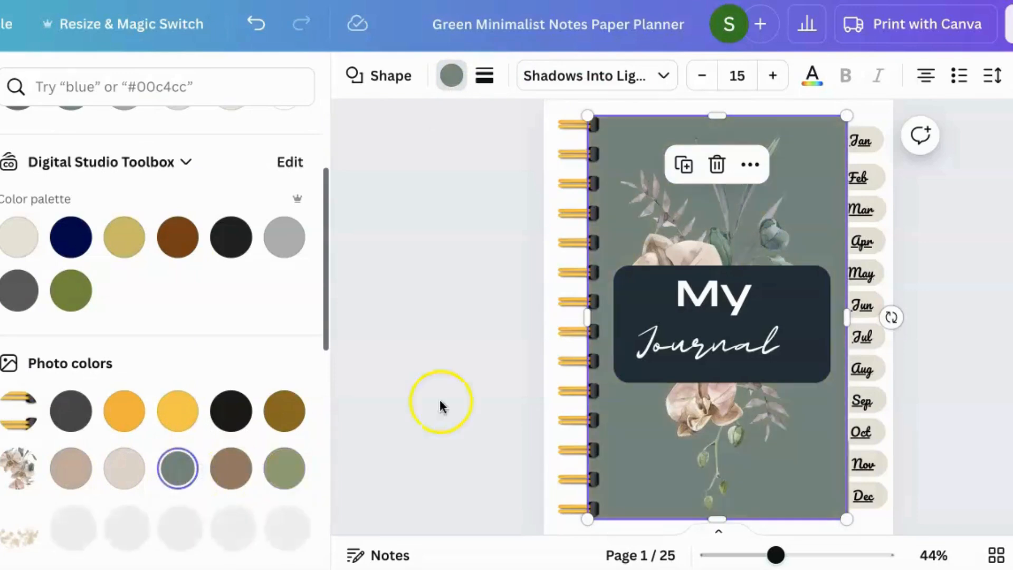
left_click(981, 332)
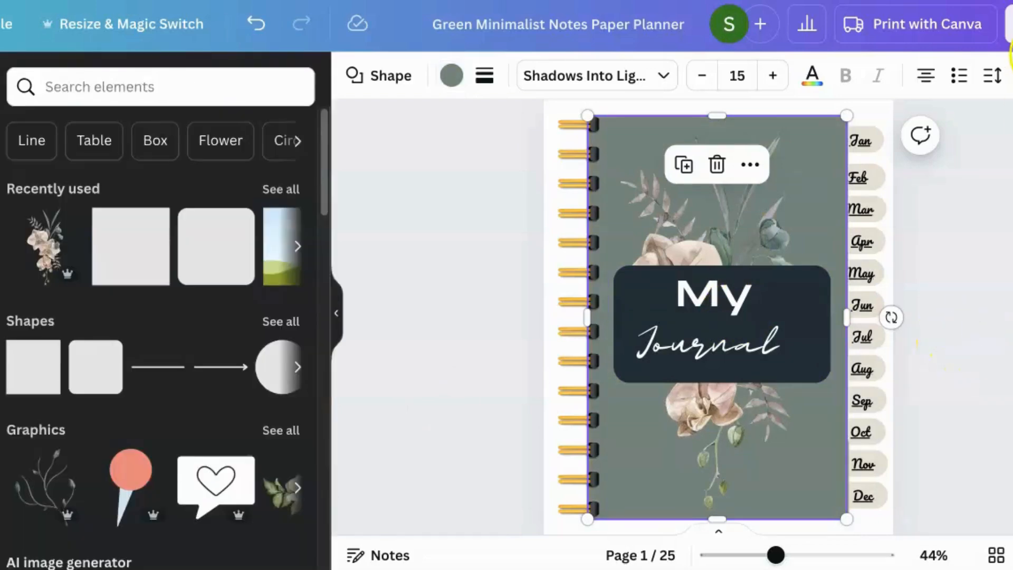
Download all pages of the planner as a PDF Standard file
left_click(1010, 24)
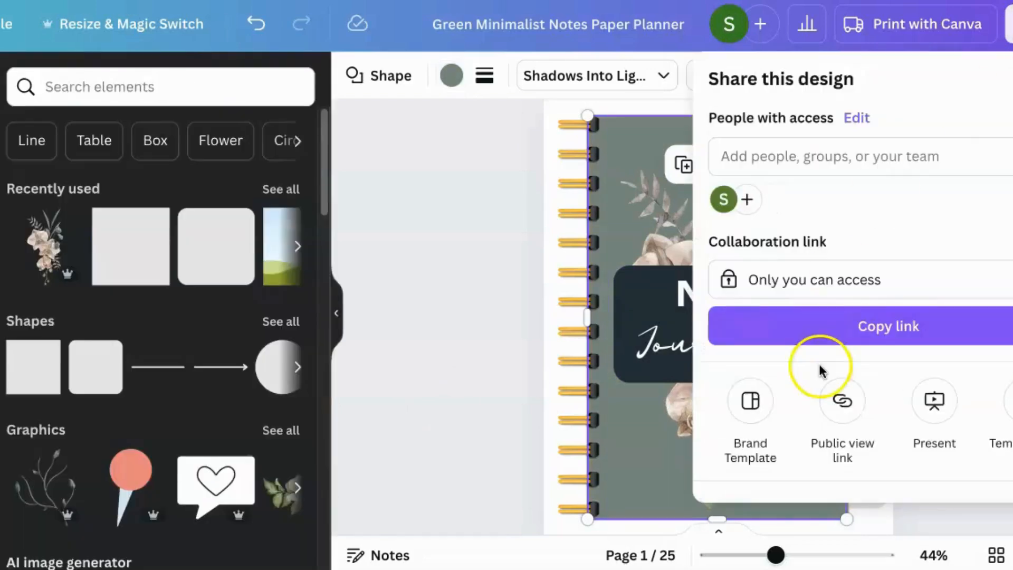
scroll(827, 397, "down", 3)
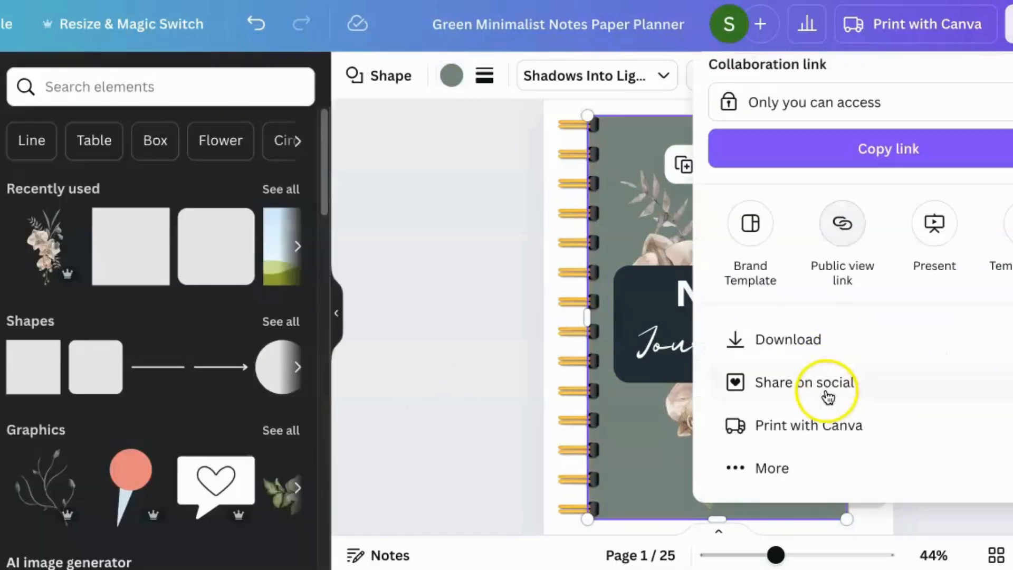
left_click(826, 347)
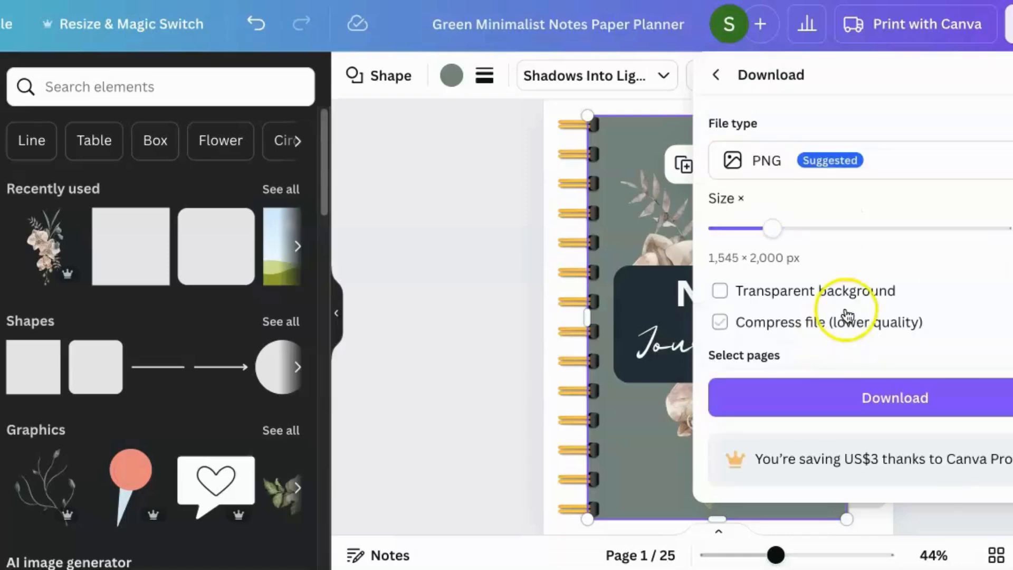
scroll(846, 325, "down", 1)
scroll(848, 329, "down", 3)
scroll(848, 329, "up", 3)
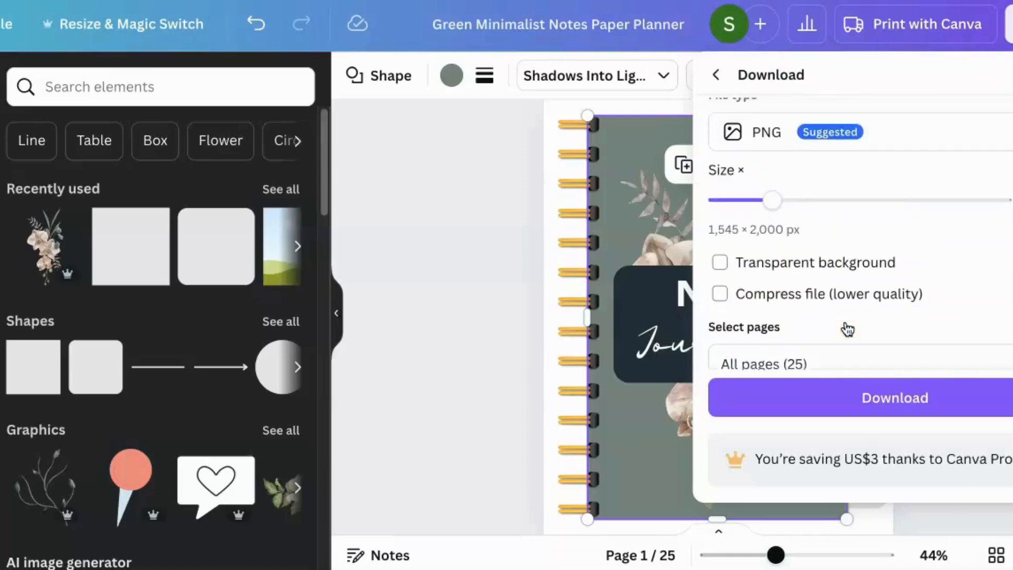
scroll(846, 325, "up", 1)
left_click(997, 159)
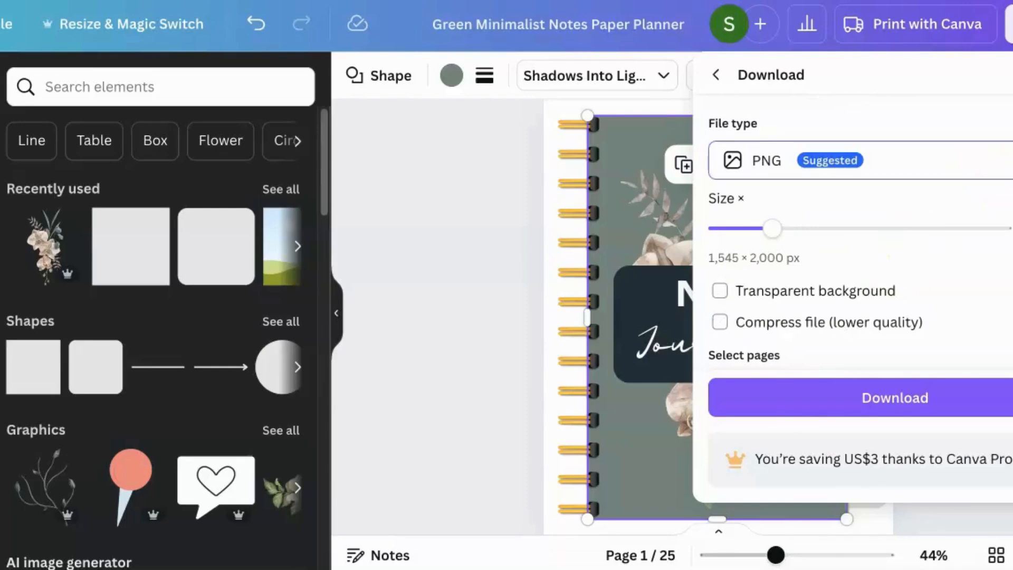
left_click(786, 343)
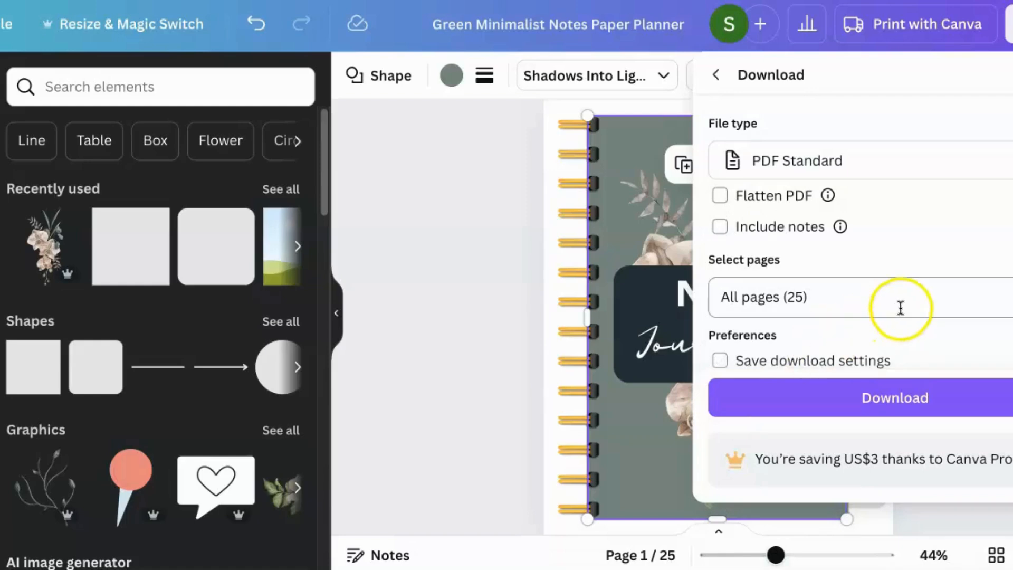
left_click(873, 397)
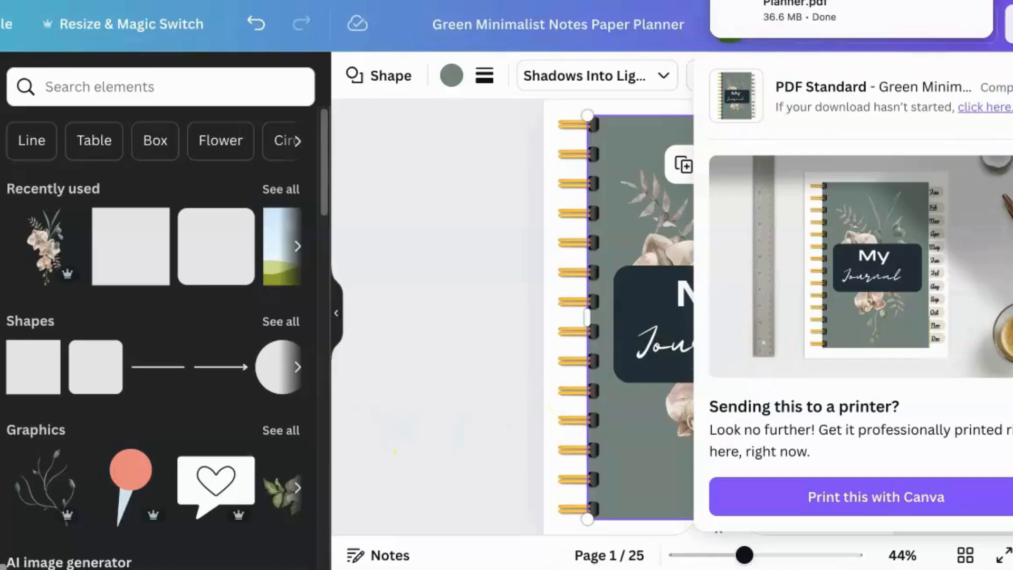
Switch to the Downloads folder in Finder and open the downloaded Green Minimalist Notes Paper Planner PDF
key("super+Tab")
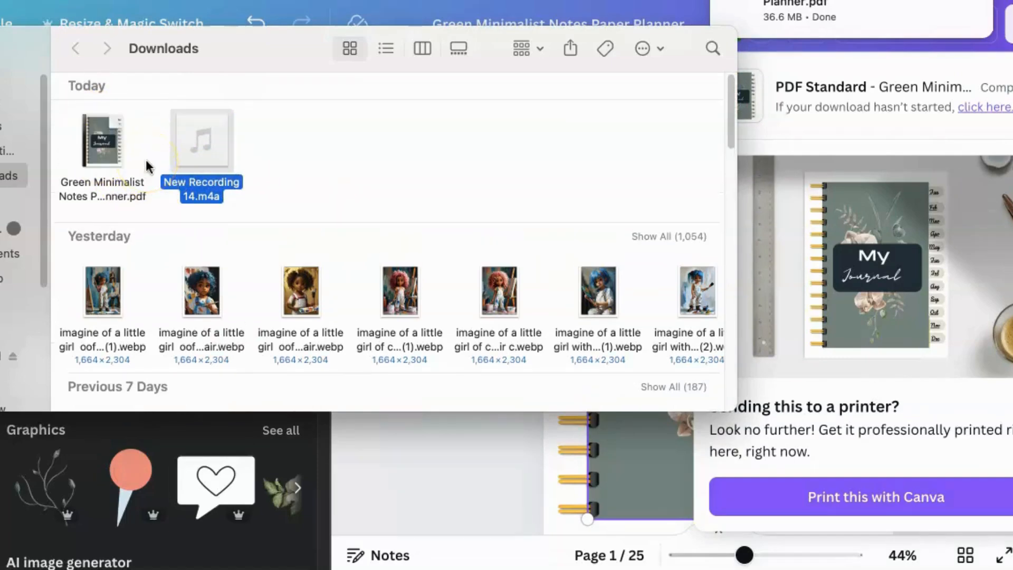
left_click(102, 141)
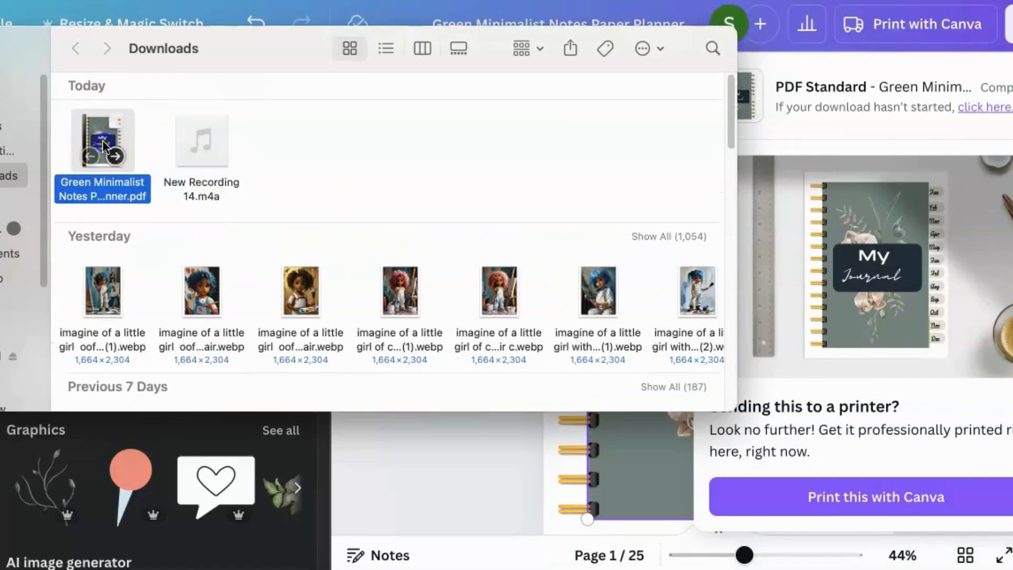
double_click(102, 140)
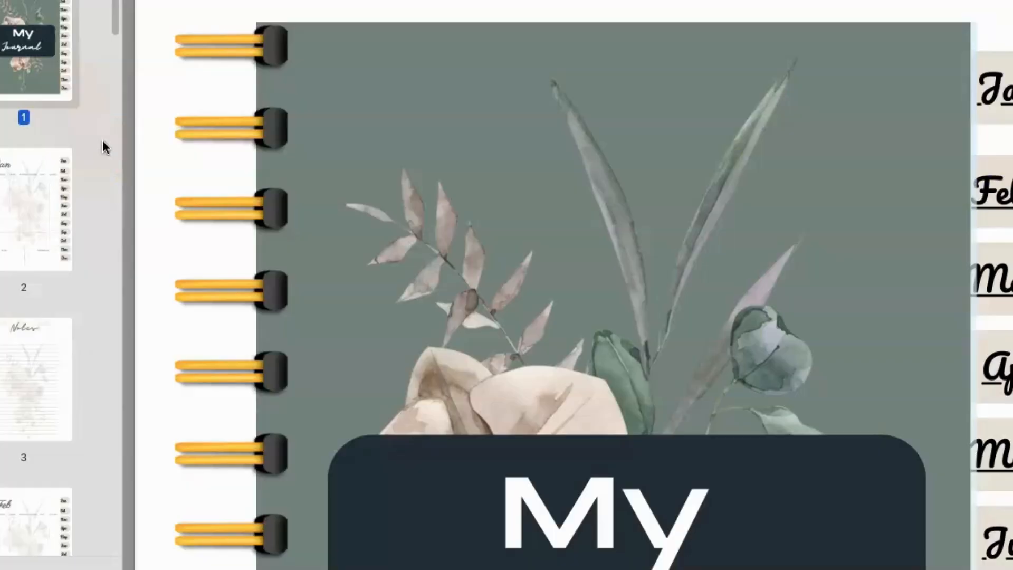
Test the linked month tabs in the exported PDF one after another, from Jan through Jun
left_click(1008, 88)
left_click(1000, 187)
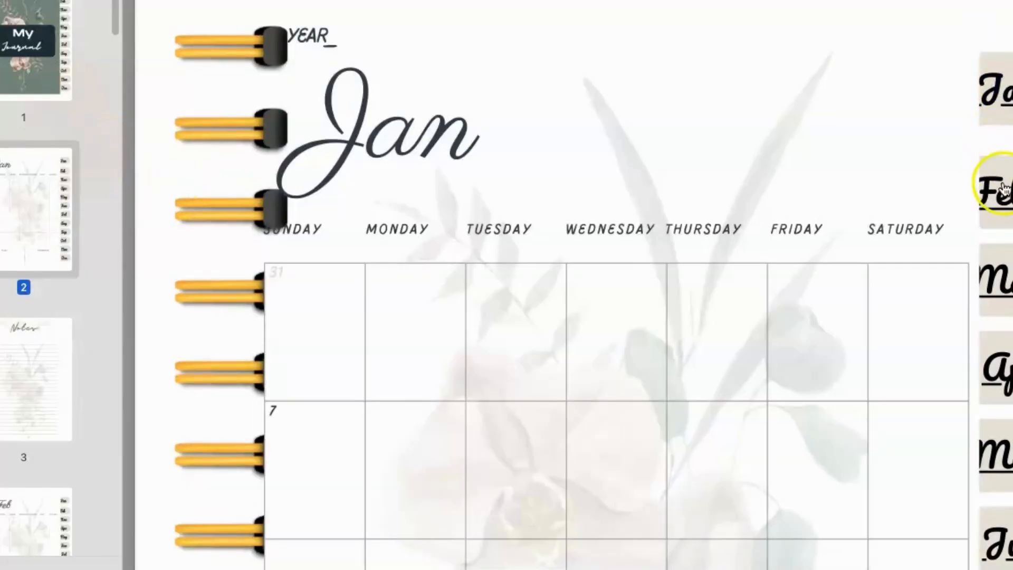
left_click(1007, 272)
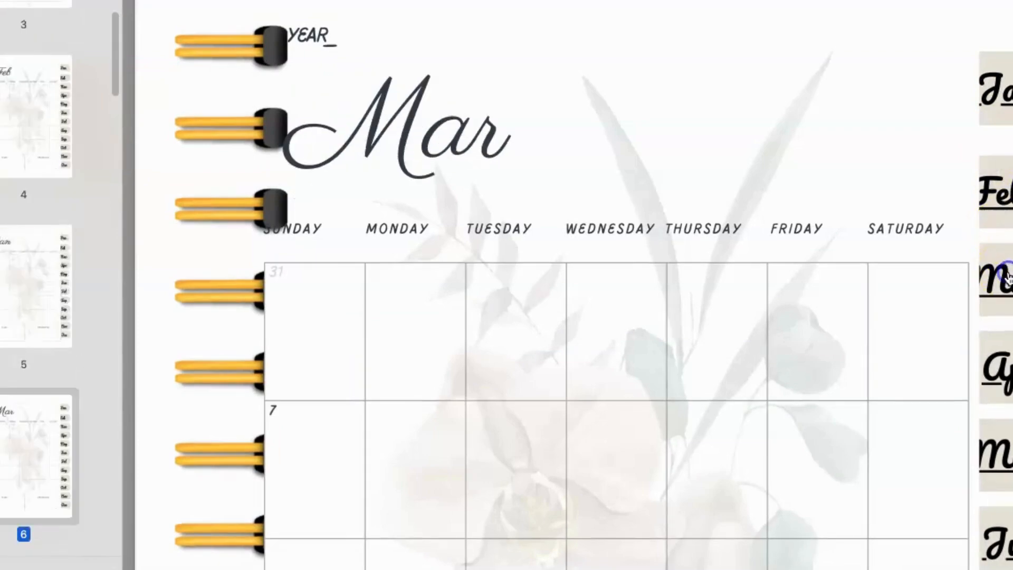
left_click(1007, 372)
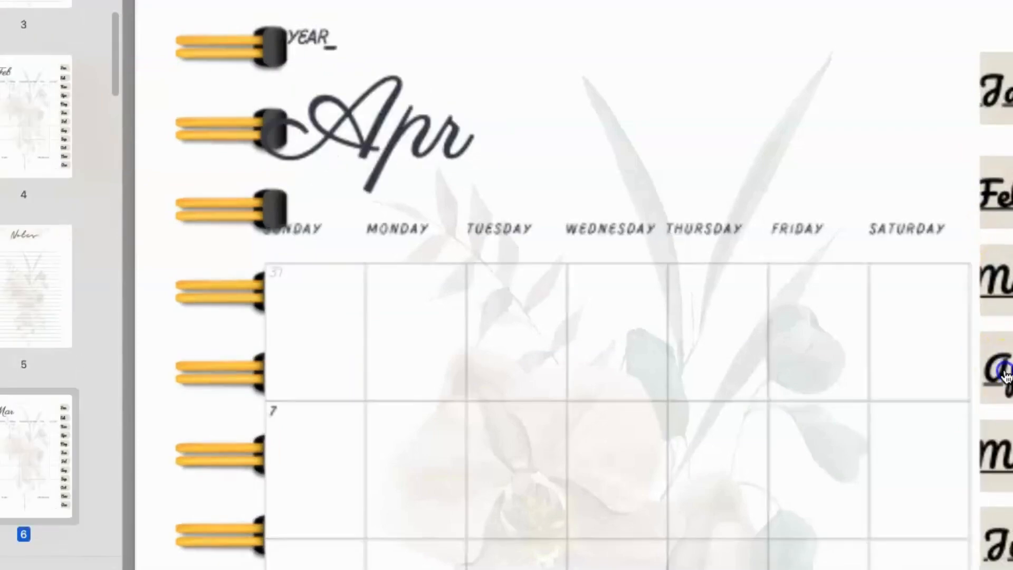
left_click(1005, 458)
left_click(1008, 539)
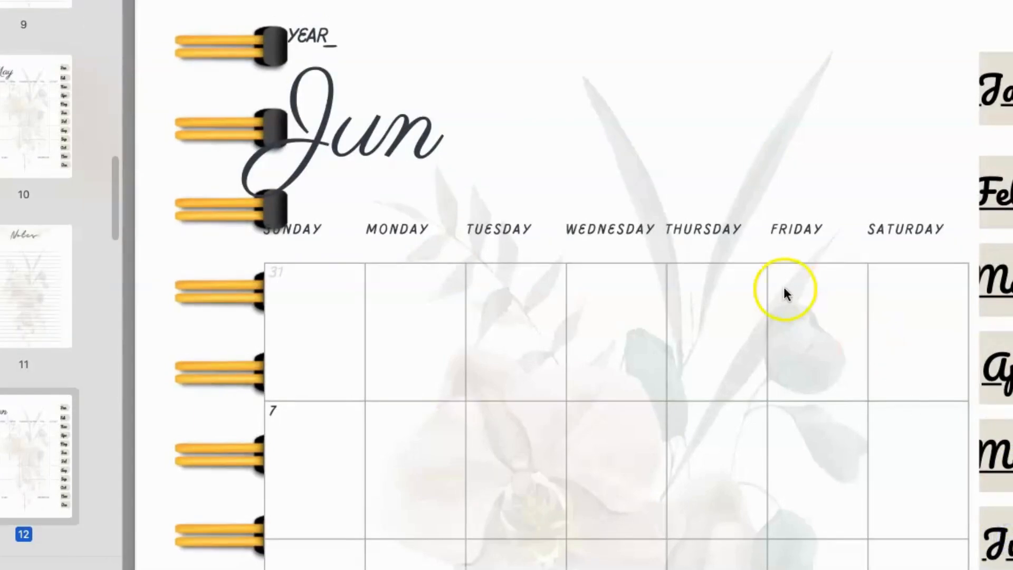